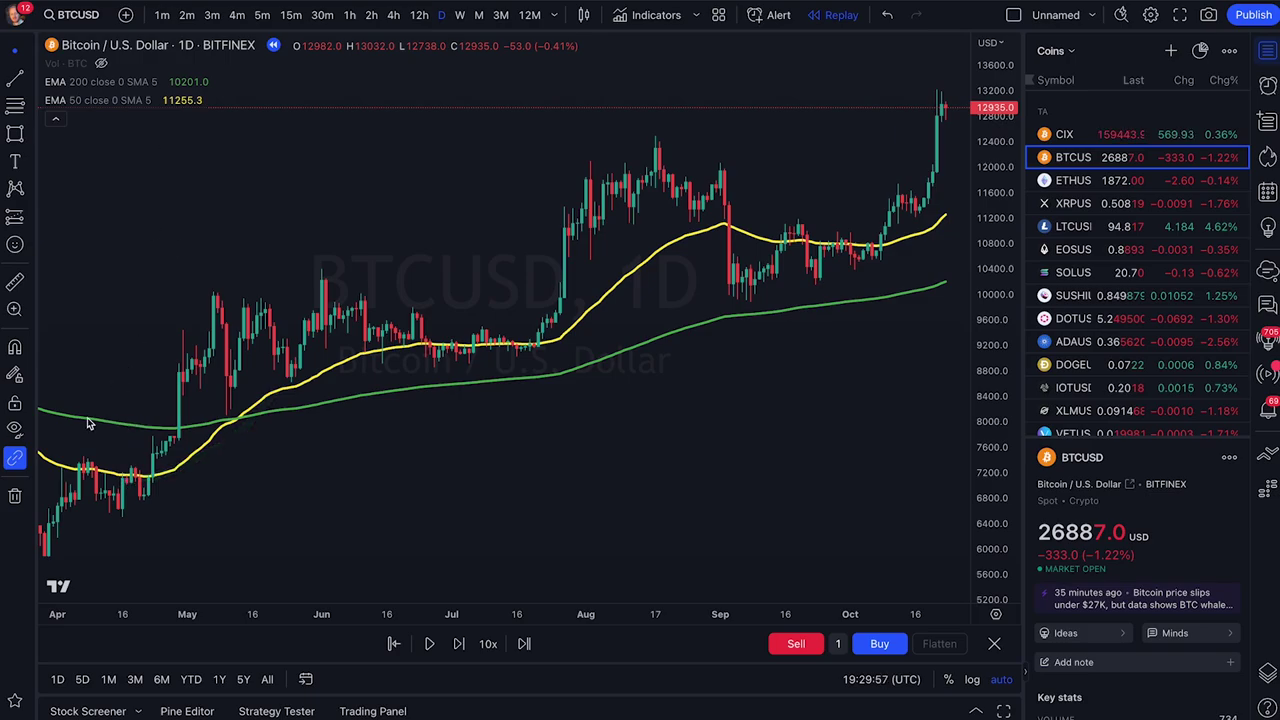
# Step: Trace the 200-period EMA and the point where the 50-period EMA crosses above it on the BTCUSD daily chart
pyautogui.moveTo(275, 412); pyautogui.dragTo(443, 382)
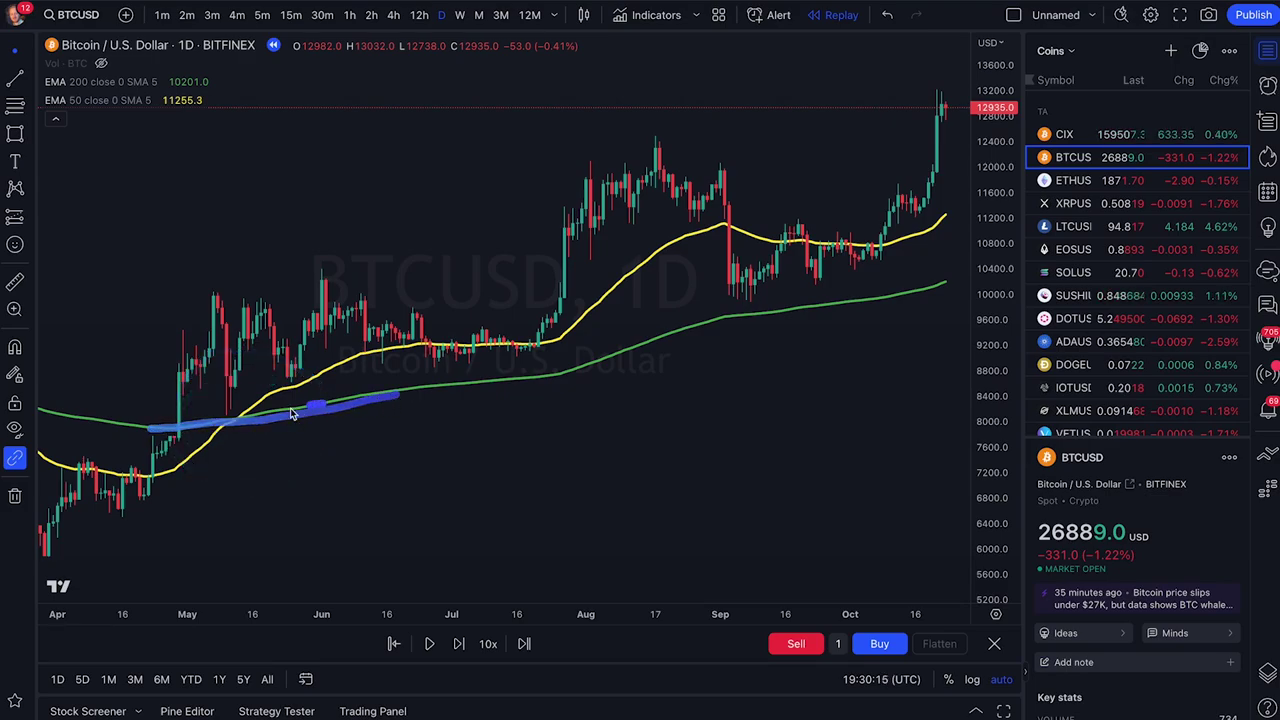
pyautogui.moveTo(158, 476)
pyautogui.mouseDown()
pyautogui.moveTo(205, 430)
pyautogui.moveTo(346, 355)
pyautogui.mouseUp()
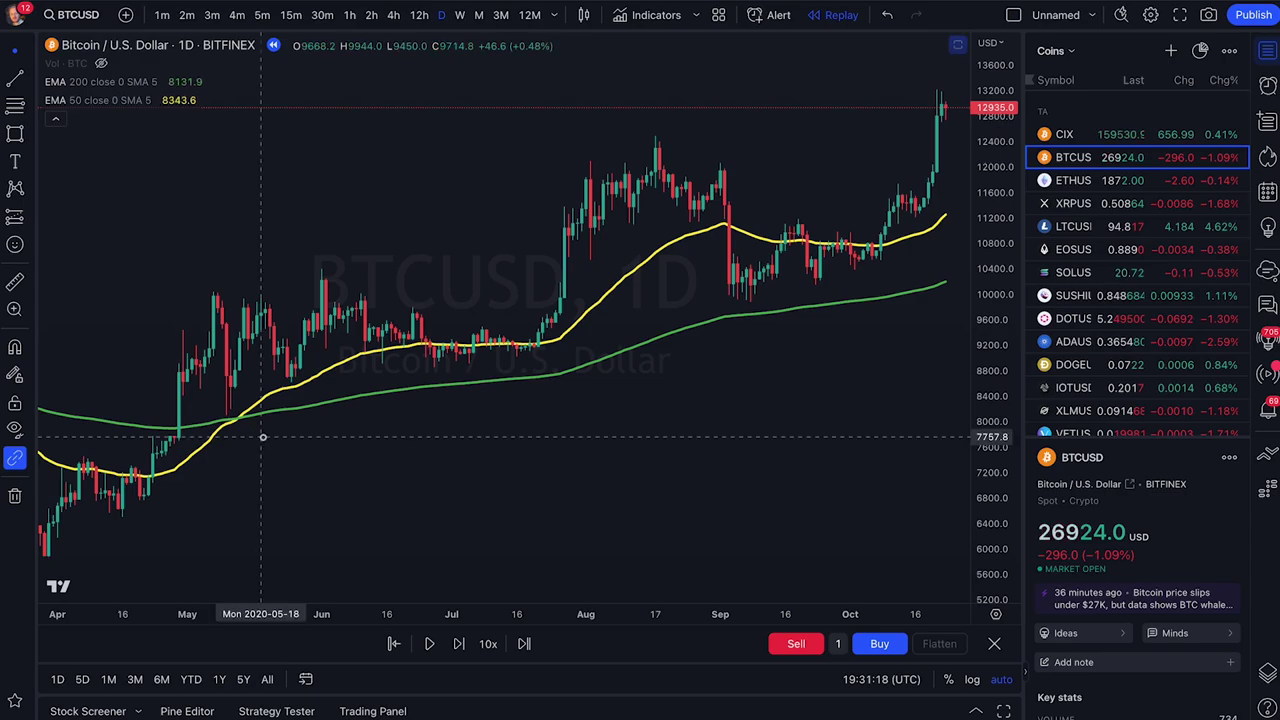
# Step: Remove the 50-period and 200-period EMA indicators from the BTCUSD chart
pyautogui.click(231, 100)
pyautogui.click(235, 81)
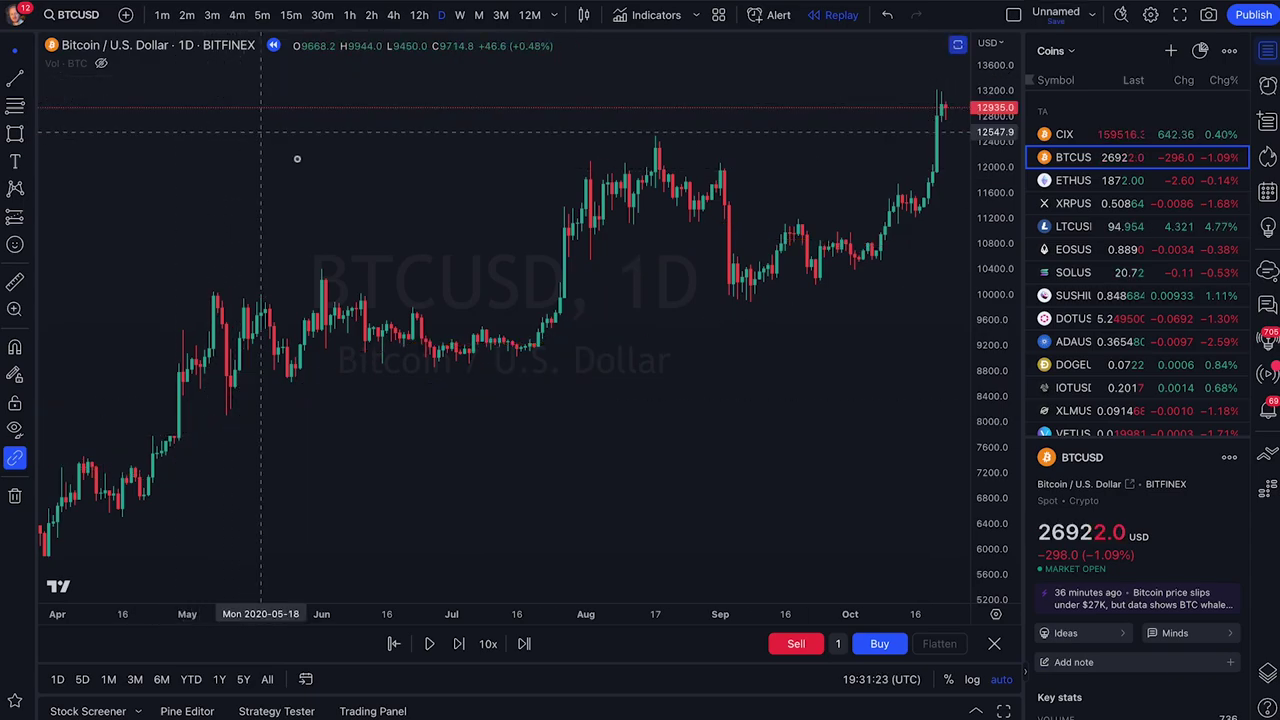
# Step: Search the indicators for "ema" and add Moving Average Exponential to the chart twice
pyautogui.moveTo(580, 46); pyautogui.dragTo(657, 62)
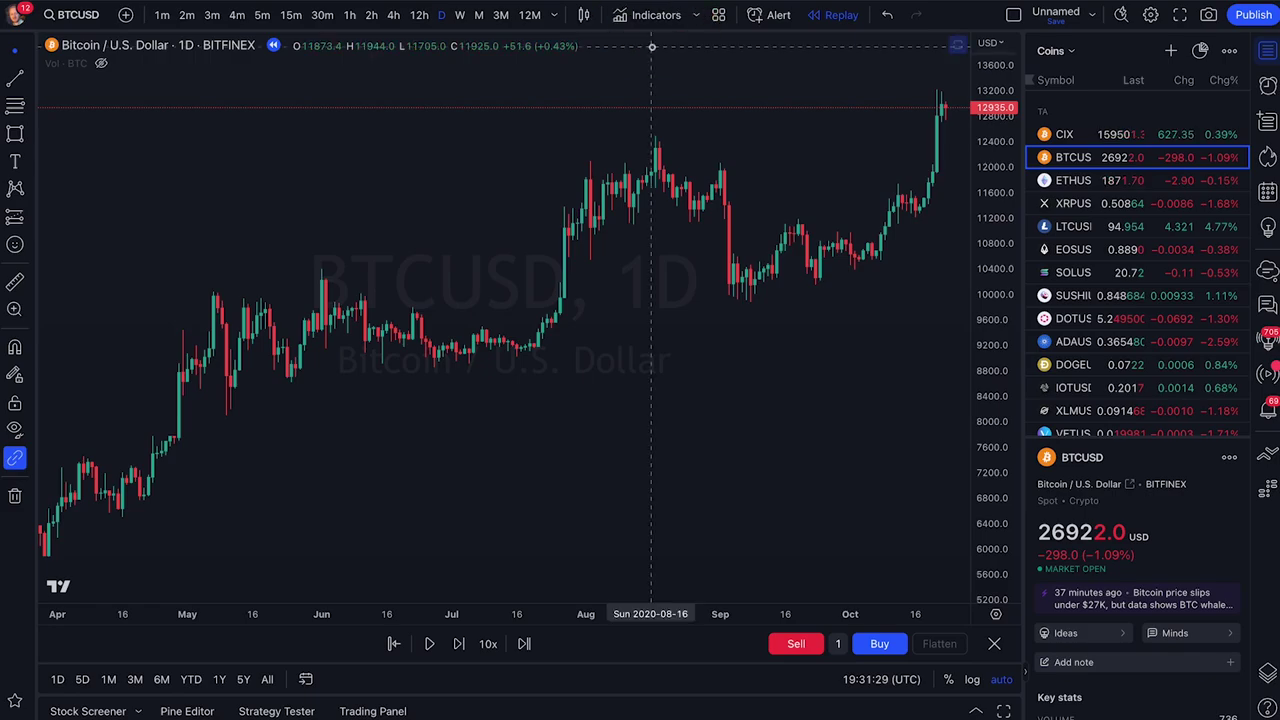
pyautogui.click(652, 15)
pyautogui.write('ema')
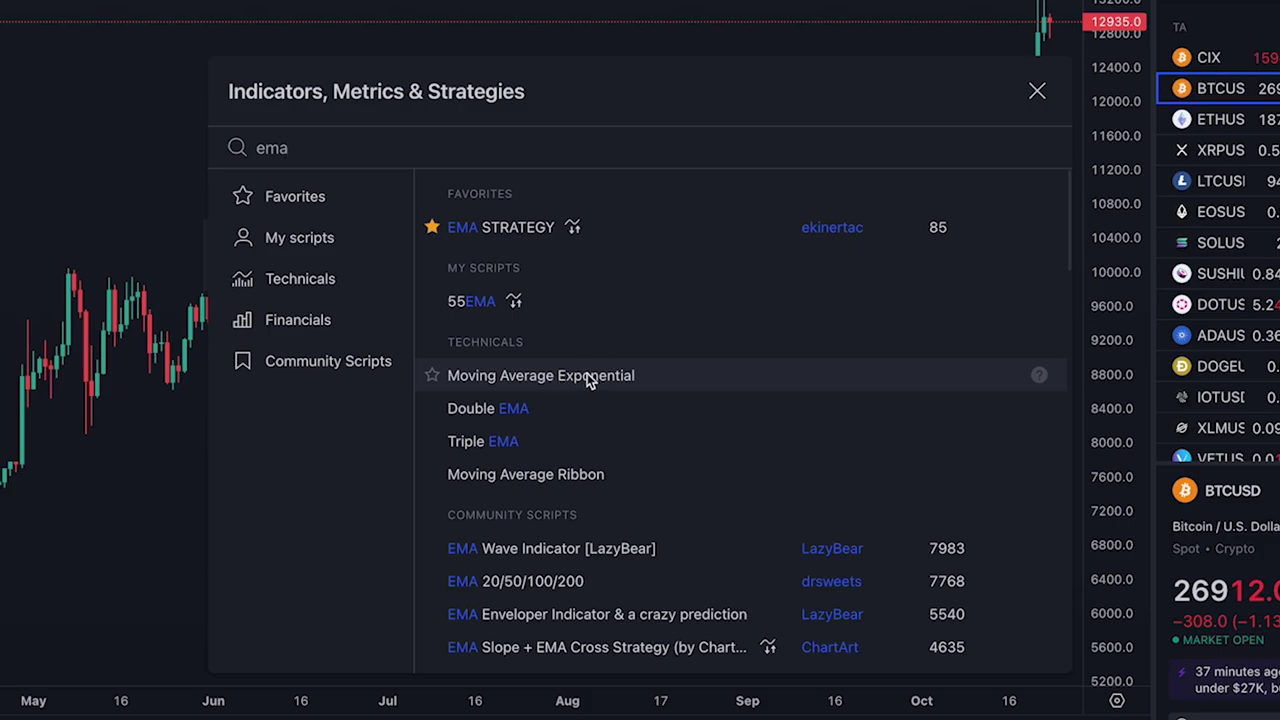
pyautogui.click(570, 375)
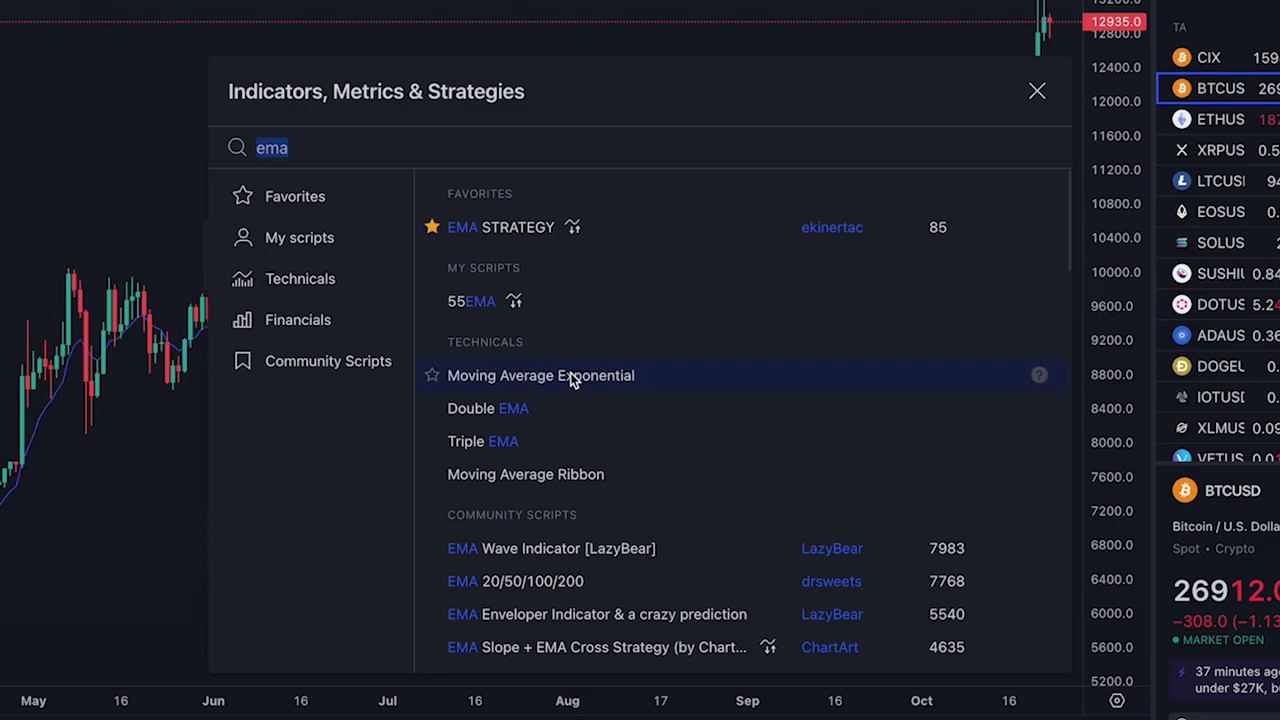
pyautogui.click(1037, 91)
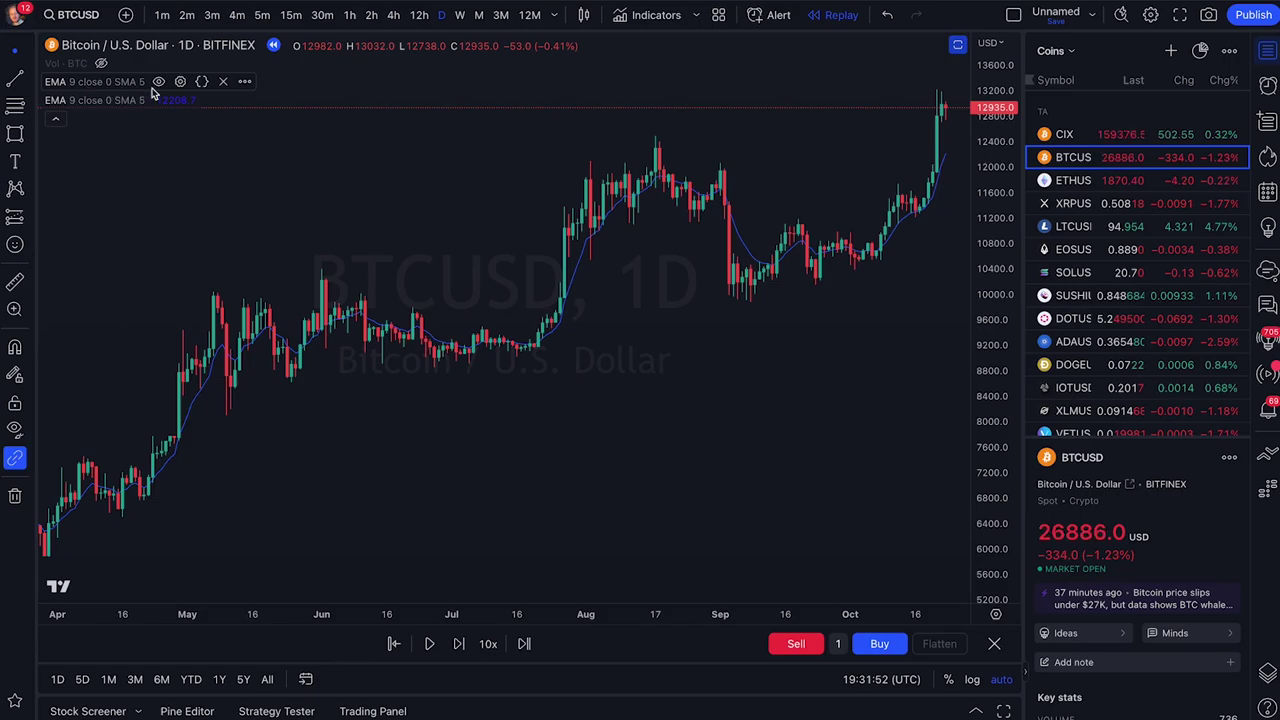
# Step: Set the length of the first EMA indicator to 50
pyautogui.click(181, 83)
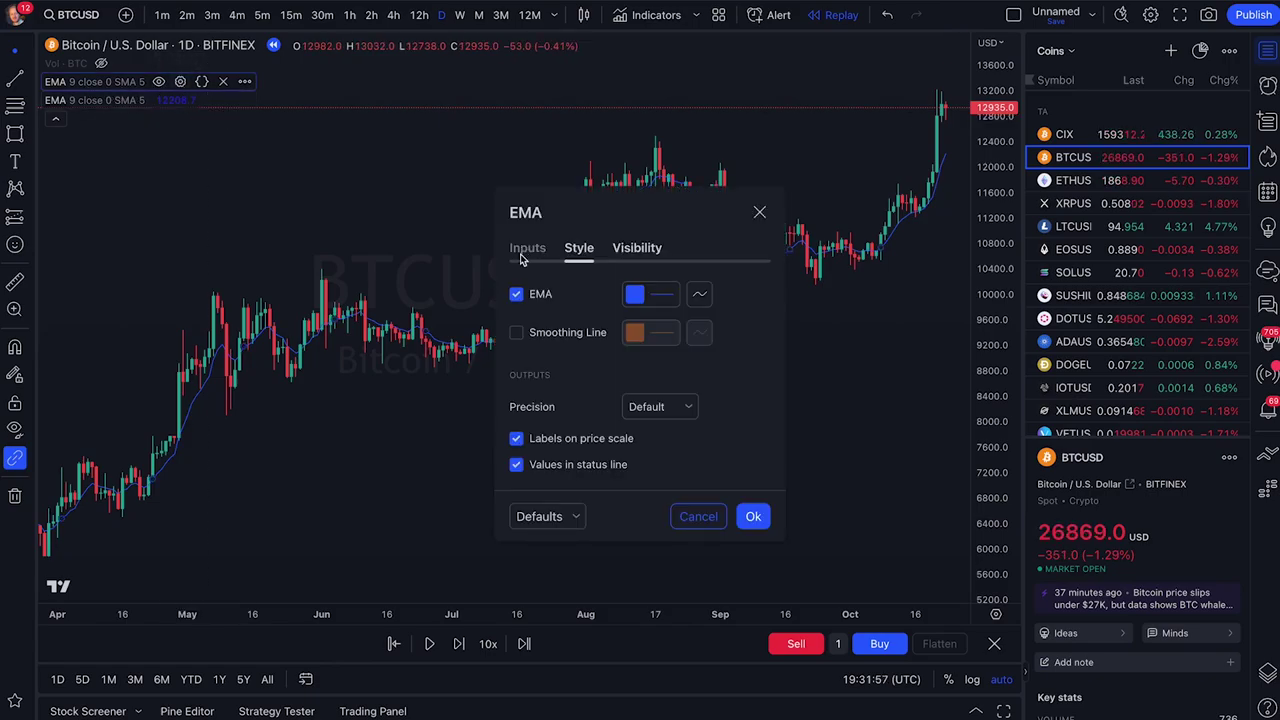
pyautogui.click(525, 254)
pyautogui.click(604, 296)
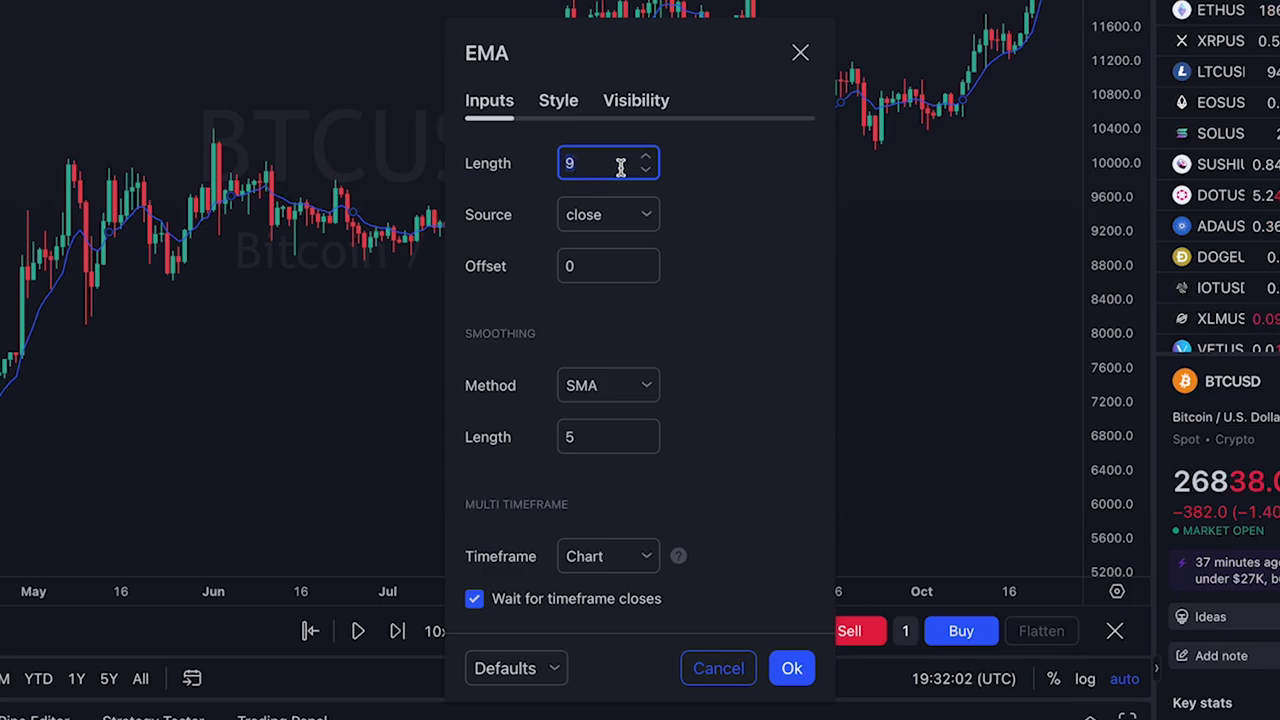
pyautogui.write('50')
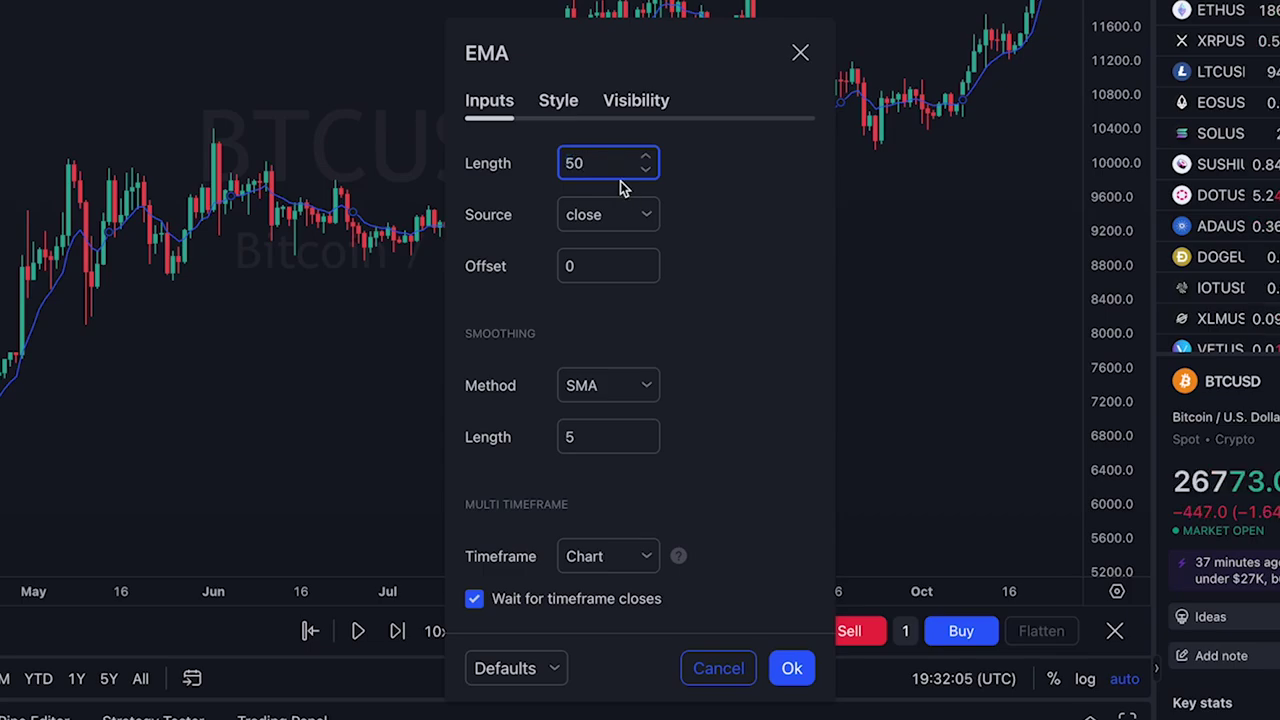
# Step: Style the 50-period EMA as a yellow line with the second-thinnest thickness and apply the settings
pyautogui.click(558, 100)
pyautogui.click(644, 170)
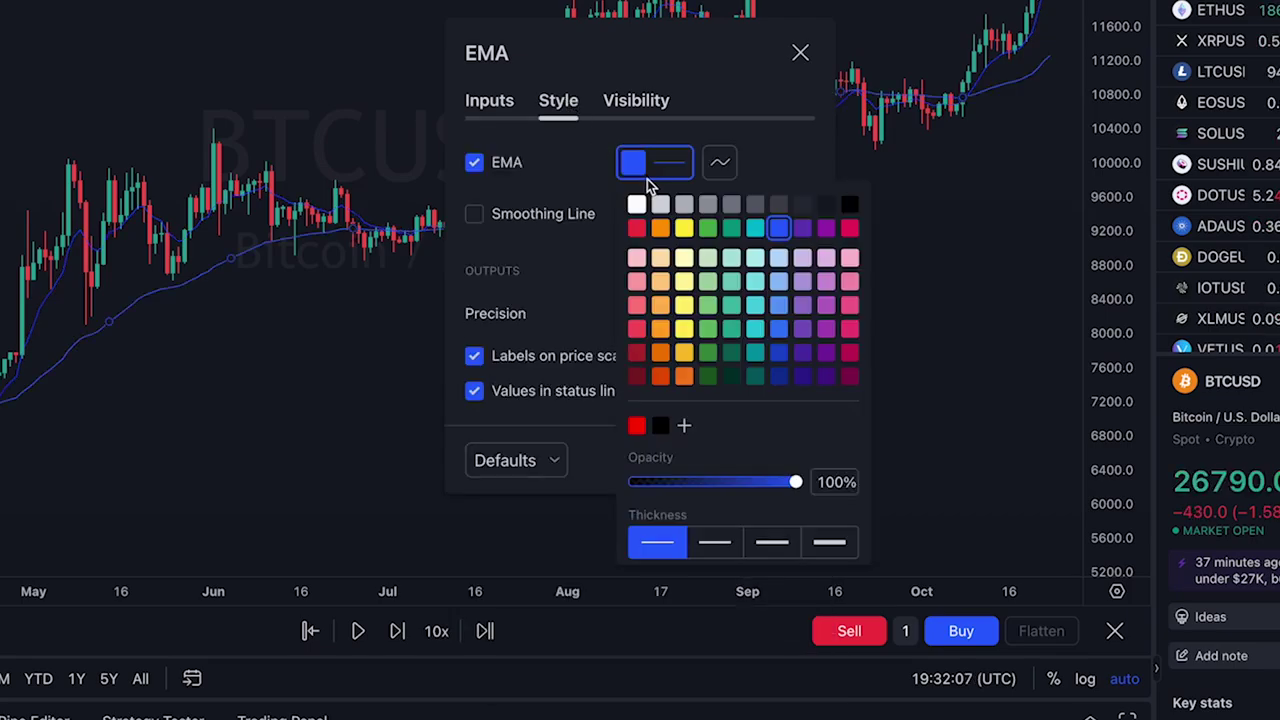
pyautogui.click(684, 229)
pyautogui.click(705, 546)
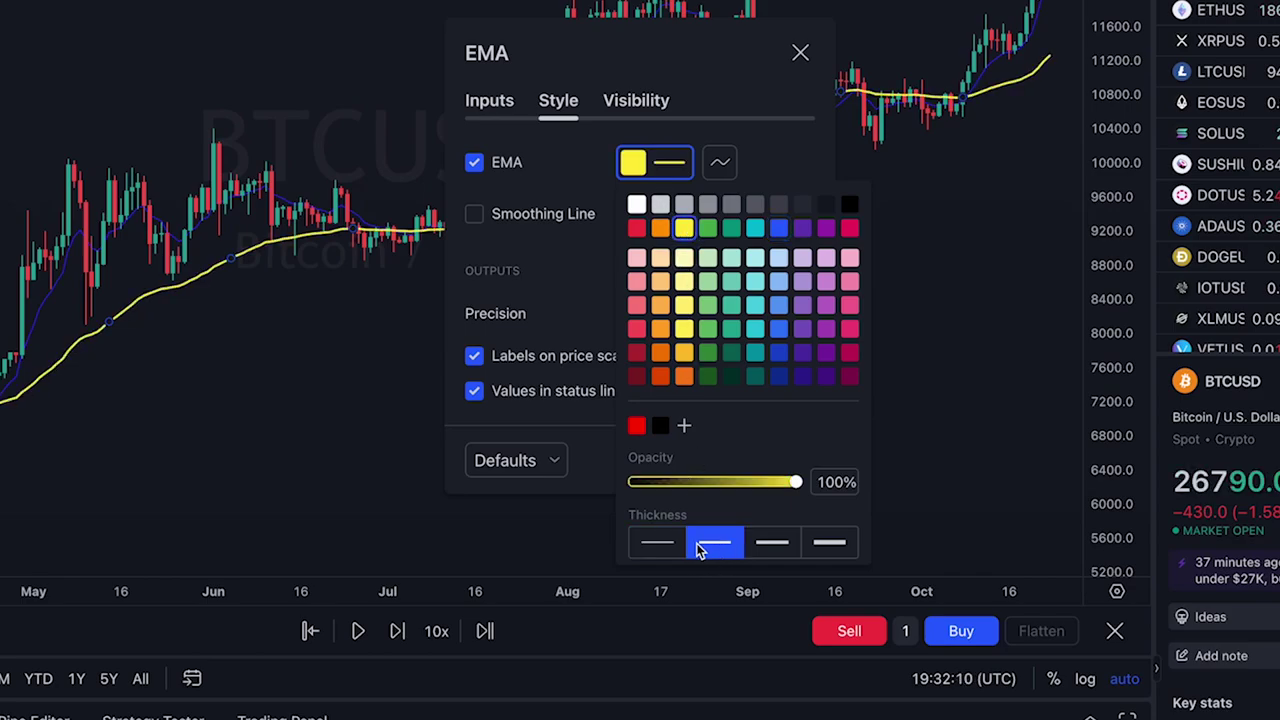
pyautogui.click(768, 545)
pyautogui.click(715, 542)
pyautogui.press('Escape')
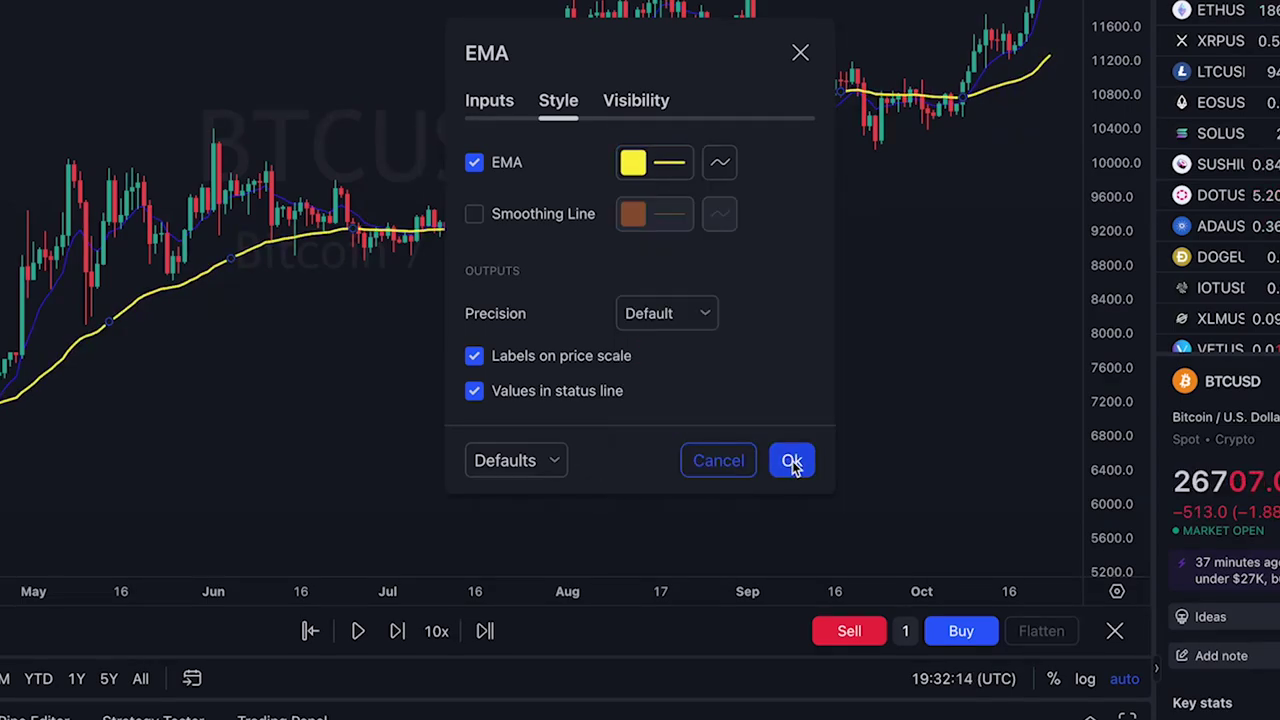
pyautogui.click(791, 463)
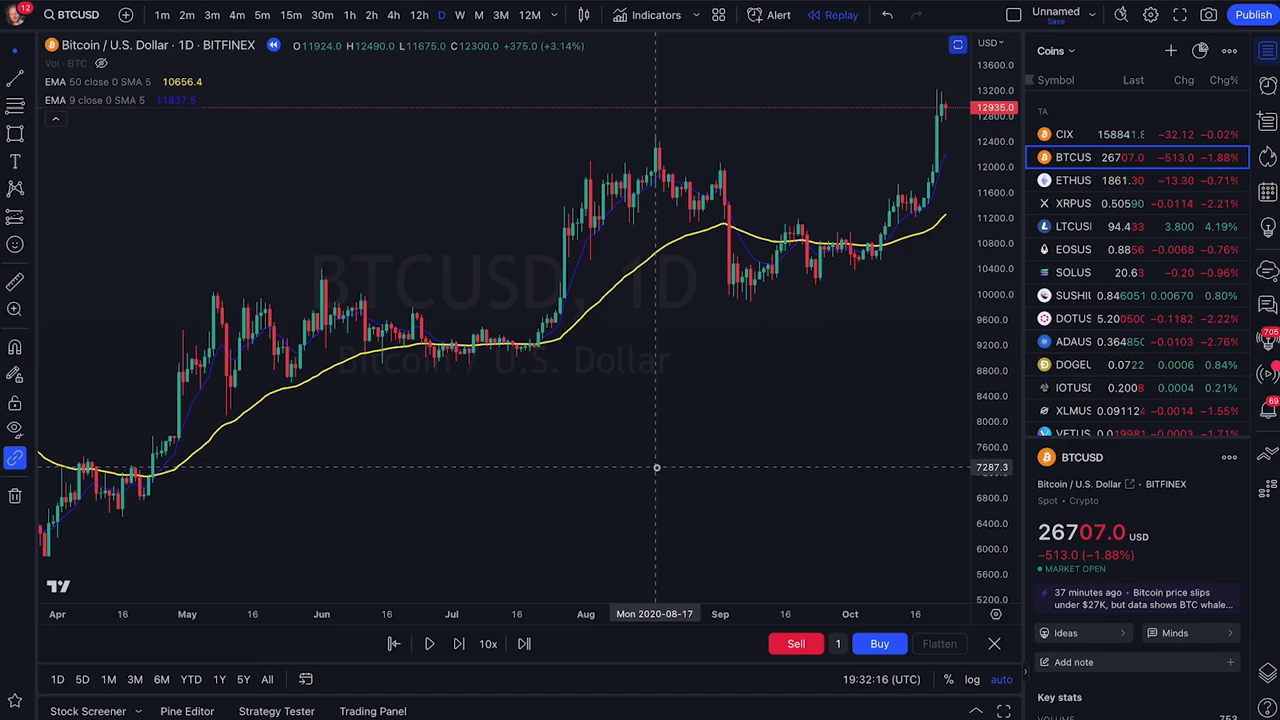
# Step: Style the second EMA as a green line with the second-thinnest thickness, set its length to 200 and apply the settings
pyautogui.moveTo(148, 107)
pyautogui.click(179, 104)
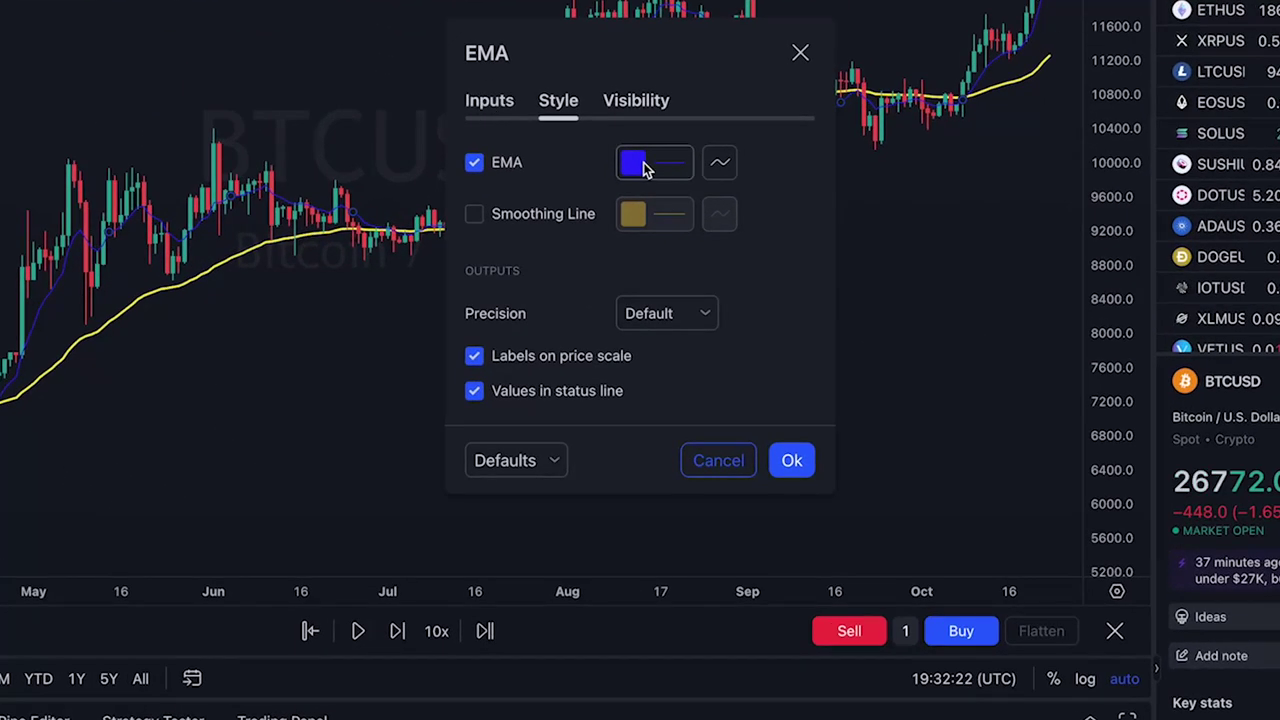
pyautogui.click(645, 166)
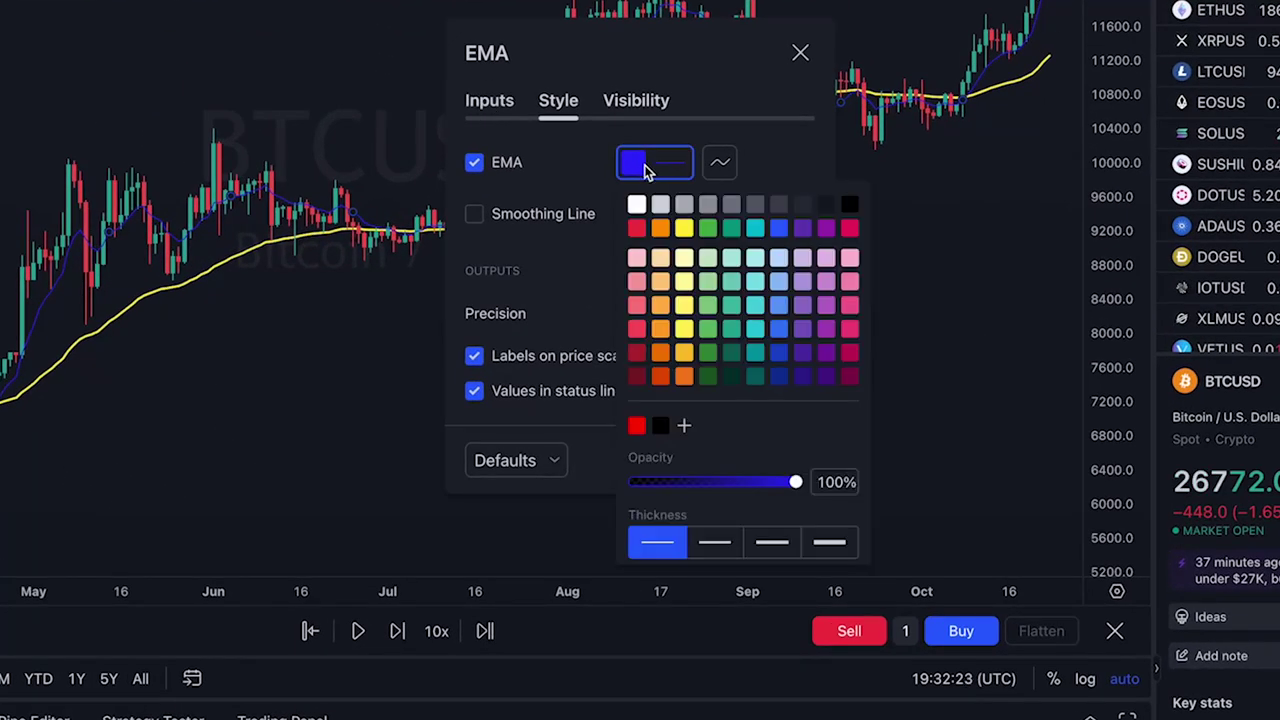
pyautogui.click(712, 230)
pyautogui.click(714, 541)
pyautogui.click(606, 462)
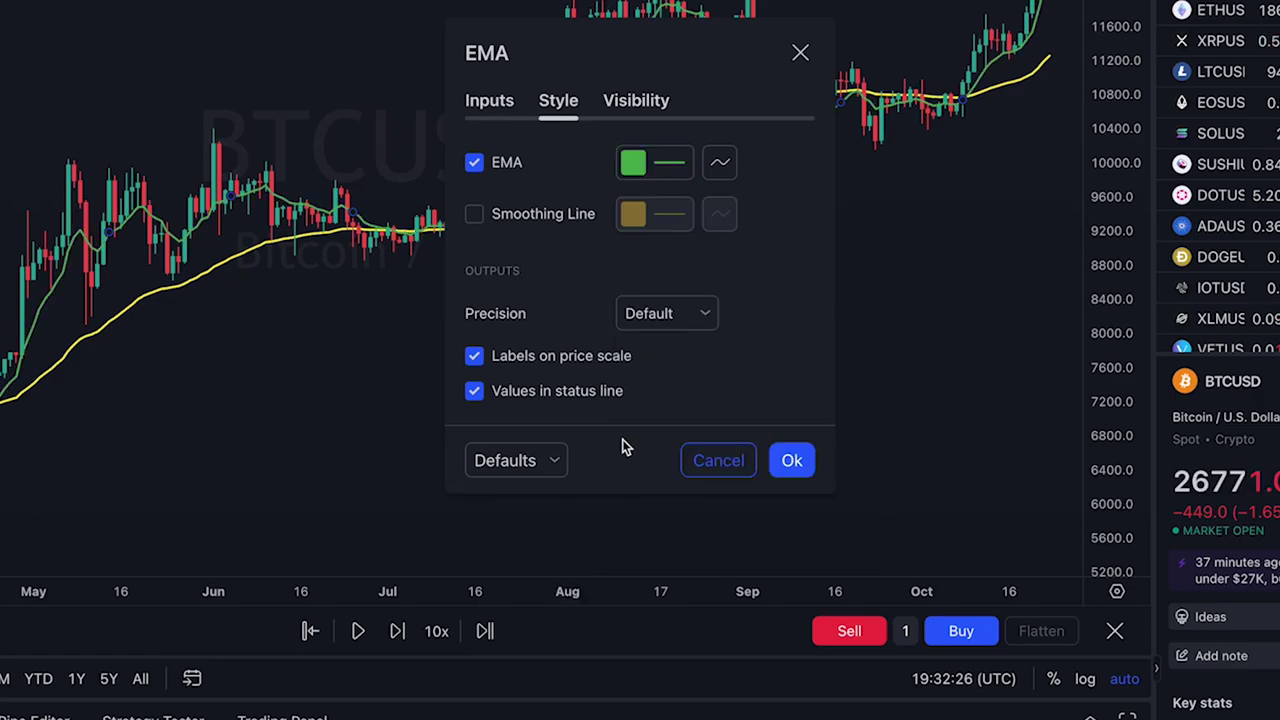
pyautogui.click(502, 116)
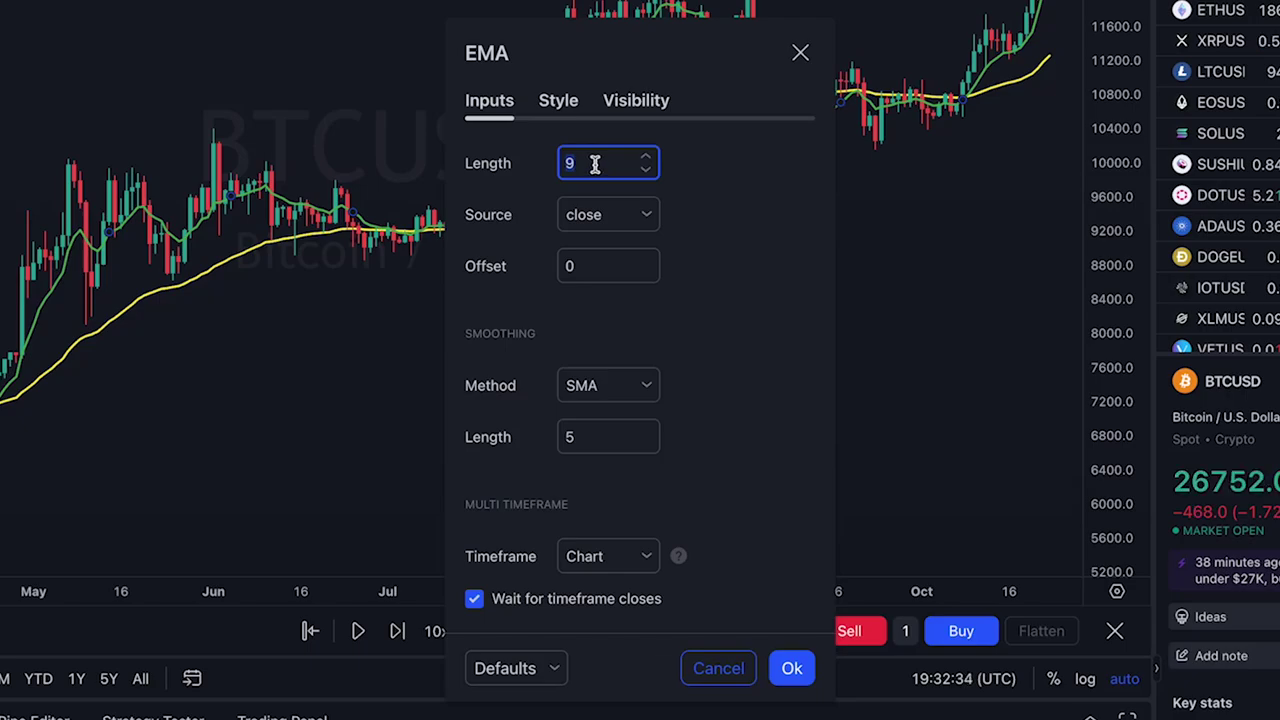
pyautogui.click(792, 670)
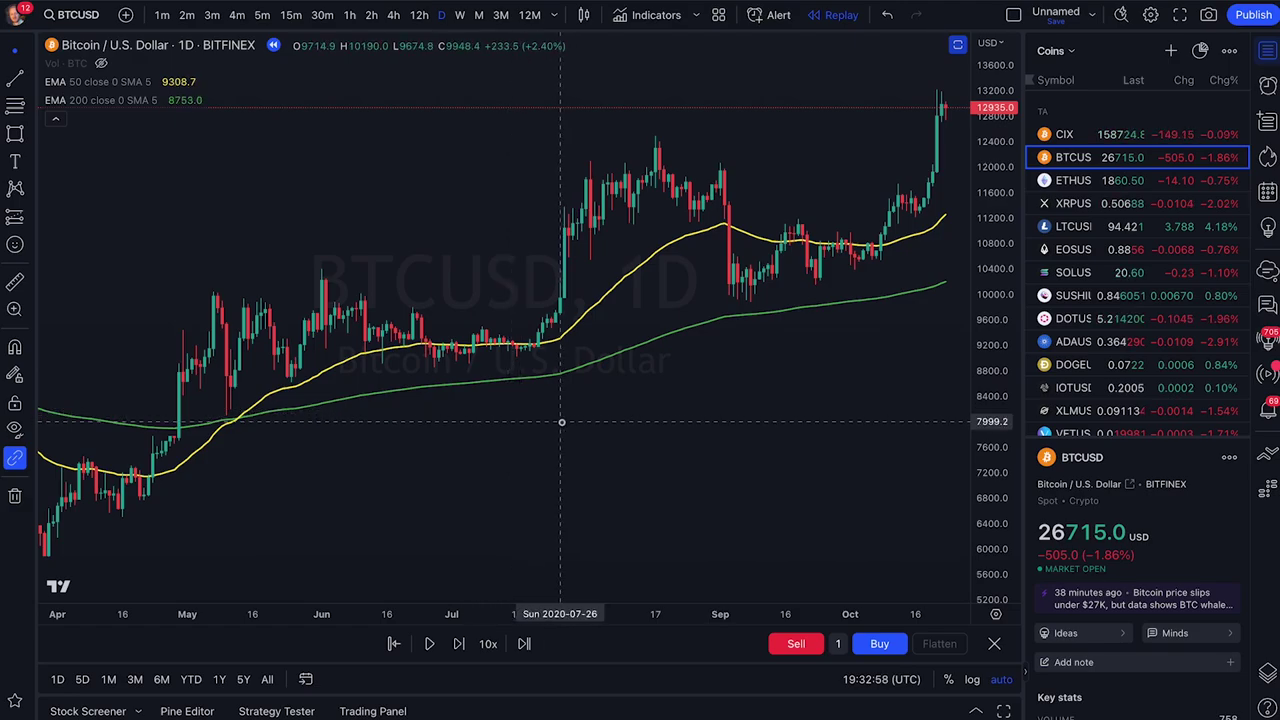
# Step: Circle the May 2020 crossover of the two EMAs and trace the price rise that follows it
pyautogui.hscroll(2, 545, 428)
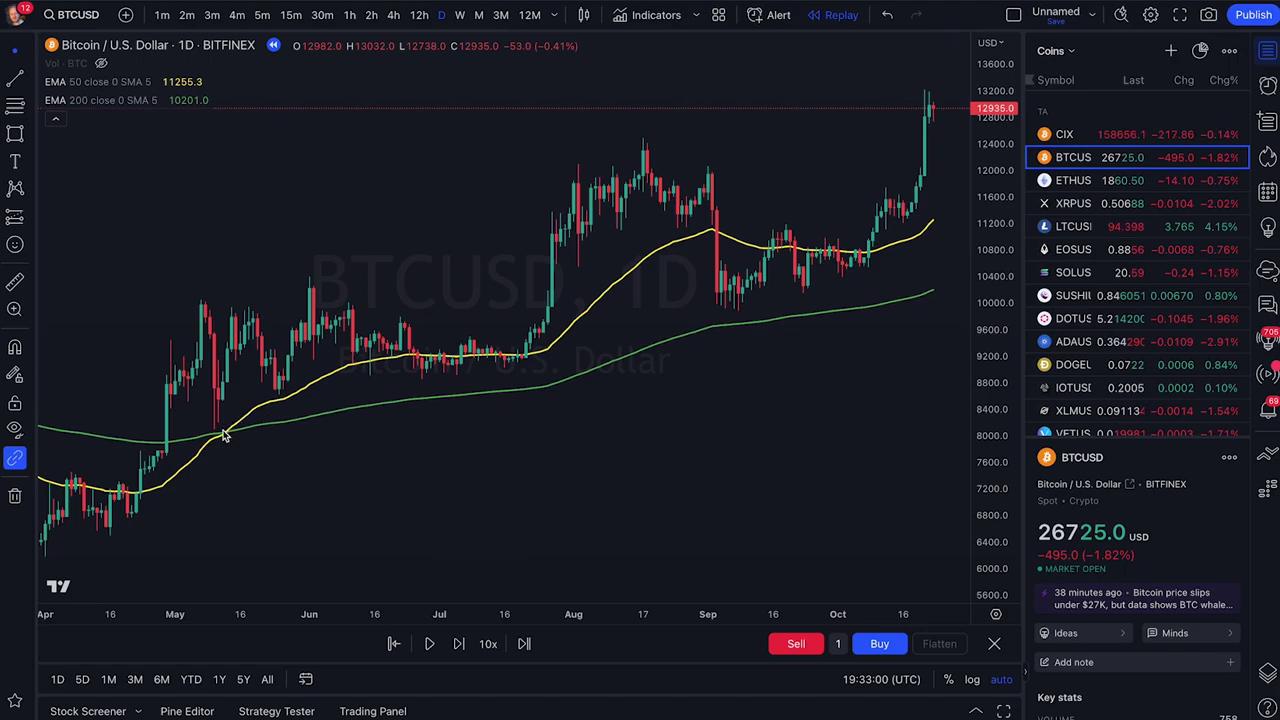
pyautogui.moveTo(215, 463); pyautogui.dragTo(238, 466)
pyautogui.moveTo(185, 392); pyautogui.dragTo(237, 414)
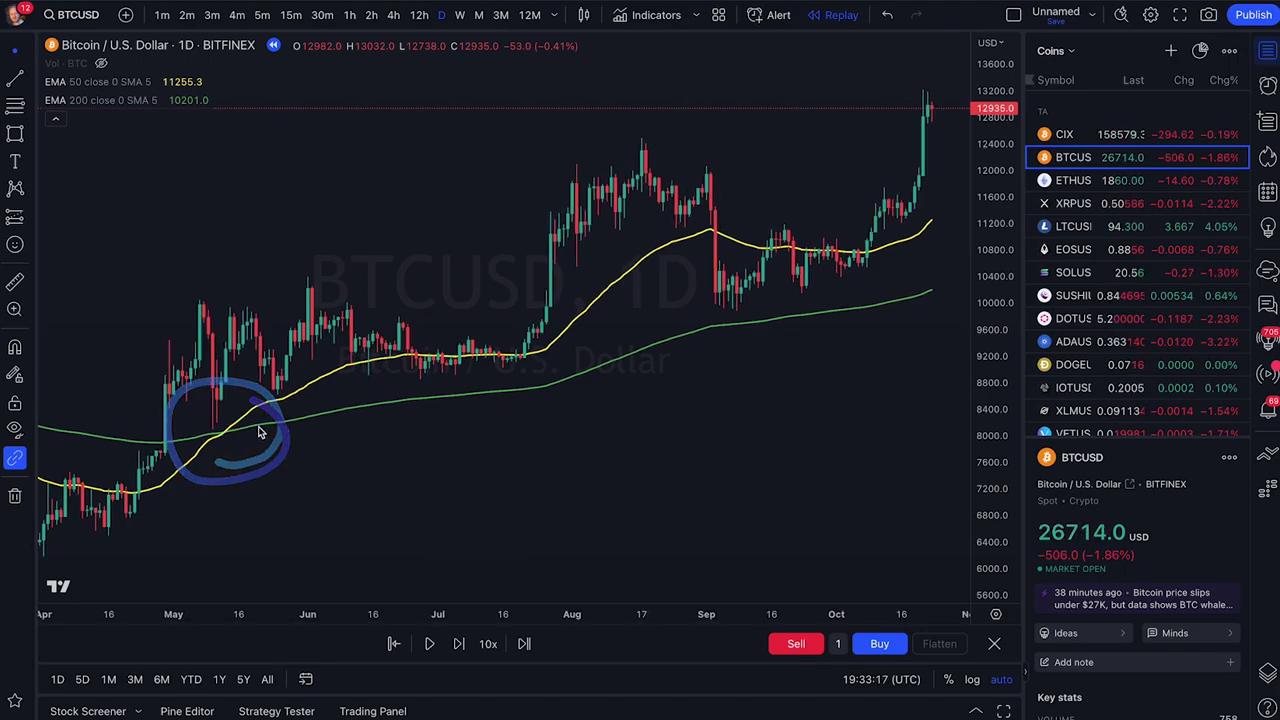
pyautogui.moveTo(244, 393)
pyautogui.mouseDown()
pyautogui.moveTo(506, 331)
pyautogui.moveTo(955, 130)
pyautogui.mouseUp()
# Step: Go back to the February 2020 EMA crossover on the BTCUSD chart and mark it together with the following rise
pyautogui.scroll(-1, 463, 463)
pyautogui.hscroll(-5, 463, 463)
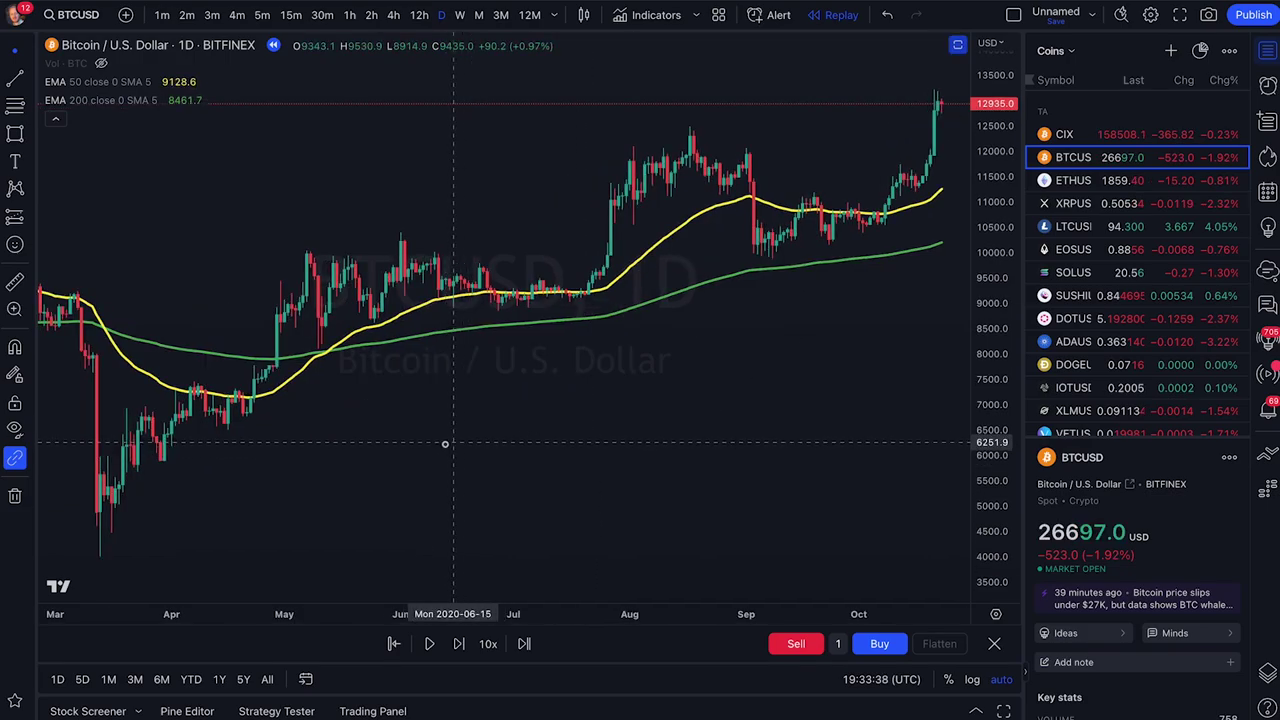
pyautogui.moveTo(366, 452); pyautogui.dragTo(654, 449)
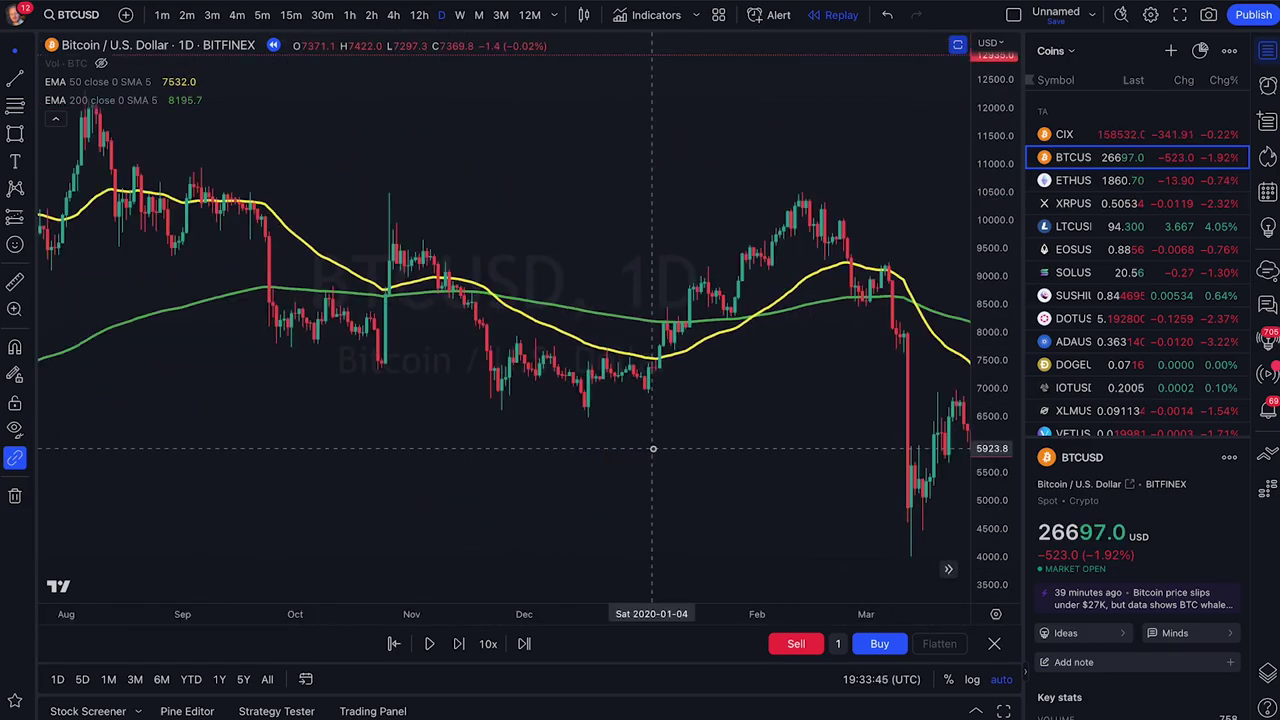
pyautogui.moveTo(770, 295); pyautogui.dragTo(822, 186)
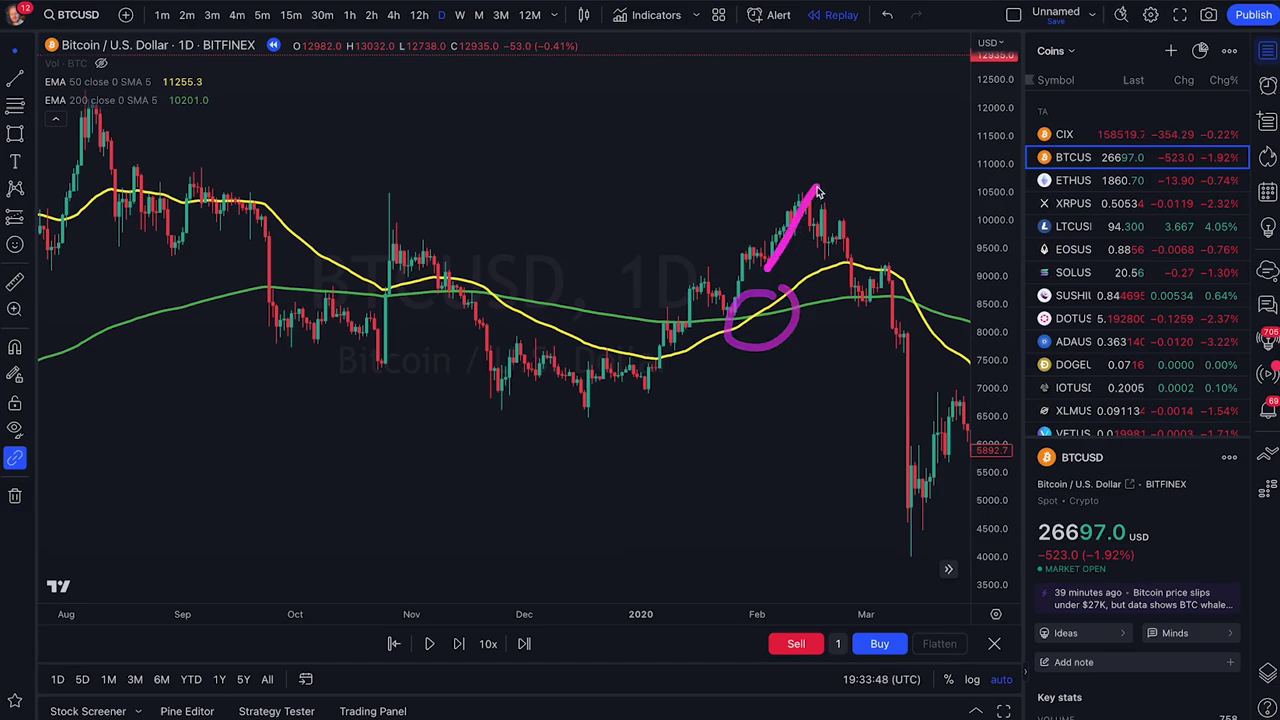
# Step: Go back to the spring 2019 EMA crossover and draw an arrow along the price rise following it
pyautogui.moveTo(648, 434); pyautogui.dragTo(725, 470)
pyautogui.moveTo(537, 497); pyautogui.dragTo(723, 469)
pyautogui.moveTo(610, 465); pyautogui.dragTo(723, 460)
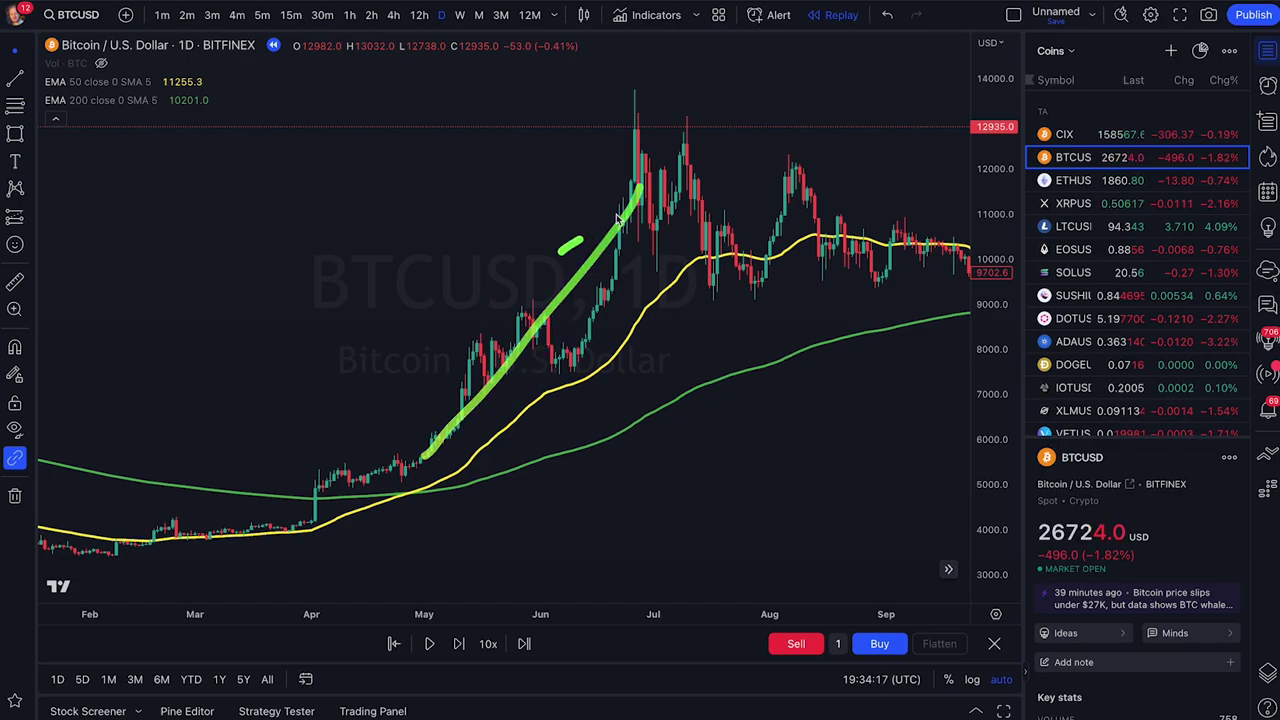
pyautogui.moveTo(580, 280); pyautogui.dragTo(678, 176)
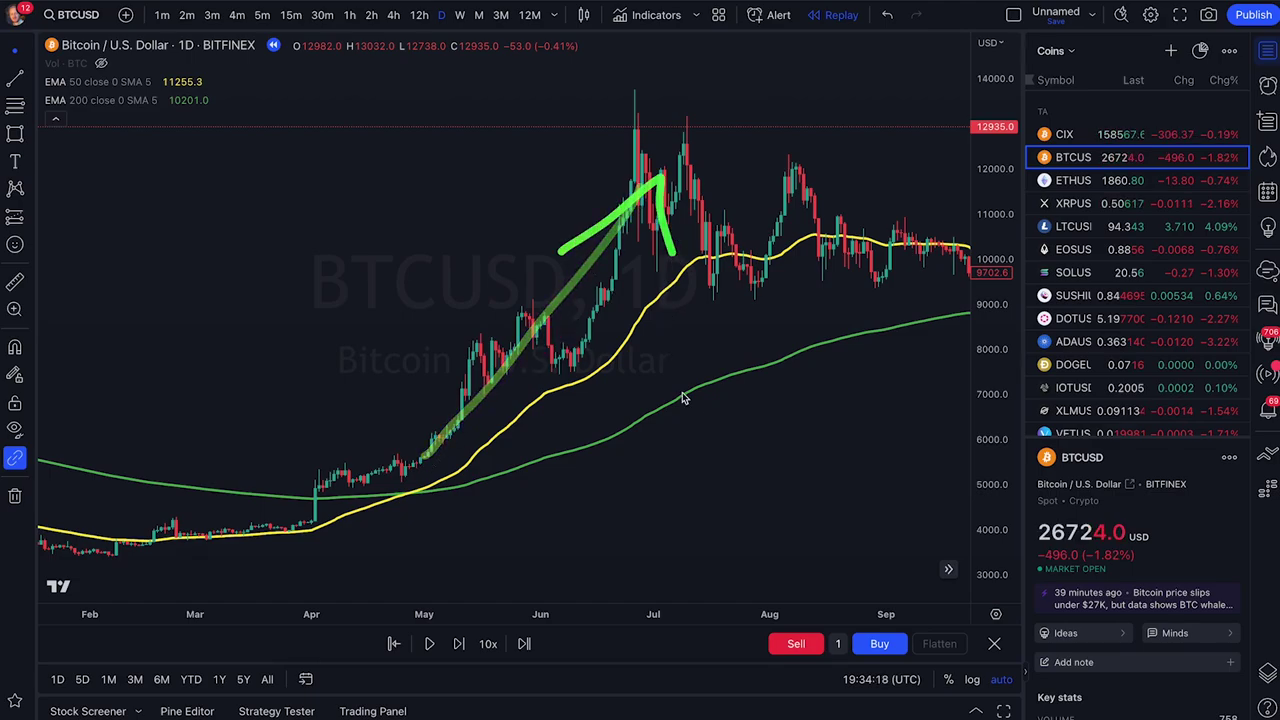
# Step: Examine BTCUSD history from 2018 back to 2015, circle the EMA crossover near November 2015 and review the following price move
pyautogui.click(500, 371)
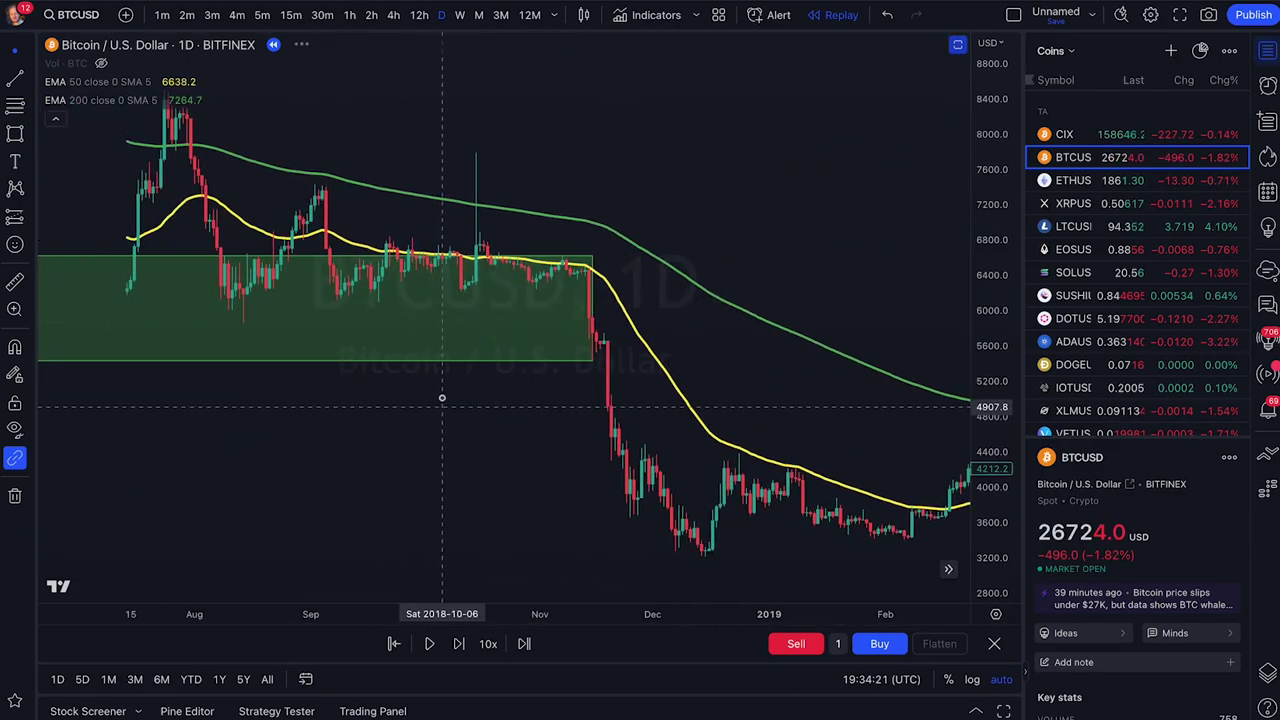
pyautogui.hscroll(-10, 399, 436)
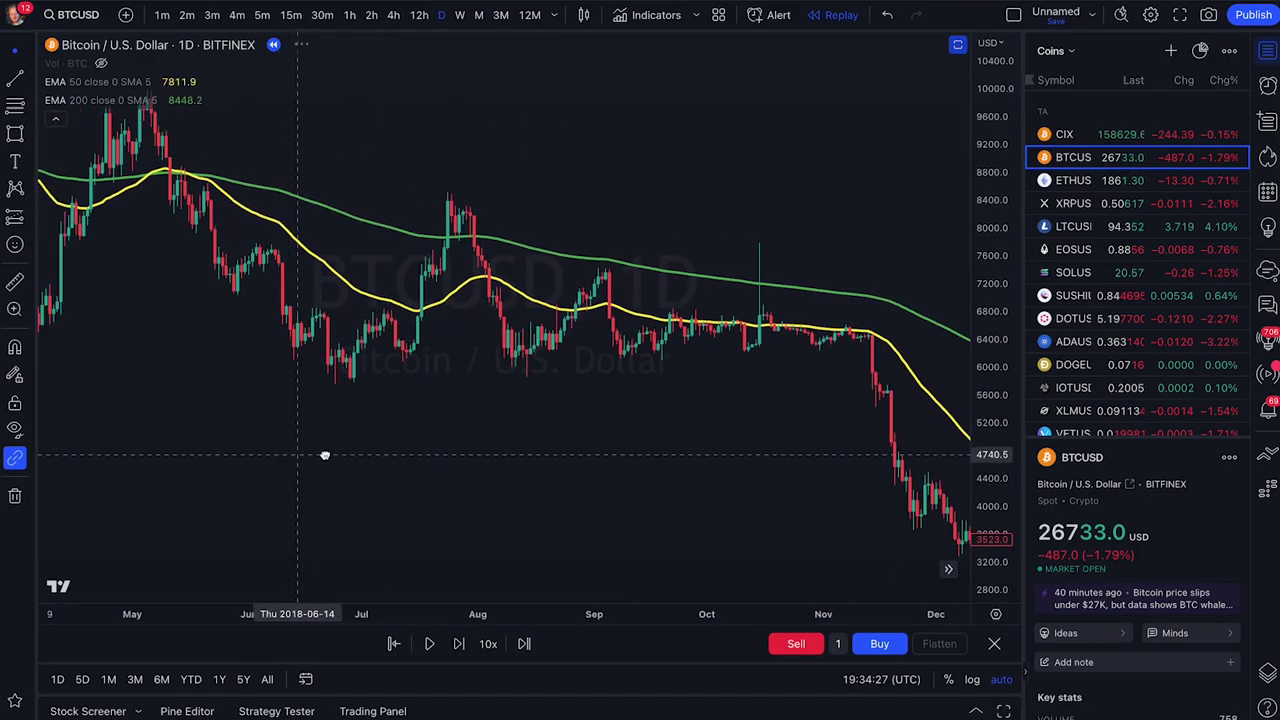
pyautogui.hscroll(-15, 393, 486)
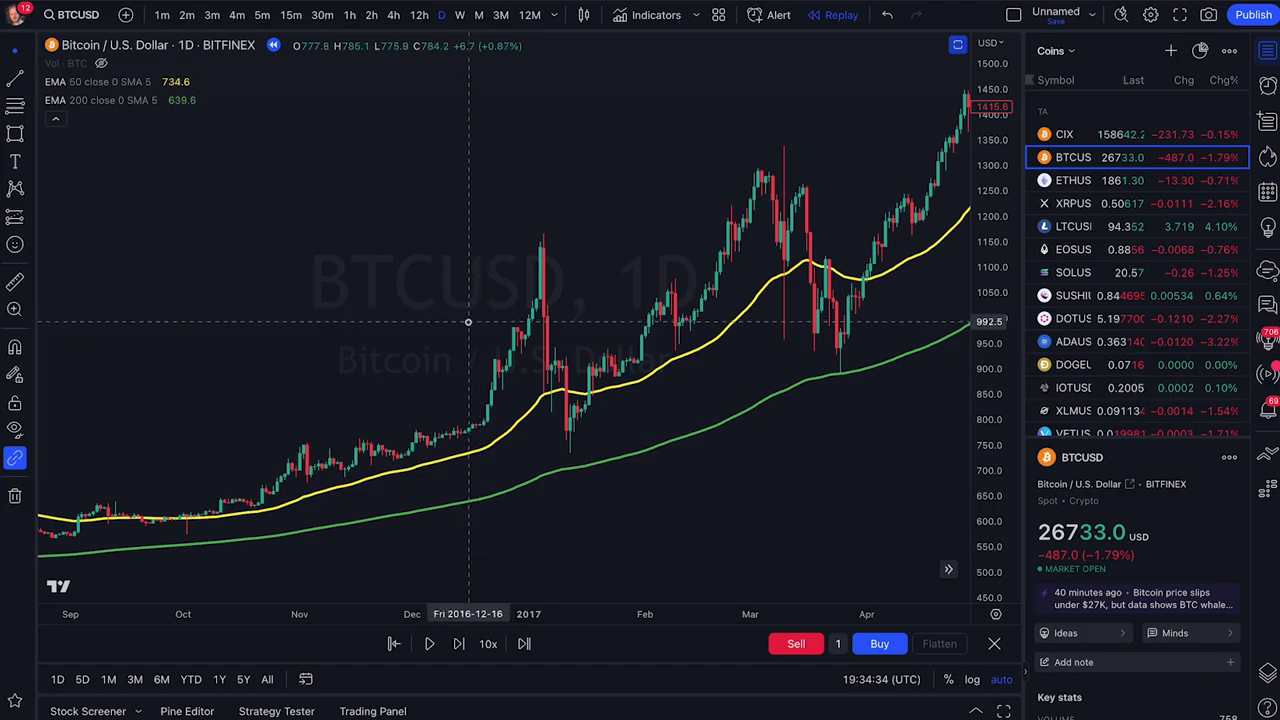
pyautogui.hscroll(-12, 471, 246)
pyautogui.hscroll(-12, 471, 246)
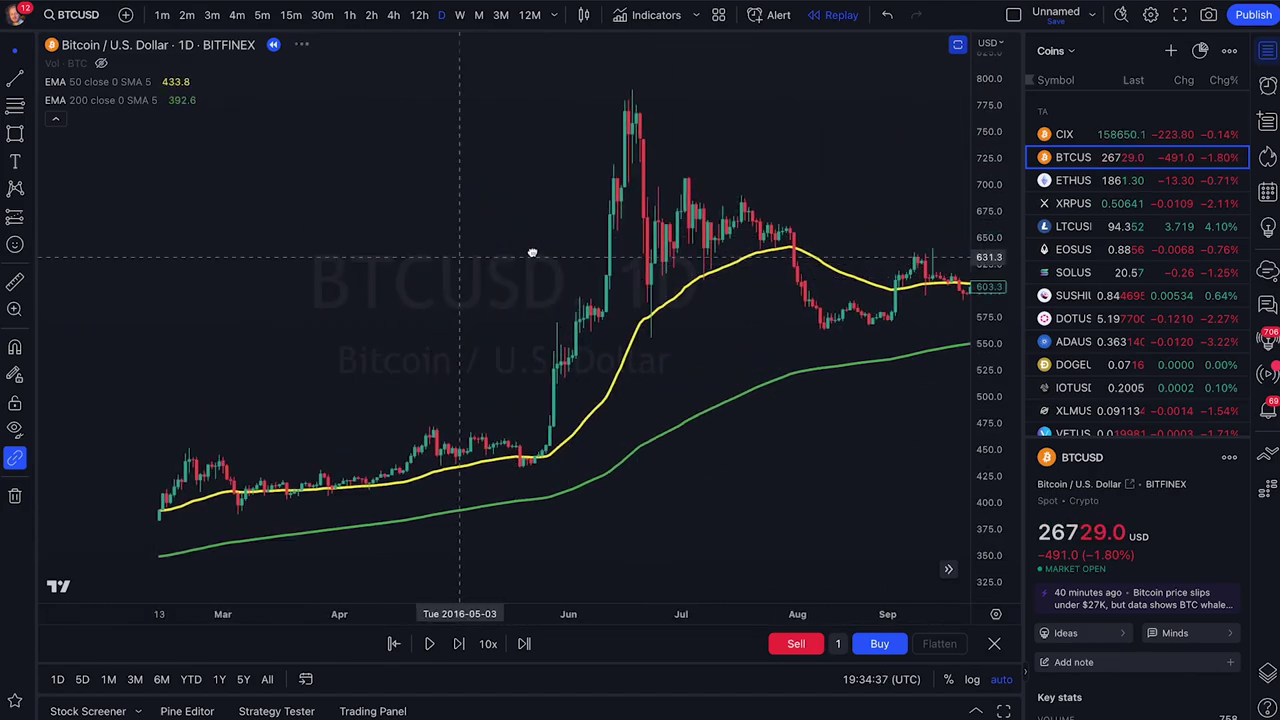
pyautogui.hscroll(-10, 390, 259)
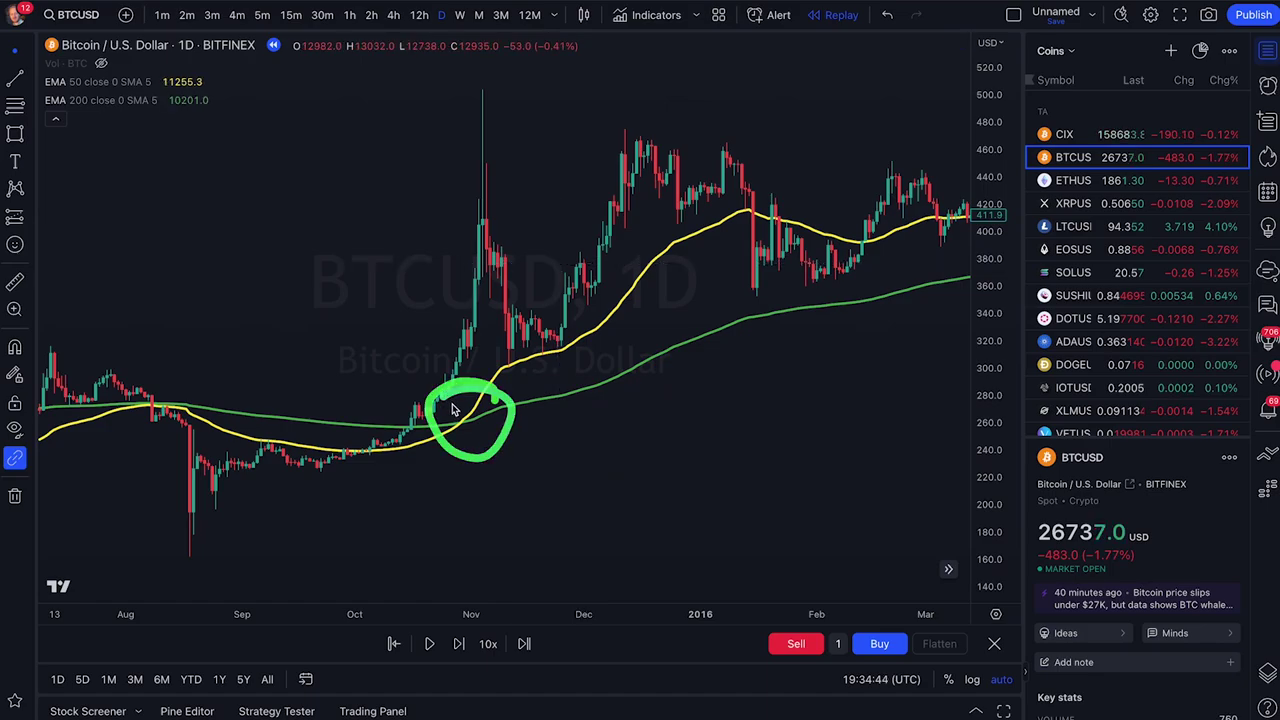
pyautogui.hscroll(8, 557, 423)
pyautogui.hscroll(6, 584, 441)
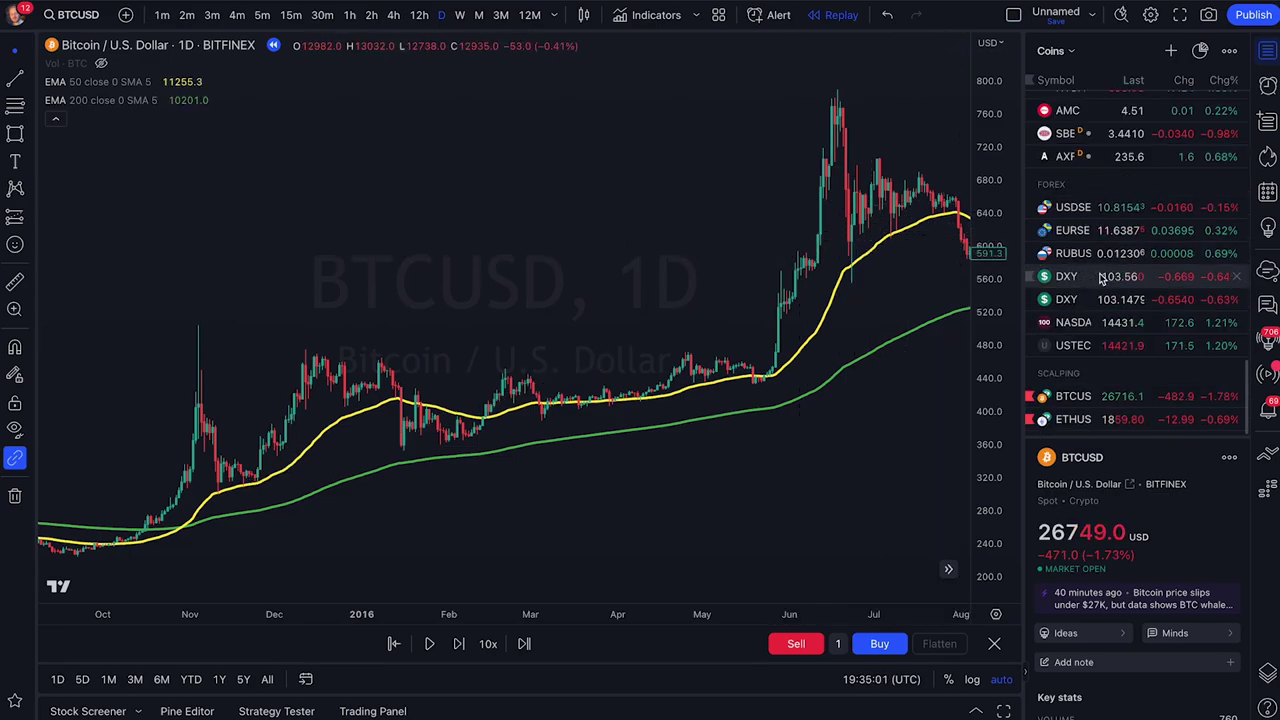
# Step: Switch the chart to NASDAQ from the watchlist's Forex section and mark the March 2023 EMA crossover and the rise following it
pyautogui.click(1098, 327)
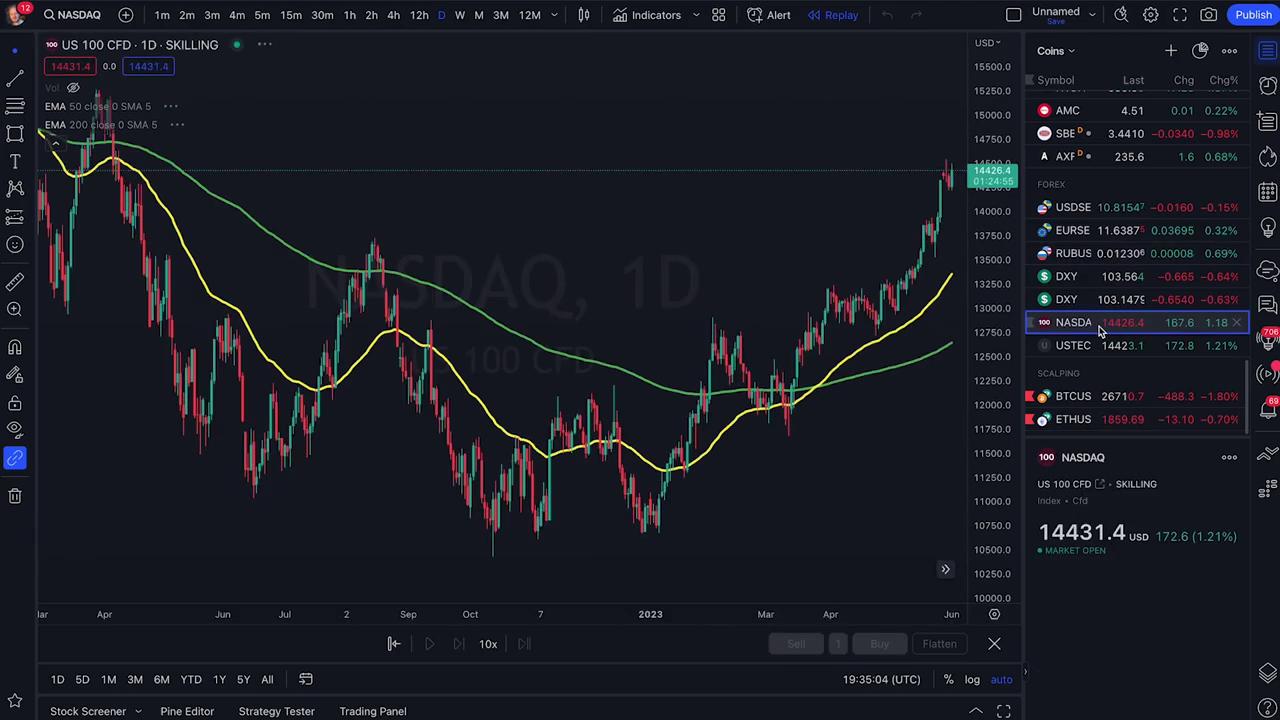
pyautogui.moveTo(786, 425)
pyautogui.mouseDown()
pyautogui.moveTo(830, 418)
pyautogui.moveTo(760, 410)
pyautogui.moveTo(840, 408)
pyautogui.mouseUp()
pyautogui.moveTo(800, 350); pyautogui.dragTo(875, 290)
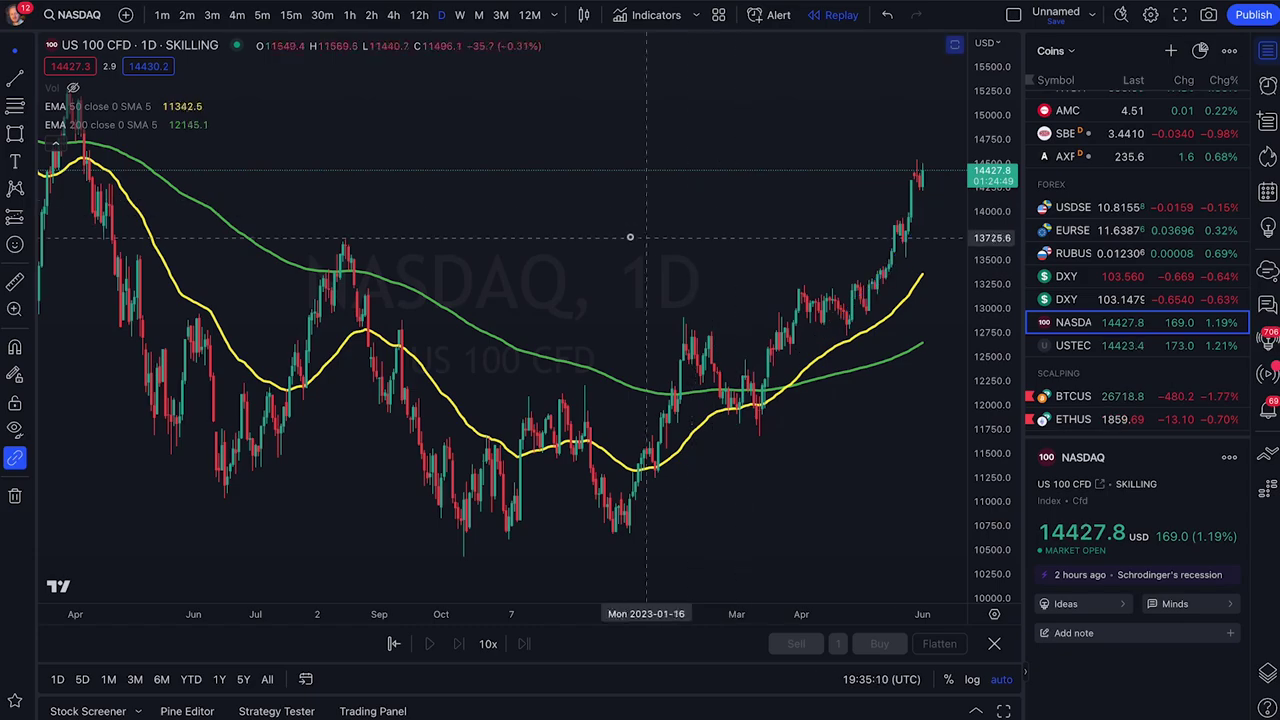
# Step: Go back to the April 2020 EMA crossover on the NASDAQ chart, then mark it and draw an arrow along the rise following it
pyautogui.hscroll(-10, 643, 243)
pyautogui.hscroll(-15, 681, 181)
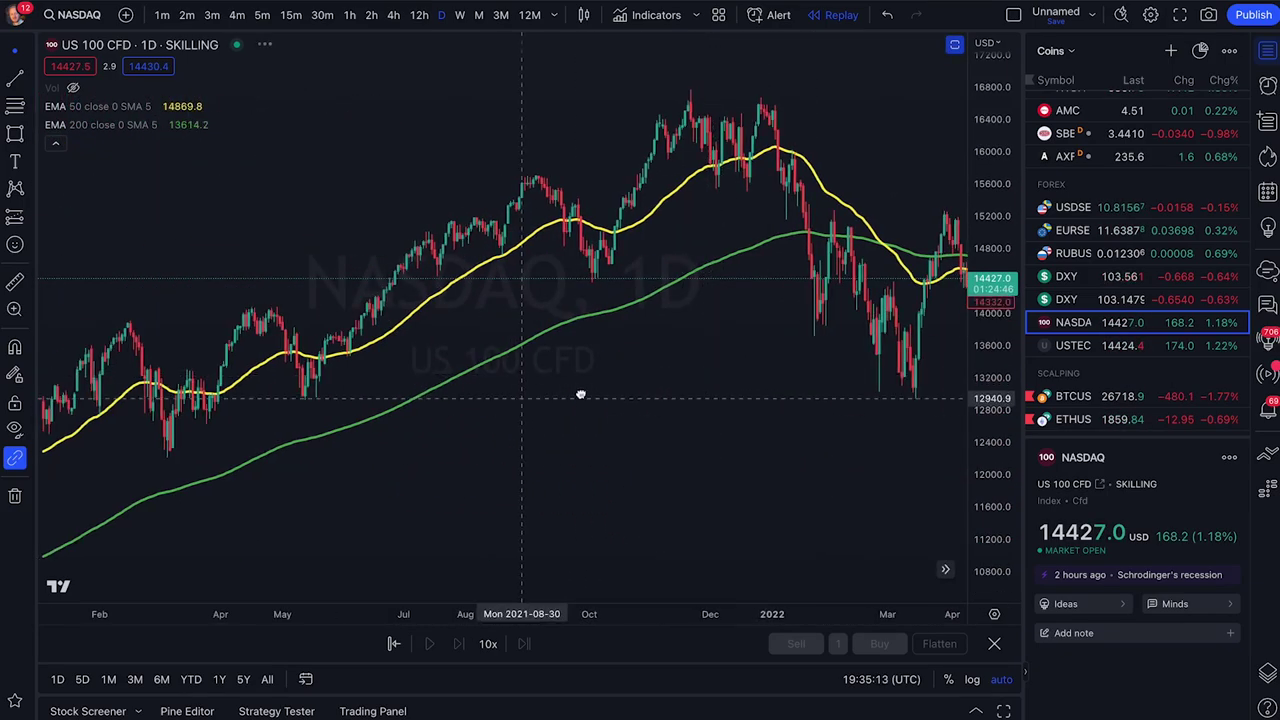
pyautogui.hscroll(-5, 701, 457)
pyautogui.moveTo(690, 402); pyautogui.dragTo(575, 415)
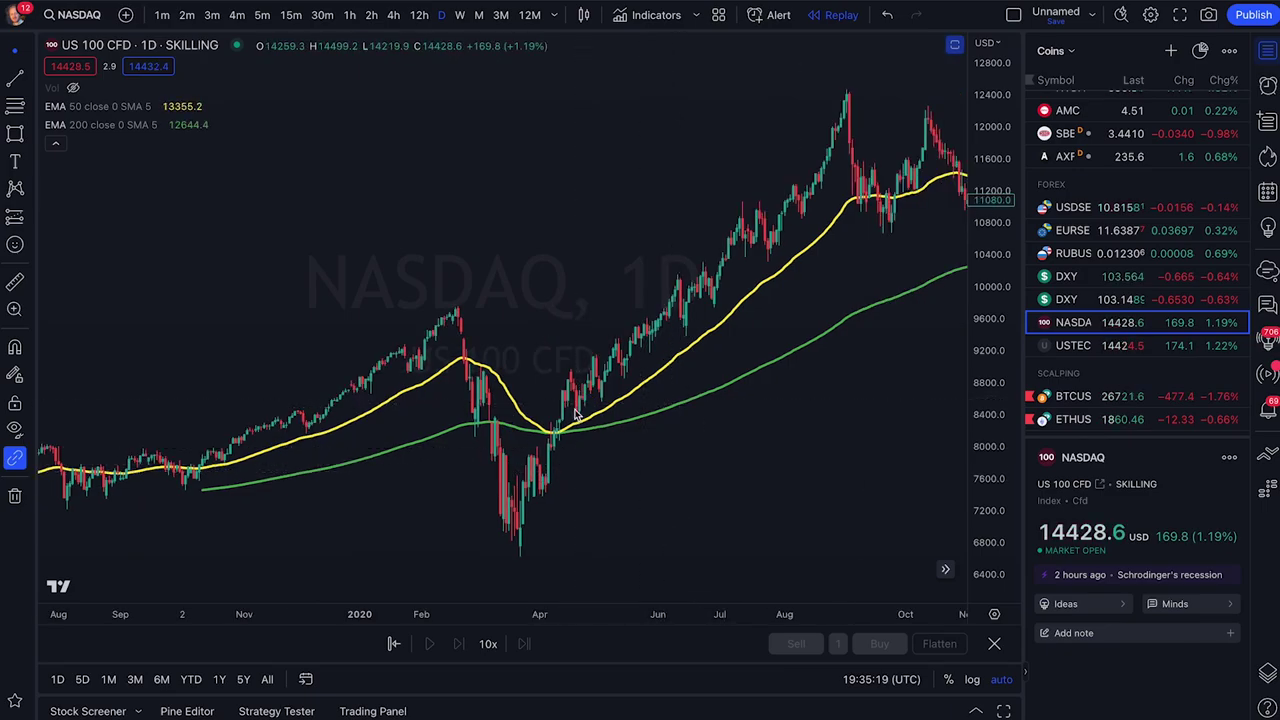
pyautogui.moveTo(715, 290); pyautogui.dragTo(829, 140)
pyautogui.moveTo(743, 200); pyautogui.dragTo(849, 100)
pyautogui.hscroll(-5, 723, 157)
# Step: Switch the chart to DXY and mark the spot near June 2023 where price meets the 200-period EMA
pyautogui.hscroll(3, 453, 174)
pyautogui.hscroll(5, 453, 174)
pyautogui.press('Up')
pyautogui.press('Up')
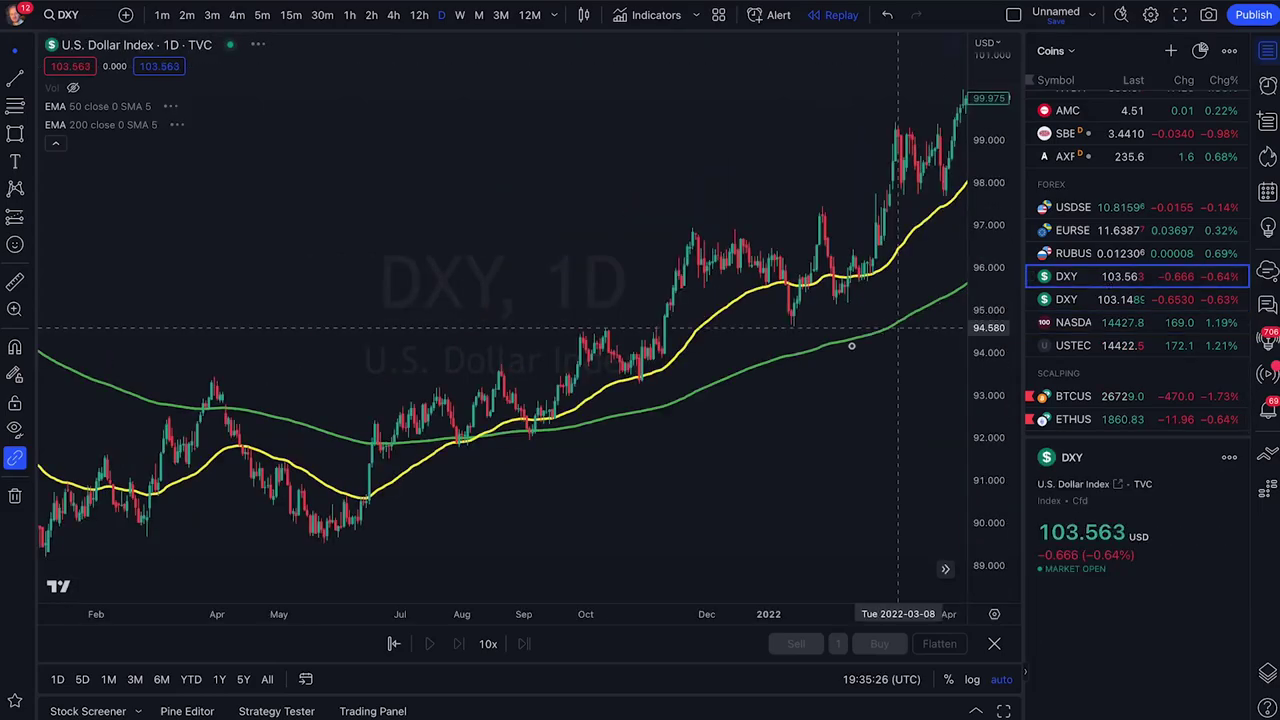
pyautogui.moveTo(906, 400); pyautogui.dragTo(709, 401)
pyautogui.hscroll(10, 709, 401)
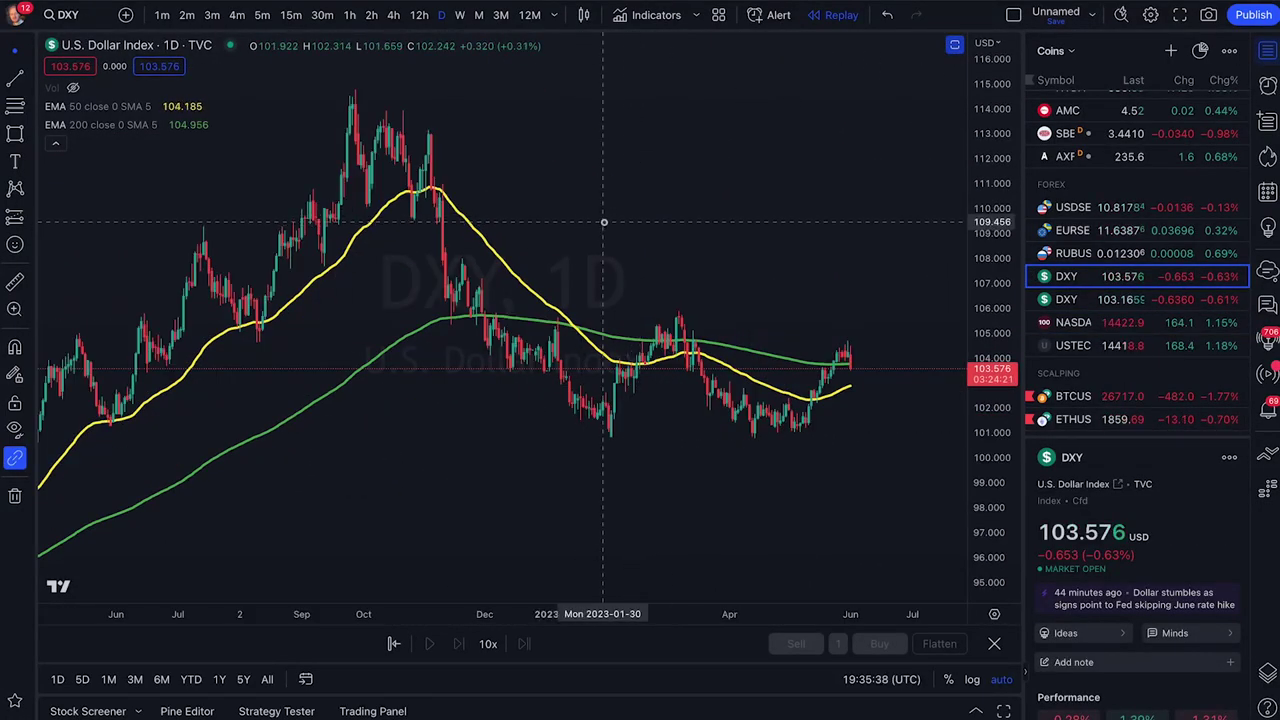
pyautogui.moveTo(838, 342)
pyautogui.mouseDown()
pyautogui.moveTo(870, 336)
pyautogui.moveTo(845, 328)
pyautogui.mouseUp()
# Step: Go back to the mid-2021 EMA crossover on the DXY chart and trace the rise following it into 2022
pyautogui.hscroll(-10, 789, 293)
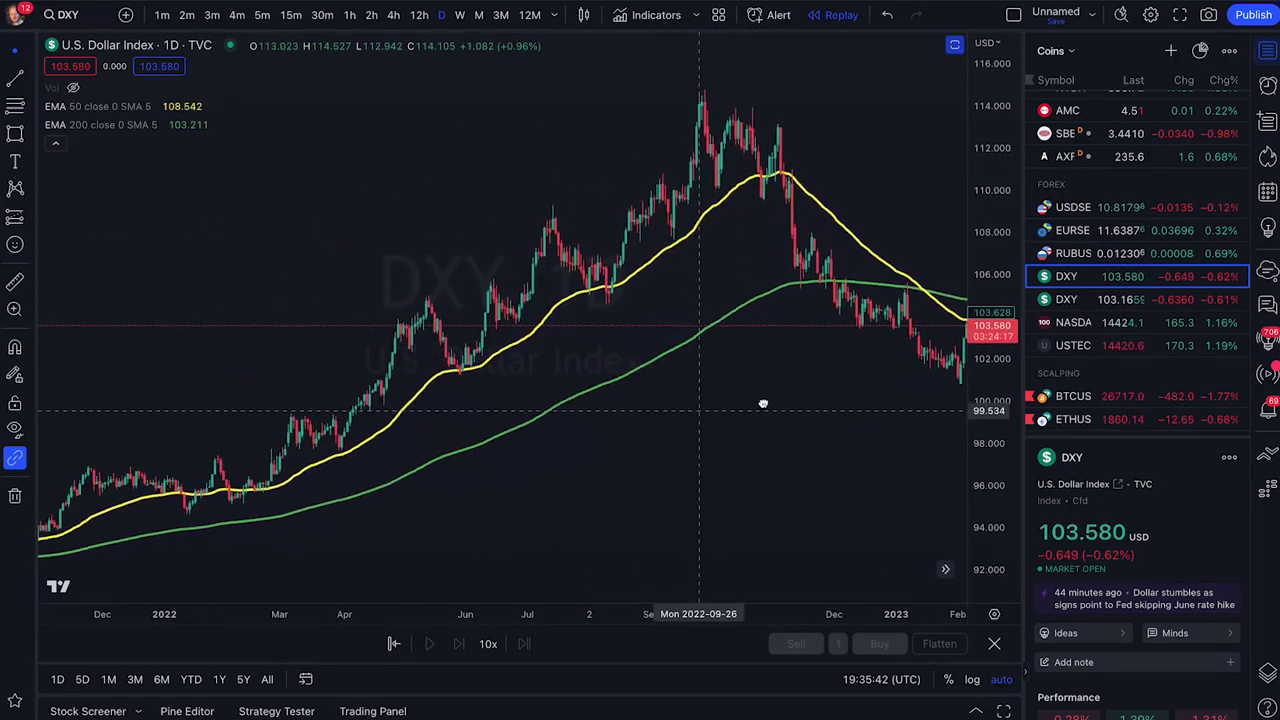
pyautogui.hscroll(-4, 767, 431)
pyautogui.moveTo(340, 456)
pyautogui.mouseDown()
pyautogui.moveTo(372, 500)
pyautogui.moveTo(350, 440)
pyautogui.moveTo(876, 127)
pyautogui.mouseUp()
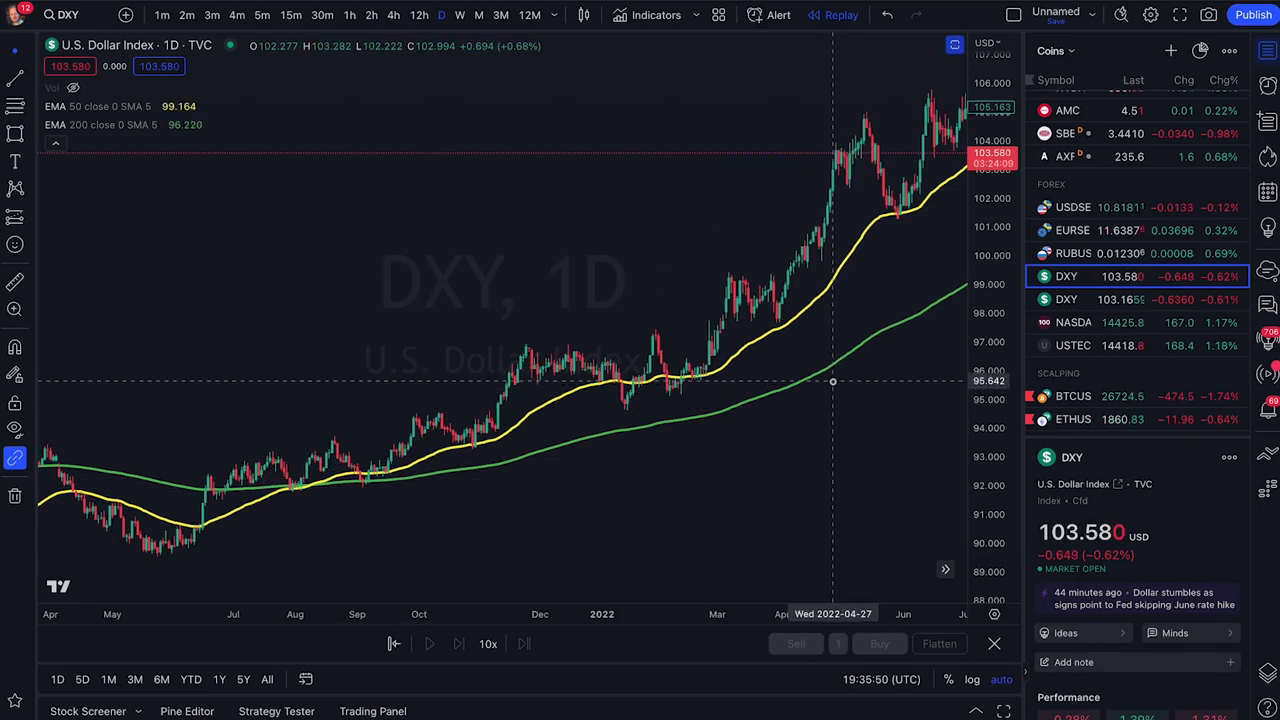
pyautogui.hscroll(2, 800, 400)
# Step: Switch the chart to NVDA, circle the early 2023 EMA crossover and draw an arrow along the rise following it
pyautogui.scroll(3, 1105, 180)
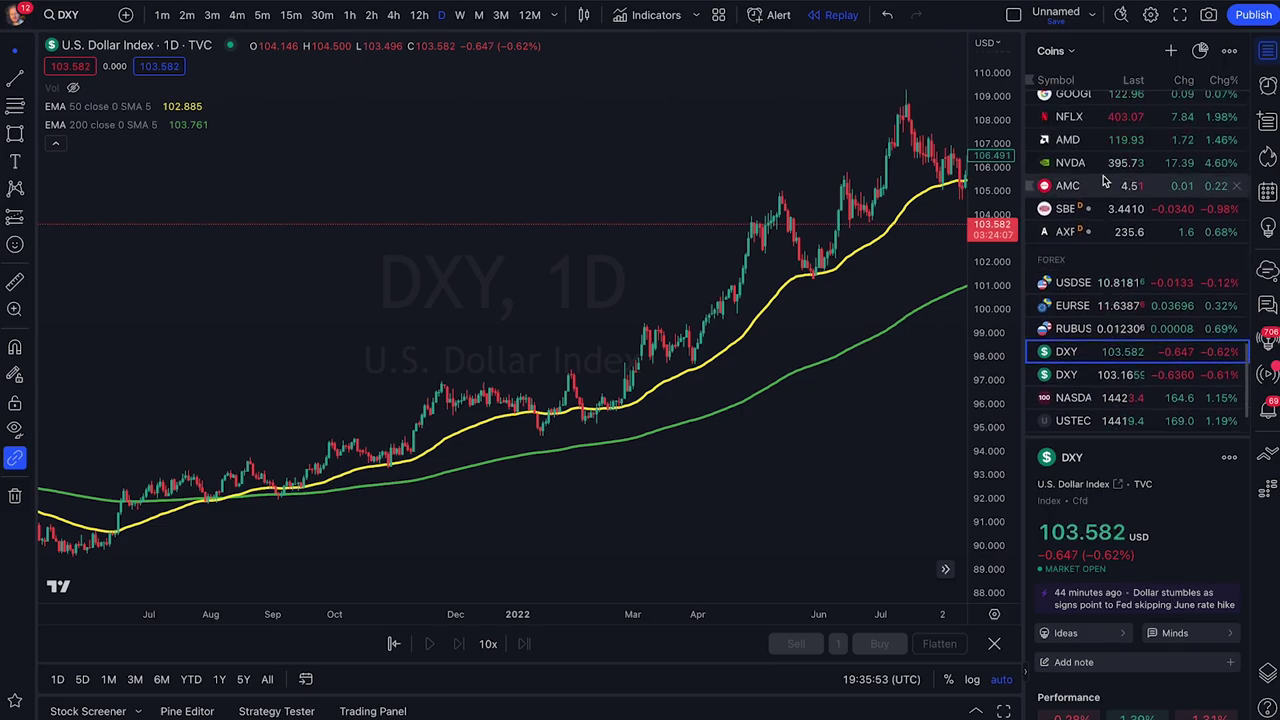
pyautogui.click(1100, 164)
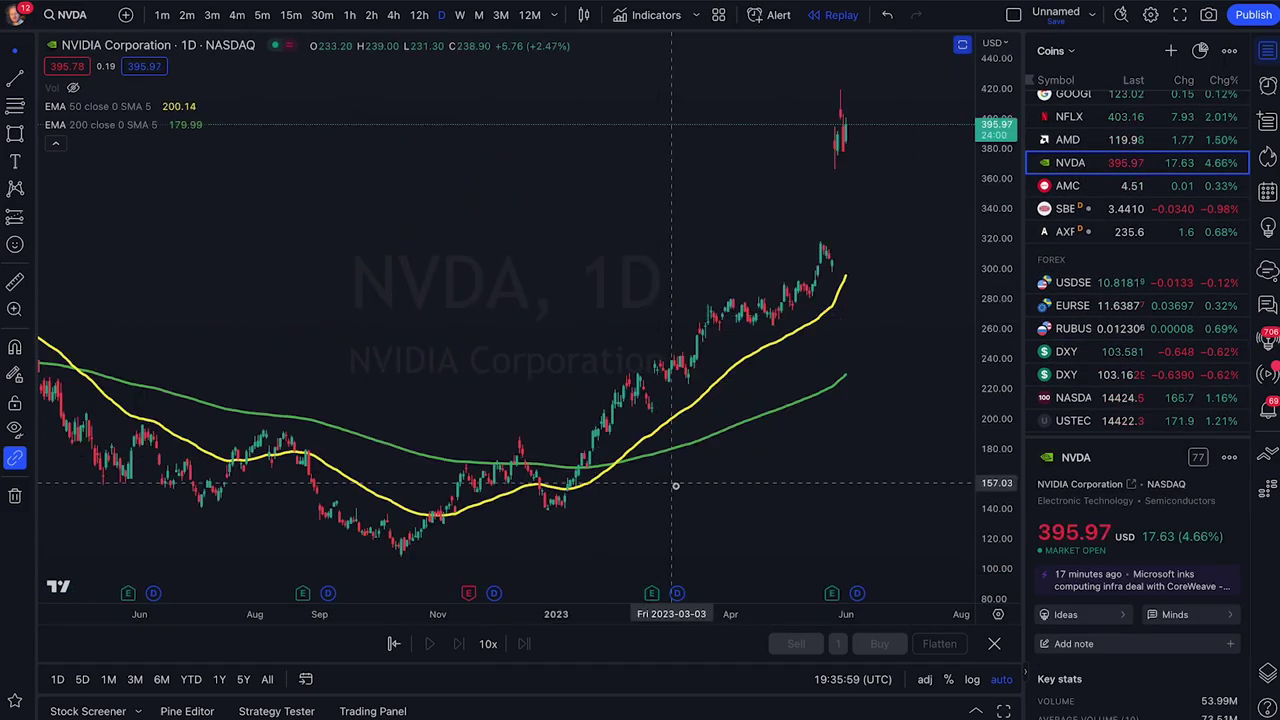
pyautogui.moveTo(612, 481)
pyautogui.mouseDown()
pyautogui.moveTo(590, 485)
pyautogui.moveTo(630, 455)
pyautogui.mouseUp()
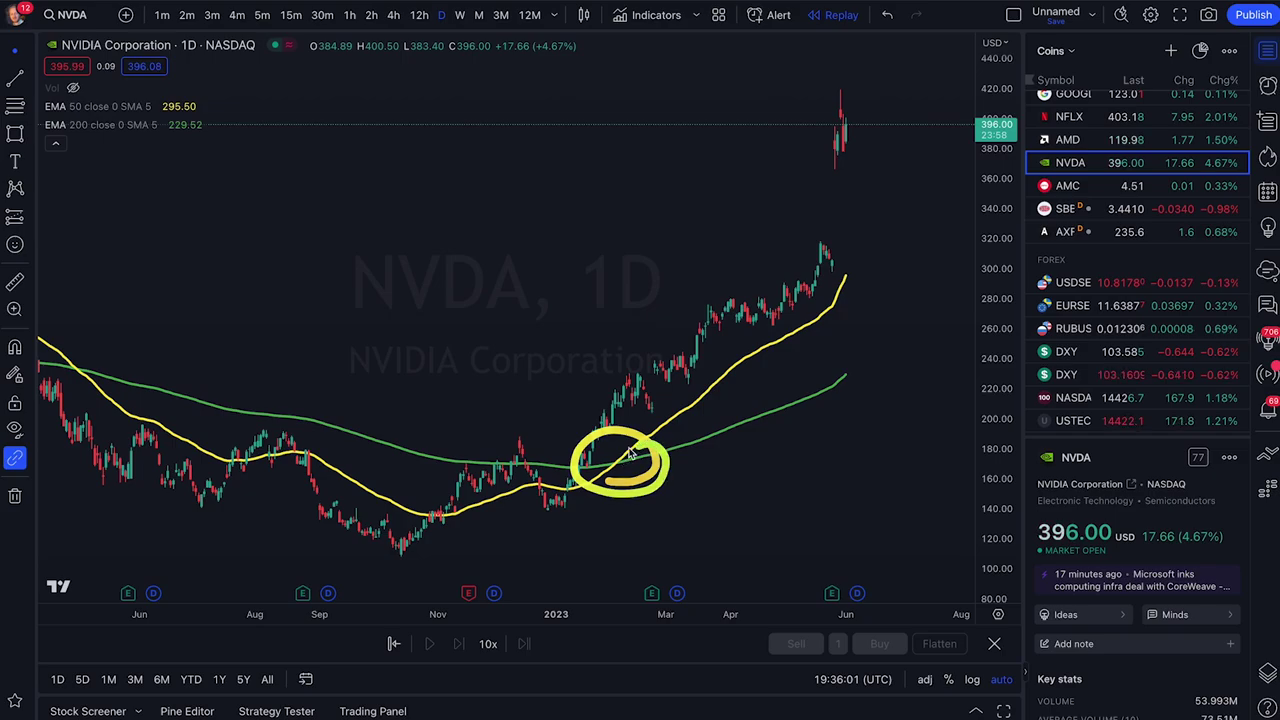
pyautogui.moveTo(643, 407)
pyautogui.mouseDown()
pyautogui.moveTo(770, 320)
pyautogui.moveTo(840, 135)
pyautogui.mouseUp()
pyautogui.moveTo(792, 180); pyautogui.dragTo(855, 192)
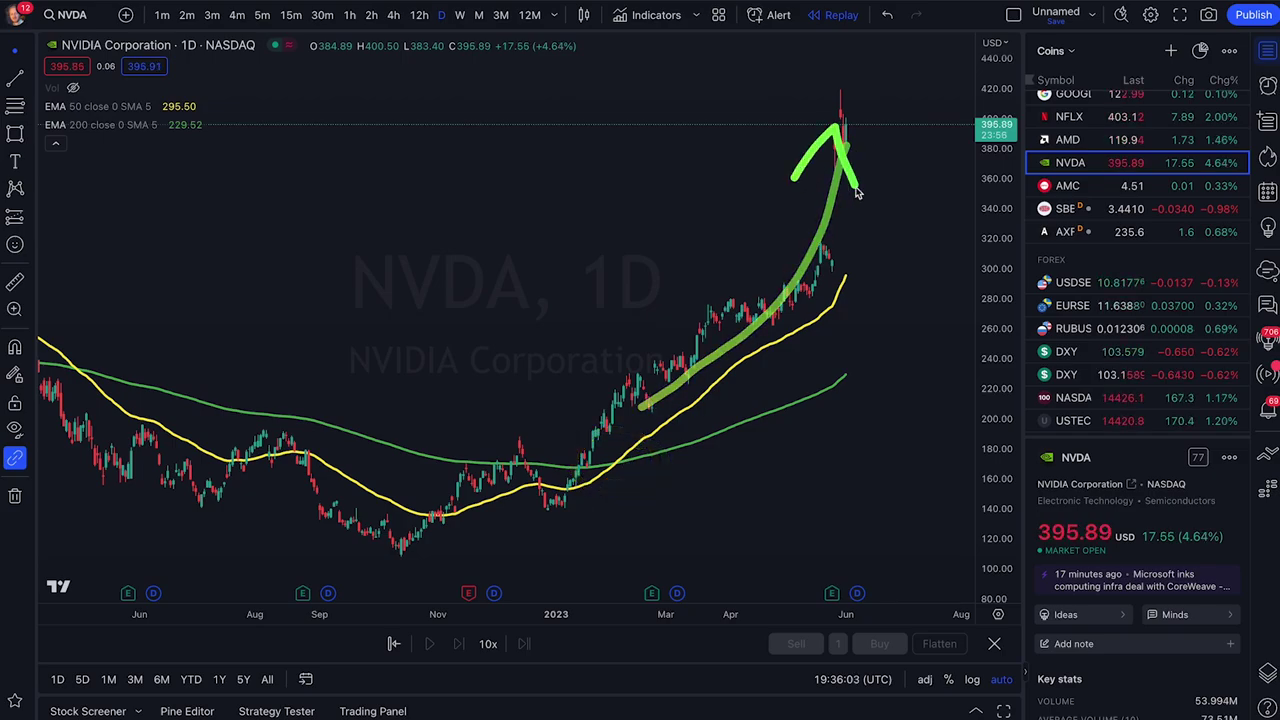
# Step: Mark the February 2023 EMA crossover on the BTCUSD chart and the mid-March dip on its RSI
pyautogui.moveTo(527, 490); pyautogui.dragTo(676, 390)
pyautogui.moveTo(520, 466); pyautogui.dragTo(706, 450)
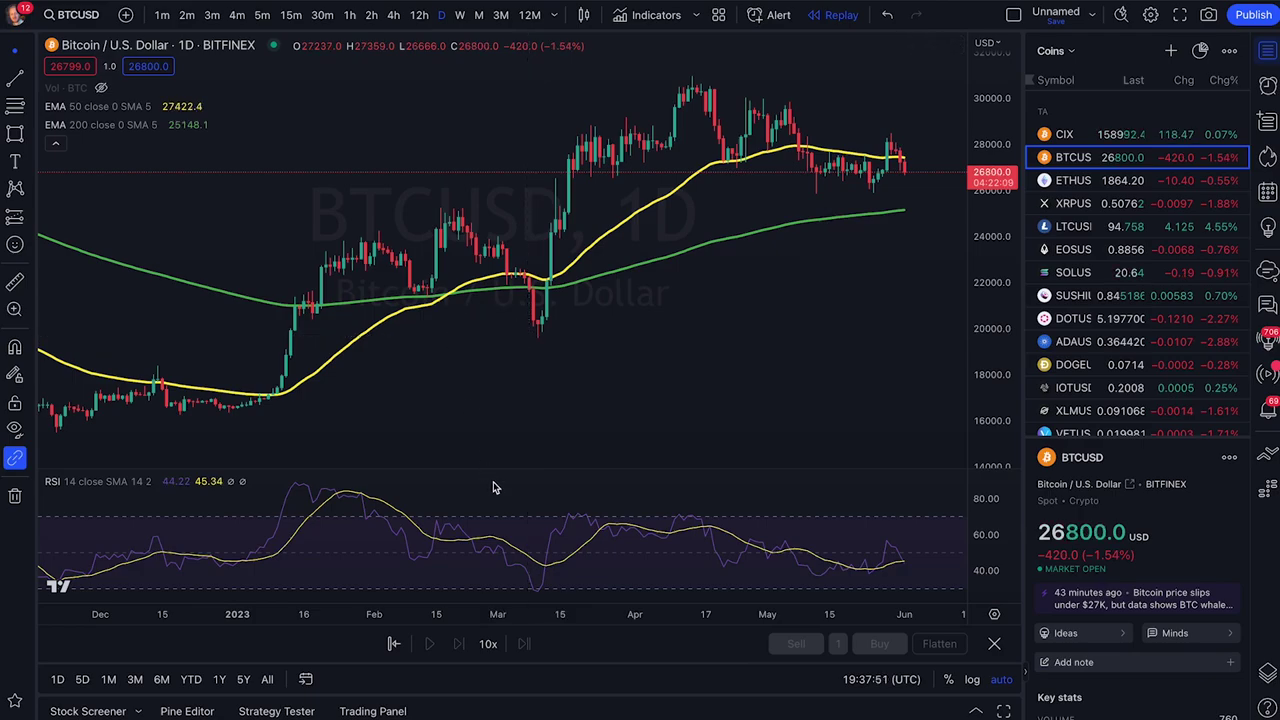
pyautogui.moveTo(434, 321)
pyautogui.mouseDown()
pyautogui.moveTo(430, 252)
pyautogui.moveTo(503, 302)
pyautogui.mouseUp()
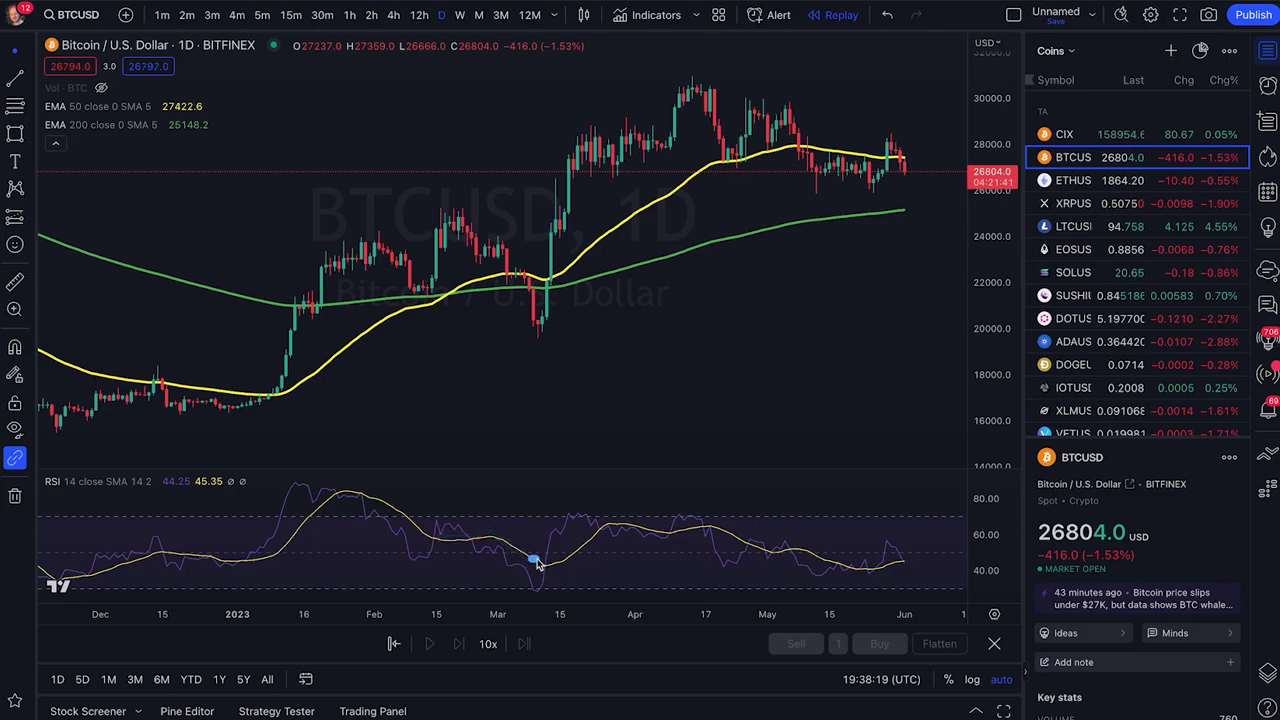
pyautogui.moveTo(543, 567); pyautogui.dragTo(558, 567)
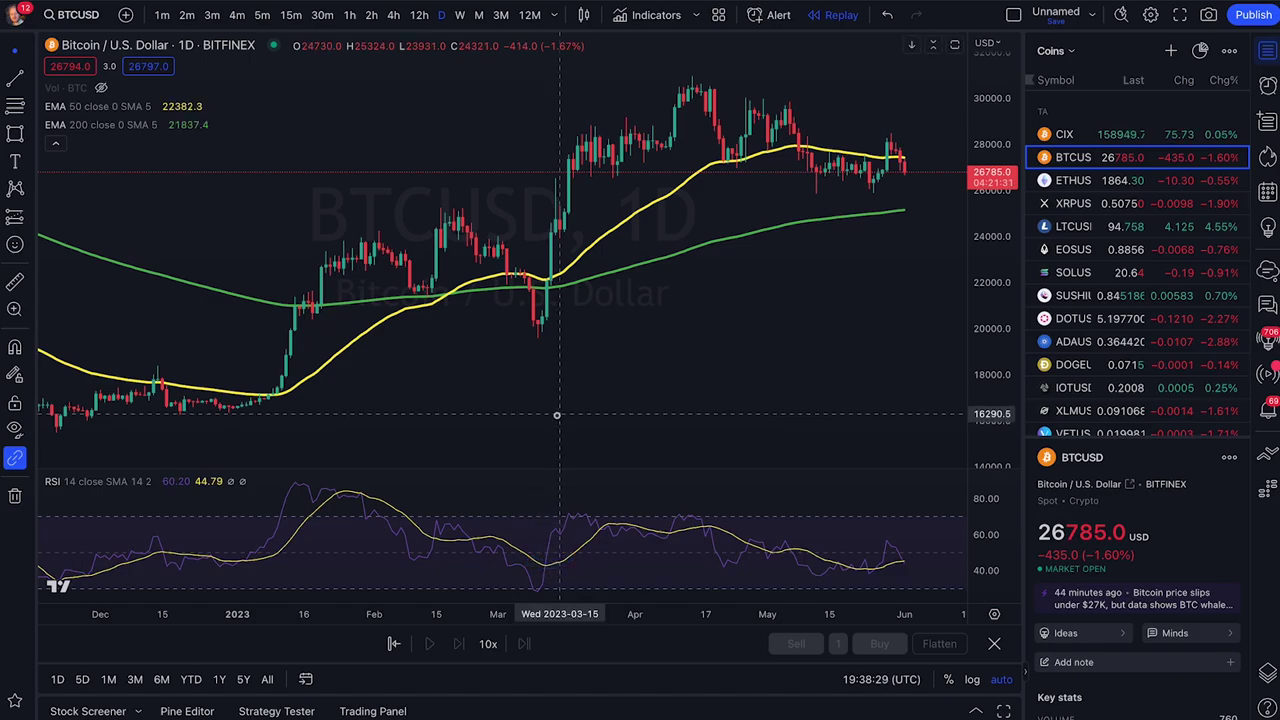
# Step: Highlight the EMAs at the mid-March 2023 pullback and measure the price move from 13 March to the mid-April high
pyautogui.moveTo(534, 283)
pyautogui.mouseDown()
pyautogui.moveTo(575, 287)
pyautogui.moveTo(530, 315)
pyautogui.moveTo(560, 285)
pyautogui.mouseUp()
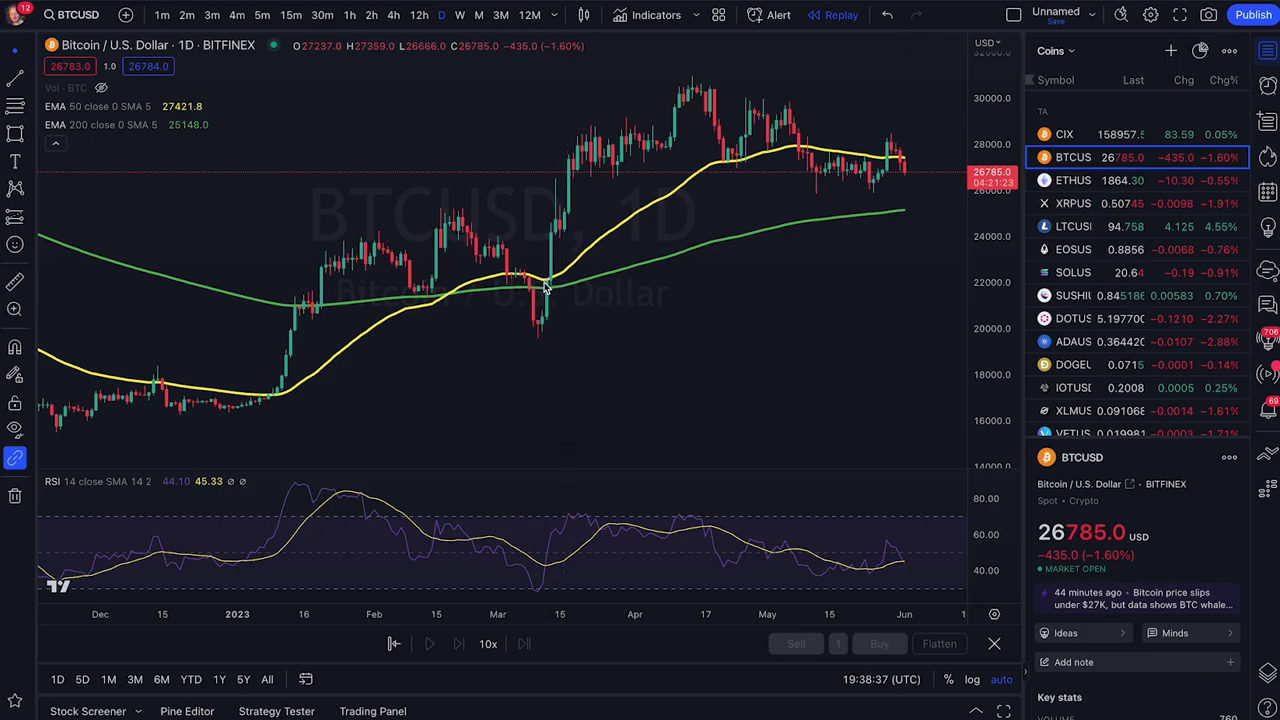
pyautogui.moveTo(540, 283); pyautogui.dragTo(541, 284)
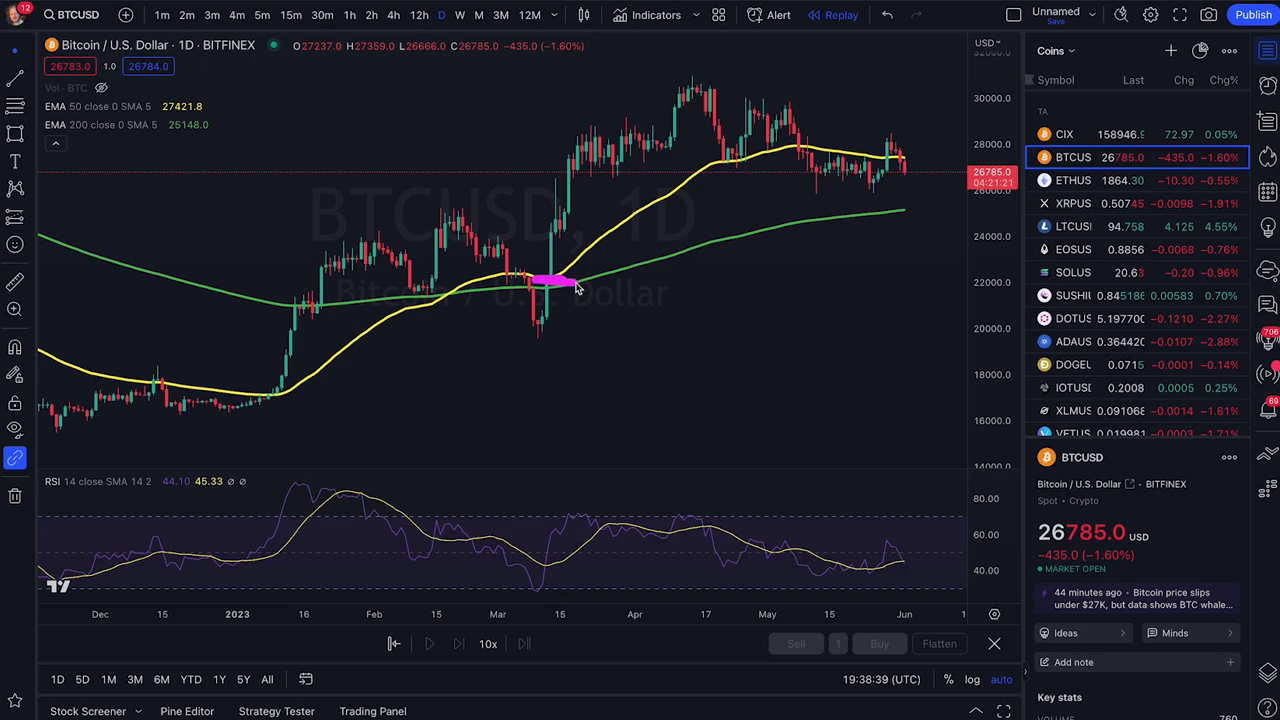
pyautogui.keyDown('shift'); pyautogui.click(550, 279); pyautogui.keyUp('shift')
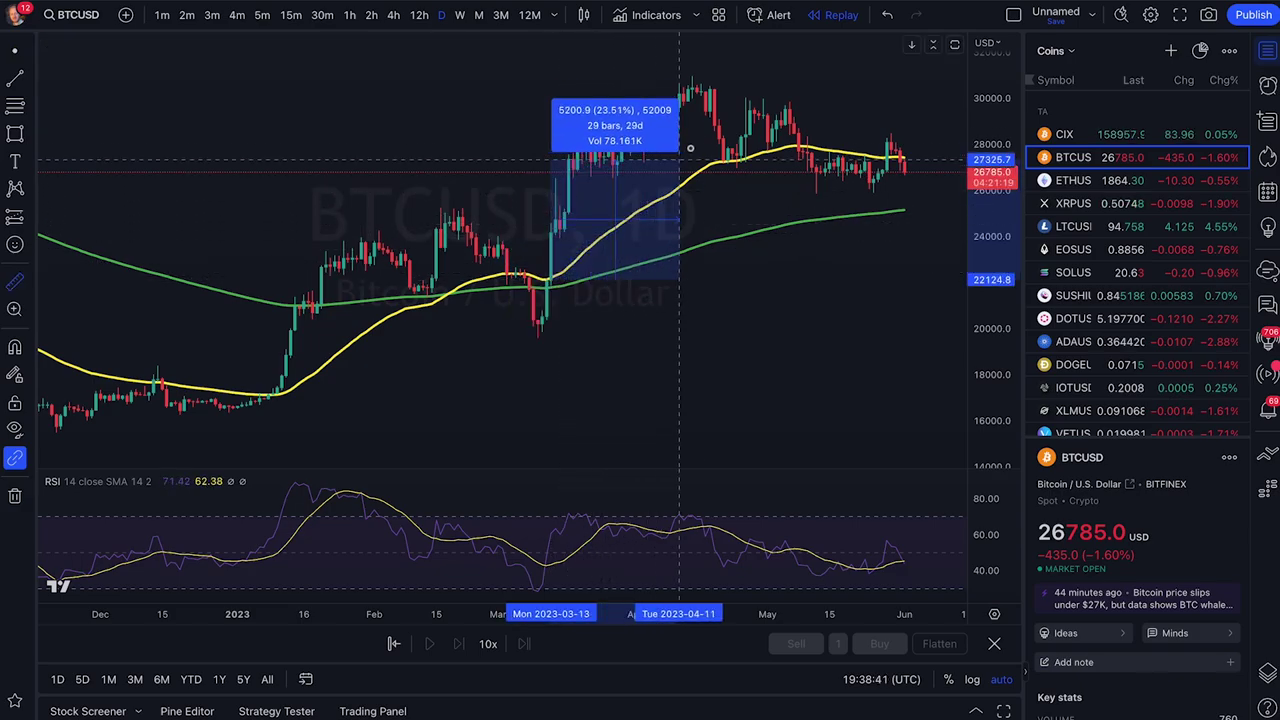
pyautogui.click(720, 100)
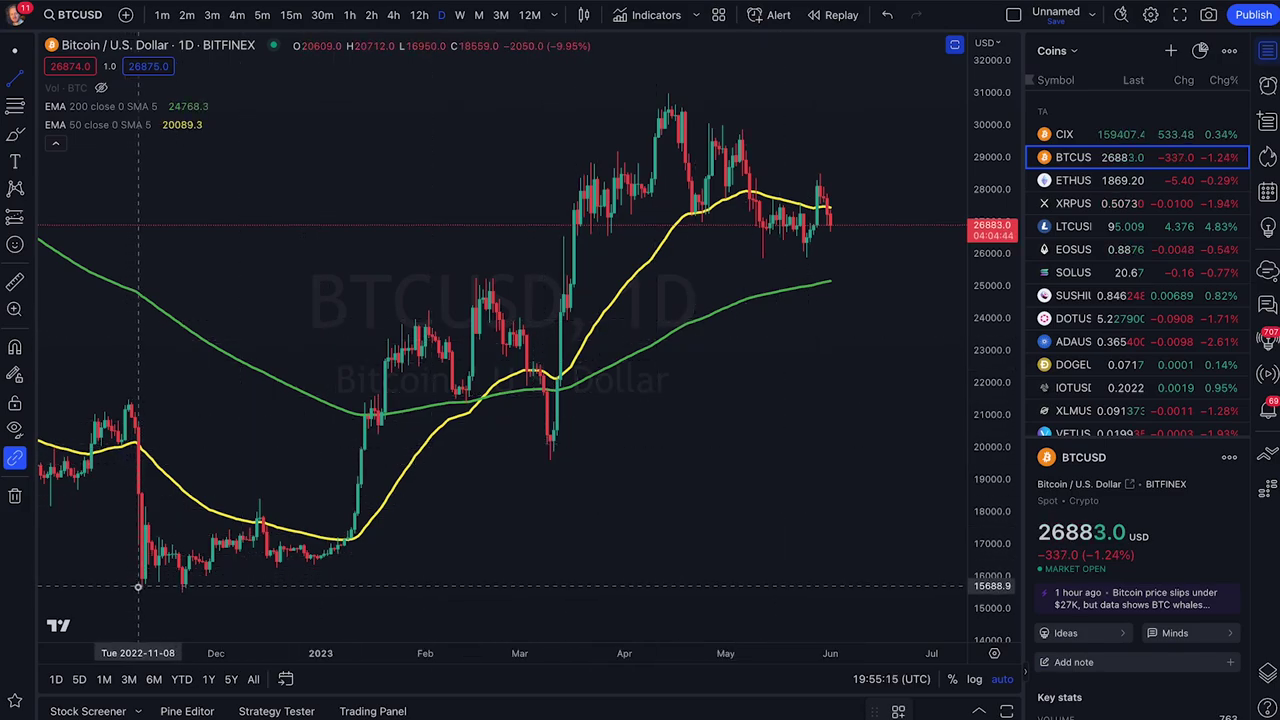
# Step: Draw horizontal support lines under the November 2022 lows at about 15,750 and the March 2023 low at about 20,150, and circle both lows
pyautogui.moveTo(128, 584); pyautogui.dragTo(945, 583)
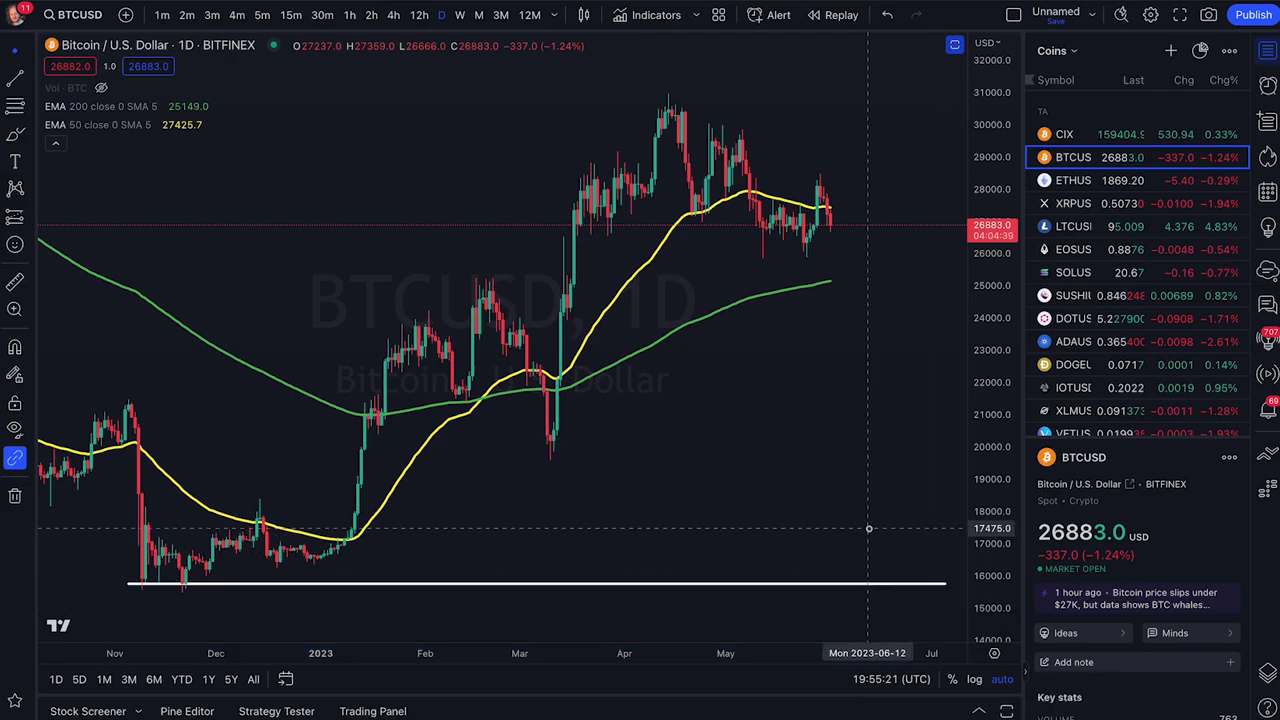
pyautogui.hscroll(2, 700, 500)
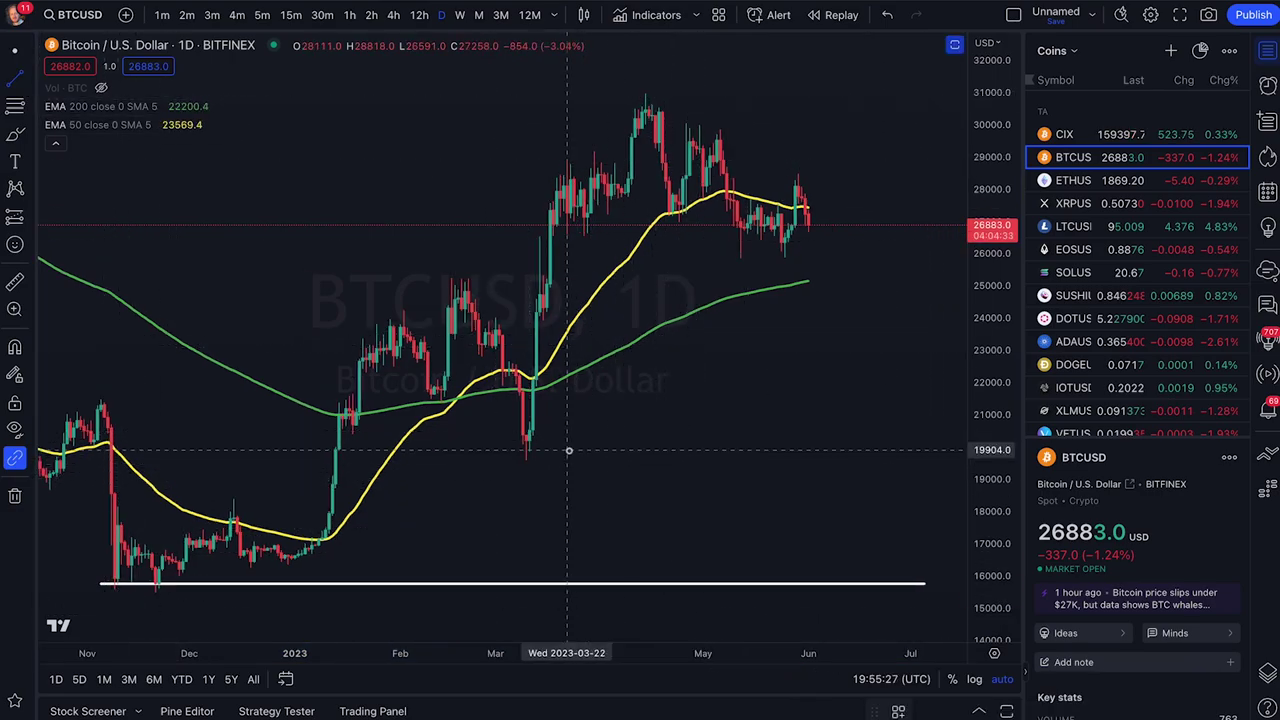
pyautogui.moveTo(523, 443)
pyautogui.mouseDown()
pyautogui.moveTo(934, 458)
pyautogui.moveTo(924, 441)
pyautogui.mouseUp()
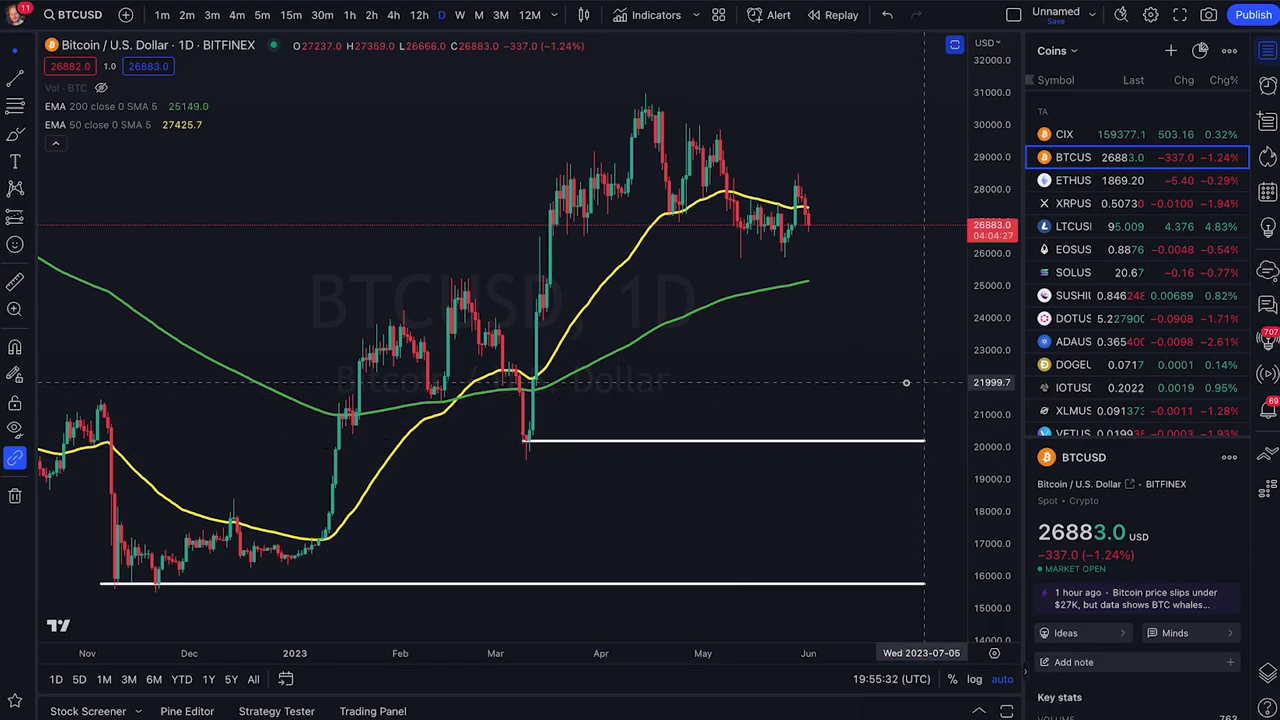
pyautogui.moveTo(106, 589); pyautogui.dragTo(243, 609)
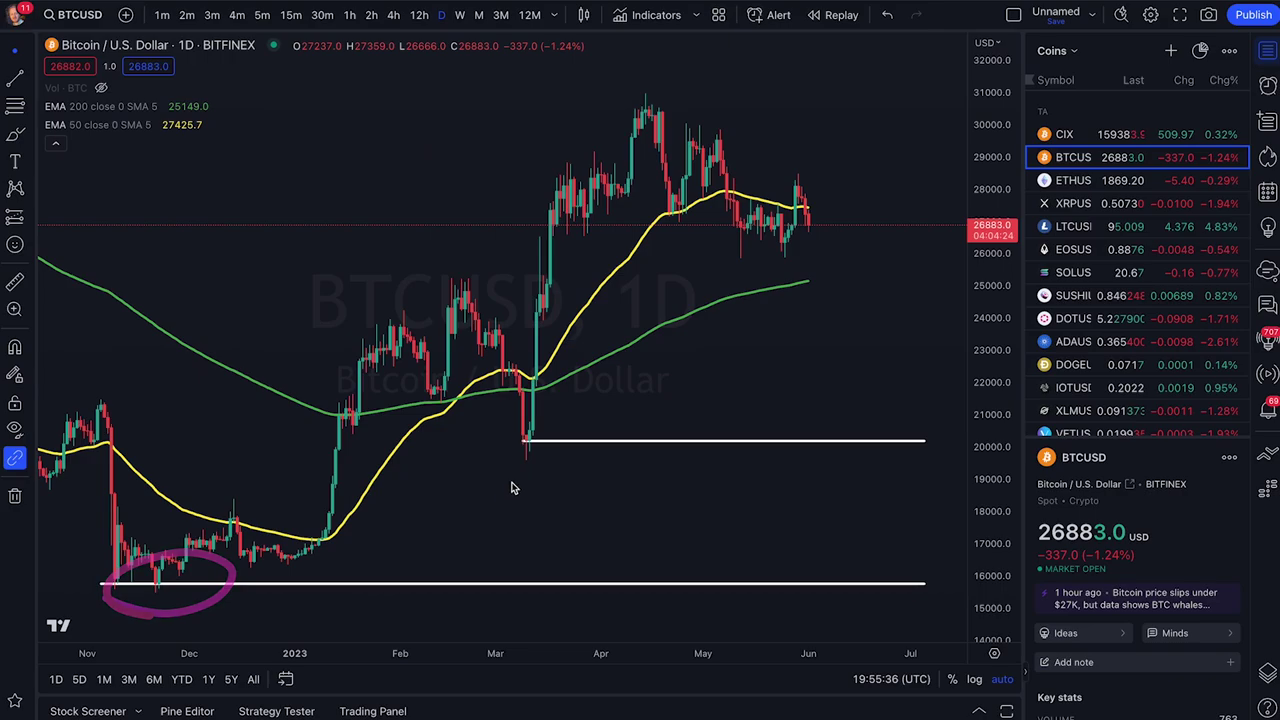
pyautogui.moveTo(505, 462); pyautogui.dragTo(542, 471)
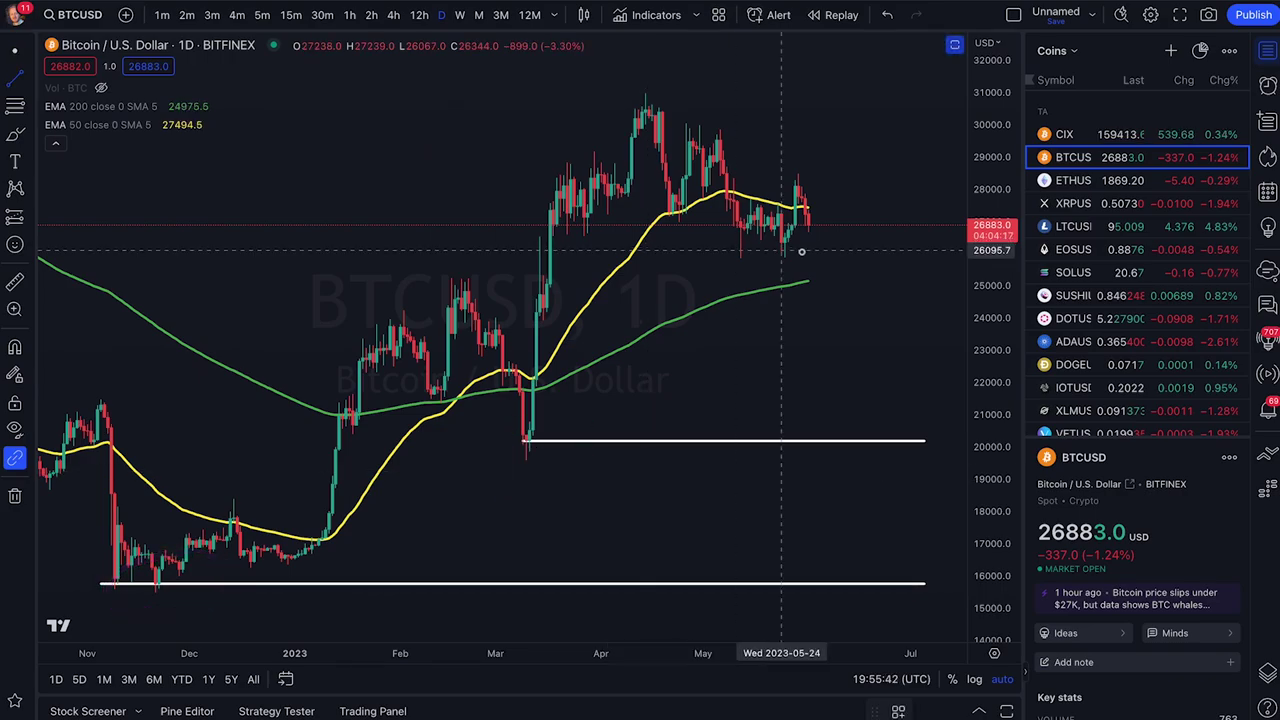
# Step: Draw a third horizontal support line at 26357.6 from the 12 May 2023 low to 5 July 2023
pyautogui.moveTo(740, 242); pyautogui.dragTo(926, 257)
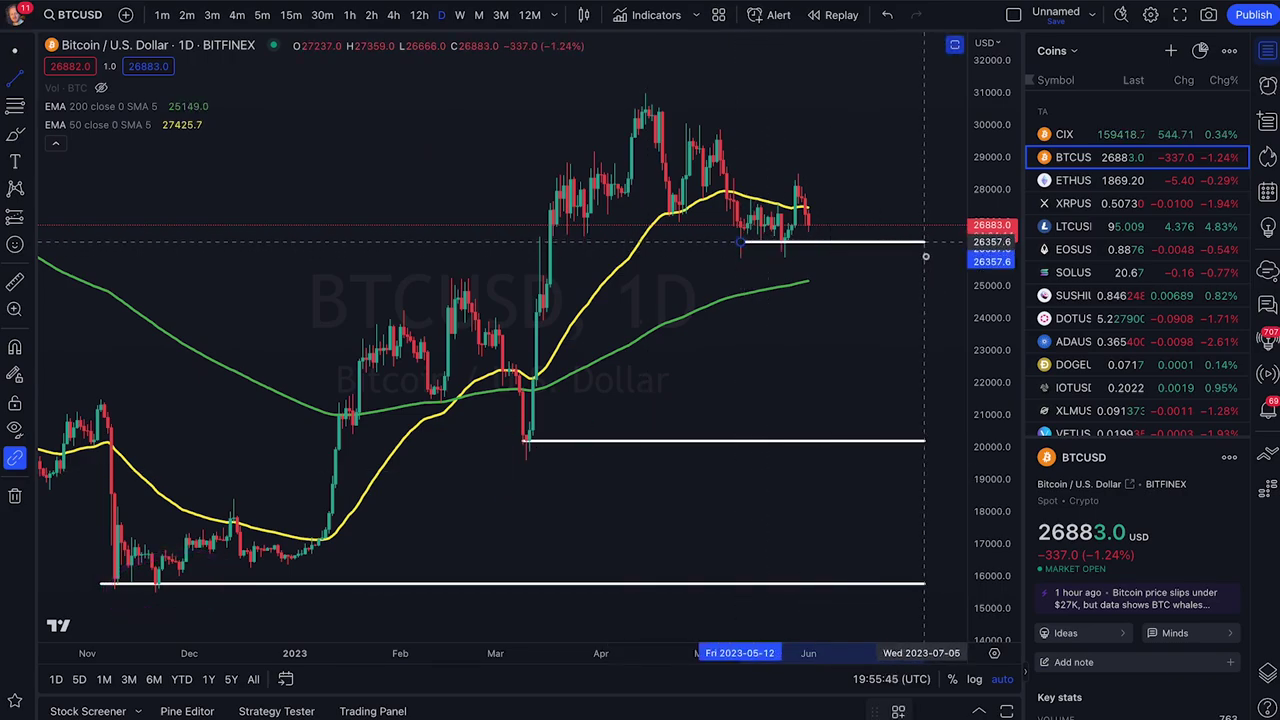
pyautogui.click(905, 185)
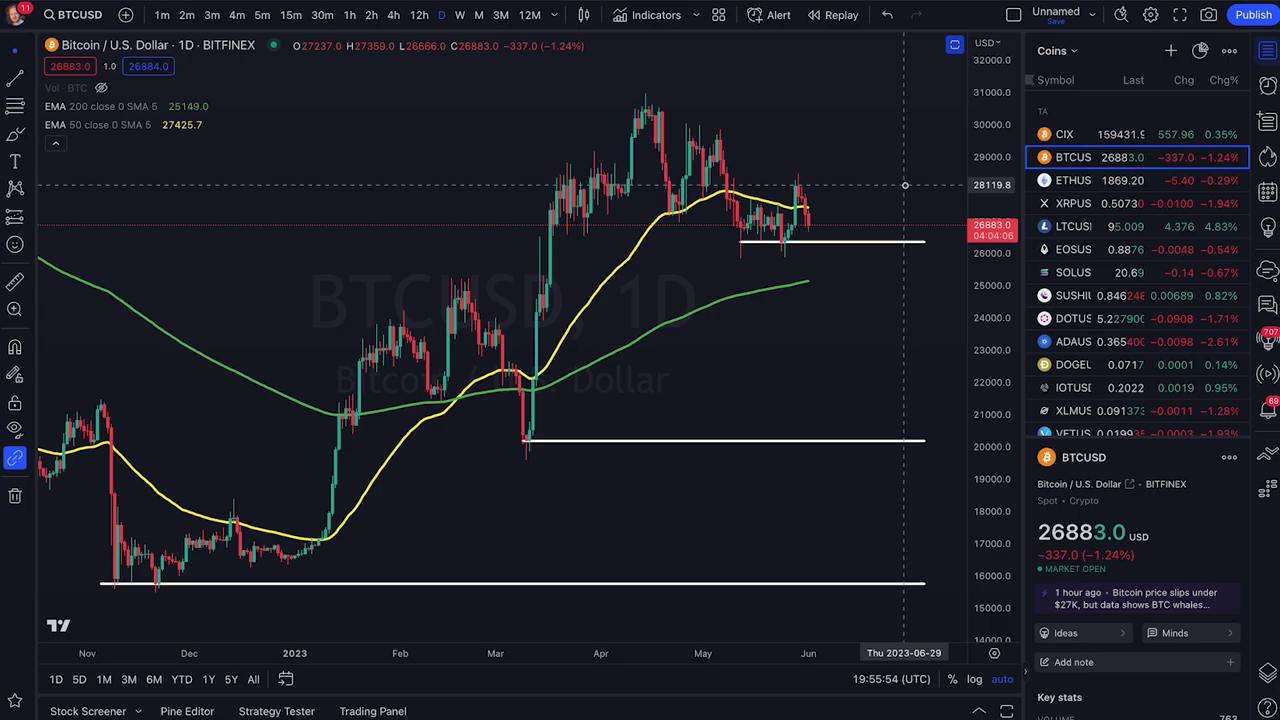
pyautogui.scroll(1, 892, 152)
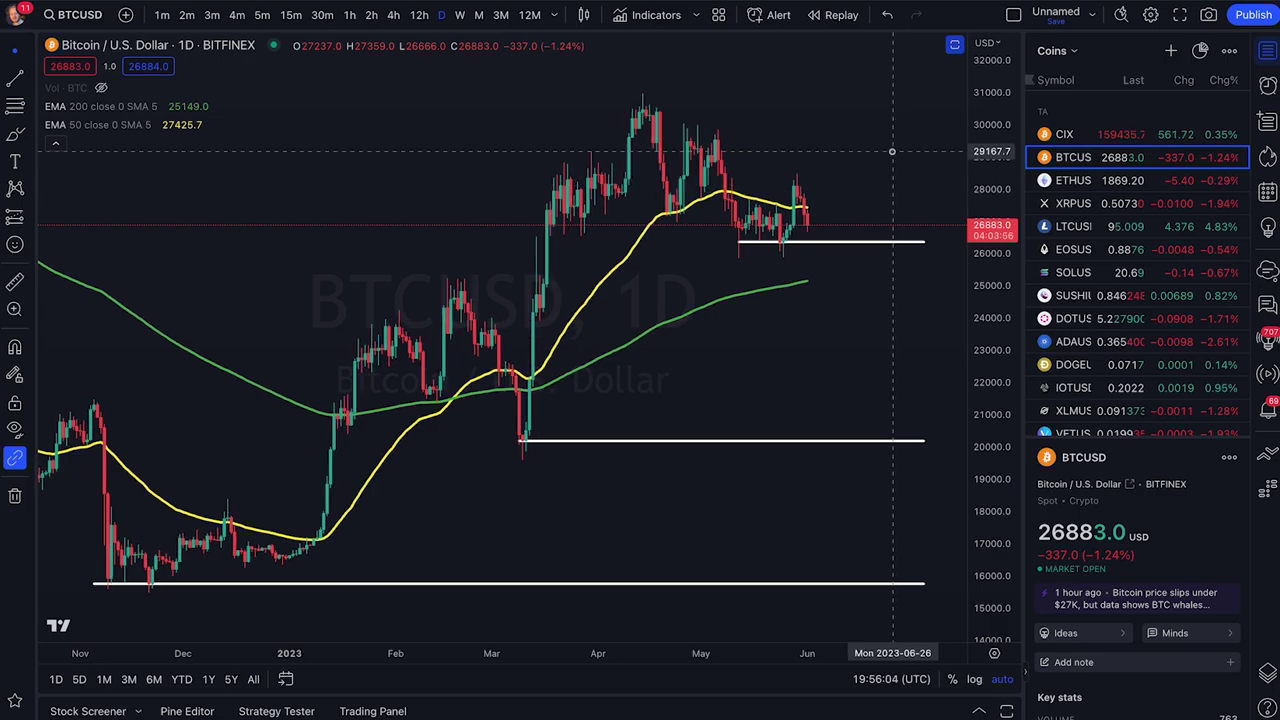
pyautogui.hscroll(2, 888, 130)
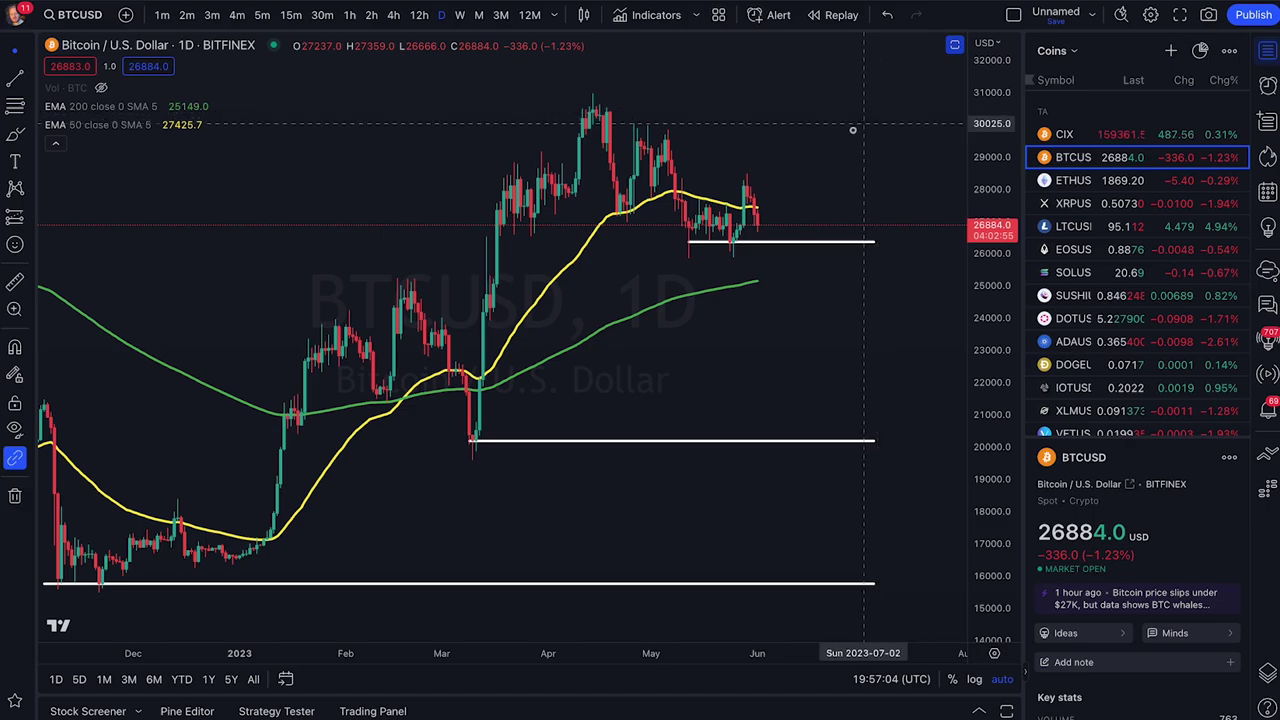
# Step: Sketch a downward move from the latest candles through the May 2023 support line
pyautogui.moveTo(758, 218); pyautogui.dragTo(812, 280)
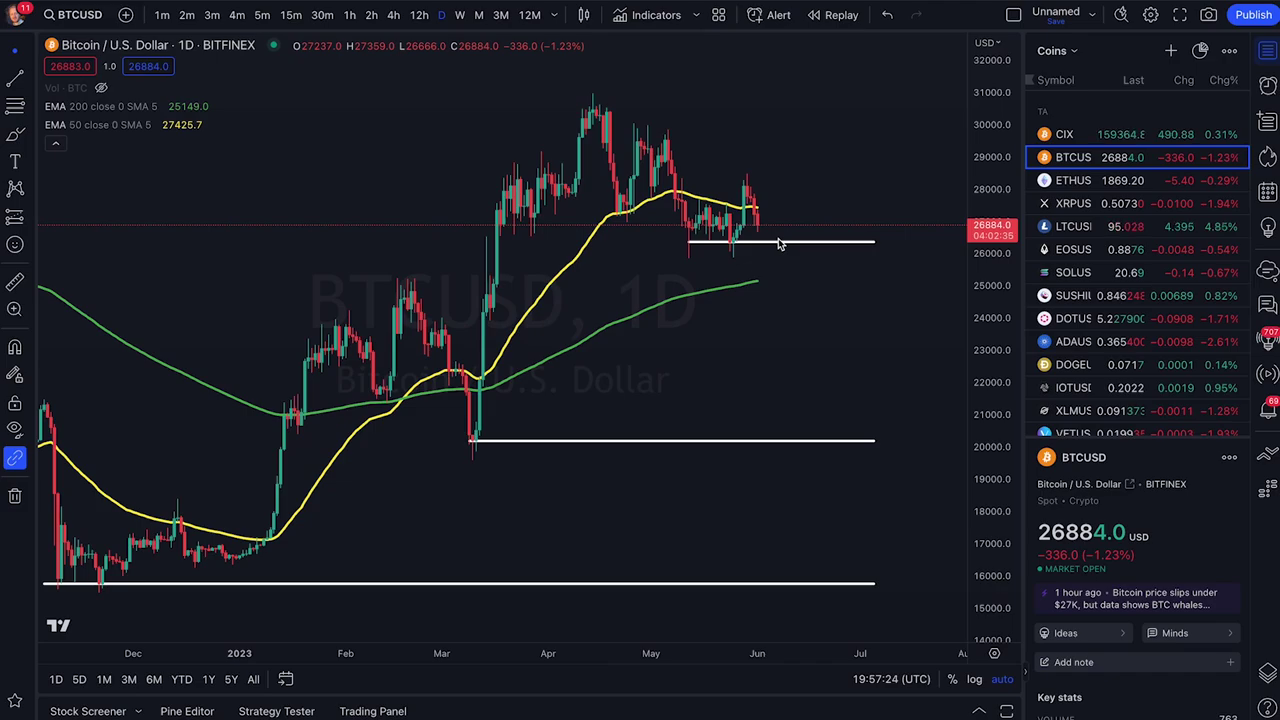
pyautogui.moveTo(788, 252); pyautogui.dragTo(836, 306)
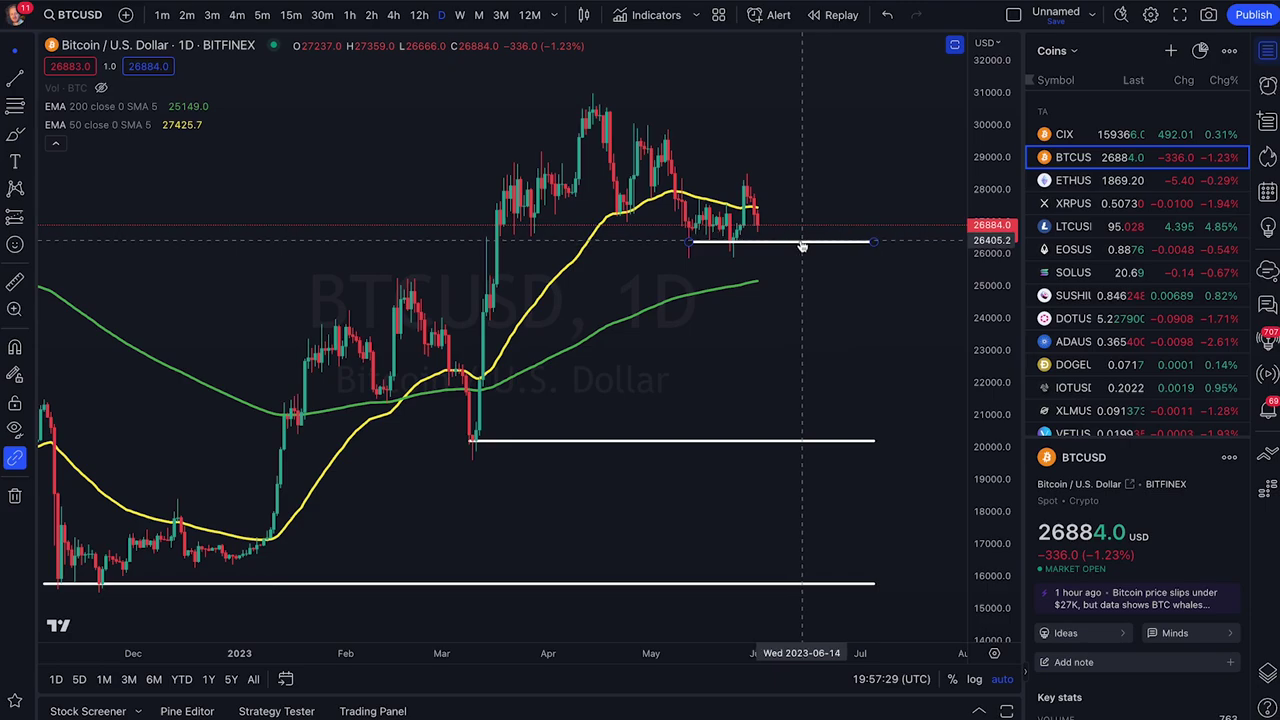
pyautogui.hscroll(-5, 811, 310)
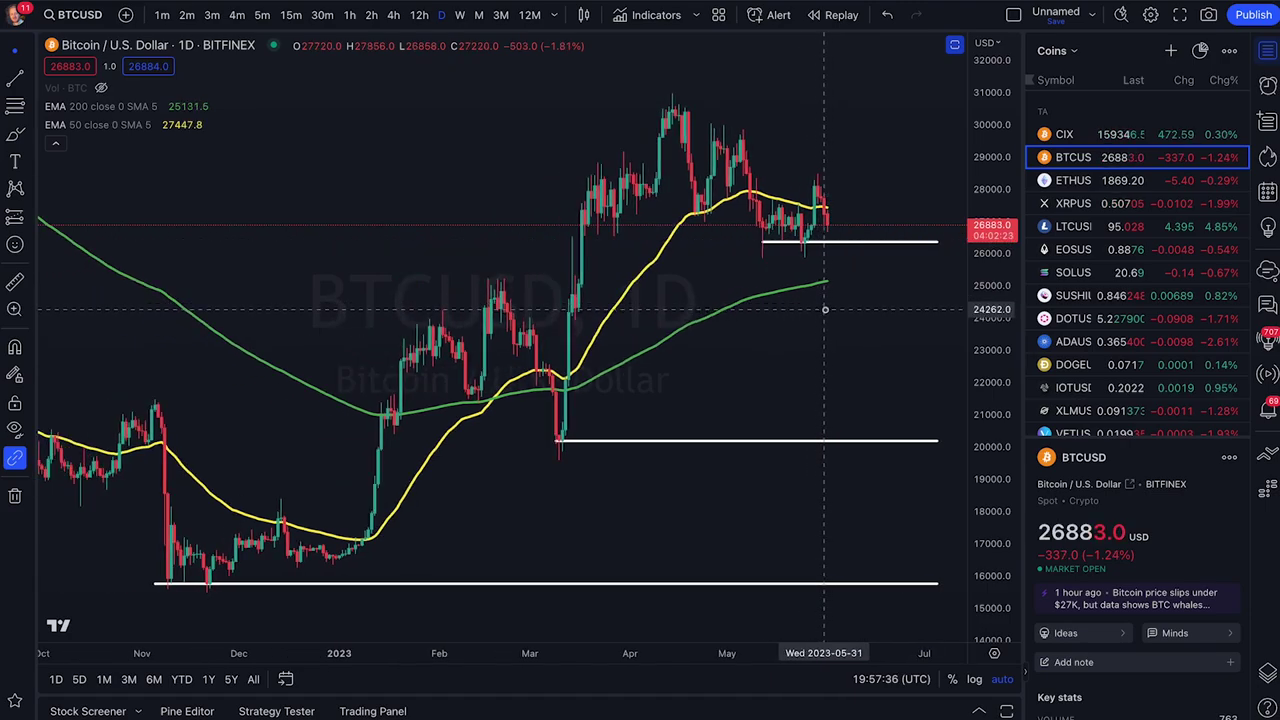
pyautogui.scroll(-1, 825, 310)
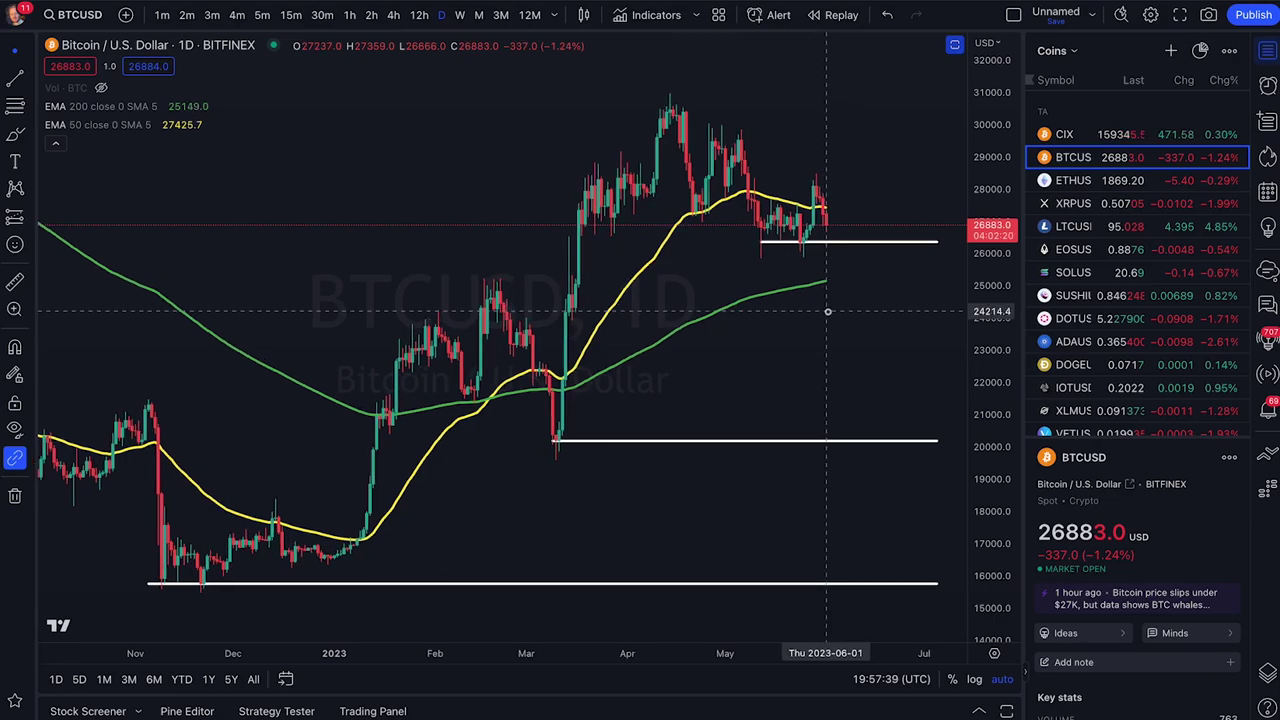
# Step: Circle the start of the support line under the November 2022 lows and highlight along the line's length
pyautogui.moveTo(137, 582)
pyautogui.mouseDown()
pyautogui.moveTo(307, 598)
pyautogui.moveTo(982, 604)
pyautogui.moveTo(654, 568)
pyautogui.moveTo(142, 594)
pyautogui.mouseUp()
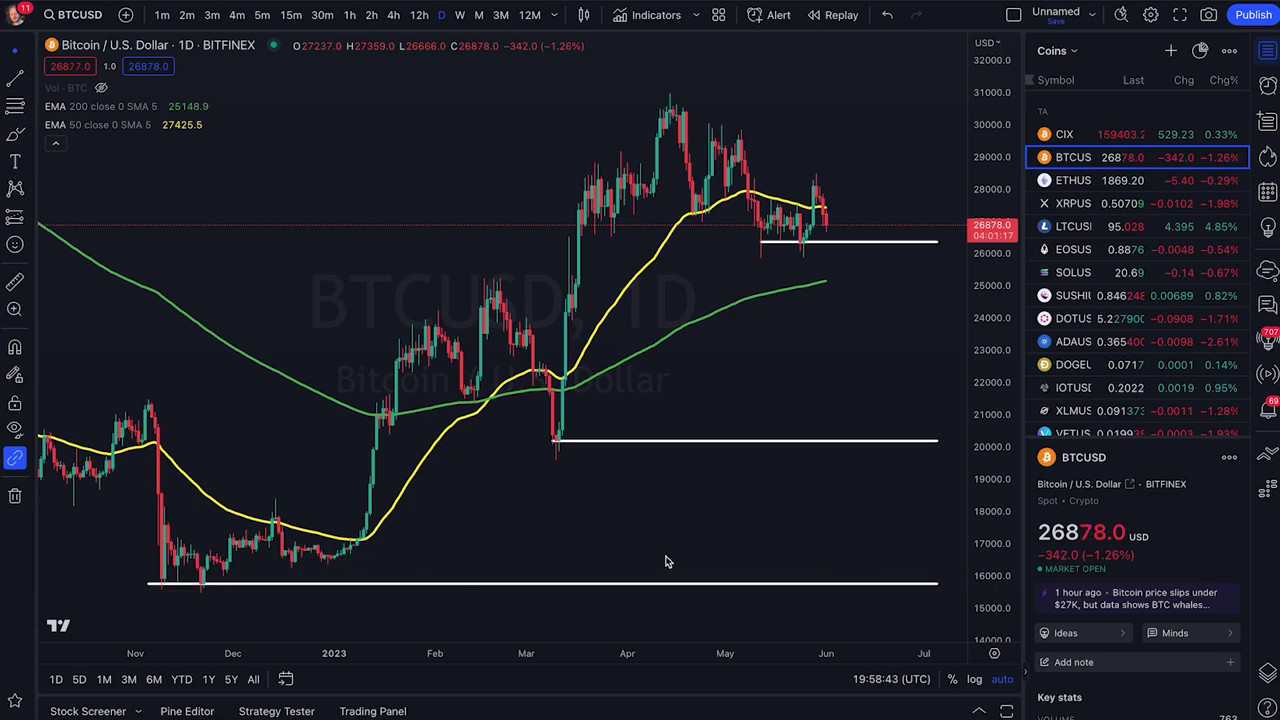
pyautogui.moveTo(312, 557)
pyautogui.mouseDown()
pyautogui.moveTo(686, 140)
pyautogui.moveTo(734, 329)
pyautogui.moveTo(823, 580)
pyautogui.mouseUp()
pyautogui.moveTo(903, 577); pyautogui.dragTo(690, 592)
pyautogui.moveTo(801, 587)
pyautogui.mouseDown()
pyautogui.moveTo(749, 591)
pyautogui.moveTo(780, 590)
pyautogui.mouseUp()
pyautogui.moveTo(875, 575)
pyautogui.mouseDown()
pyautogui.moveTo(757, 591)
pyautogui.moveTo(766, 577)
pyautogui.mouseUp()
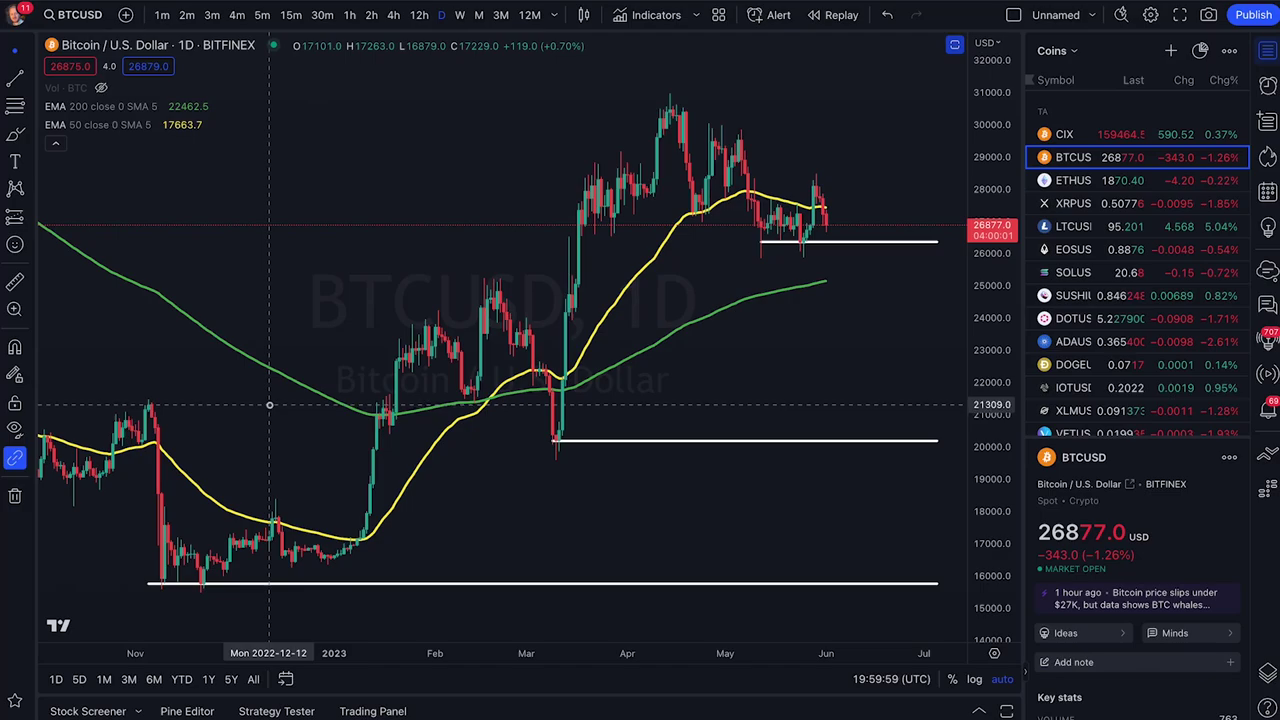
# Step: Delete the support lines at the May 2023 and March 2023 lows
pyautogui.hscroll(2, 458, 410)
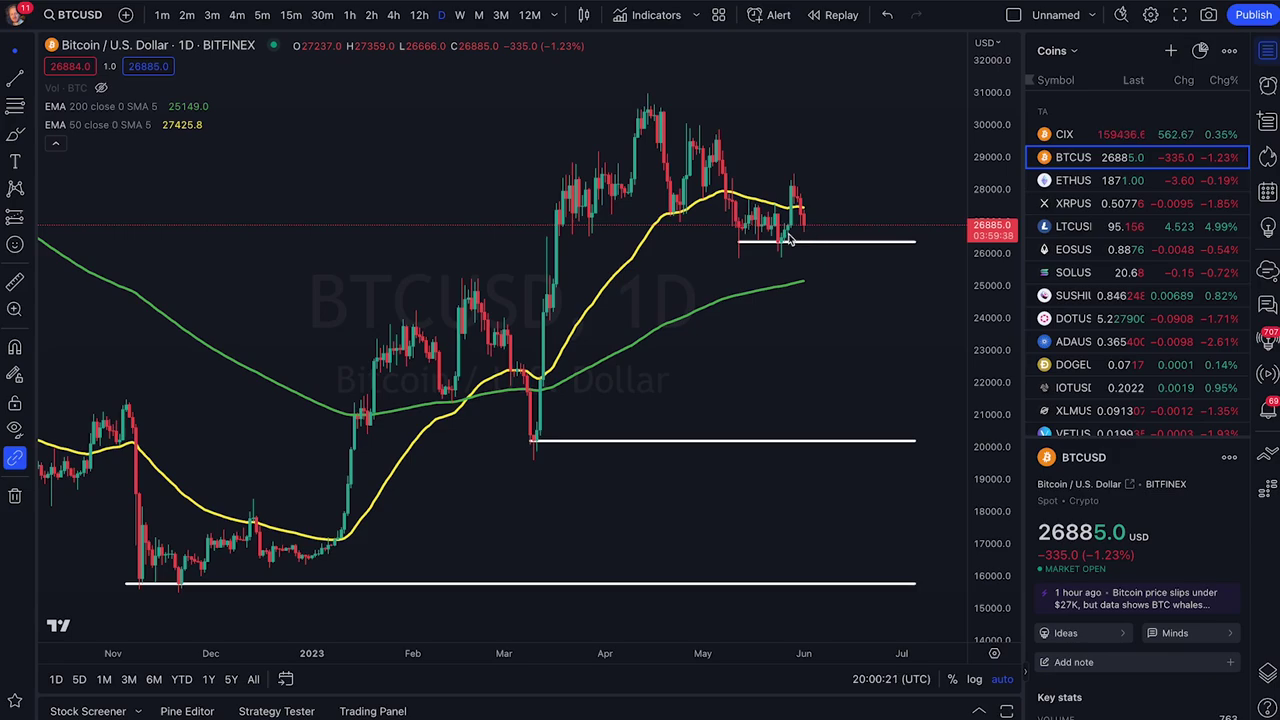
pyautogui.hscroll(1, 815, 210)
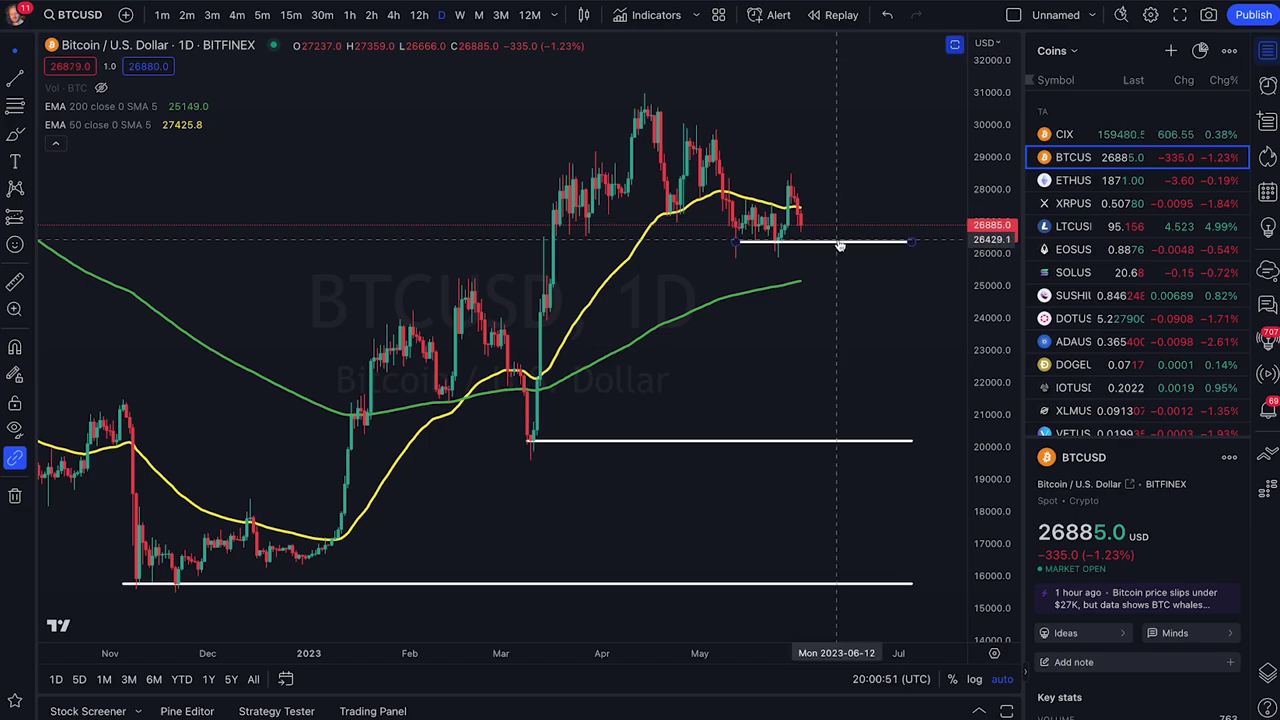
pyautogui.click(840, 242)
pyautogui.click(811, 441)
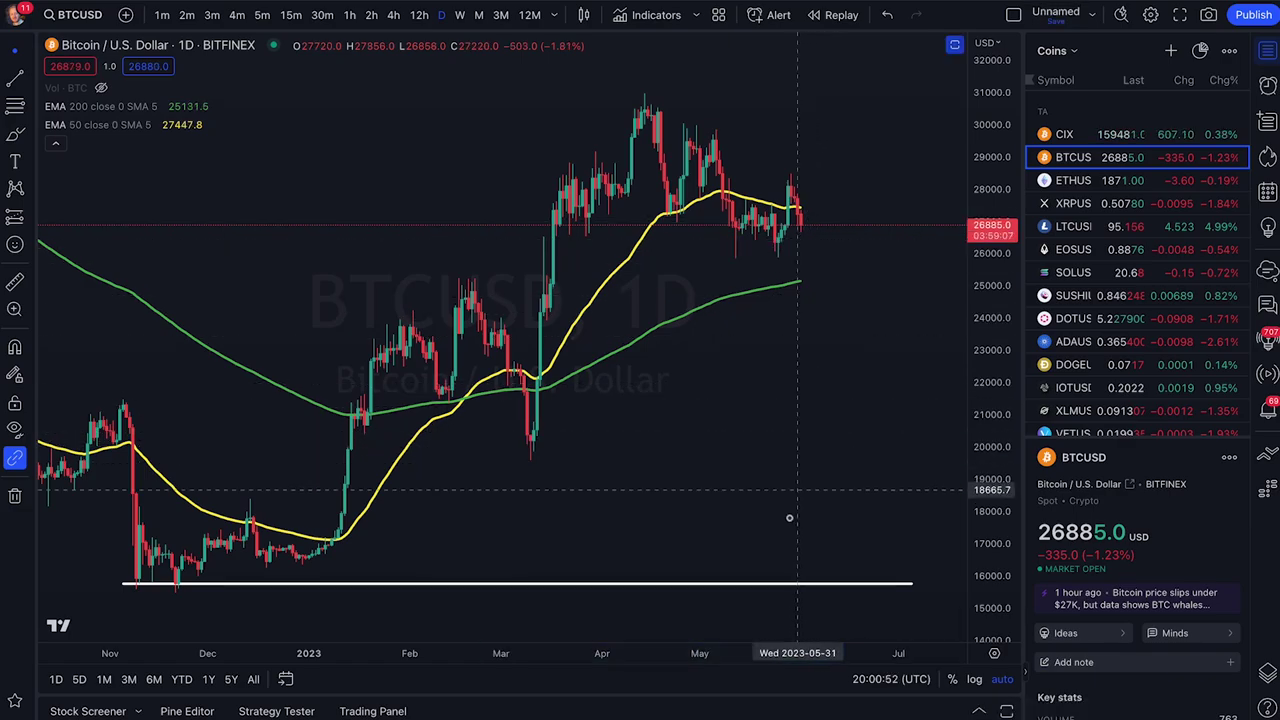
# Step: Draw a horizontal support line at 6005 from the 6 February 2018 low to about 16 November 2018
pyautogui.click(784, 577)
pyautogui.scroll(-5, 600, 420)
pyautogui.hscroll(-15, 576, 375)
pyautogui.hscroll(-15, 790, 360)
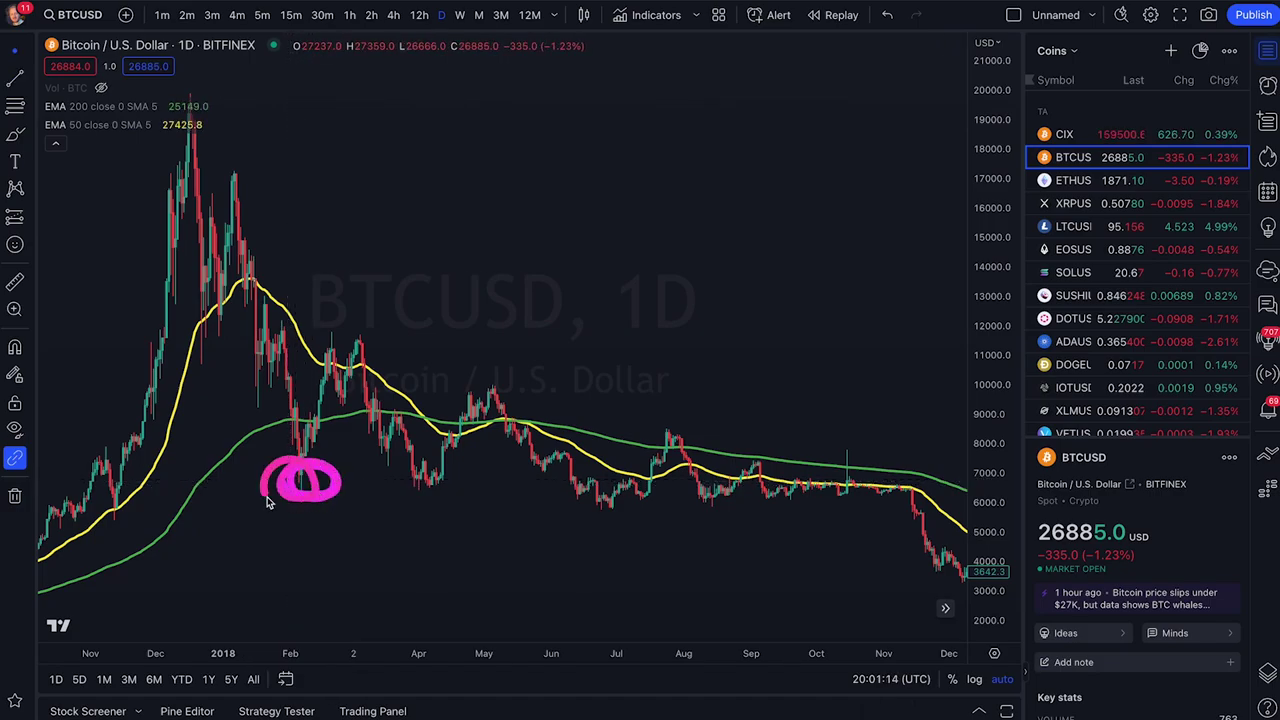
pyautogui.press('Escape')
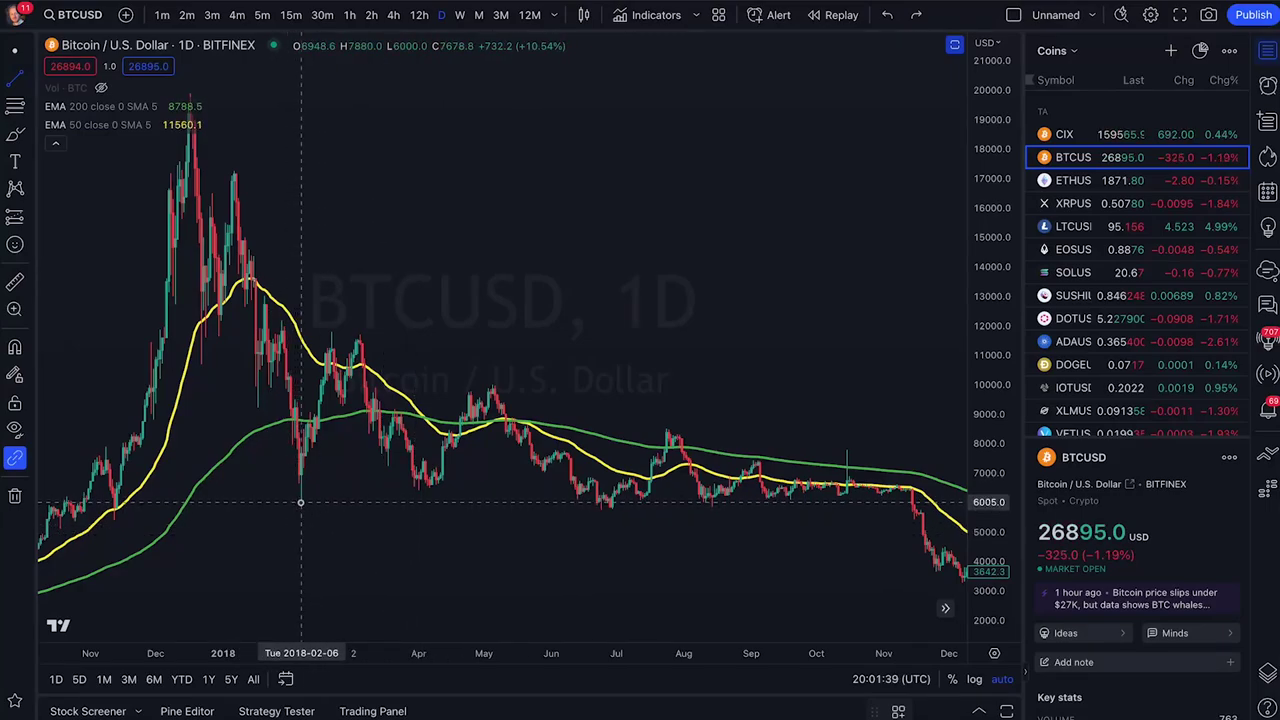
pyautogui.click(300, 502)
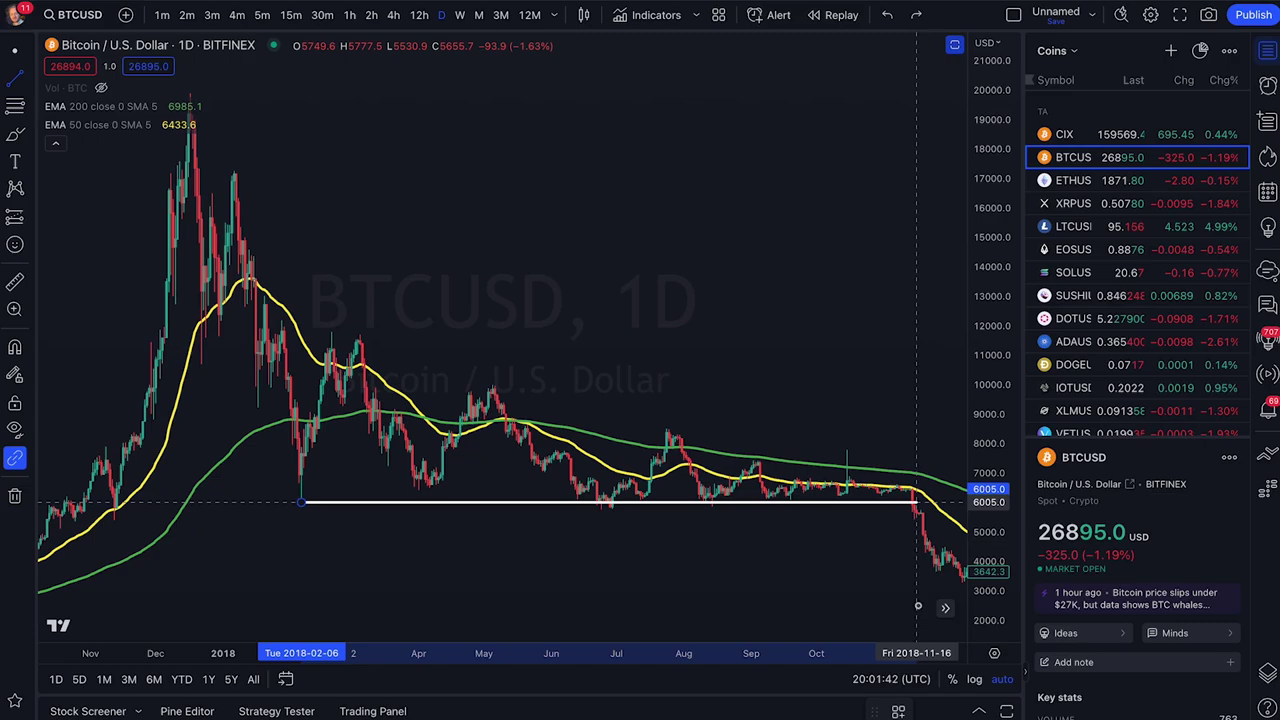
pyautogui.click(914, 502)
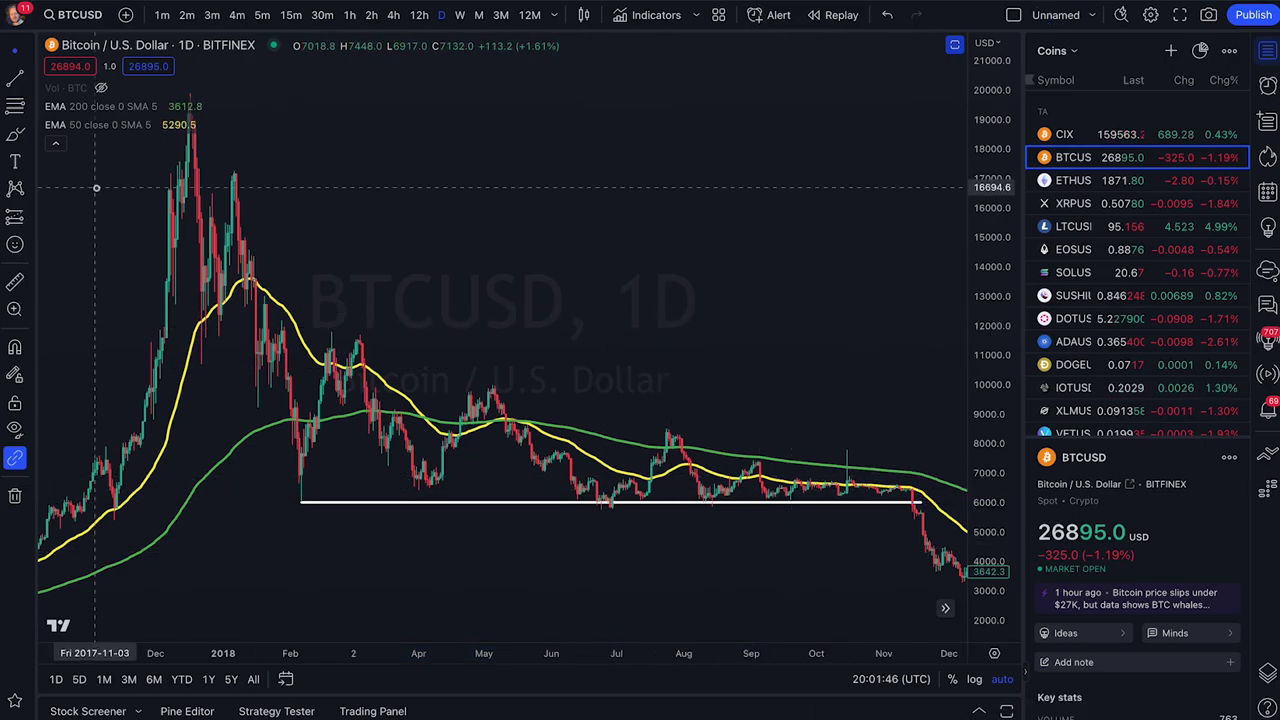
# Step: Draw a green rectangle over the 2018 support area from early February to mid-November, spanning about 5600 to 6200
pyautogui.hotkey('alt', 'shift', 'r')
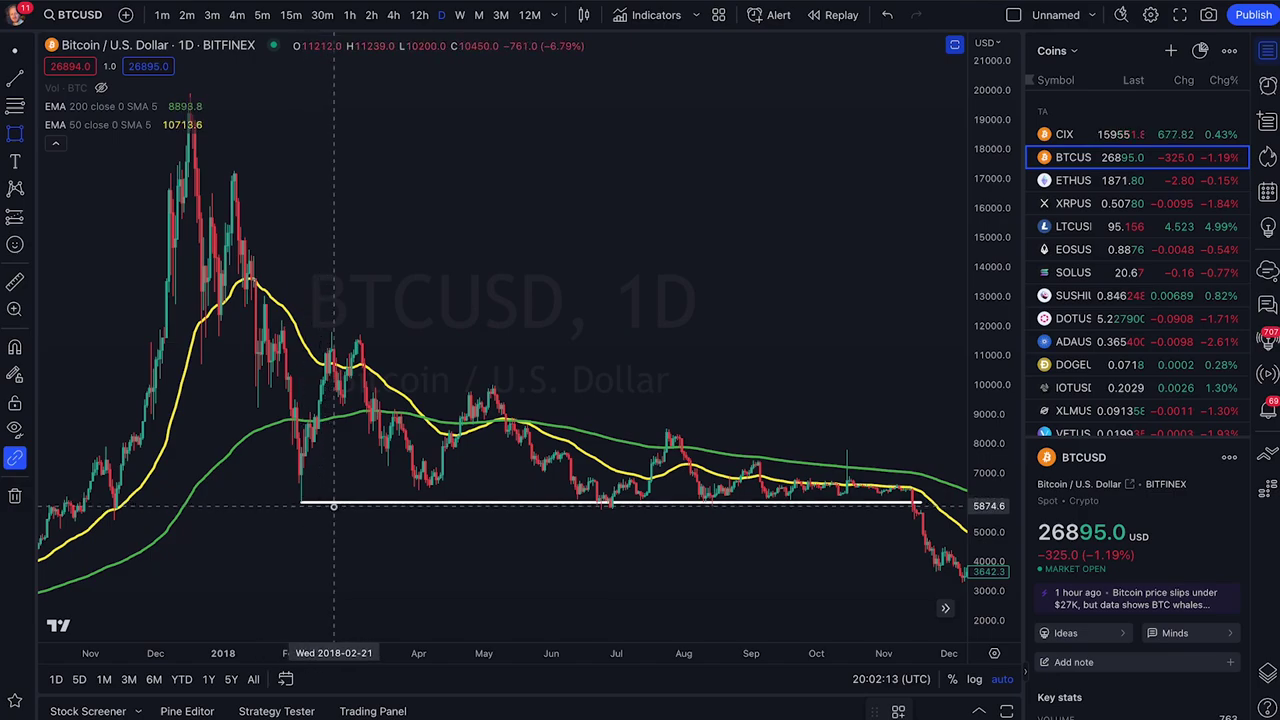
pyautogui.moveTo(290, 515)
pyautogui.mouseDown()
pyautogui.moveTo(357, 500)
pyautogui.moveTo(736, 486)
pyautogui.moveTo(928, 496)
pyautogui.mouseUp()
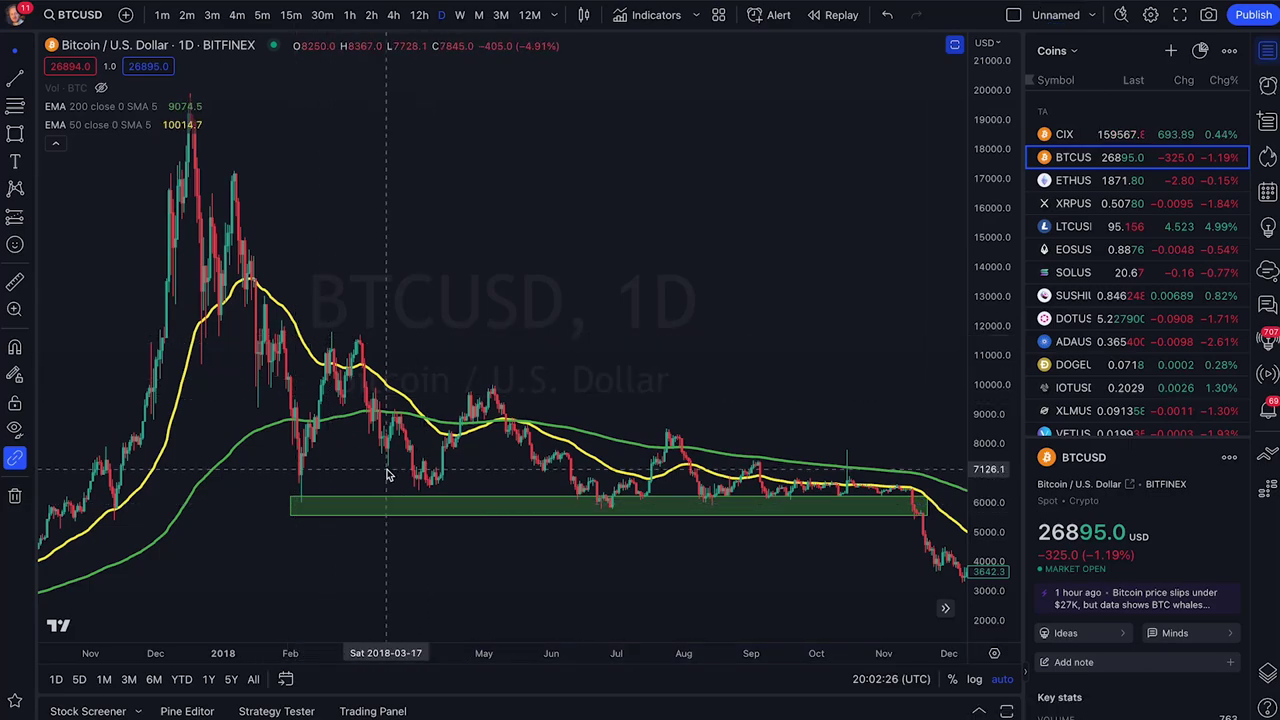
# Step: Circle the successive 2018 lows that approach or touch the green support zone, from February through September
pyautogui.moveTo(458, 492); pyautogui.dragTo(468, 524)
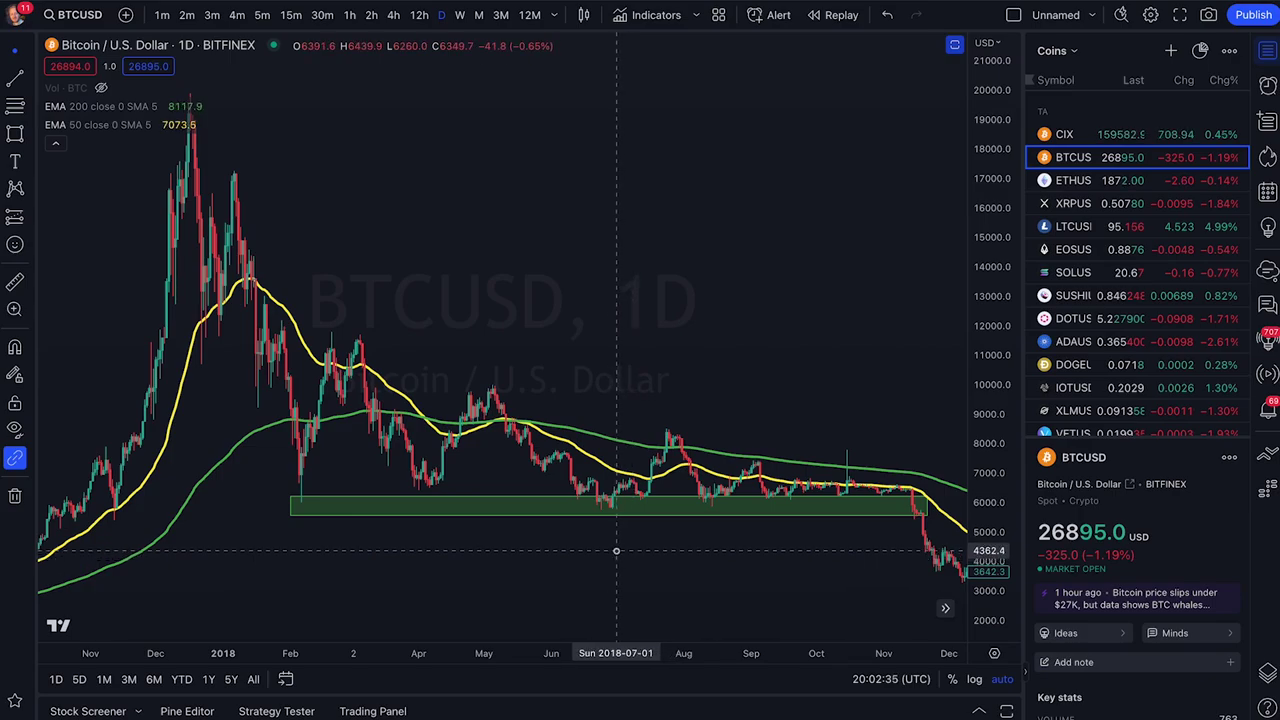
pyautogui.moveTo(324, 489); pyautogui.dragTo(290, 486)
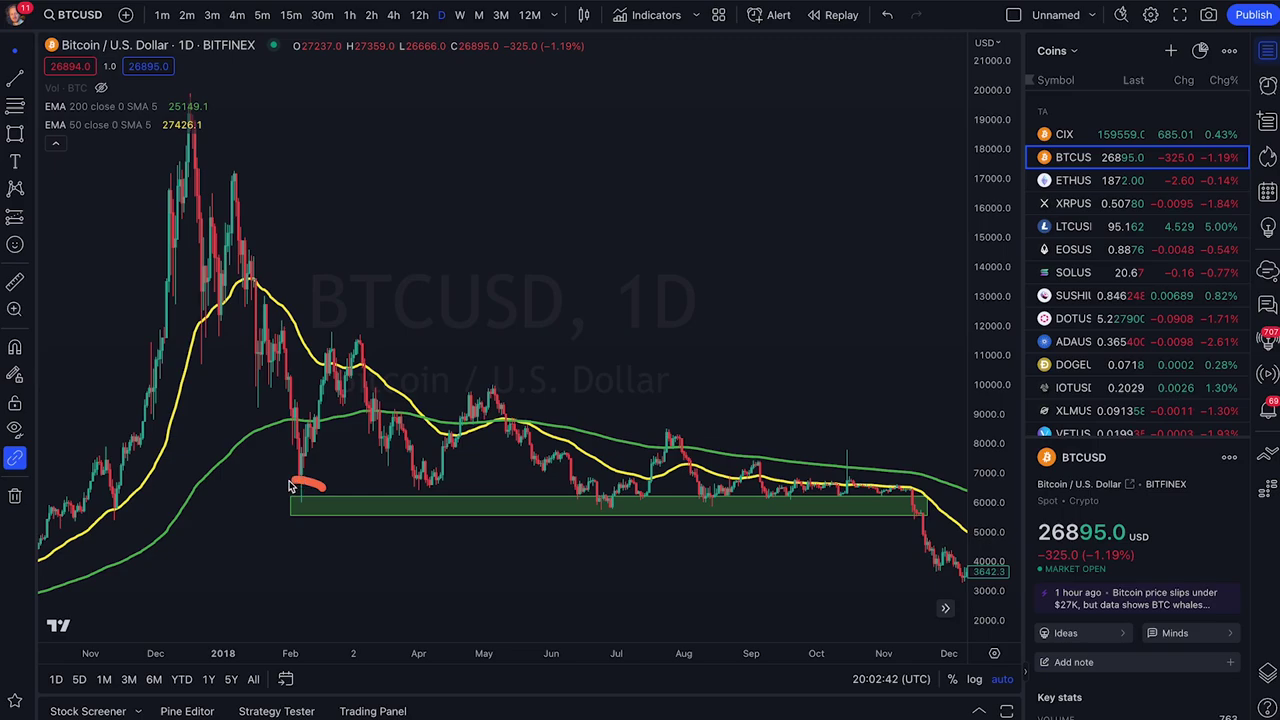
pyautogui.moveTo(450, 498)
pyautogui.mouseDown()
pyautogui.moveTo(415, 480)
pyautogui.moveTo(455, 500)
pyautogui.mouseUp()
pyautogui.moveTo(621, 508); pyautogui.dragTo(623, 505)
pyautogui.moveTo(333, 505); pyautogui.dragTo(328, 500)
pyautogui.moveTo(696, 522)
pyautogui.mouseDown()
pyautogui.moveTo(730, 508)
pyautogui.moveTo(700, 520)
pyautogui.mouseUp()
pyautogui.moveTo(786, 497); pyautogui.dragTo(783, 513)
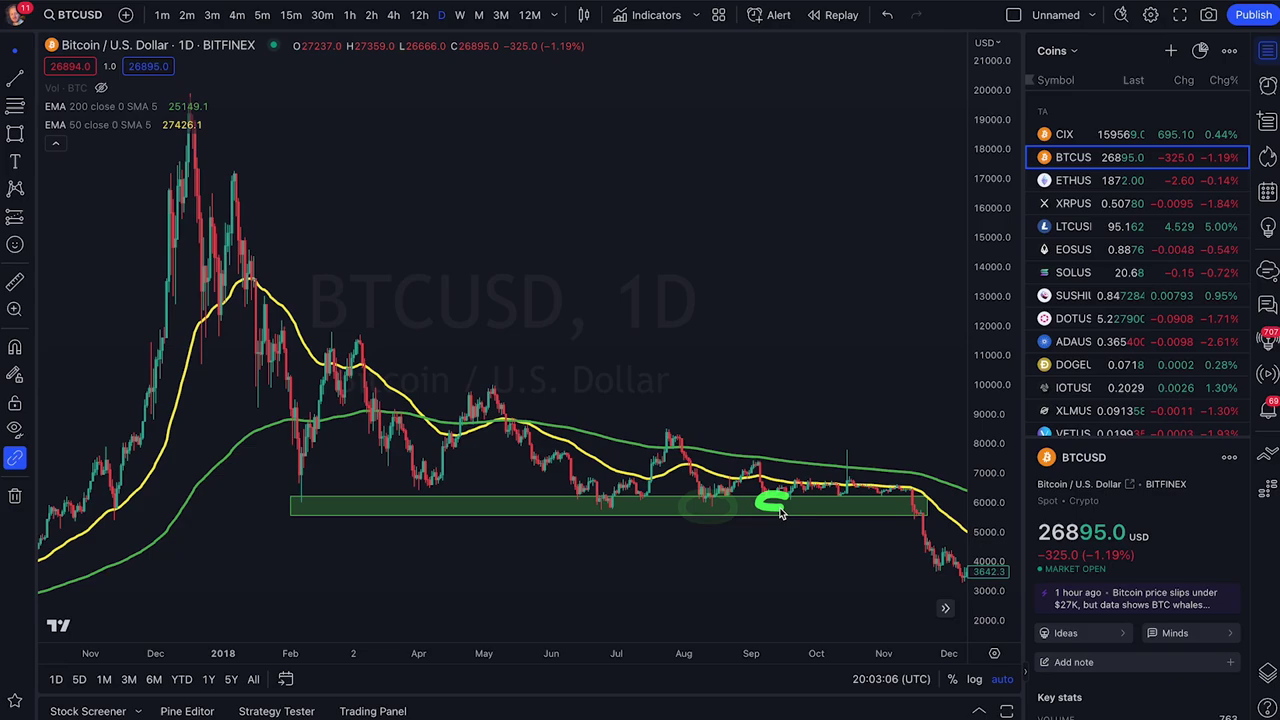
# Step: Trace the November–December 2018 price drop below the green support zone
pyautogui.hscroll(3, 785, 510)
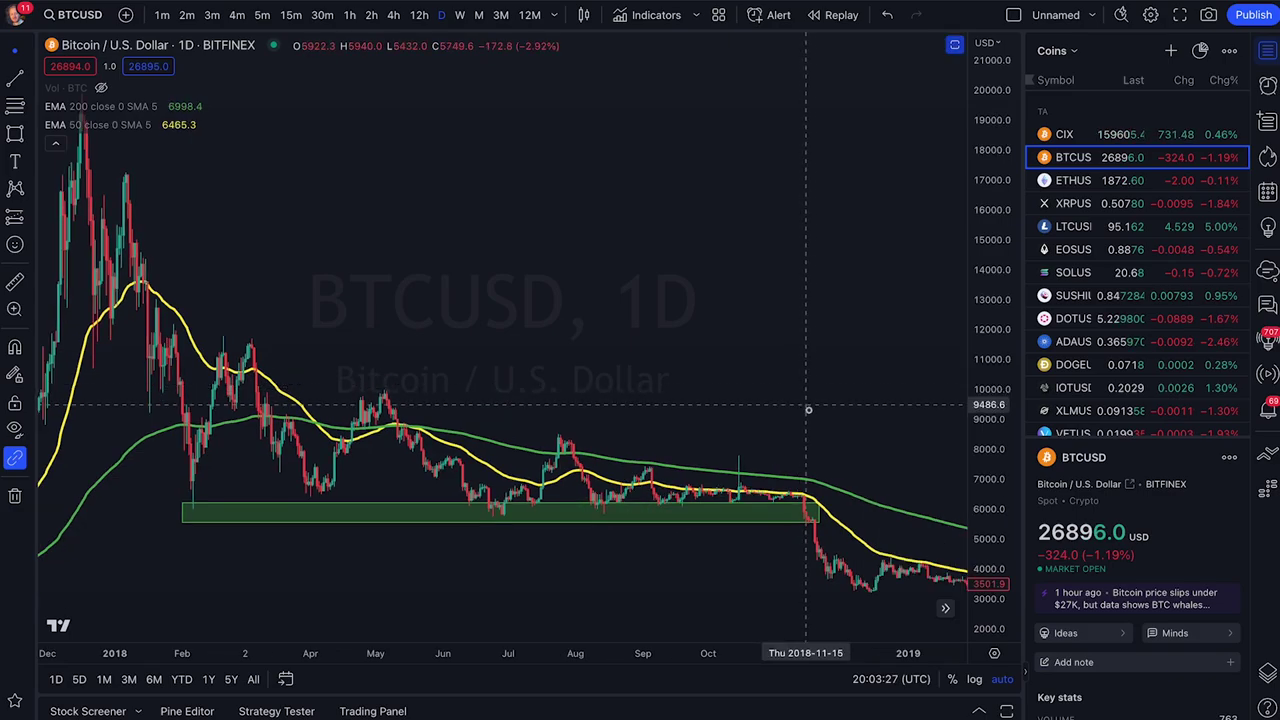
pyautogui.moveTo(803, 522); pyautogui.dragTo(855, 585)
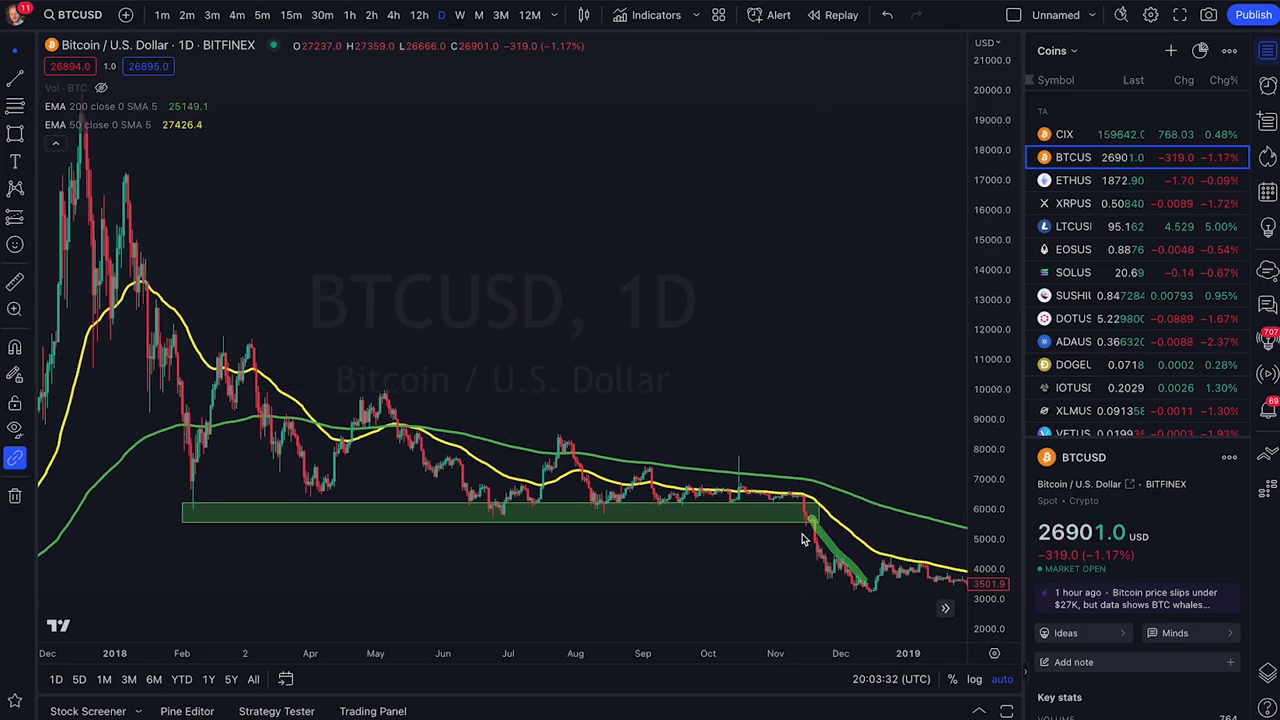
pyautogui.moveTo(803, 525); pyautogui.dragTo(853, 585)
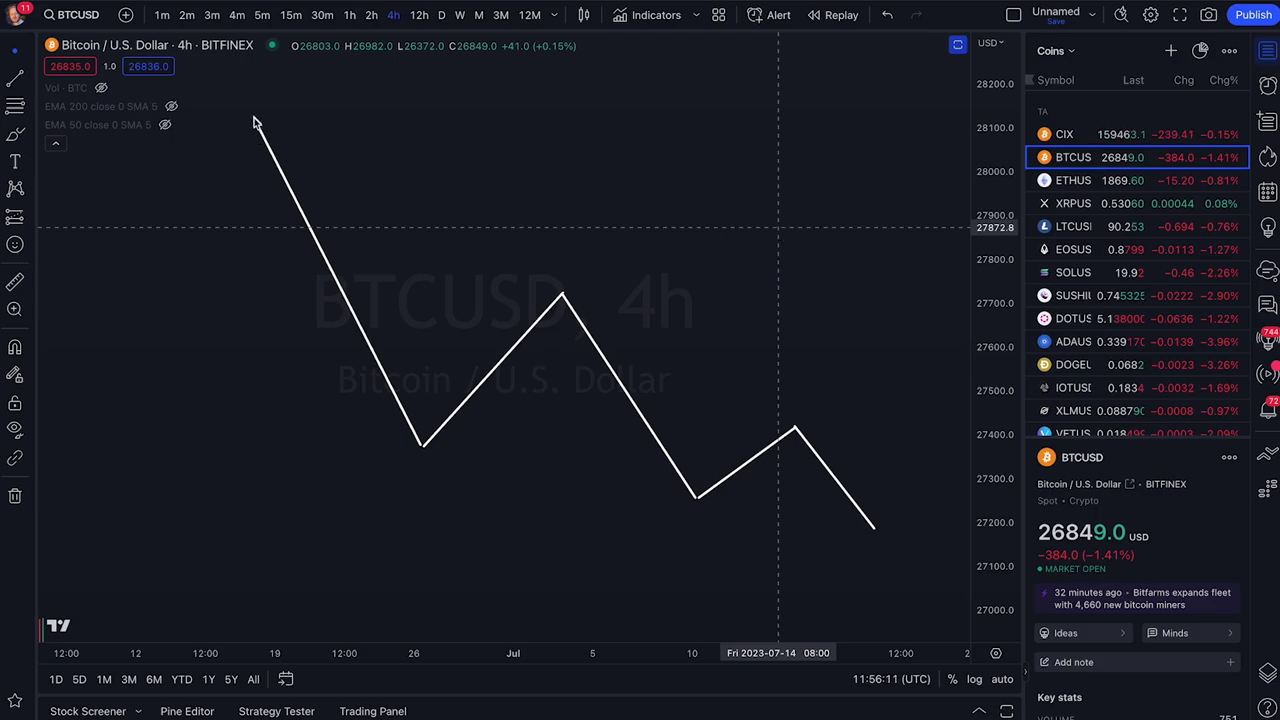
# Step: Trace the opening legs of the white descending zigzag on the 4-hour chart and compare its first two lows
pyautogui.moveTo(287, 225); pyautogui.dragTo(424, 447)
pyautogui.moveTo(476, 397); pyautogui.dragTo(560, 300)
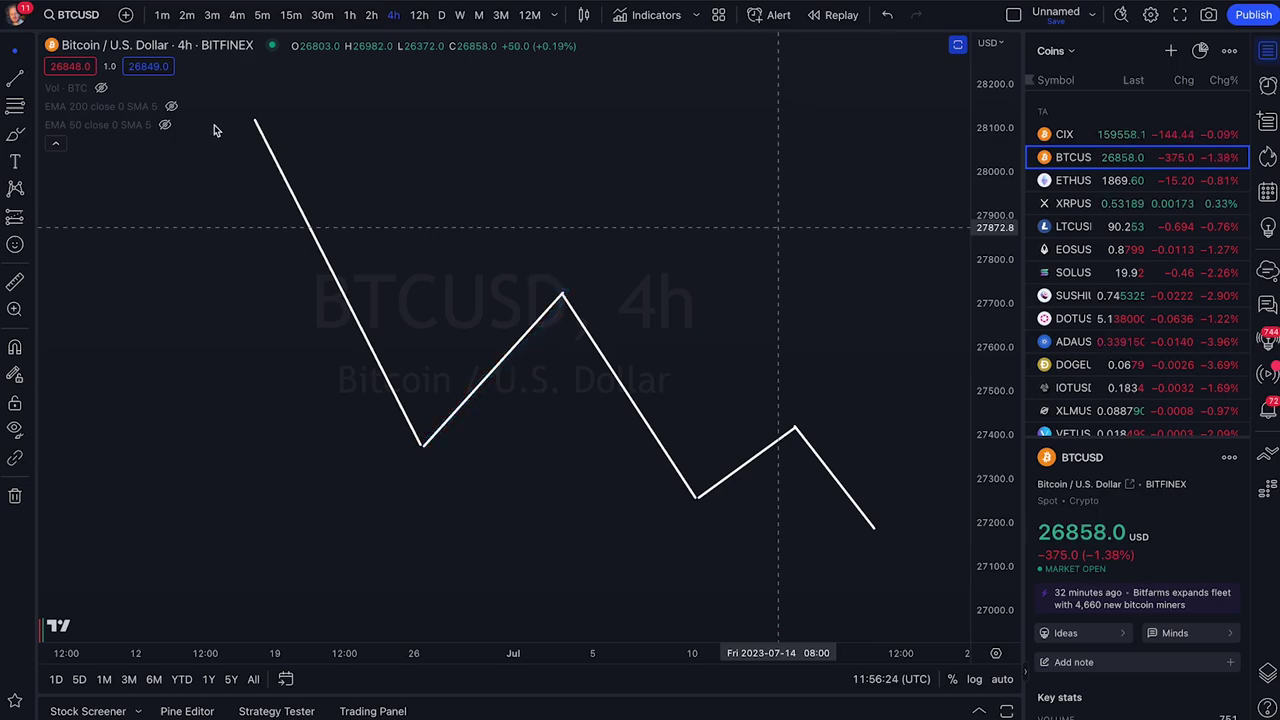
pyautogui.moveTo(212, 124); pyautogui.dragTo(445, 139)
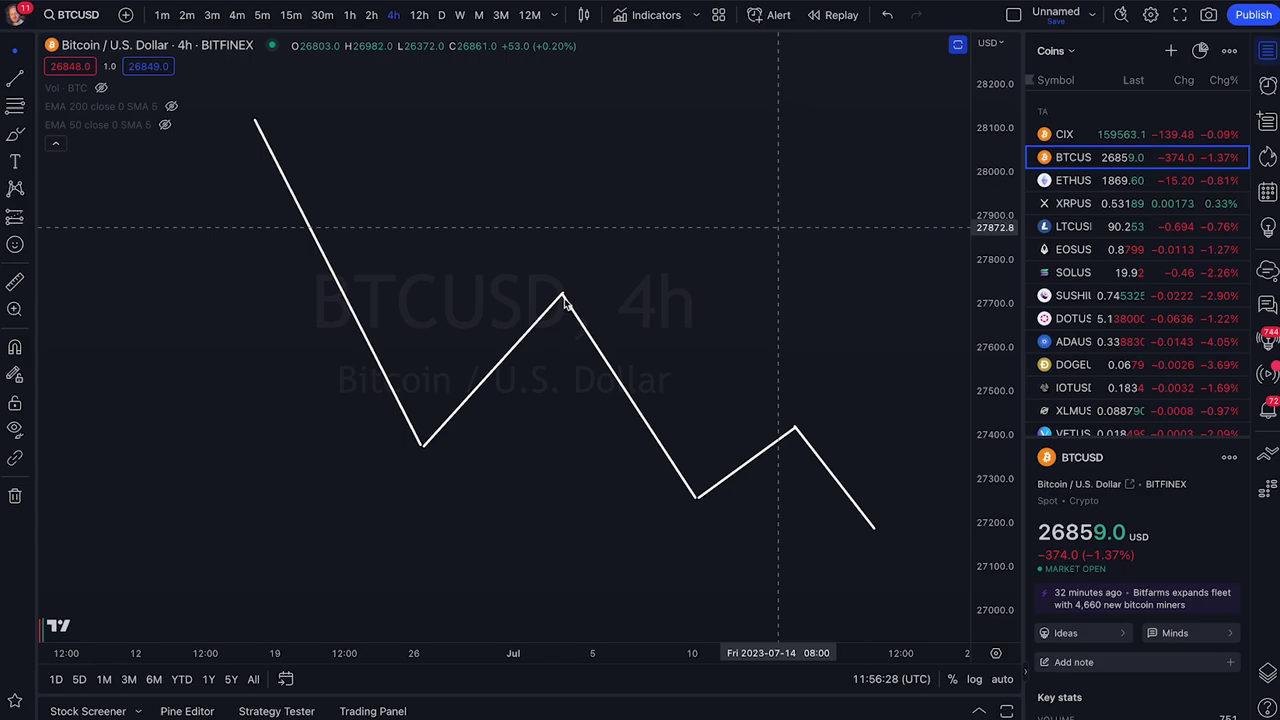
pyautogui.moveTo(564, 298); pyautogui.dragTo(656, 408)
pyautogui.moveTo(372, 446)
pyautogui.mouseDown()
pyautogui.moveTo(718, 447)
pyautogui.moveTo(694, 494)
pyautogui.mouseUp()
# Step: Circle the zigzag's first two lows and trace its last rise and fall, circling the final low
pyautogui.moveTo(430, 432); pyautogui.dragTo(446, 443)
pyautogui.moveTo(688, 486)
pyautogui.mouseDown()
pyautogui.moveTo(711, 508)
pyautogui.moveTo(700, 488)
pyautogui.mouseUp()
pyautogui.moveTo(436, 432); pyautogui.dragTo(413, 460)
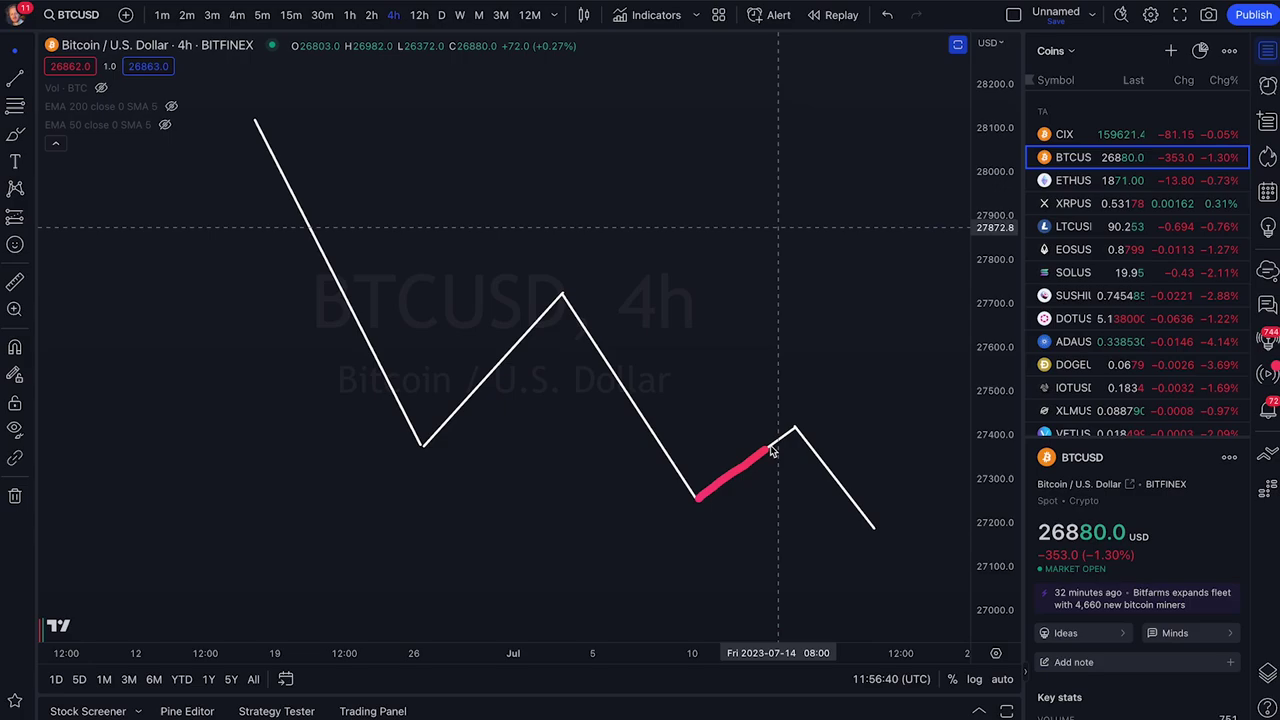
pyautogui.moveTo(770, 452); pyautogui.dragTo(795, 428)
pyautogui.moveTo(555, 278)
pyautogui.mouseDown()
pyautogui.moveTo(575, 300)
pyautogui.moveTo(520, 278)
pyautogui.mouseUp()
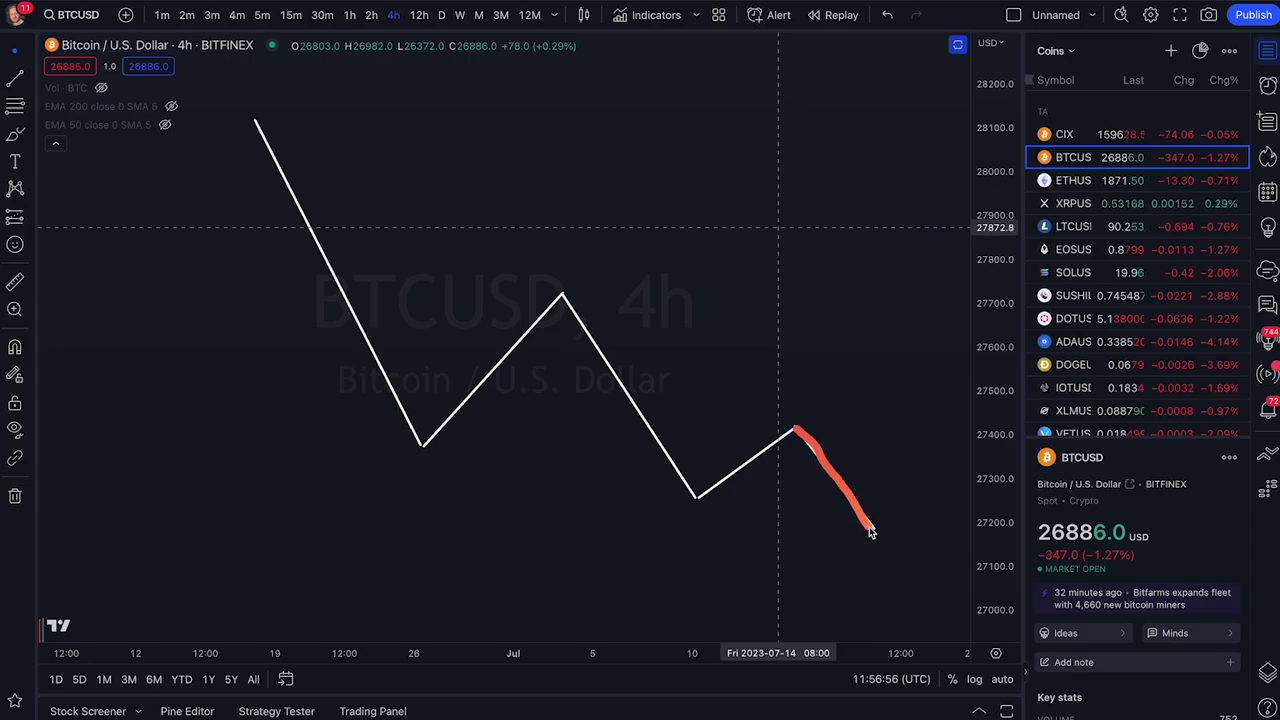
pyautogui.moveTo(886, 537)
pyautogui.mouseDown()
pyautogui.moveTo(848, 530)
pyautogui.moveTo(878, 520)
pyautogui.mouseUp()
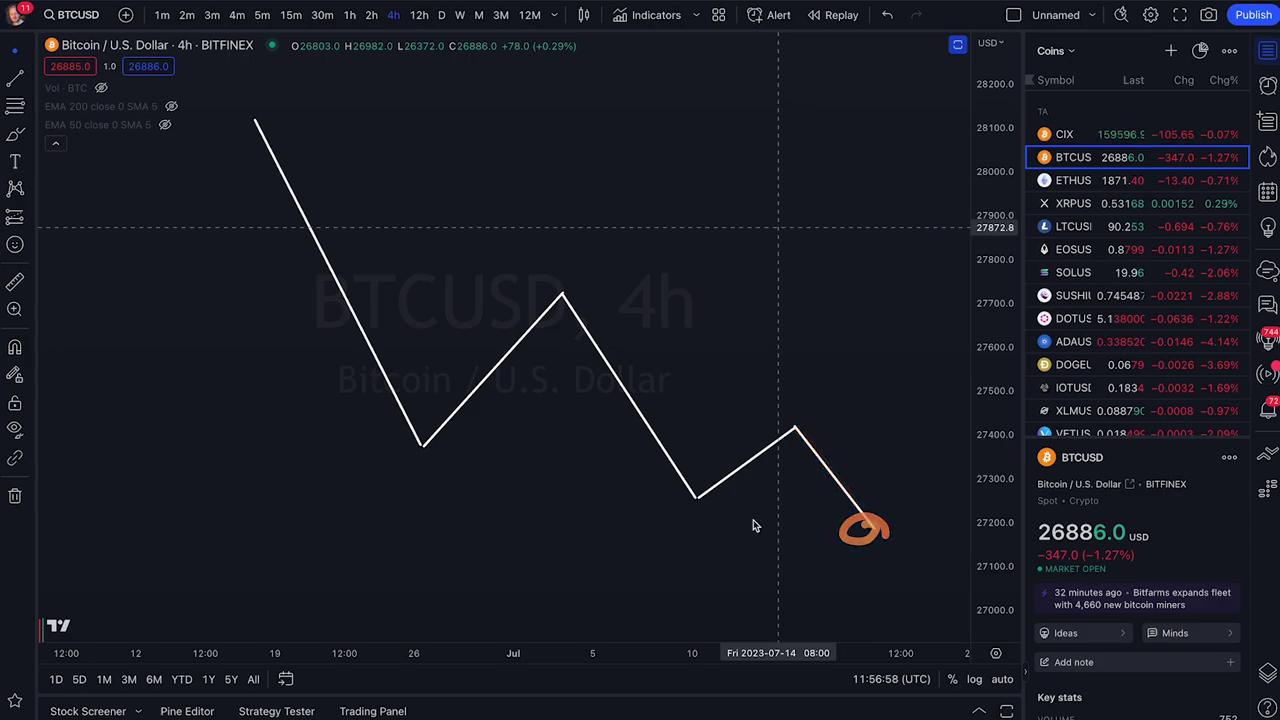
# Step: Circle the zigzag's three descending highs and its three descending lows
pyautogui.moveTo(278, 115); pyautogui.dragTo(286, 122)
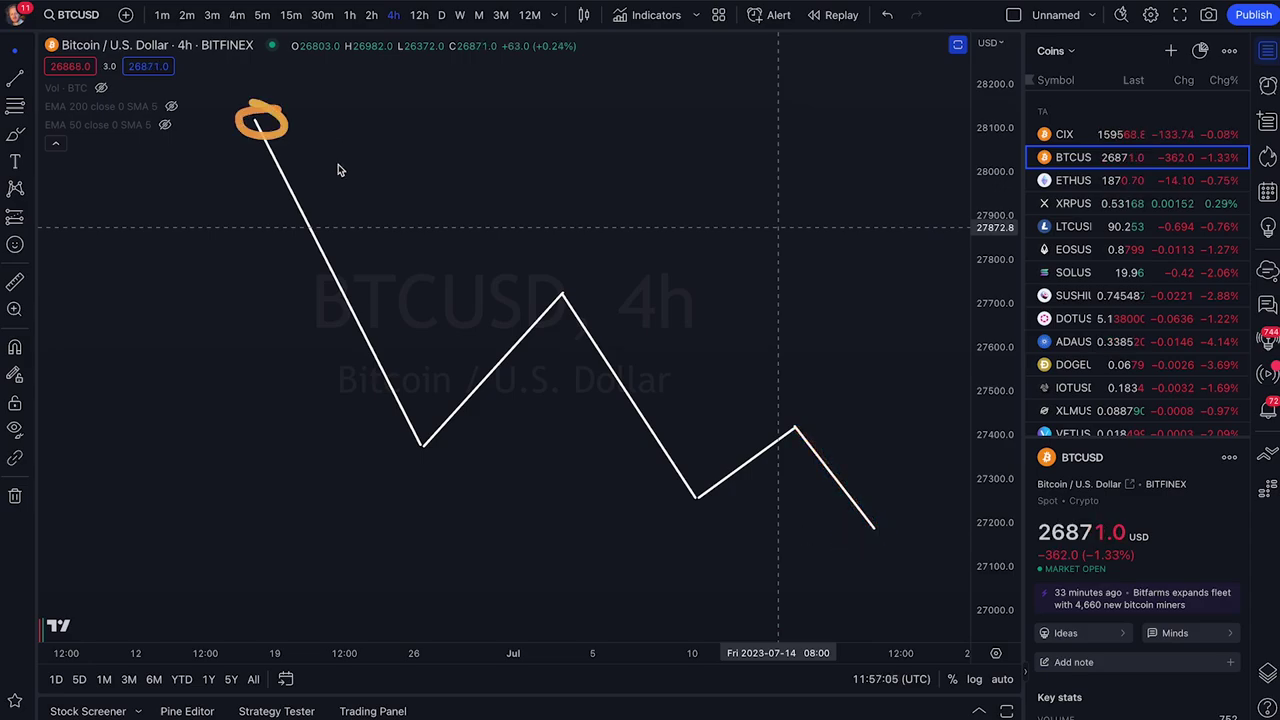
pyautogui.moveTo(533, 281); pyautogui.dragTo(540, 274)
pyautogui.moveTo(764, 406)
pyautogui.mouseDown()
pyautogui.moveTo(775, 442)
pyautogui.moveTo(792, 404)
pyautogui.mouseUp()
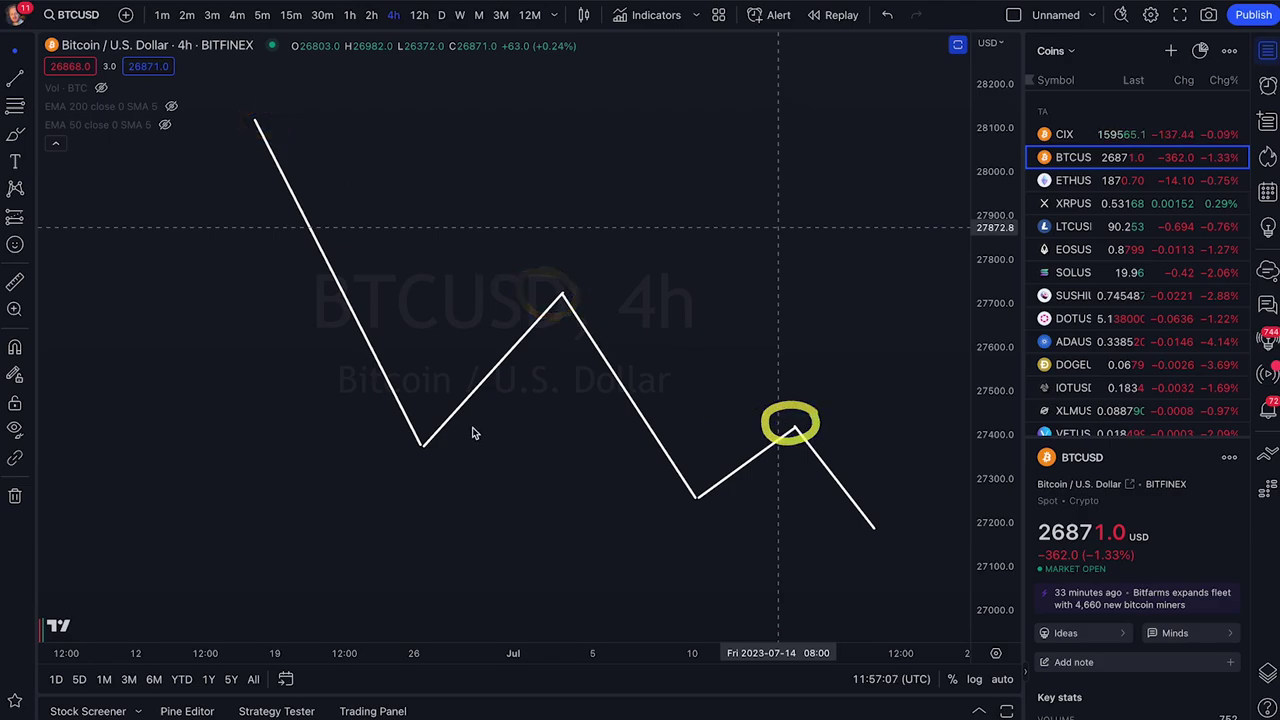
pyautogui.moveTo(446, 441); pyautogui.dragTo(440, 436)
pyautogui.moveTo(694, 486)
pyautogui.mouseDown()
pyautogui.moveTo(716, 486)
pyautogui.moveTo(704, 482)
pyautogui.mouseUp()
pyautogui.moveTo(896, 523); pyautogui.dragTo(884, 506)
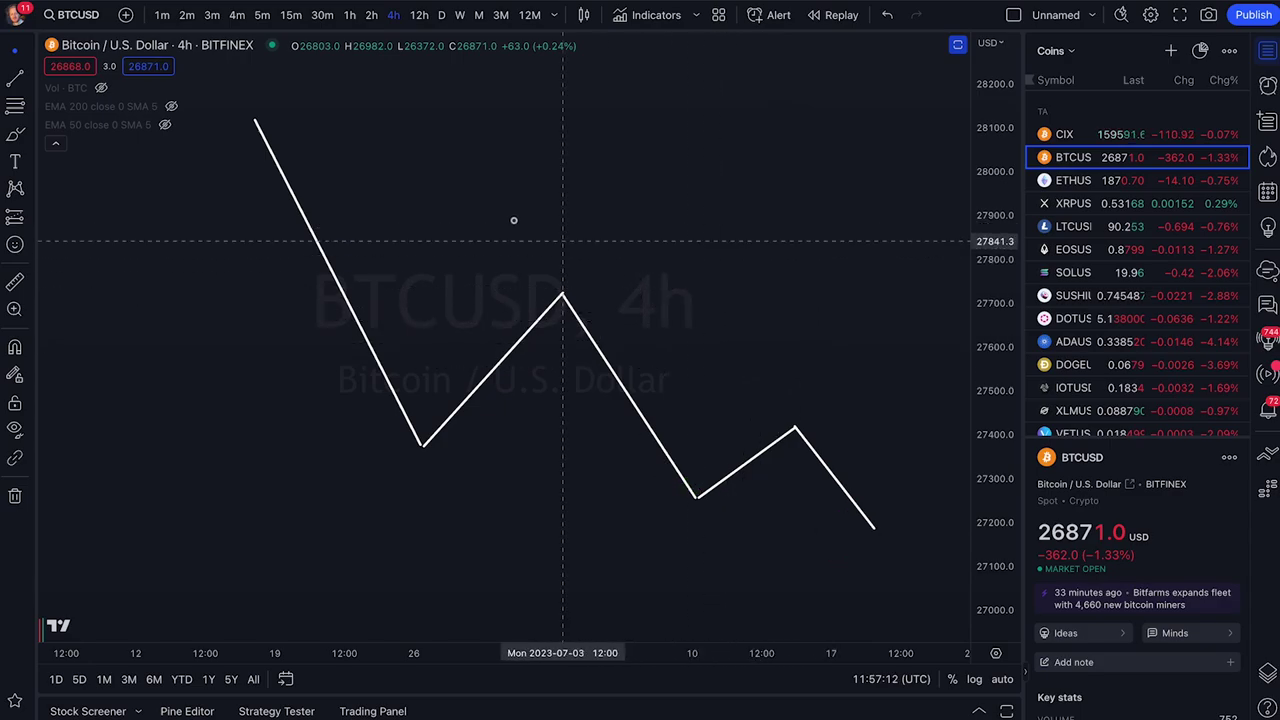
# Step: Draw a trend line from the first high at 28119.7 on 18 June 2023 through the lower highs, ending past the zigzag
pyautogui.click(15, 78)
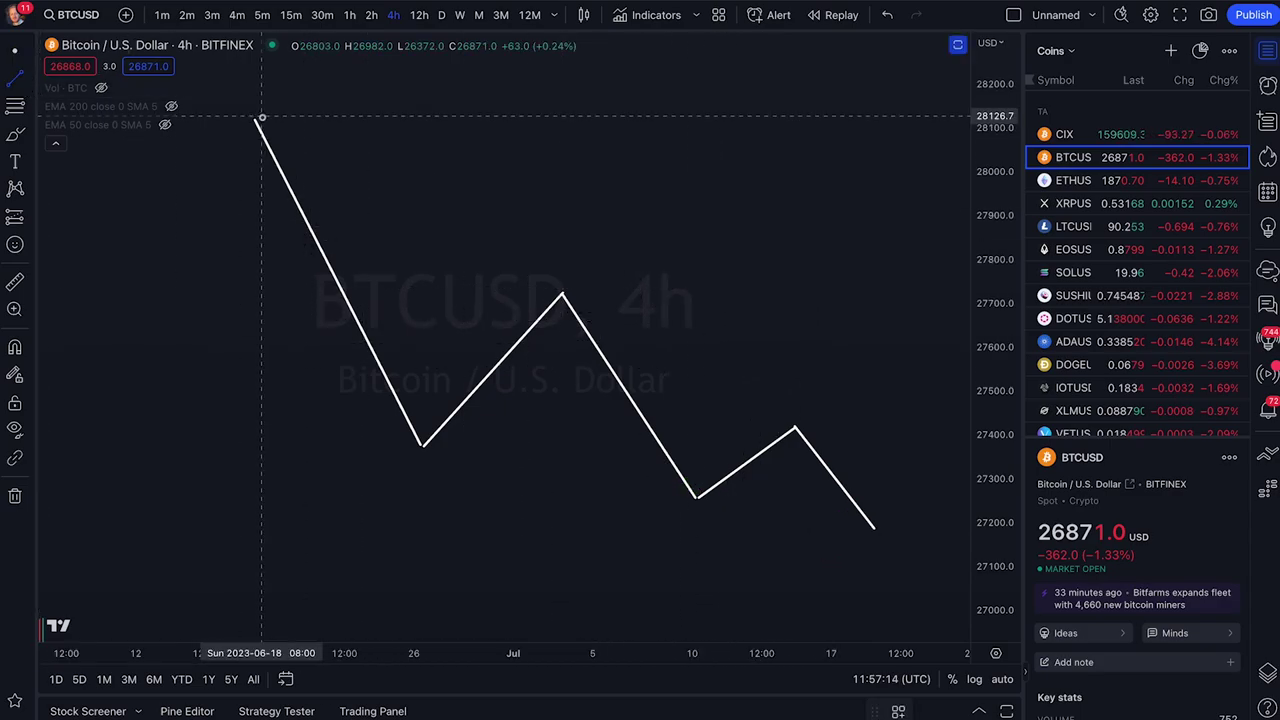
pyautogui.click(256, 120)
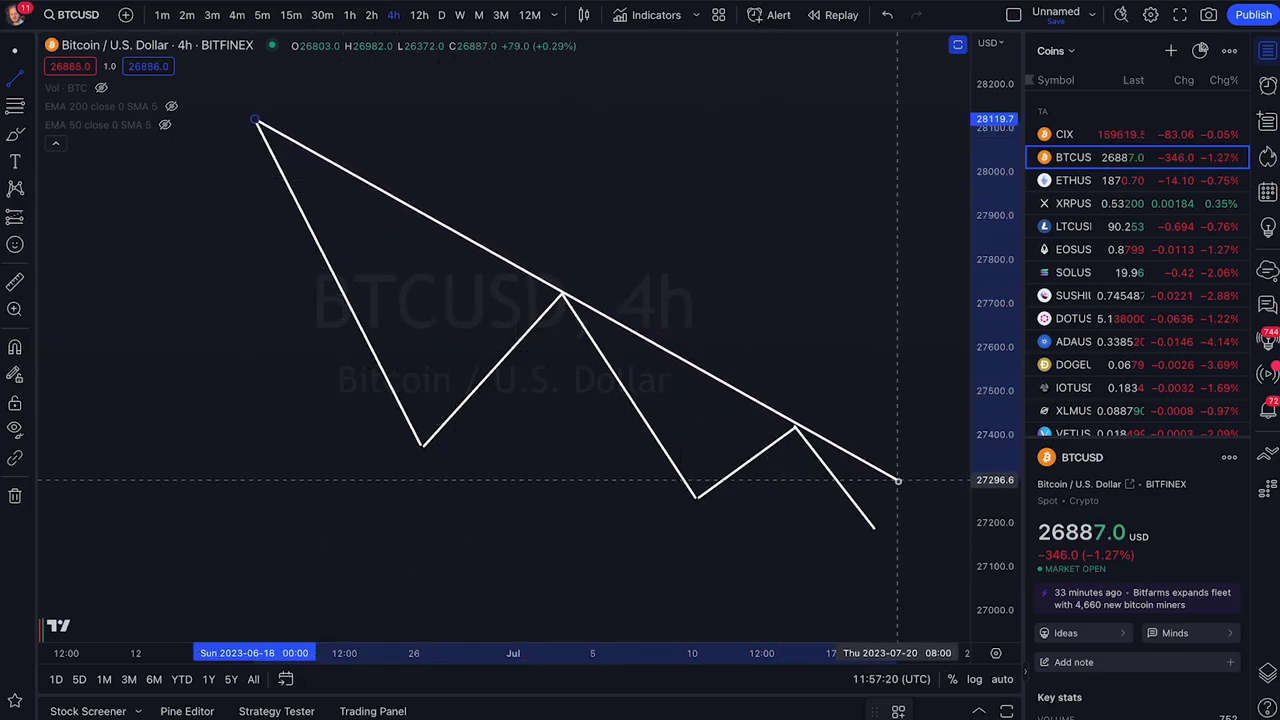
pyautogui.click(920, 496)
pyautogui.moveTo(920, 496); pyautogui.dragTo(948, 510)
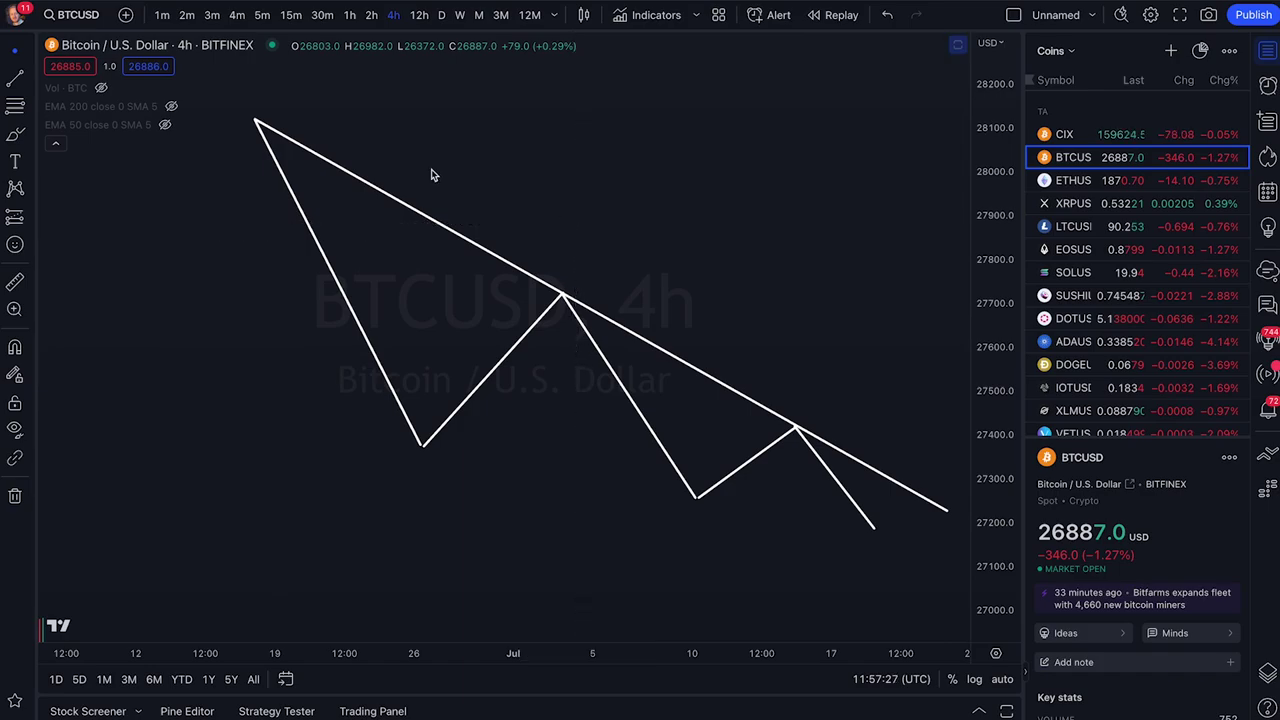
# Step: Circle the three highs where the zigzag meets the upper trend line
pyautogui.moveTo(256, 102); pyautogui.dragTo(262, 104)
pyautogui.moveTo(509, 294)
pyautogui.mouseDown()
pyautogui.moveTo(543, 320)
pyautogui.moveTo(540, 295)
pyautogui.mouseUp()
pyautogui.moveTo(786, 429); pyautogui.dragTo(790, 420)
# Step: Draw a second trend line from the first low on 26 June 2023 through the lower lows, ending level with the upper line's end
pyautogui.click(22, 80)
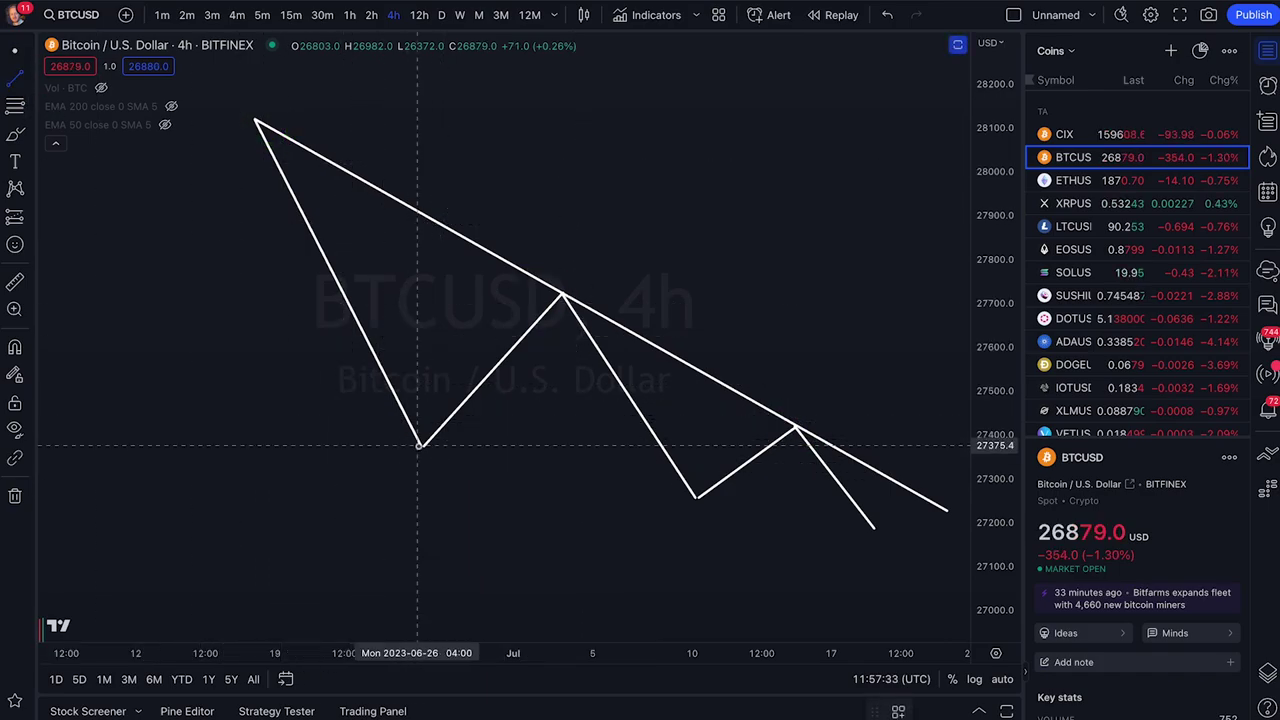
pyautogui.click(420, 447)
pyautogui.click(947, 544)
pyautogui.click(743, 274)
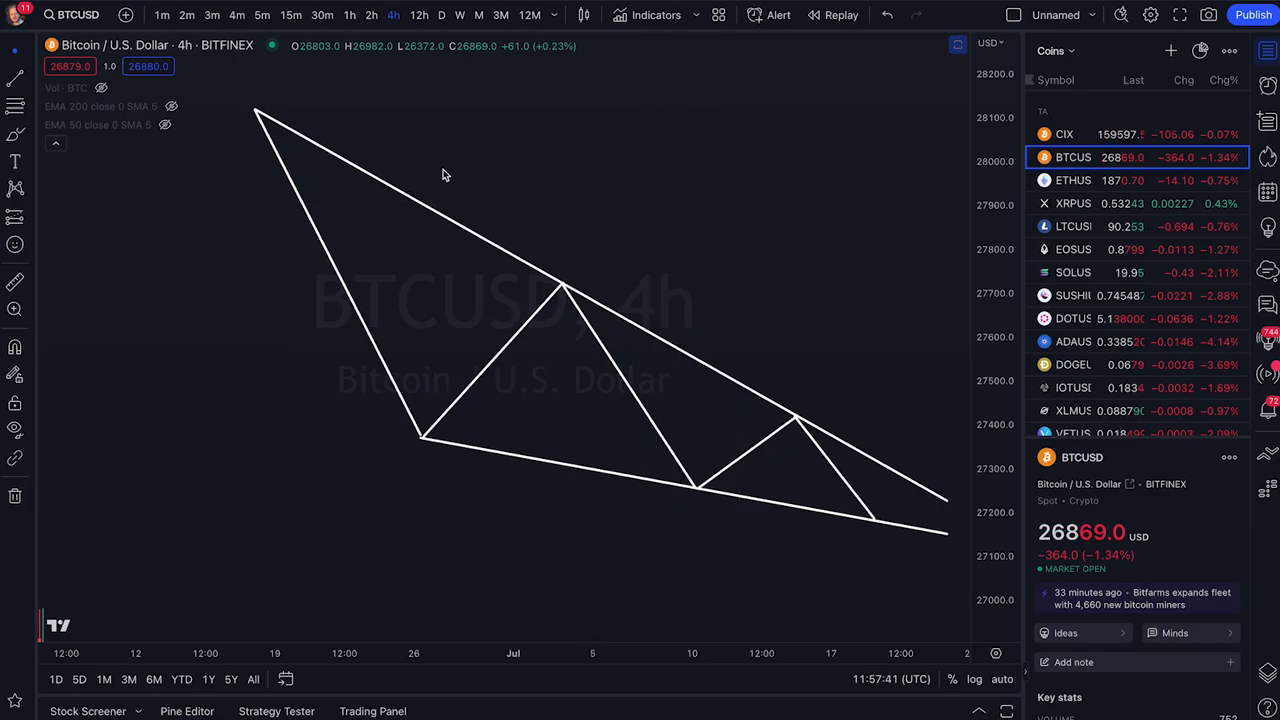
# Step: Highlight the wedge's upper and lower trend lines along their length
pyautogui.moveTo(268, 115); pyautogui.dragTo(813, 413)
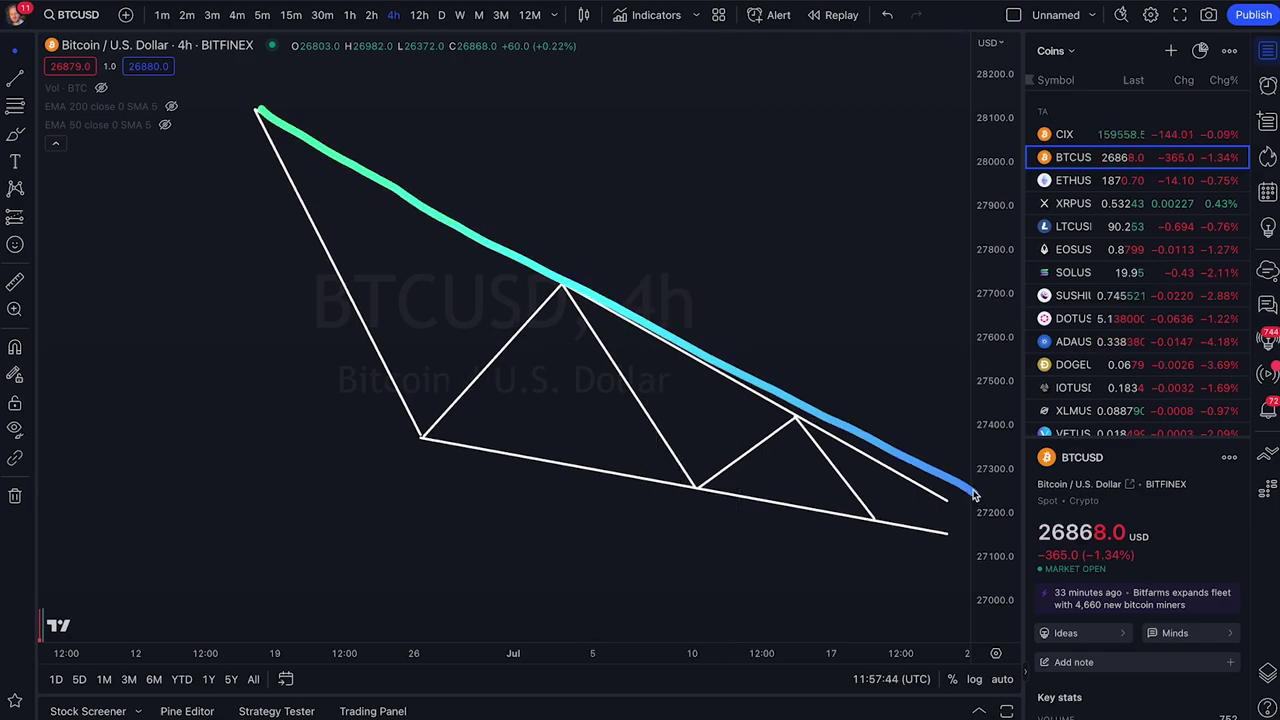
pyautogui.moveTo(420, 438); pyautogui.dragTo(926, 537)
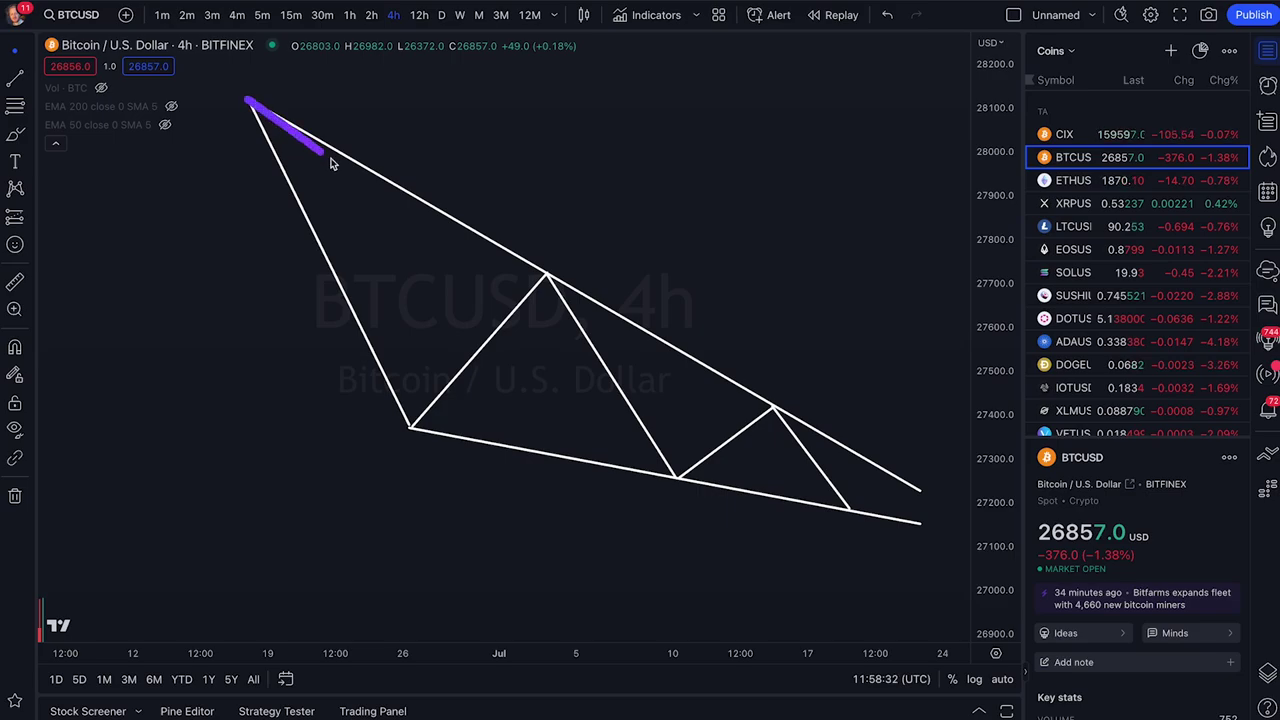
pyautogui.moveTo(558, 296); pyautogui.dragTo(930, 480)
# Step: Circle the wedge's touch points on the upper trend line and on the lower trend line
pyautogui.moveTo(560, 270); pyautogui.dragTo(565, 268)
pyautogui.moveTo(790, 380)
pyautogui.mouseDown()
pyautogui.moveTo(808, 408)
pyautogui.moveTo(757, 366)
pyautogui.mouseUp()
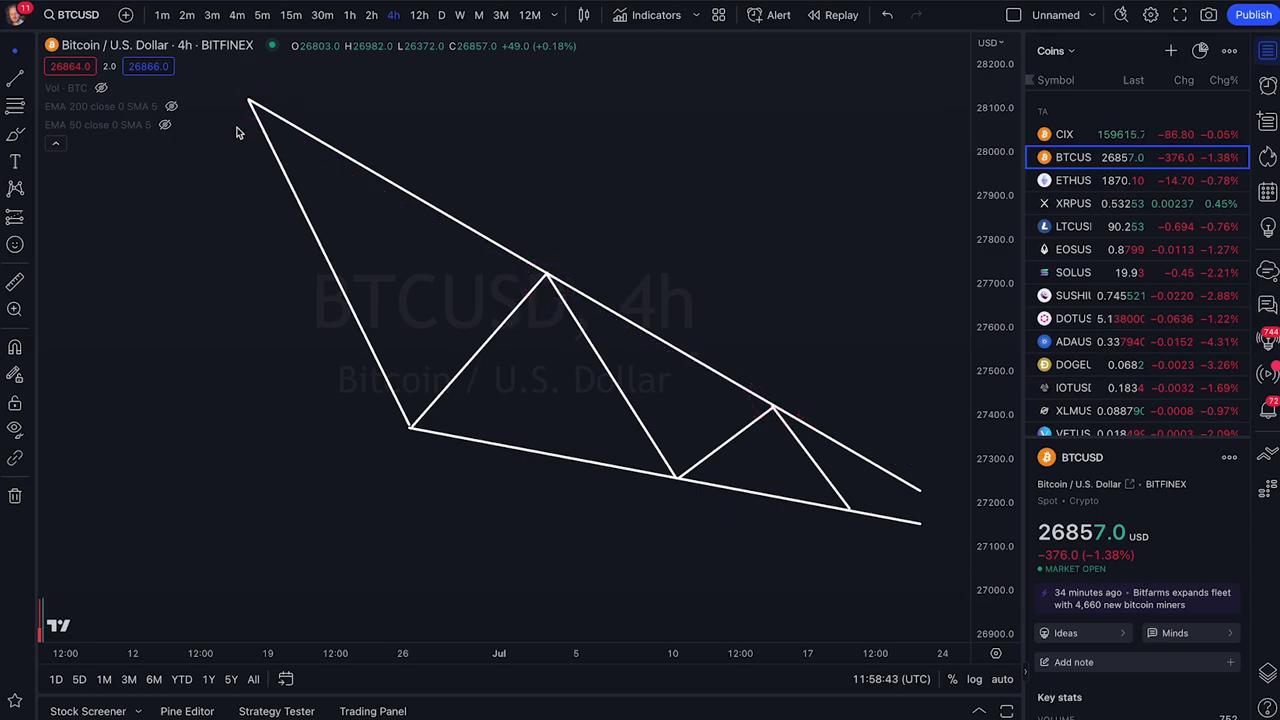
pyautogui.moveTo(640, 516); pyautogui.dragTo(645, 510)
pyautogui.moveTo(826, 506)
pyautogui.mouseDown()
pyautogui.moveTo(837, 537)
pyautogui.moveTo(830, 512)
pyautogui.mouseUp()
# Step: Trace the two converging trend lines and circle the narrow end of the wedge
pyautogui.moveTo(528, 452); pyautogui.dragTo(688, 482)
pyautogui.moveTo(252, 102); pyautogui.dragTo(507, 243)
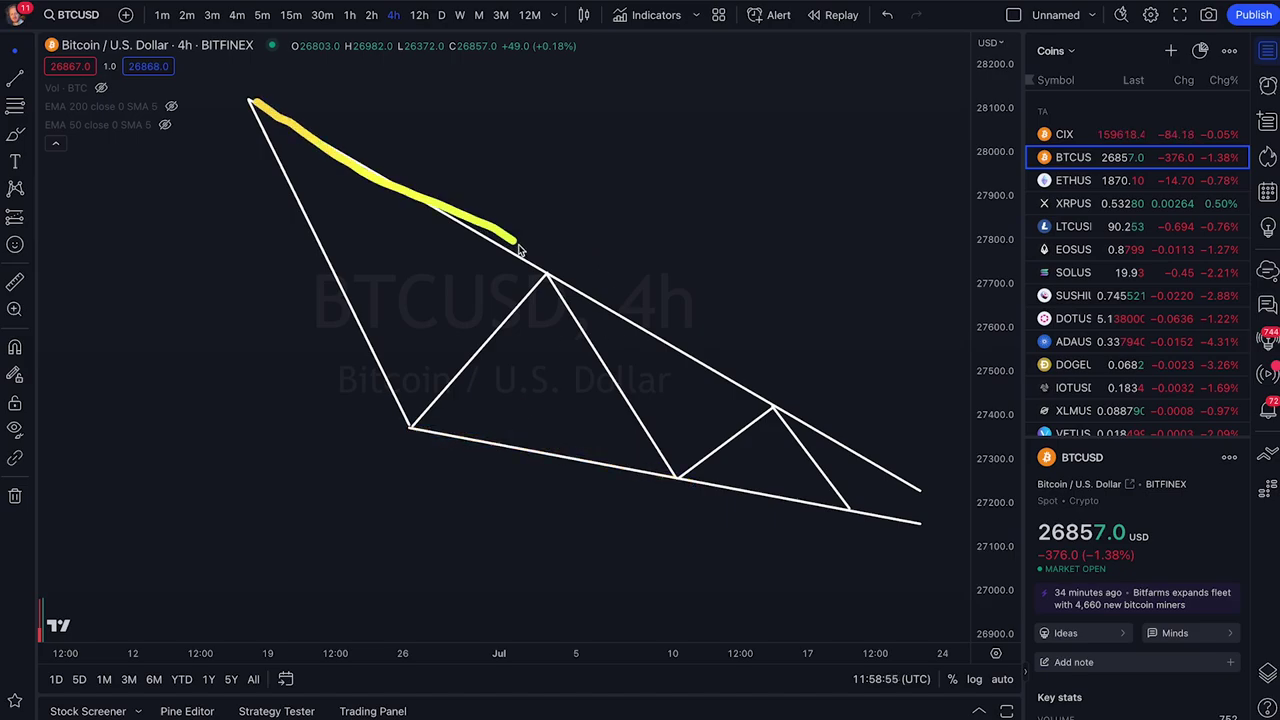
pyautogui.moveTo(719, 388); pyautogui.dragTo(865, 462)
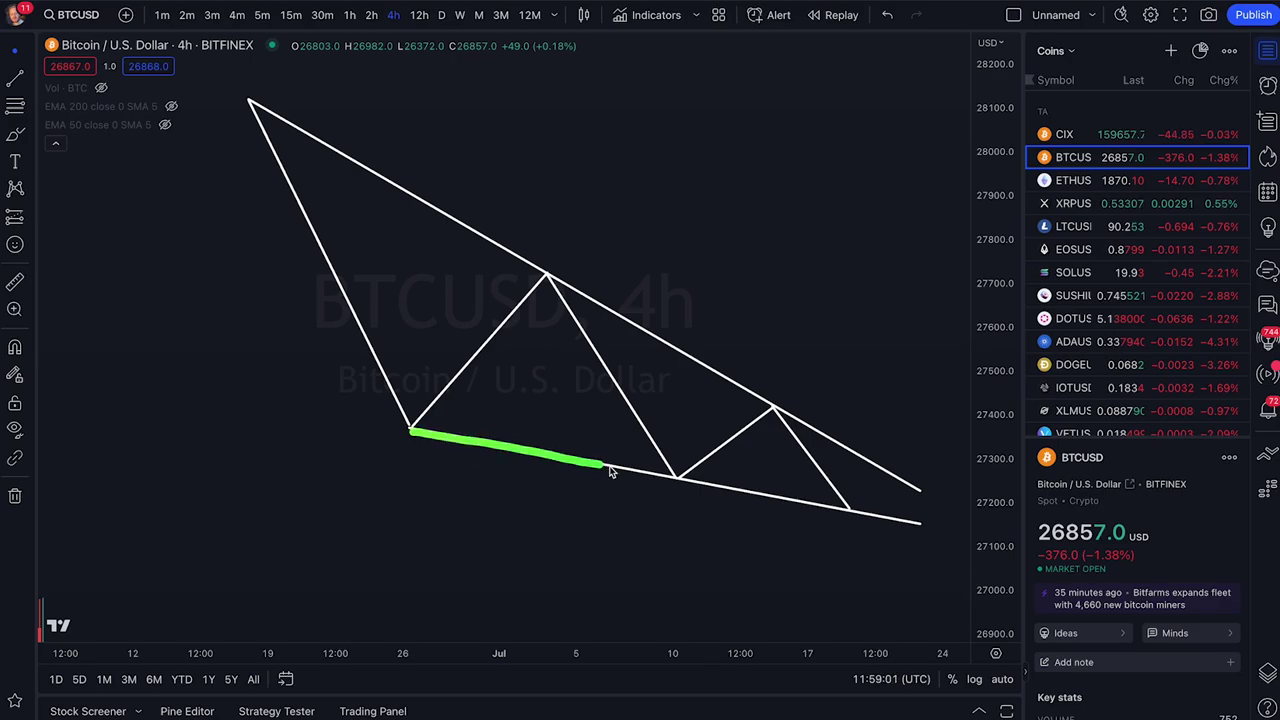
pyautogui.moveTo(704, 377); pyautogui.dragTo(816, 424)
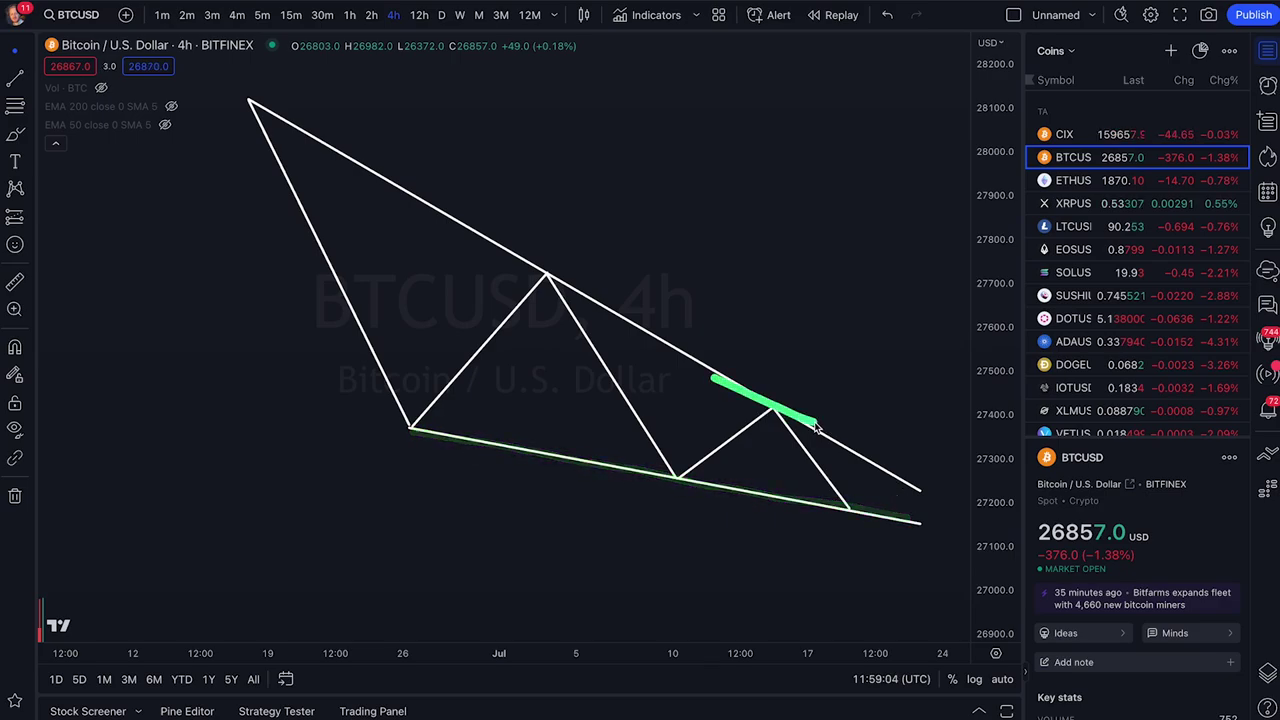
pyautogui.moveTo(880, 512); pyautogui.dragTo(905, 490)
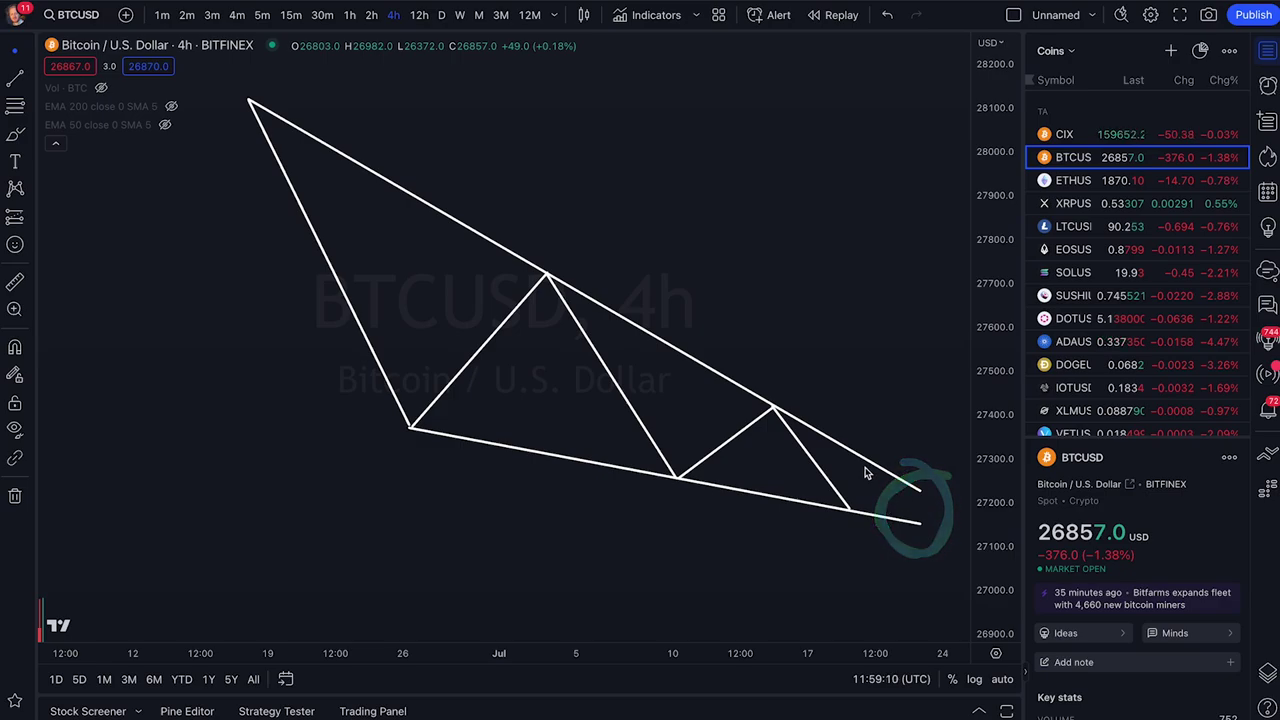
pyautogui.moveTo(895, 470)
pyautogui.mouseDown()
pyautogui.moveTo(935, 525)
pyautogui.moveTo(948, 472)
pyautogui.mouseUp()
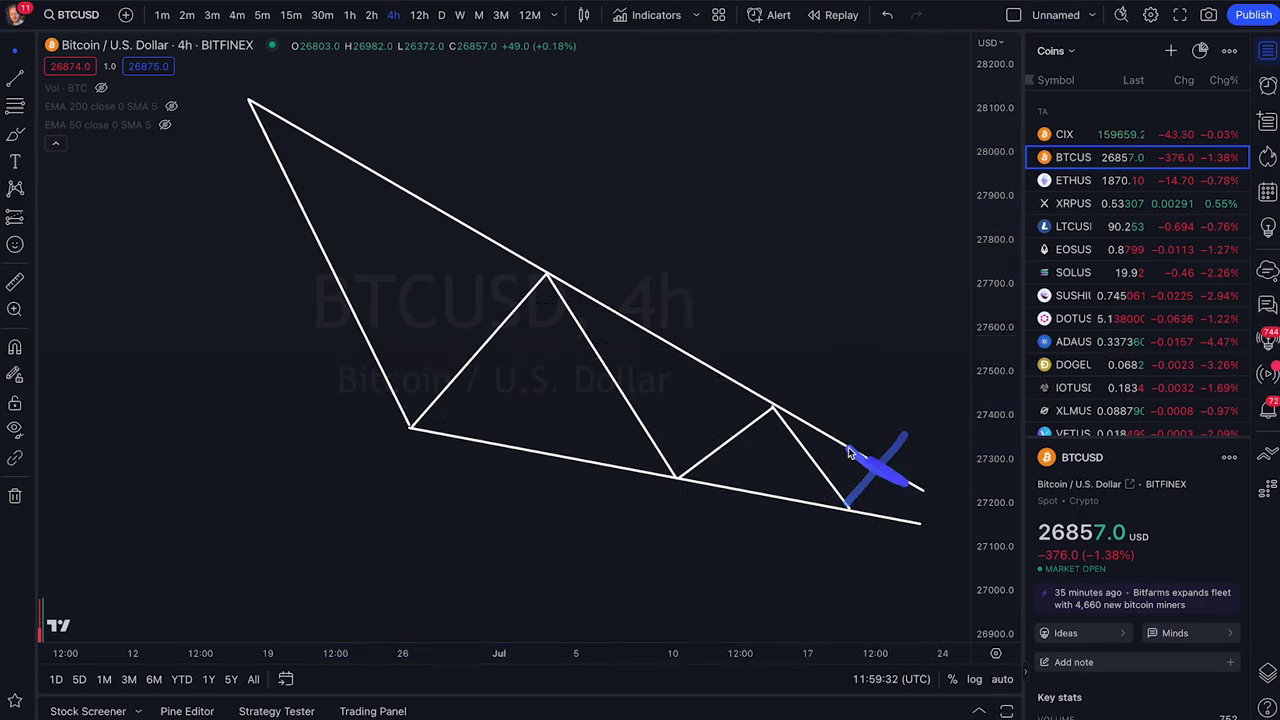
# Step: Draw a steep breakout line rising from the upper trend line near the wedge's end to about 27770
pyautogui.click(15, 77)
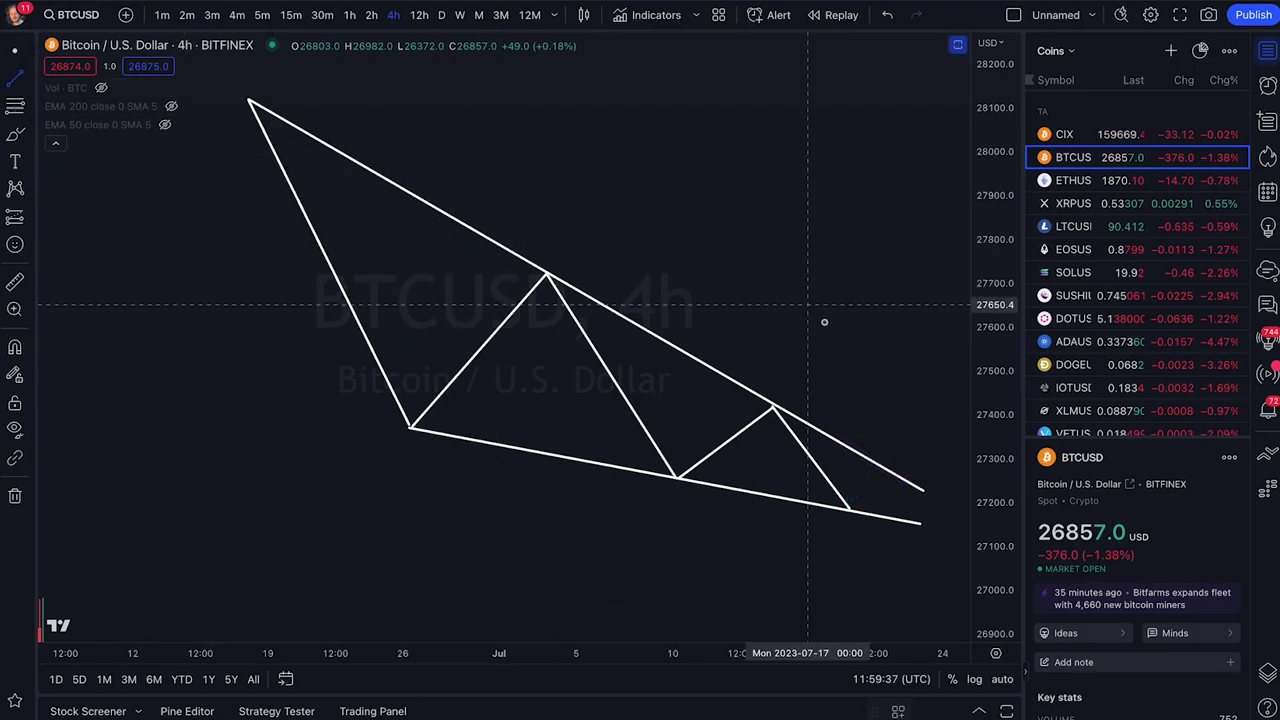
pyautogui.moveTo(875, 449); pyautogui.dragTo(942, 255)
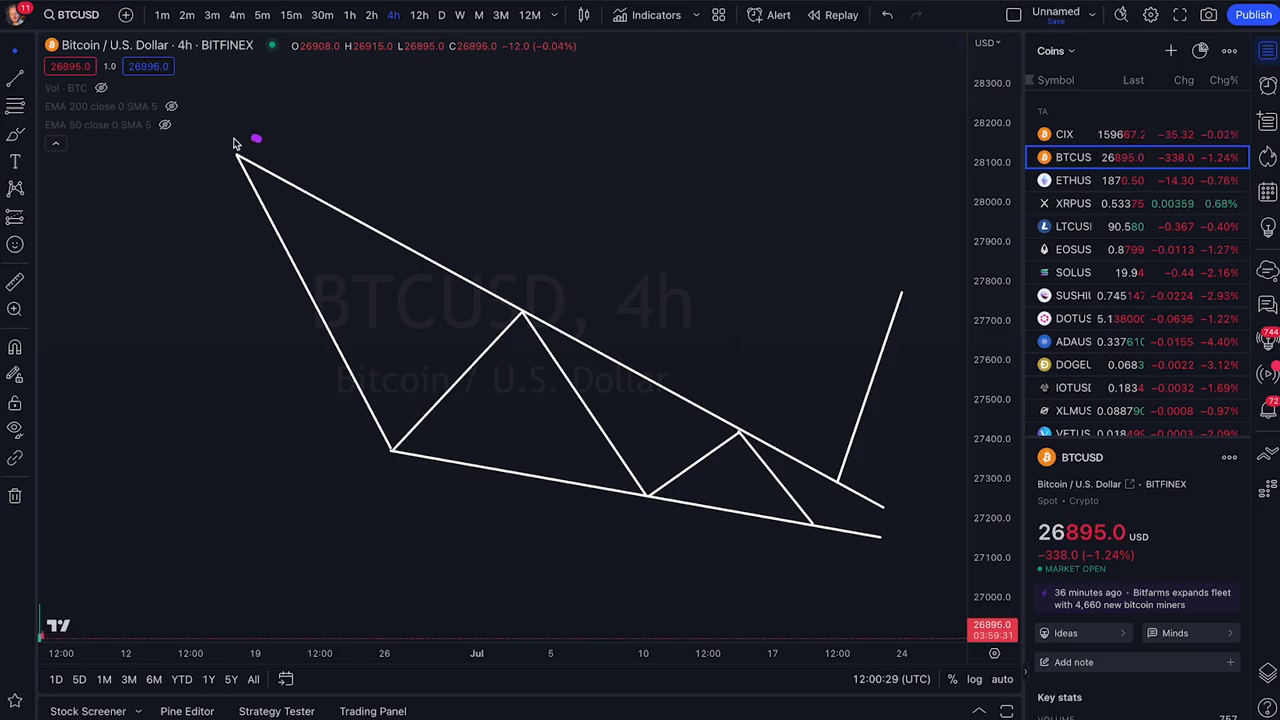
# Step: Circle the wedge's touch points on the upper trend line and the three swing lows along the lower trend line
pyautogui.moveTo(500, 300); pyautogui.dragTo(543, 309)
pyautogui.moveTo(725, 412); pyautogui.dragTo(775, 445)
pyautogui.moveTo(440, 432); pyautogui.dragTo(451, 457)
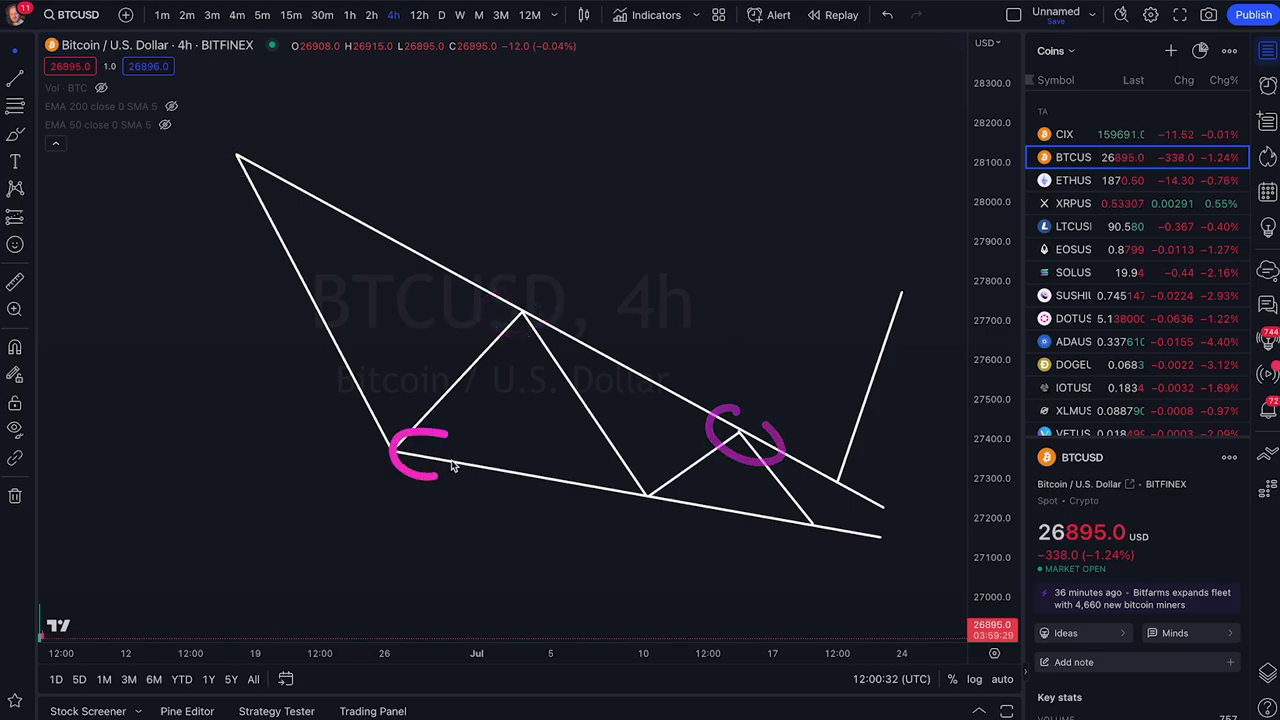
pyautogui.moveTo(637, 493); pyautogui.dragTo(640, 490)
pyautogui.moveTo(797, 543); pyautogui.dragTo(812, 522)
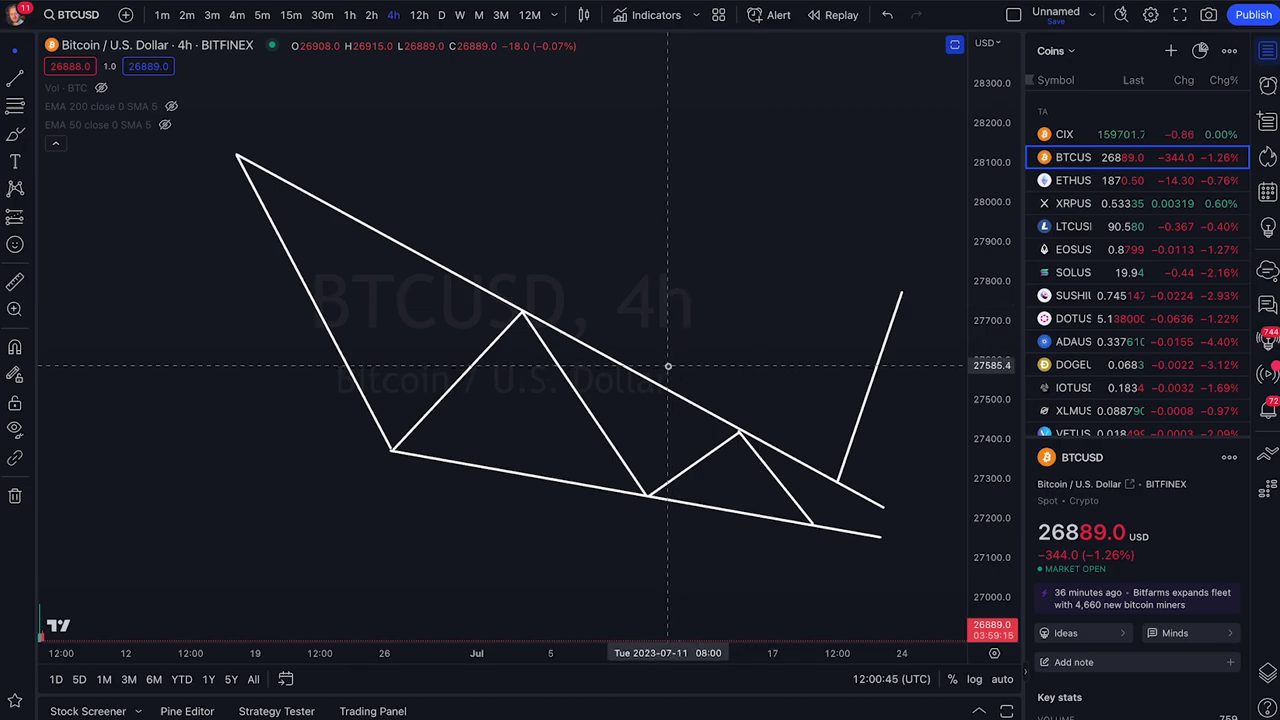
# Step: Trace the initial drop into the wedge and circle the three touch points on the upper trend line
pyautogui.moveTo(238, 168); pyautogui.dragTo(390, 458)
pyautogui.moveTo(245, 168); pyautogui.dragTo(232, 172)
pyautogui.moveTo(525, 305)
pyautogui.mouseDown()
pyautogui.moveTo(510, 318)
pyautogui.moveTo(548, 352)
pyautogui.mouseUp()
pyautogui.moveTo(745, 430); pyautogui.dragTo(730, 425)
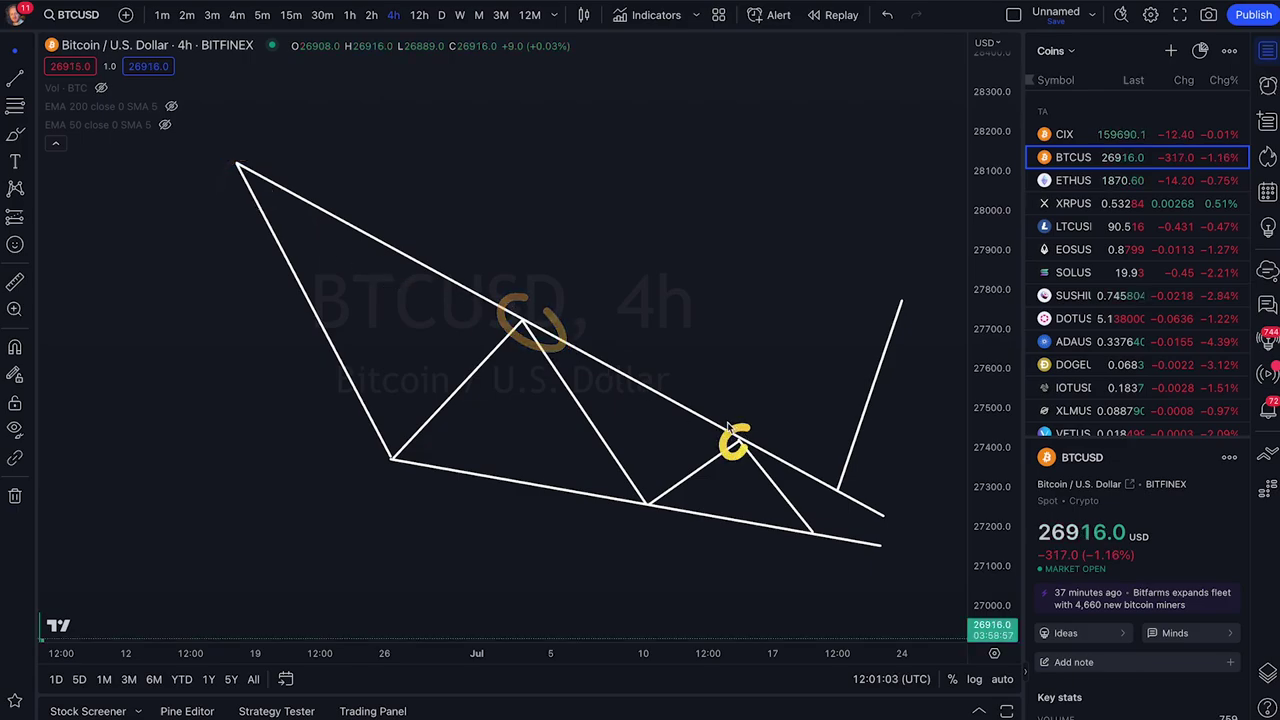
# Step: Circle the swing lows that touch the lower trend line of the Bitcoin wedge
pyautogui.moveTo(381, 472); pyautogui.dragTo(400, 462)
pyautogui.moveTo(640, 492)
pyautogui.mouseDown()
pyautogui.moveTo(657, 528)
pyautogui.moveTo(665, 520)
pyautogui.mouseUp()
pyautogui.moveTo(406, 460); pyautogui.dragTo(414, 446)
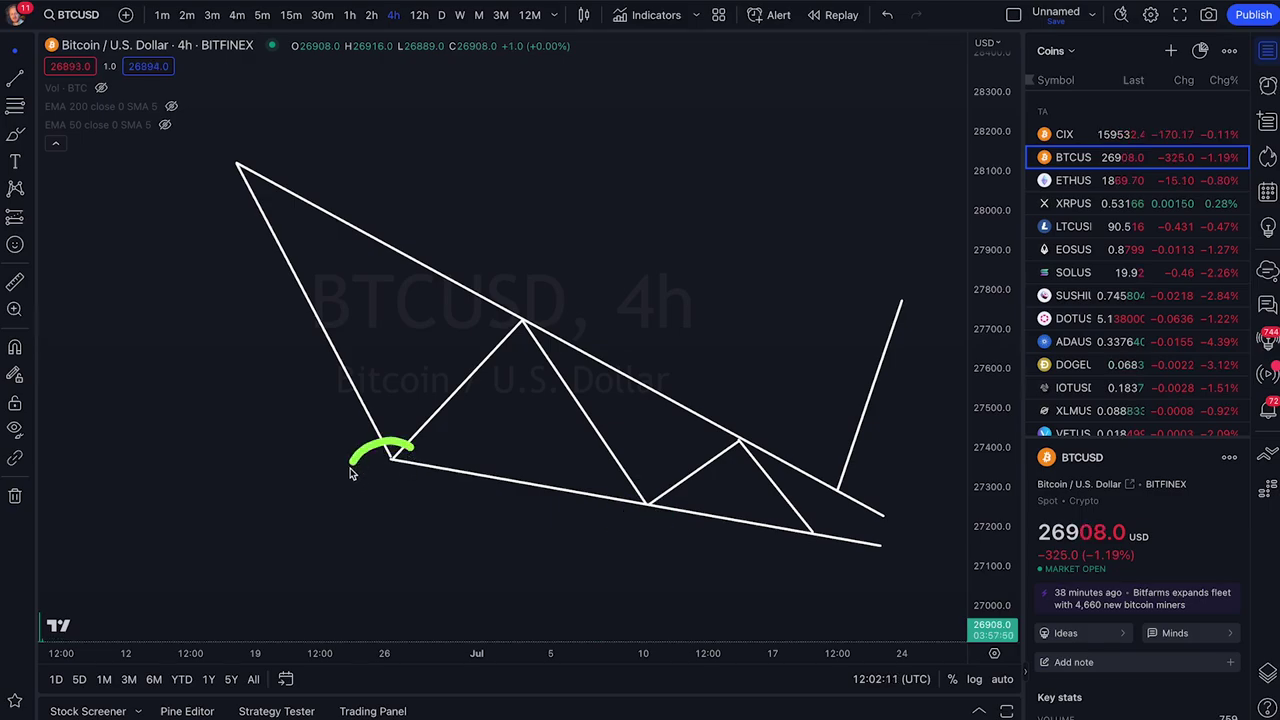
pyautogui.moveTo(640, 478); pyautogui.dragTo(655, 505)
pyautogui.moveTo(800, 520); pyautogui.dragTo(760, 525)
# Step: Trace the lower trend line with its touch points, and mark the breakout point and a possible drop below the wedge
pyautogui.moveTo(392, 458); pyautogui.dragTo(850, 545)
pyautogui.moveTo(390, 463); pyautogui.dragTo(404, 456)
pyautogui.moveTo(640, 494); pyautogui.dragTo(660, 506)
pyautogui.moveTo(785, 528); pyautogui.dragTo(830, 548)
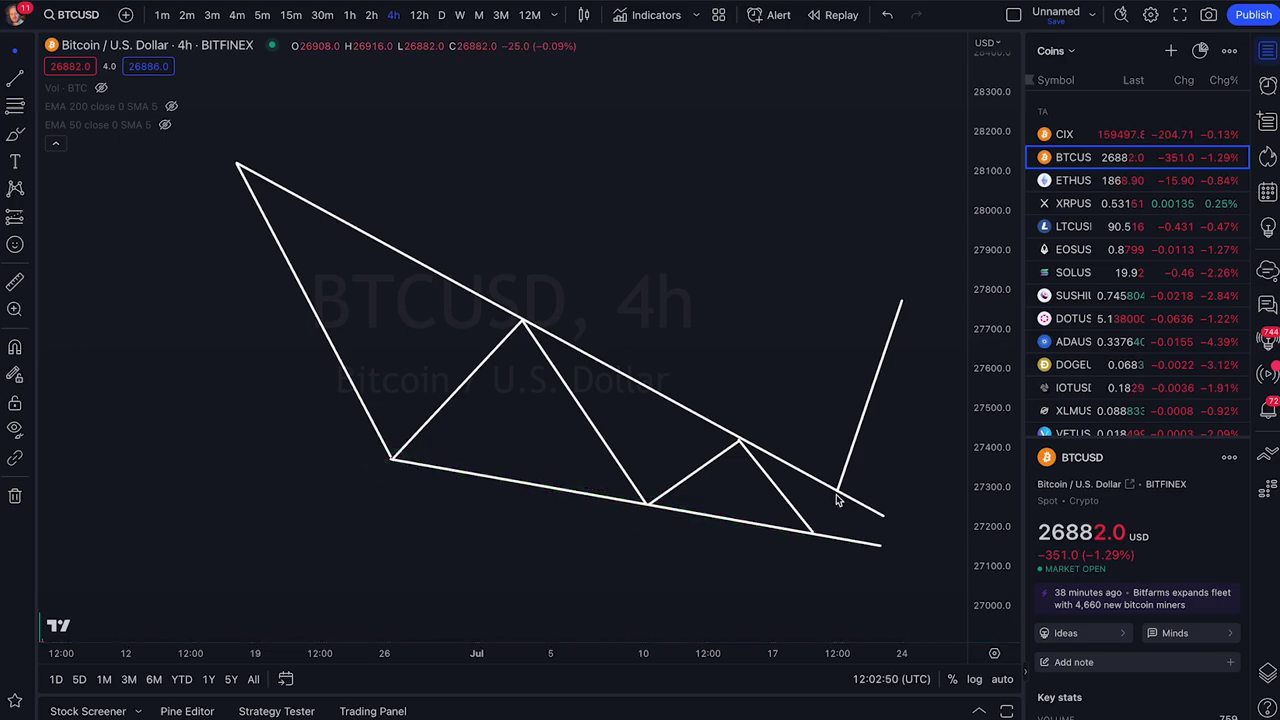
pyautogui.moveTo(850, 500); pyautogui.dragTo(816, 501)
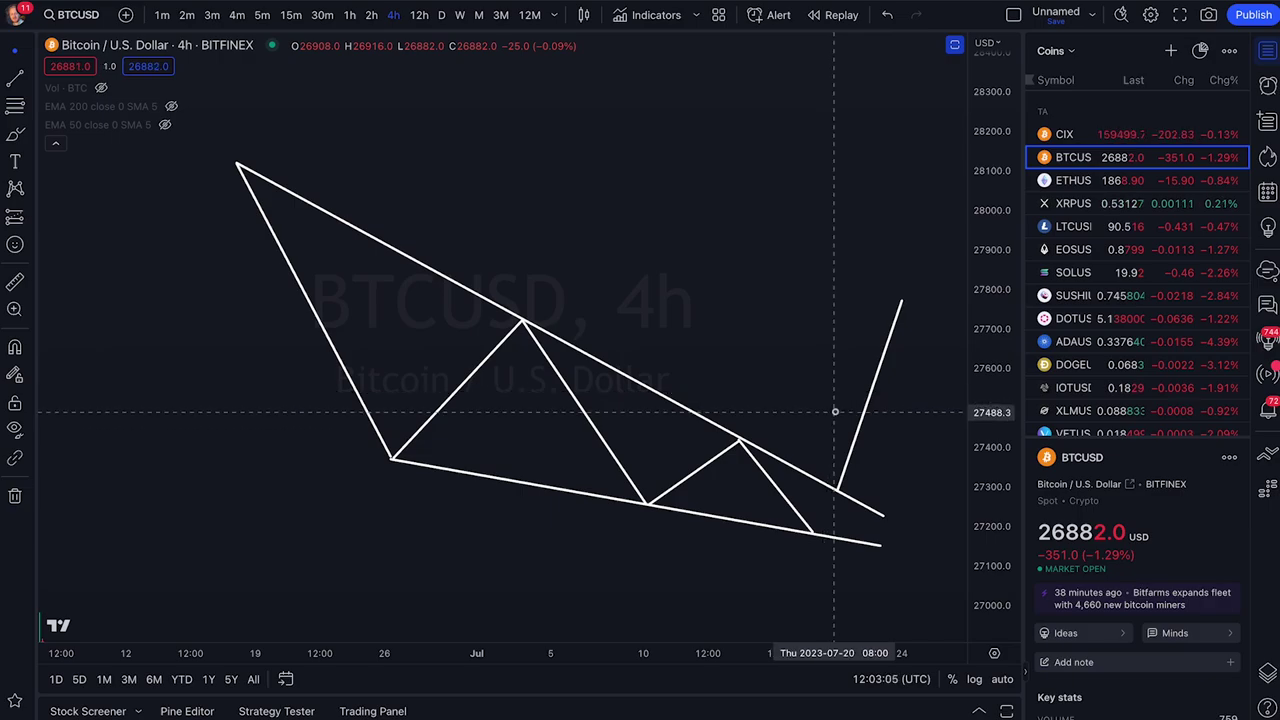
pyautogui.moveTo(826, 530); pyautogui.dragTo(846, 598)
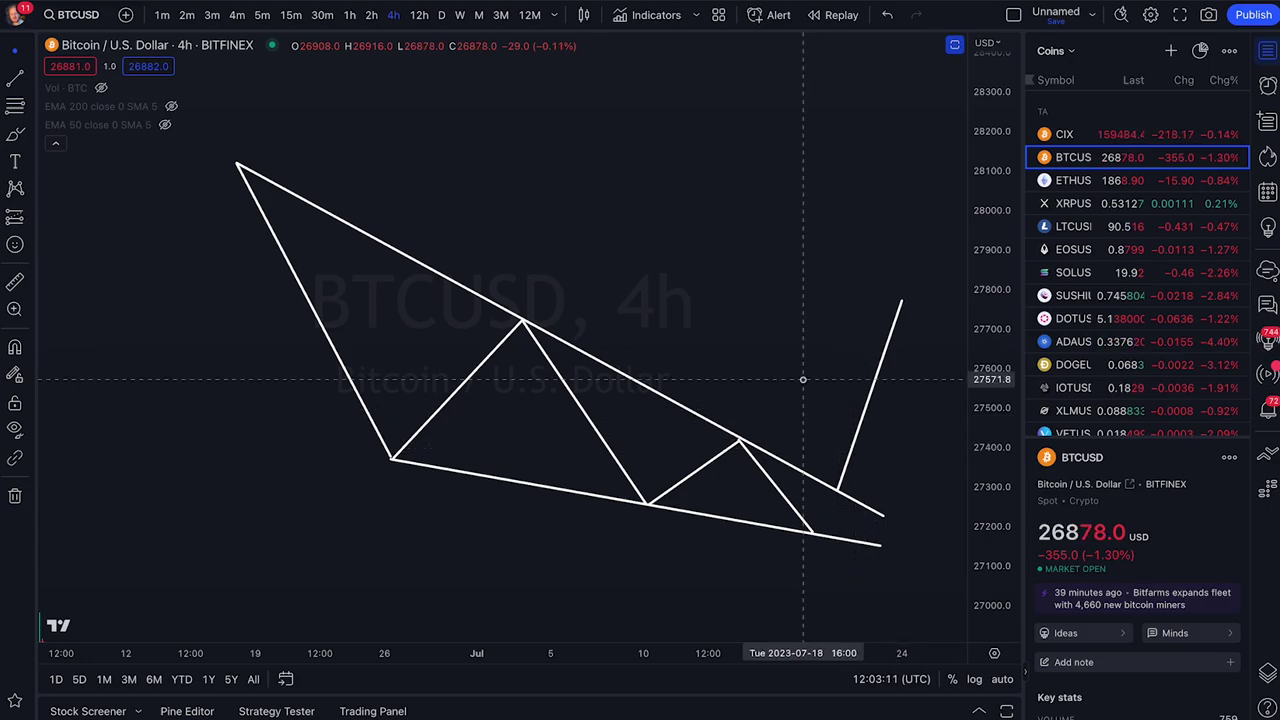
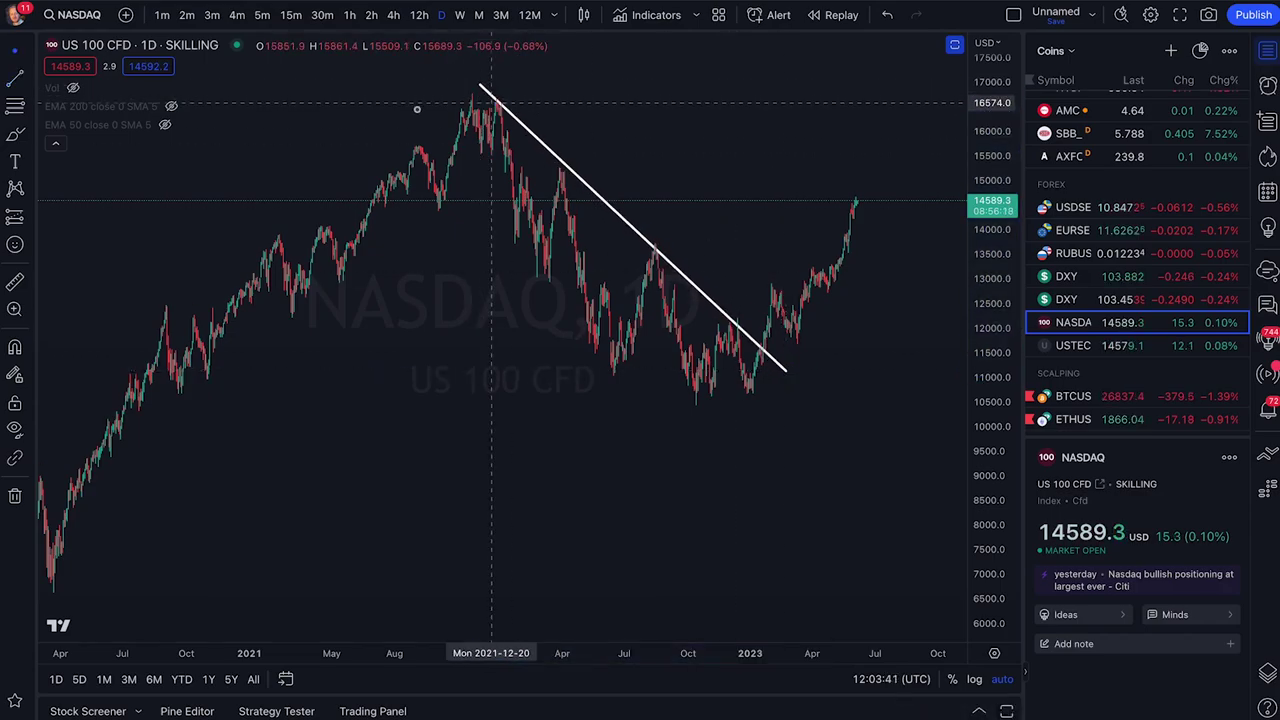
# Step: Draw the wedge's lower trend line on the daily NASDAQ chart between about 13060 in September 2021 and about 9925 in March 2023
pyautogui.click(817, 415)
pyautogui.click(455, 277)
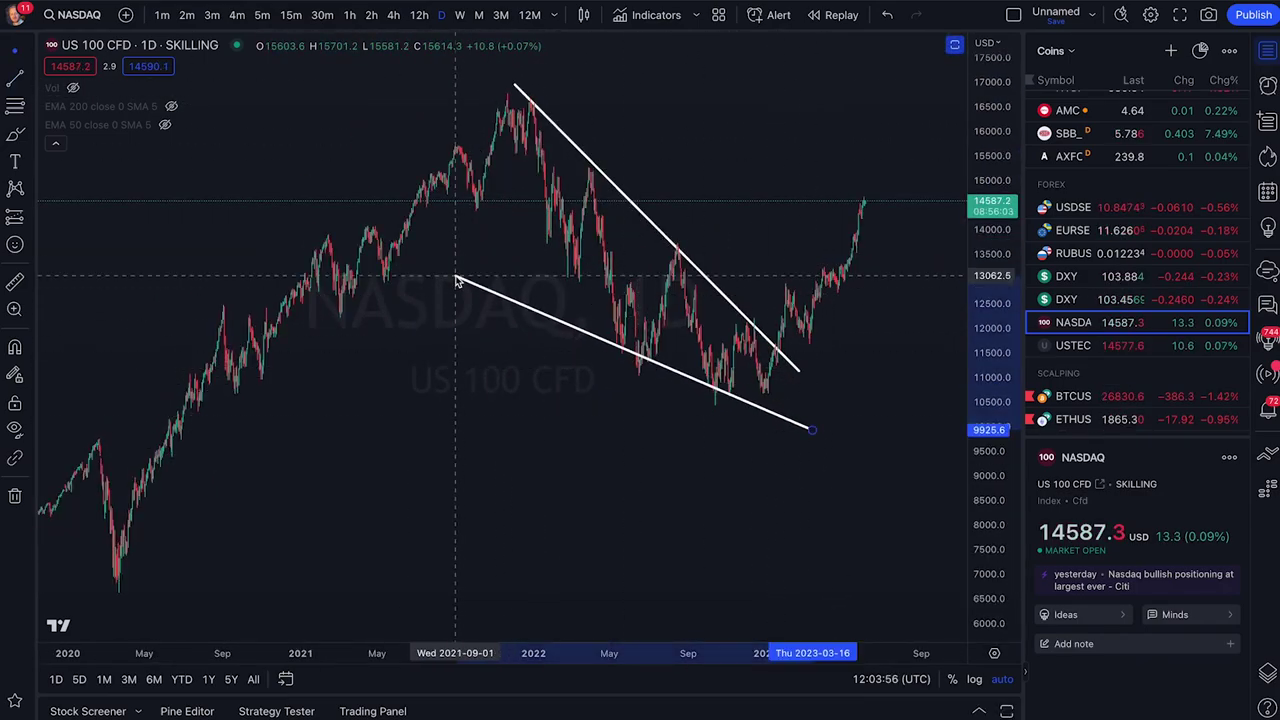
pyautogui.scroll(1, 840, 430)
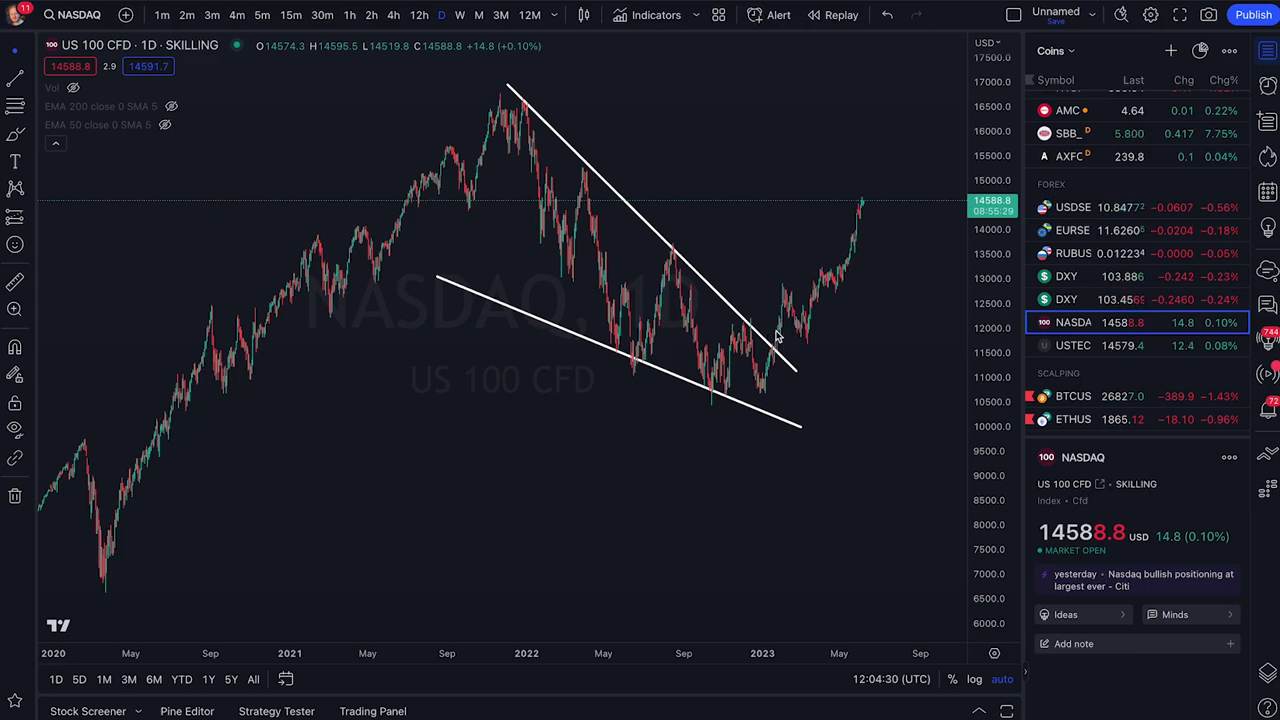
# Step: Trace the NASDAQ rally after the wedge breakout and highlight the wedge's upper and lower trend lines
pyautogui.moveTo(780, 340); pyautogui.dragTo(841, 263)
pyautogui.moveTo(875, 213); pyautogui.dragTo(881, 253)
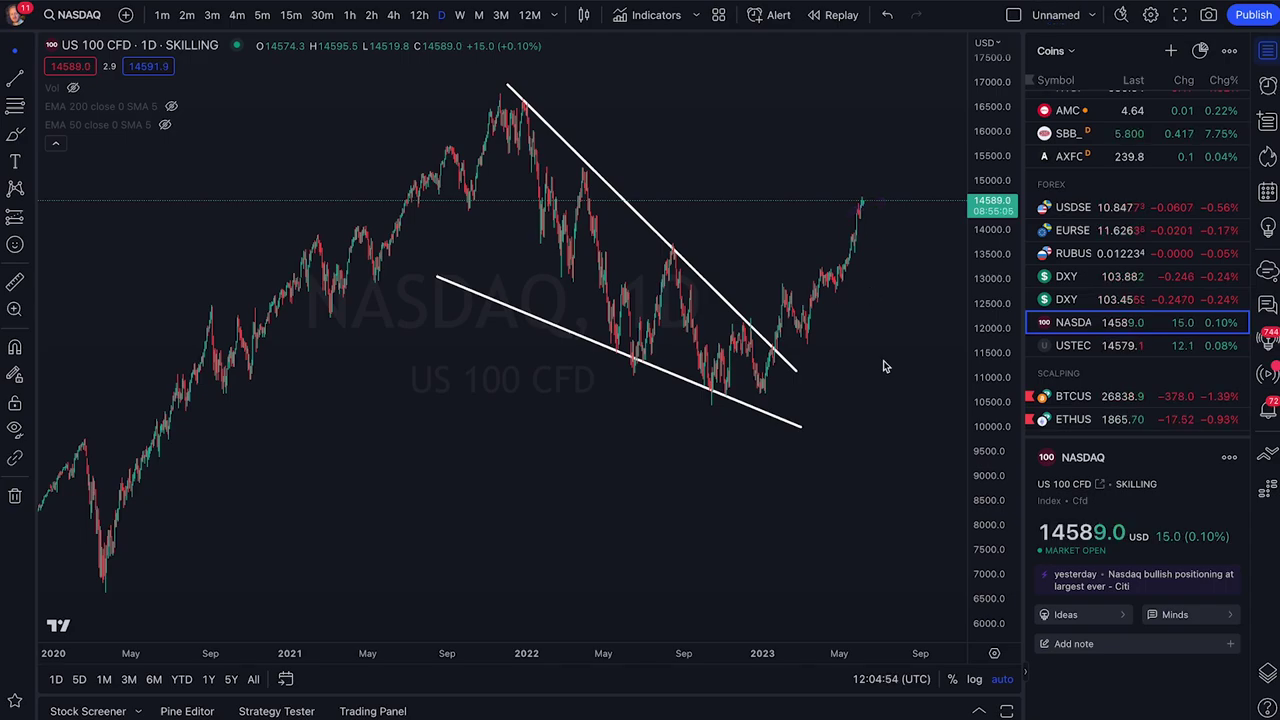
pyautogui.moveTo(522, 105); pyautogui.dragTo(531, 113)
pyautogui.moveTo(573, 155); pyautogui.dragTo(800, 372)
pyautogui.moveTo(425, 277); pyautogui.dragTo(765, 392)
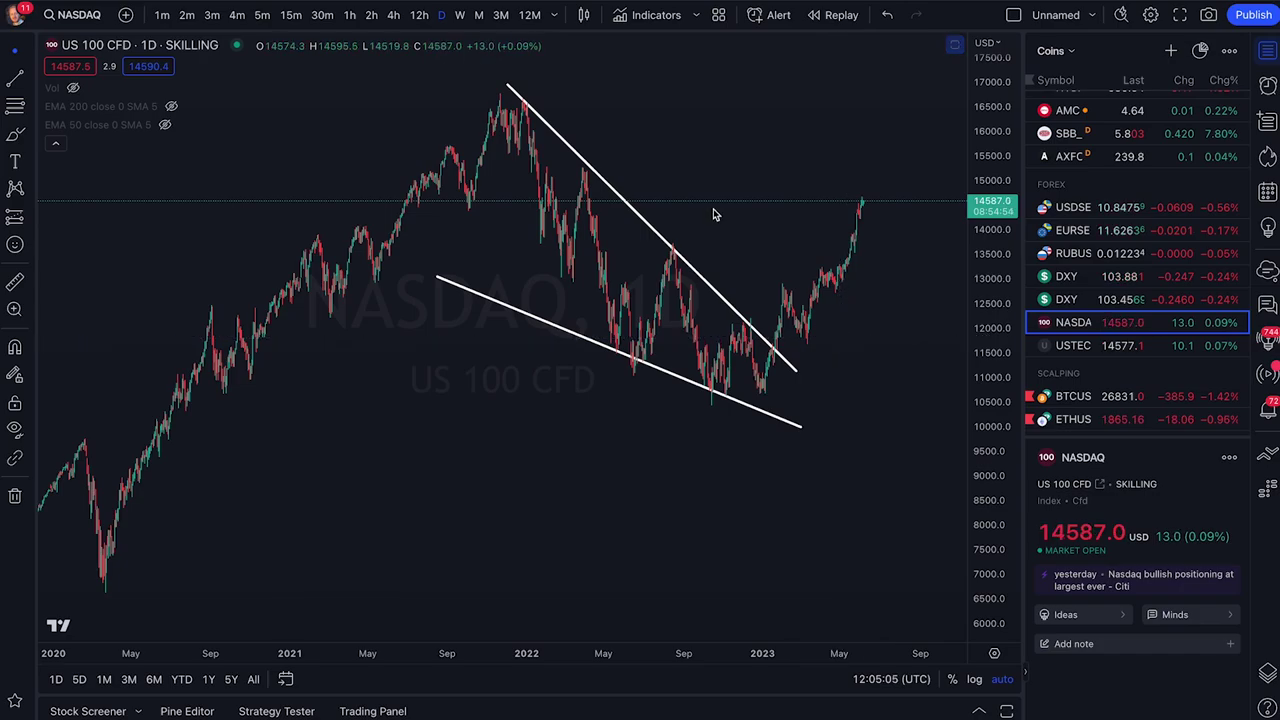
# Step: Circle the four NASDAQ touch points on the upper trend line and the two lows on the lower trend line
pyautogui.moveTo(522, 80); pyautogui.dragTo(530, 112)
pyautogui.moveTo(603, 166); pyautogui.dragTo(590, 178)
pyautogui.moveTo(668, 244); pyautogui.dragTo(688, 240)
pyautogui.moveTo(742, 322); pyautogui.dragTo(760, 336)
pyautogui.moveTo(532, 103); pyautogui.dragTo(518, 95)
pyautogui.moveTo(598, 160); pyautogui.dragTo(580, 172)
pyautogui.moveTo(692, 250); pyautogui.dragTo(665, 256)
pyautogui.moveTo(735, 300)
pyautogui.mouseDown()
pyautogui.moveTo(722, 318)
pyautogui.moveTo(770, 340)
pyautogui.mouseUp()
pyautogui.moveTo(596, 342); pyautogui.dragTo(634, 366)
pyautogui.moveTo(728, 392)
pyautogui.mouseDown()
pyautogui.moveTo(710, 386)
pyautogui.moveTo(716, 376)
pyautogui.mouseUp()
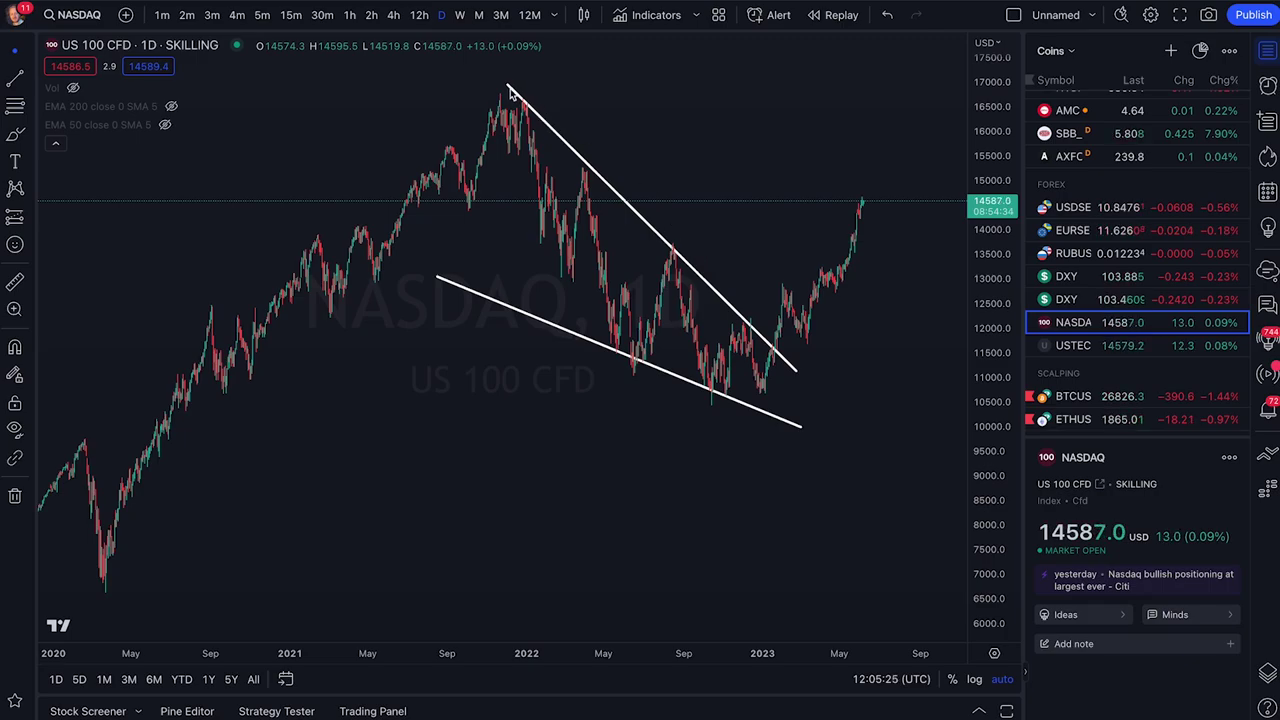
# Step: Highlight both converging NASDAQ trend lines along their length and mark the wedge's narrow end
pyautogui.moveTo(560, 150); pyautogui.dragTo(752, 320)
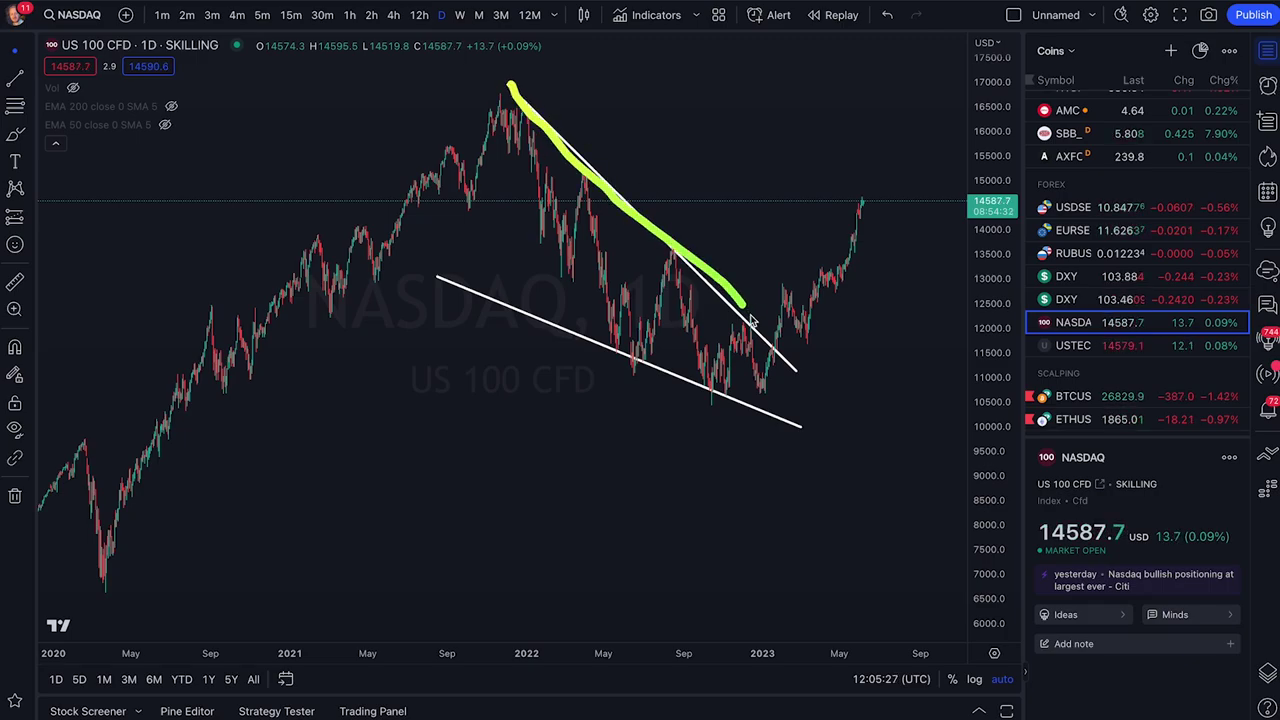
pyautogui.moveTo(437, 279); pyautogui.dragTo(667, 380)
pyautogui.moveTo(753, 409); pyautogui.dragTo(820, 427)
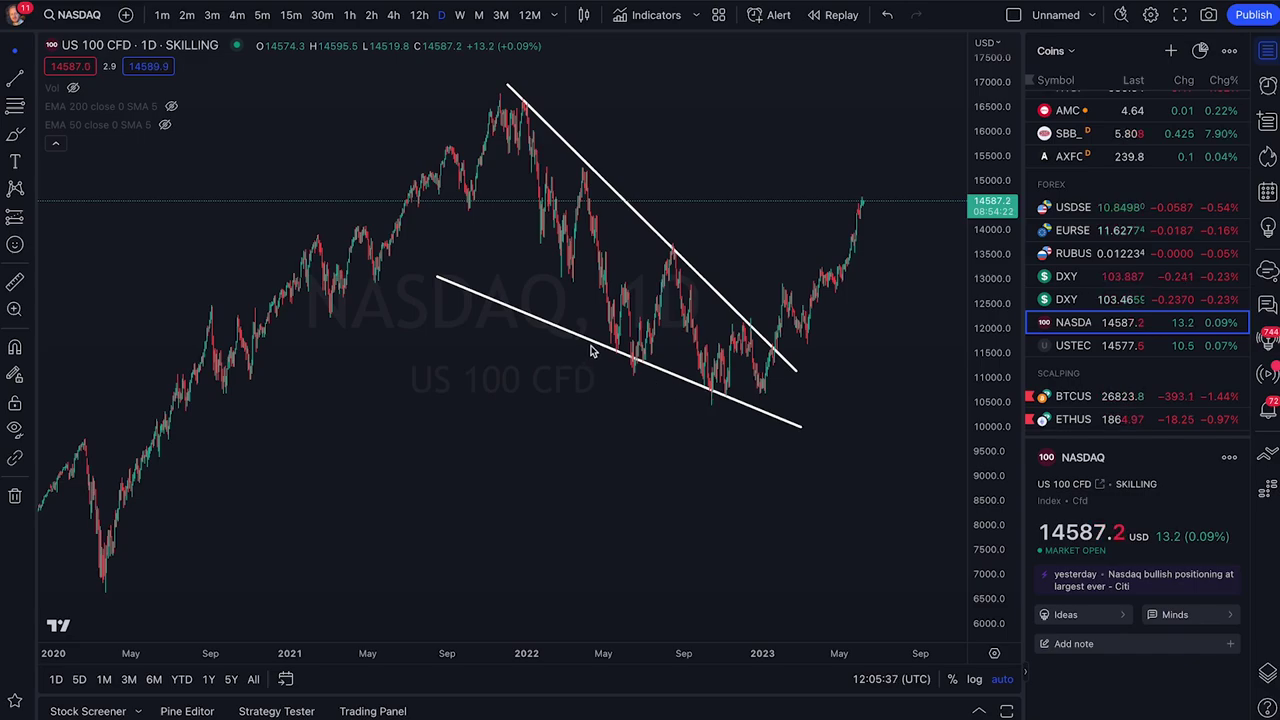
pyautogui.moveTo(649, 370); pyautogui.dragTo(715, 395)
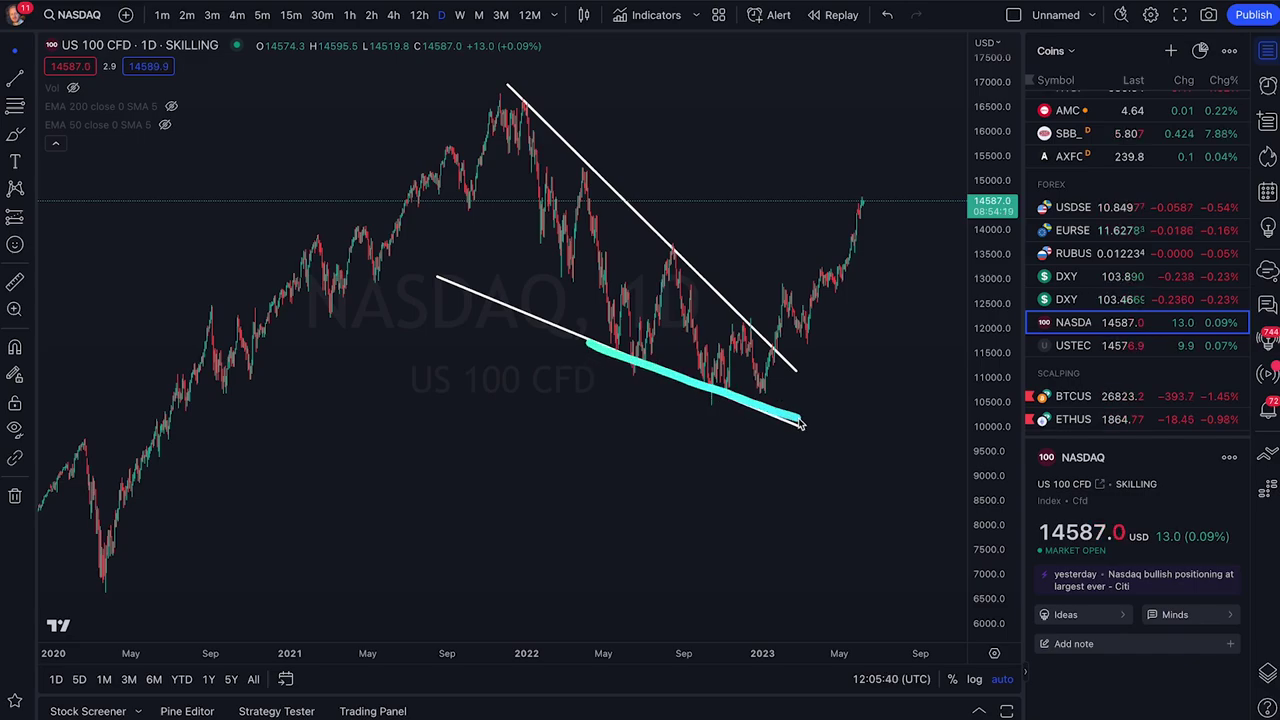
pyautogui.moveTo(674, 246)
pyautogui.mouseDown()
pyautogui.moveTo(768, 338)
pyautogui.moveTo(770, 378)
pyautogui.mouseUp()
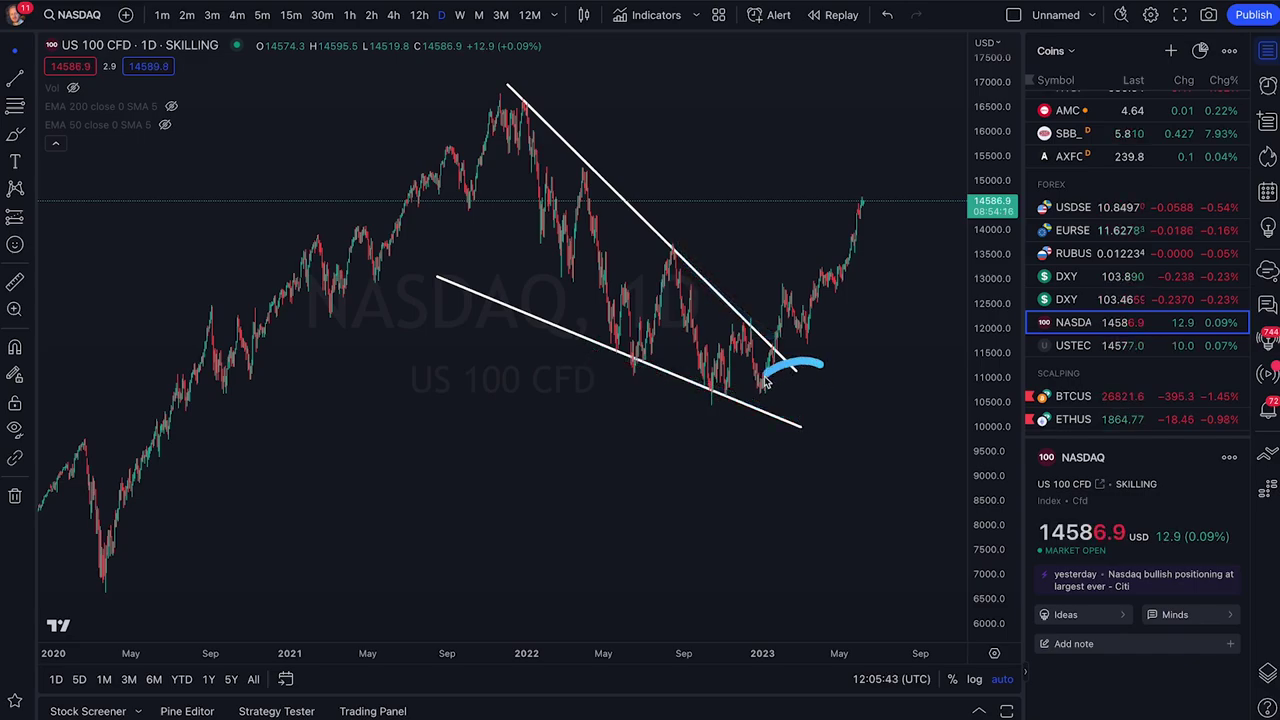
pyautogui.moveTo(838, 431); pyautogui.dragTo(776, 362)
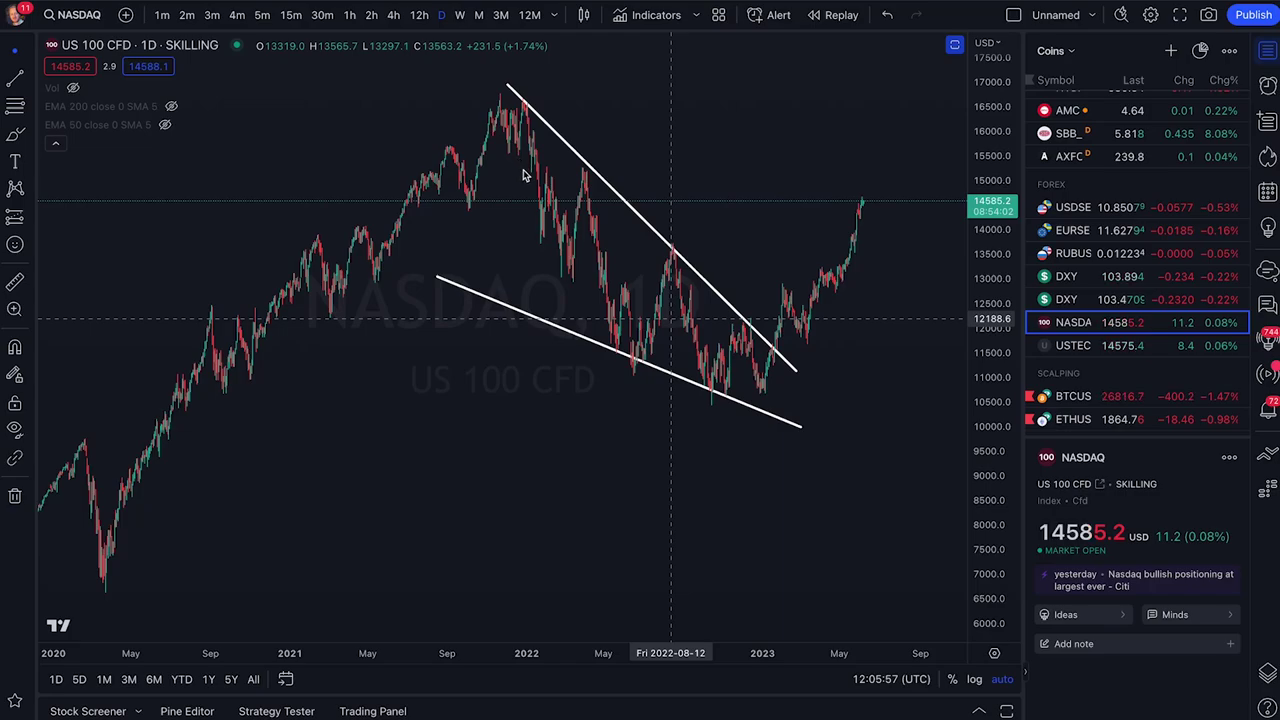
# Step: Trace the NASDAQ price swings bouncing between the wedge's trend lines and the upward breakout from the last low
pyautogui.moveTo(531, 165); pyautogui.dragTo(555, 310)
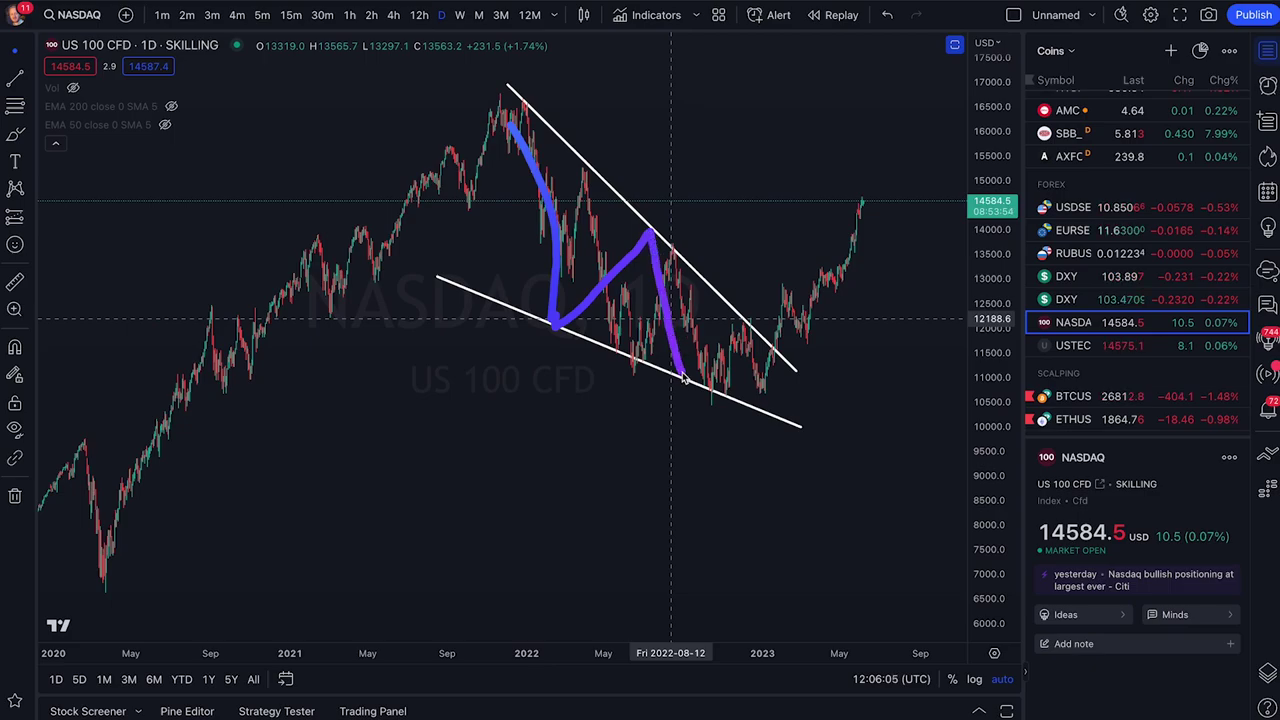
pyautogui.moveTo(683, 377)
pyautogui.mouseDown()
pyautogui.moveTo(748, 333)
pyautogui.moveTo(767, 405)
pyautogui.moveTo(878, 236)
pyautogui.mouseUp()
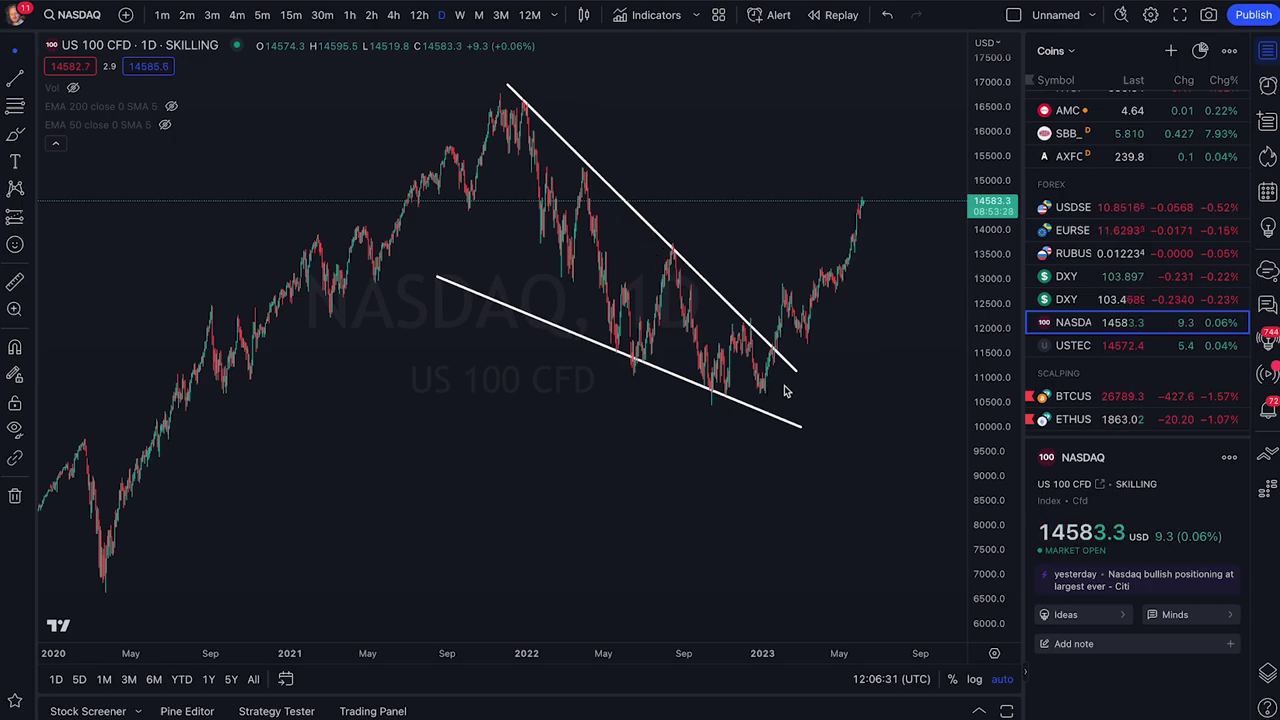
pyautogui.moveTo(762, 392)
pyautogui.mouseDown()
pyautogui.moveTo(798, 372)
pyautogui.moveTo(778, 310)
pyautogui.mouseUp()
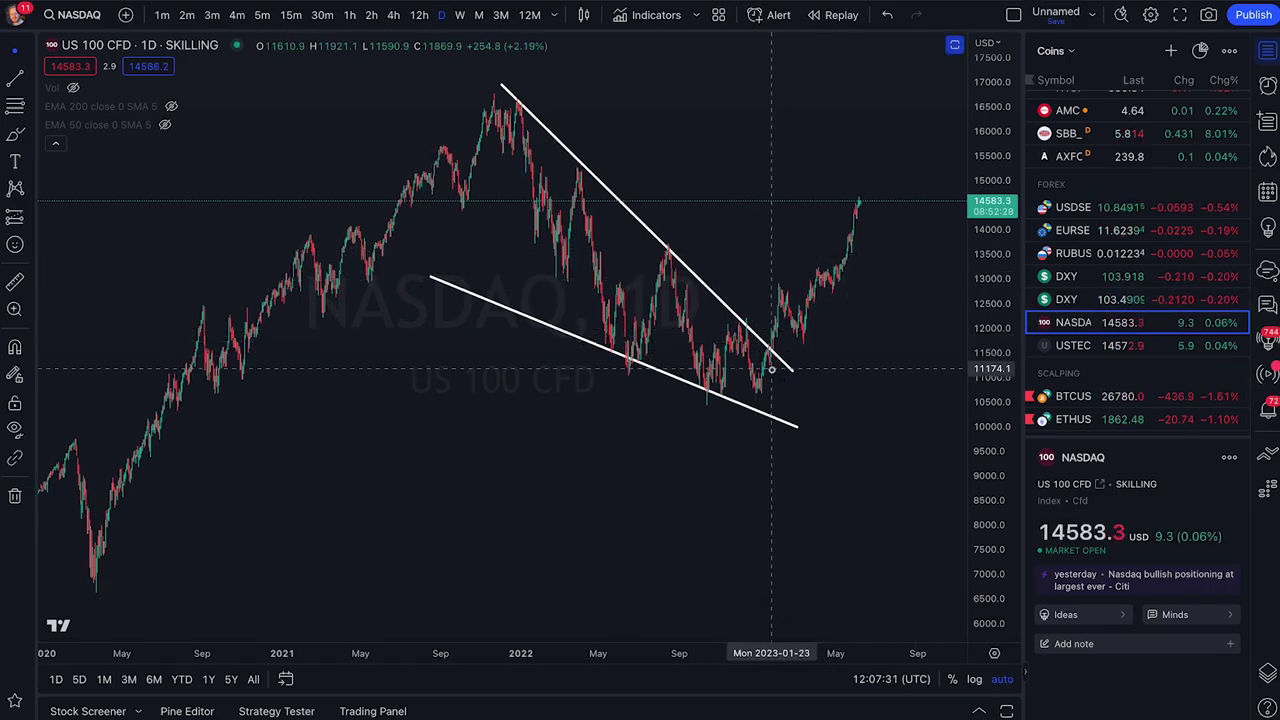
pyautogui.moveTo(780, 362); pyautogui.dragTo(858, 214)
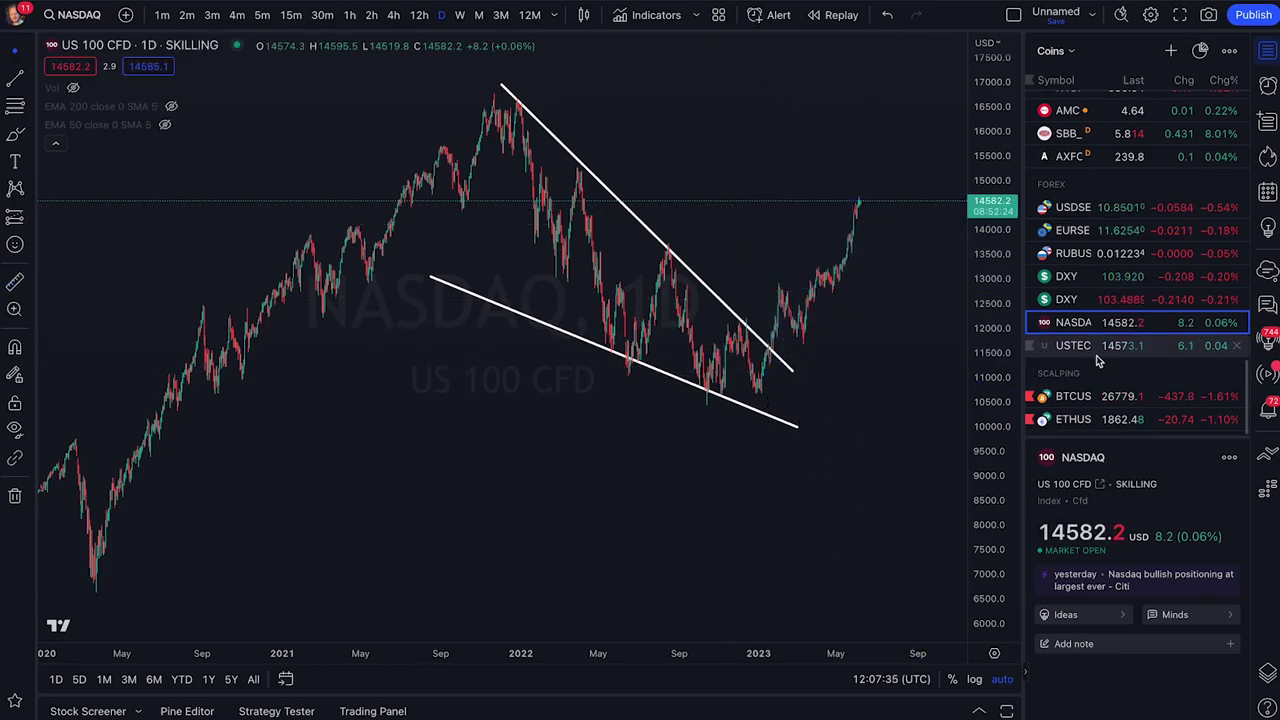
# Step: Open the BTCUSDT perpetual chart and measure the rise from the January 2023 base to the May 2023 price area
pyautogui.click(1073, 396)
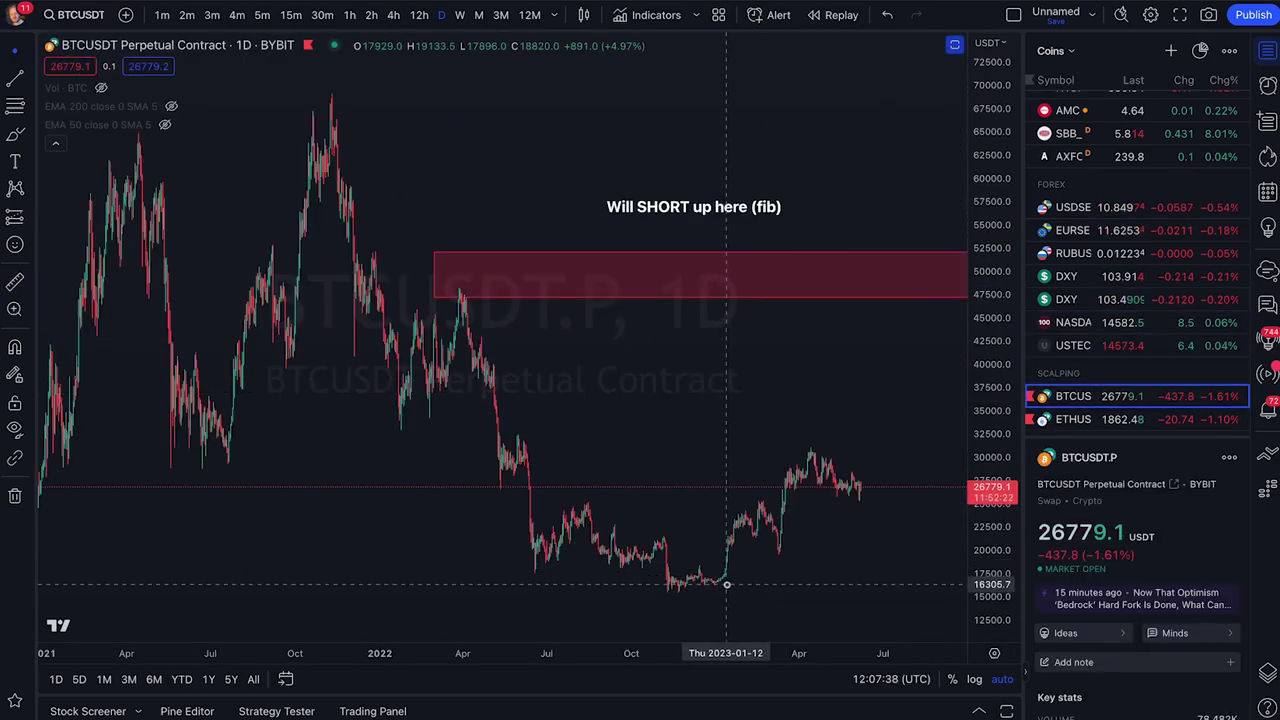
pyautogui.keyDown('shift'); pyautogui.click(726, 584); pyautogui.keyUp('shift')
pyautogui.click(836, 456)
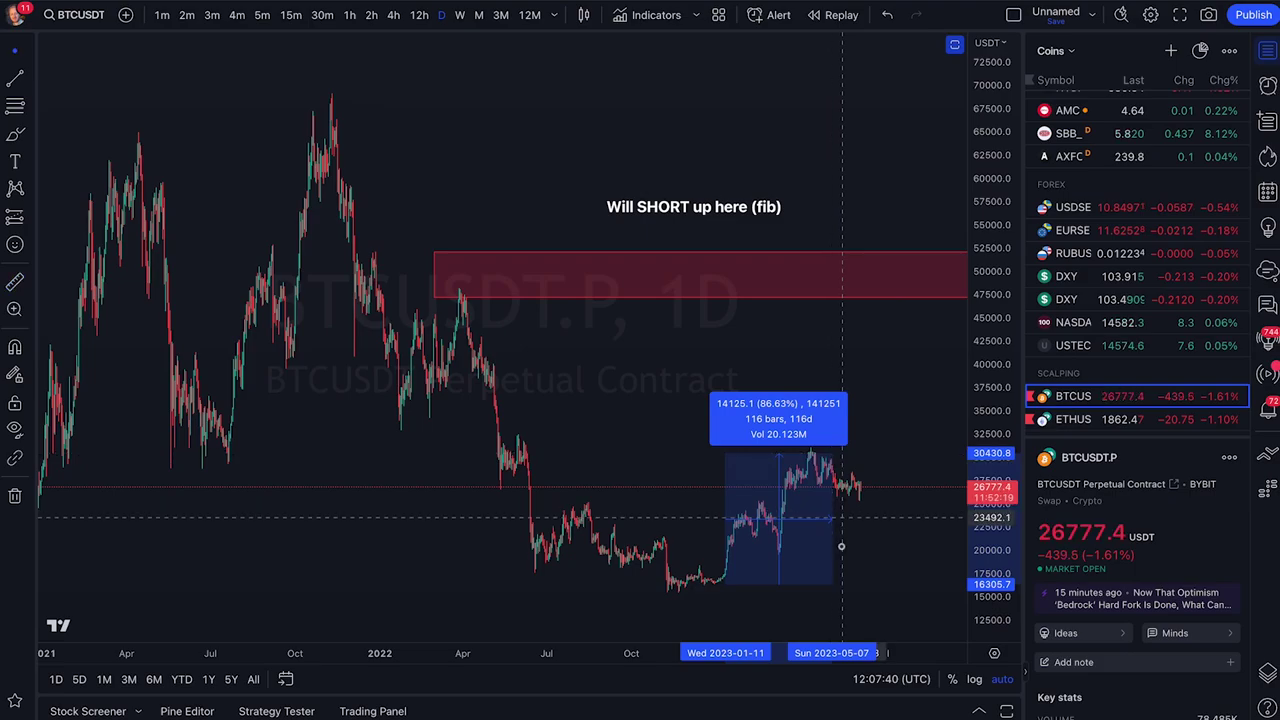
pyautogui.click(843, 562)
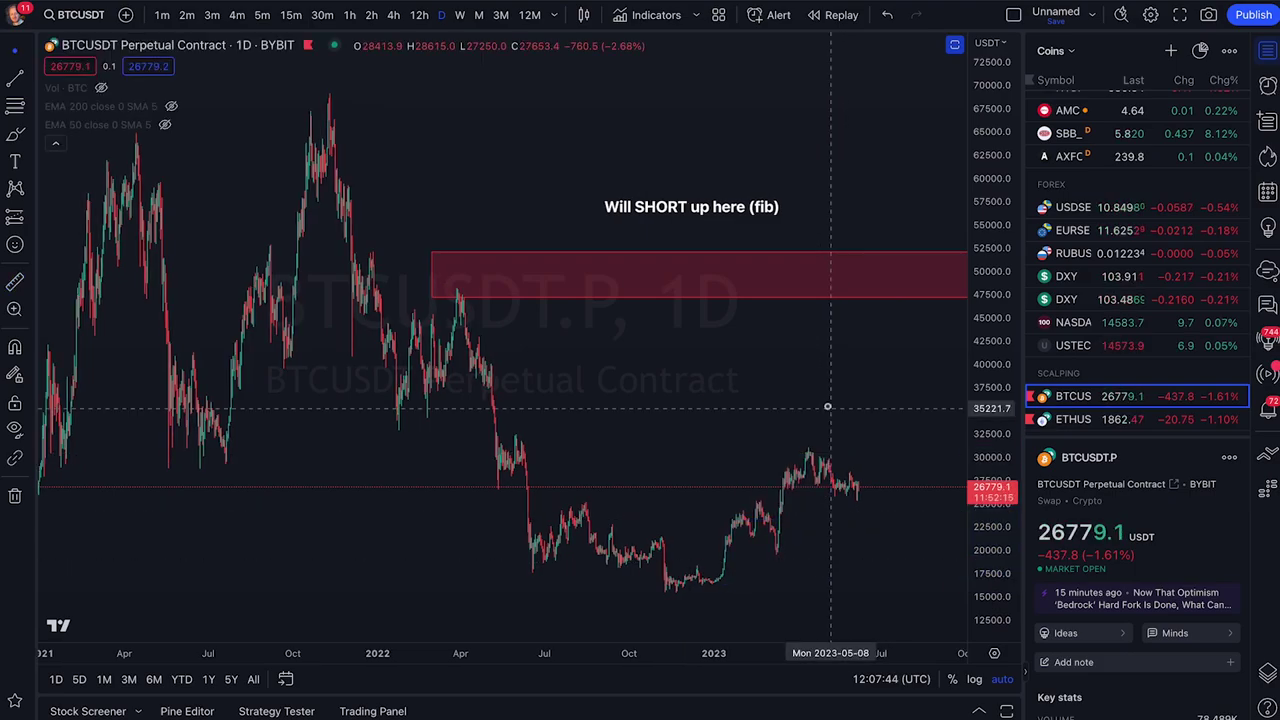
# Step: Return to the NASDAQ chart, trace the rally after the wedge breakout and underline its first pullback low
pyautogui.click(1073, 322)
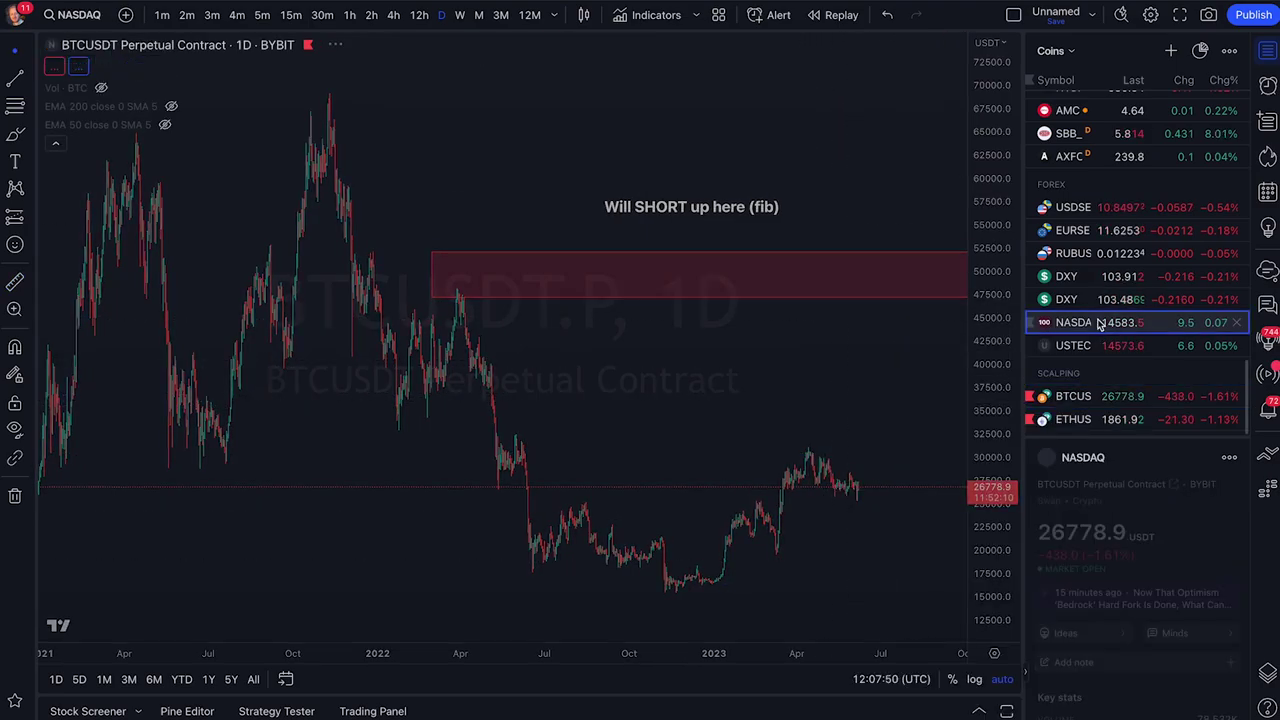
pyautogui.scroll(-4, 901, 333)
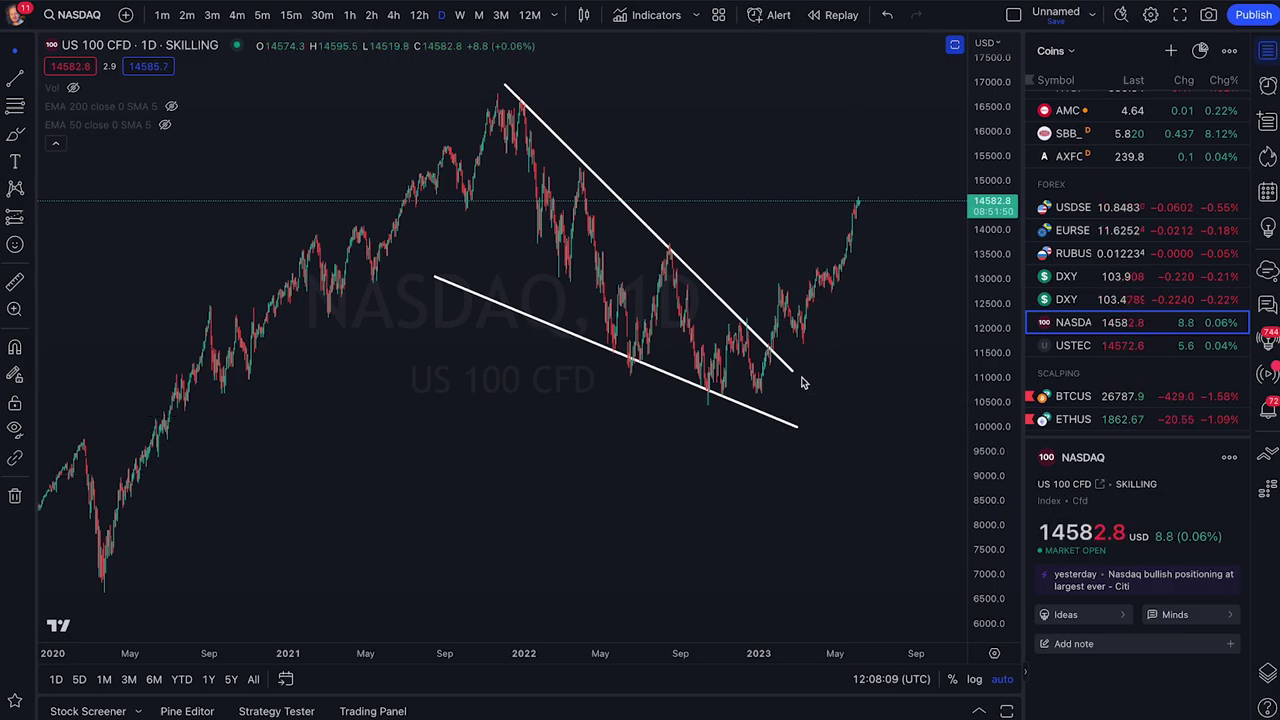
pyautogui.moveTo(760, 310)
pyautogui.mouseDown()
pyautogui.moveTo(770, 345)
pyautogui.moveTo(877, 180)
pyautogui.mouseUp()
pyautogui.moveTo(786, 346); pyautogui.dragTo(836, 336)
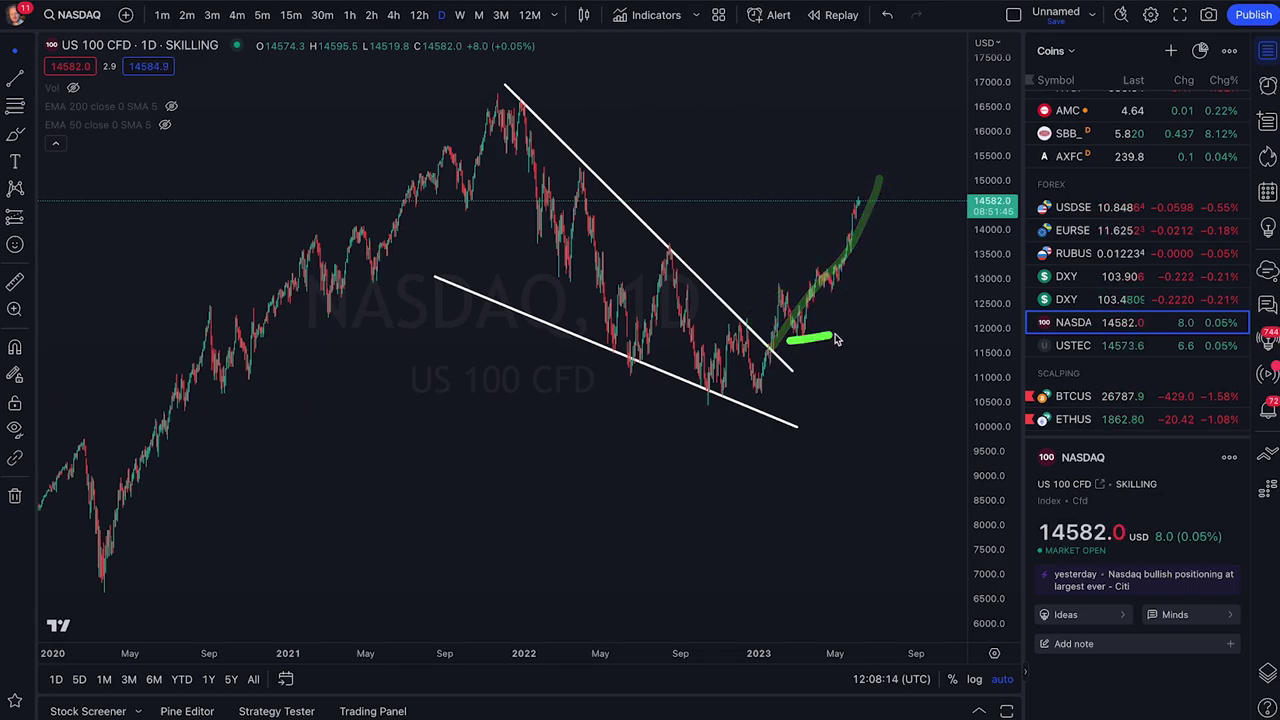
pyautogui.scroll(2, 882, 371)
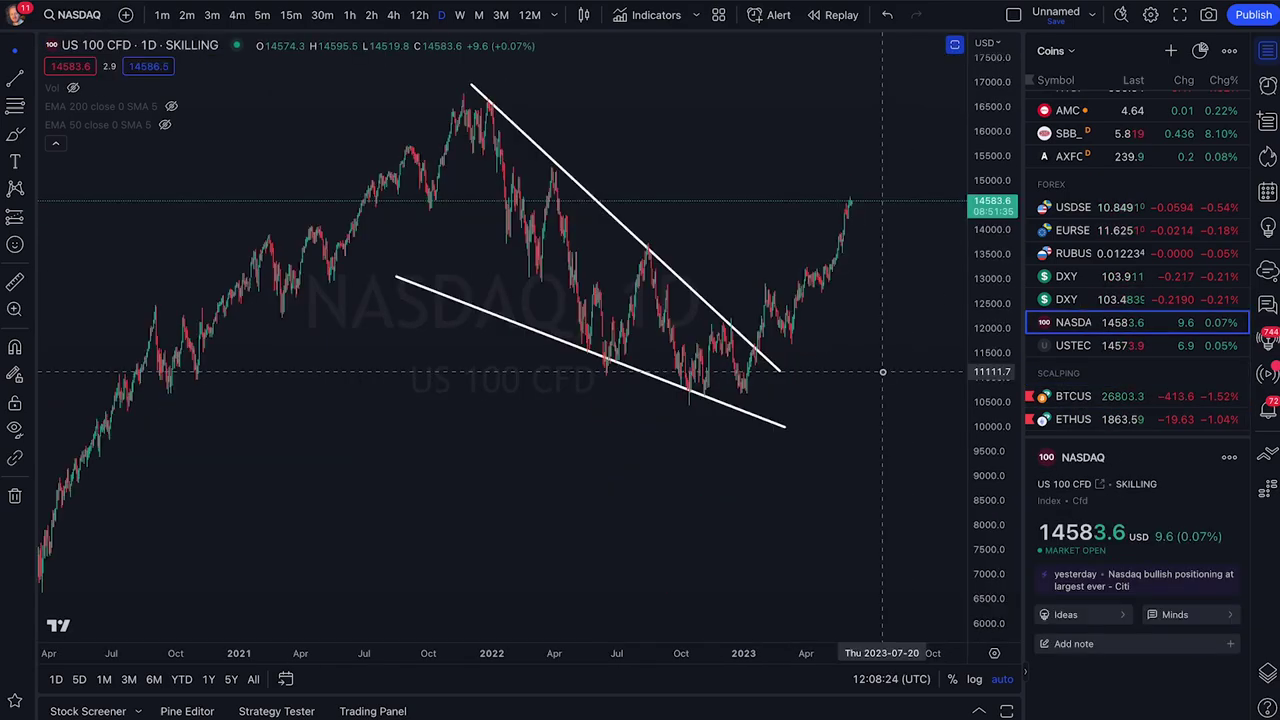
pyautogui.moveTo(818, 256); pyautogui.dragTo(857, 200)
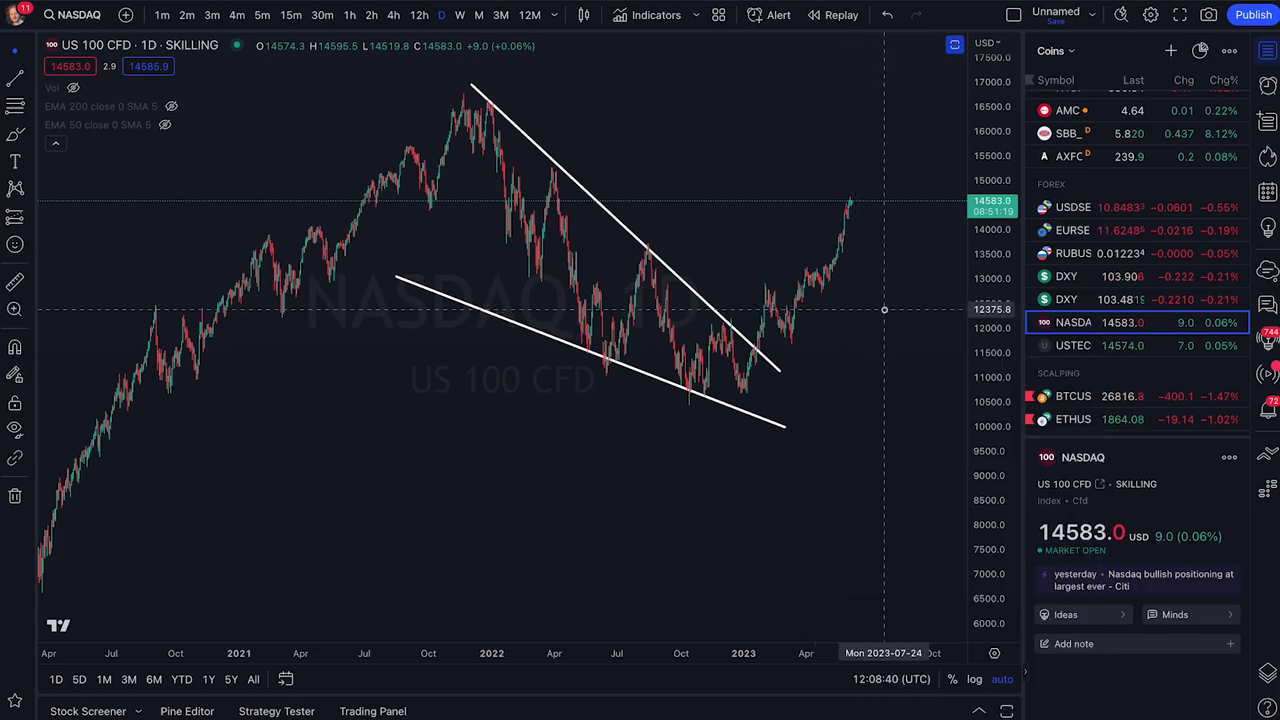
pyautogui.moveTo(834, 346); pyautogui.dragTo(869, 363)
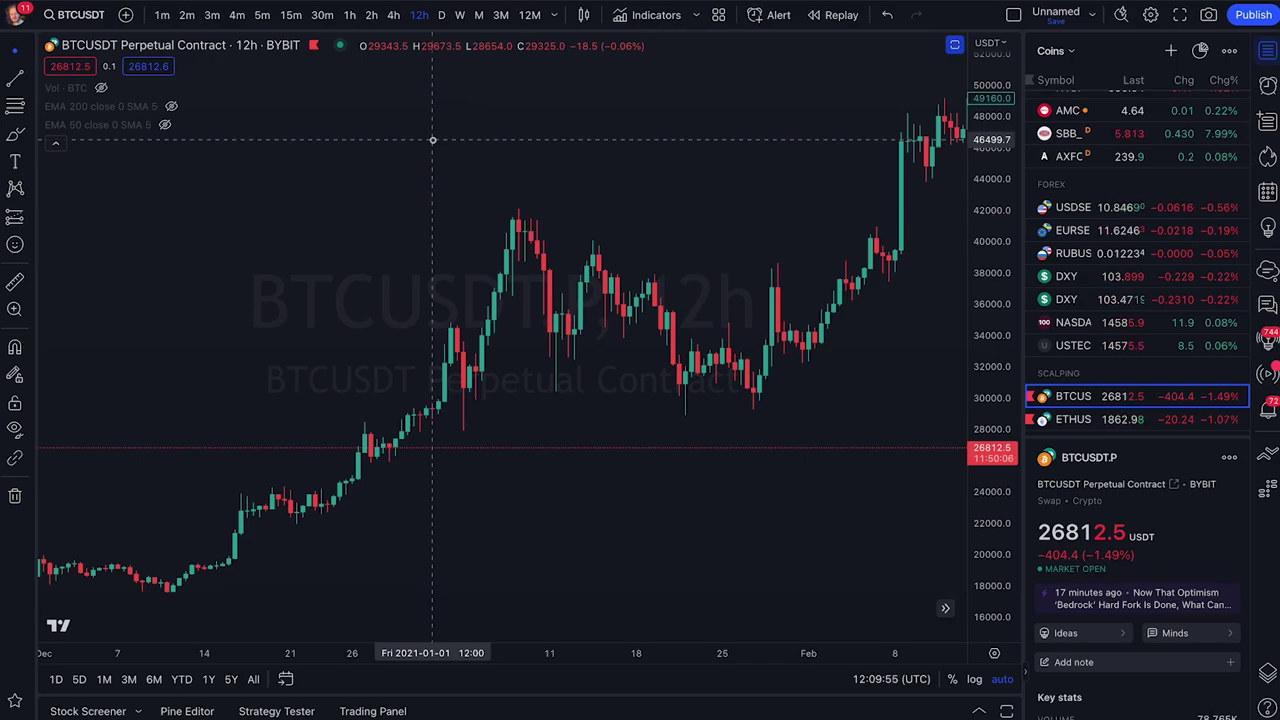
# Step: Draw a descending trend line on the 12-hour BTCUSDT chart from about 41640 on 8 January 2021 to about 32100 in early February
pyautogui.click(15, 78)
pyautogui.click(518, 216)
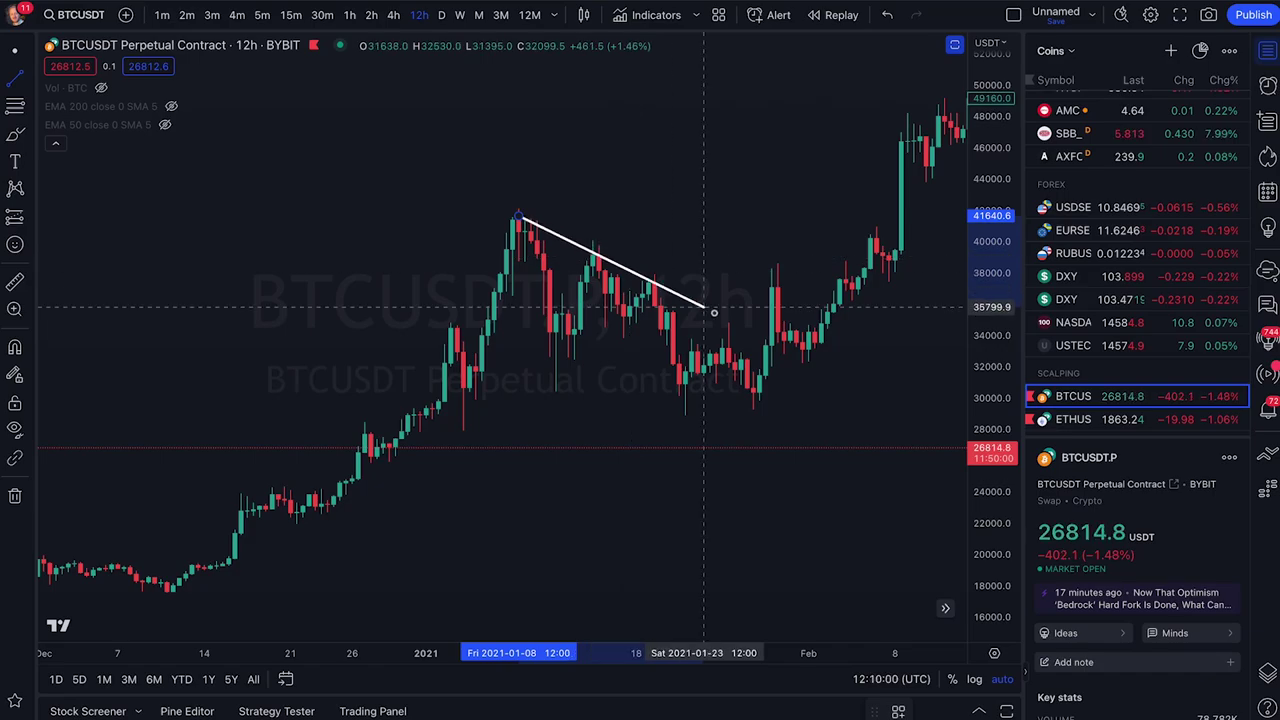
pyautogui.click(833, 365)
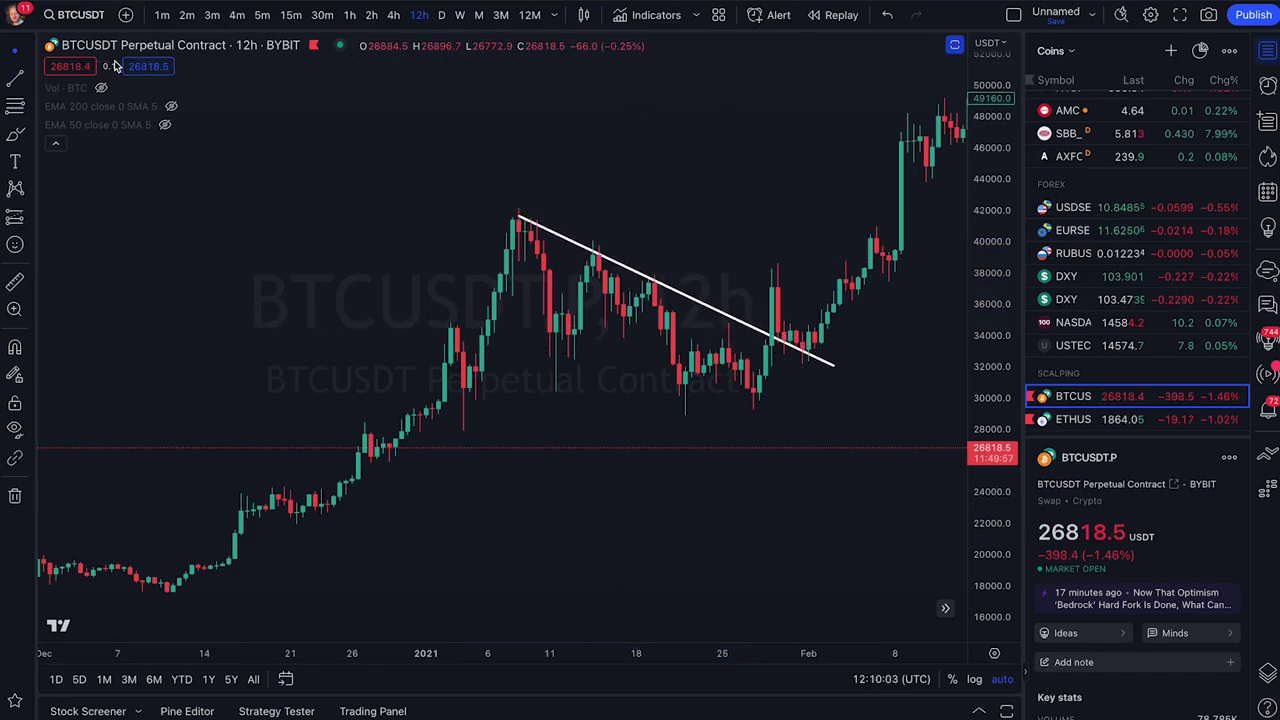
# Step: Draw the lower trend line under the swing lows to about 29370 on 3 February 2021, extending its start to about 33640 on 7 January
pyautogui.click(15, 78)
pyautogui.click(524, 347)
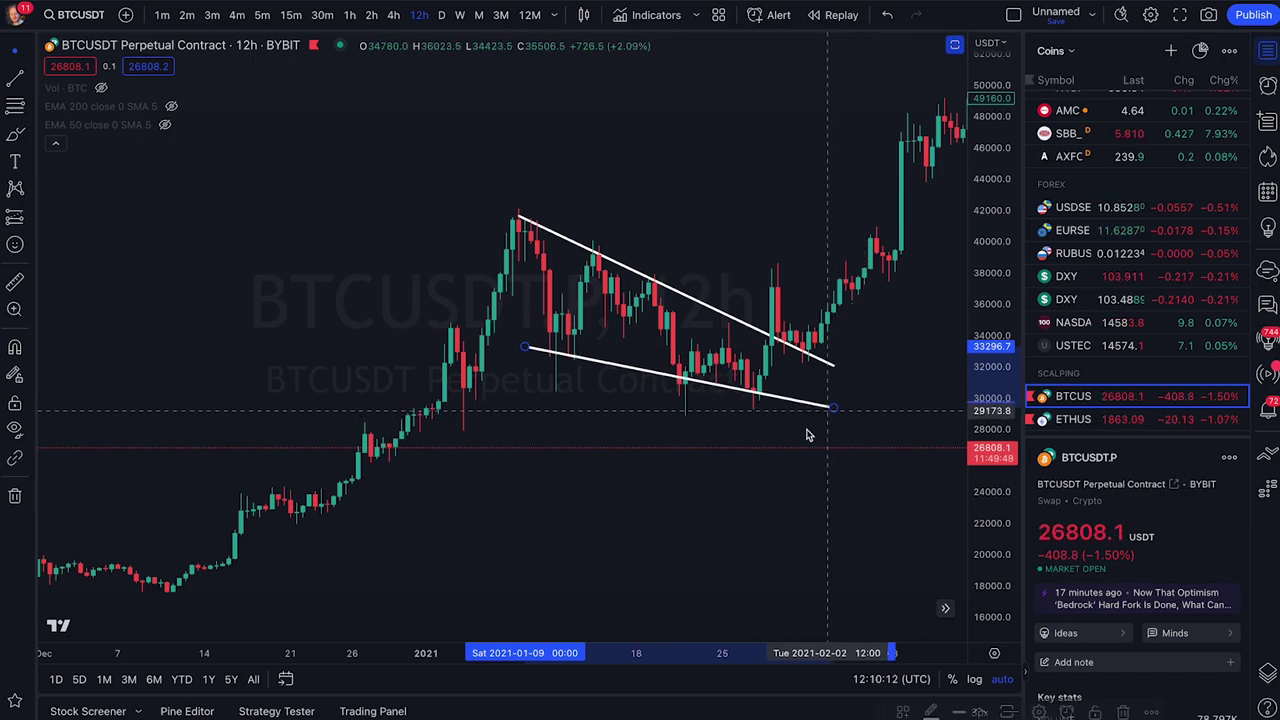
pyautogui.click(830, 408)
pyautogui.moveTo(524, 347); pyautogui.dragTo(502, 345)
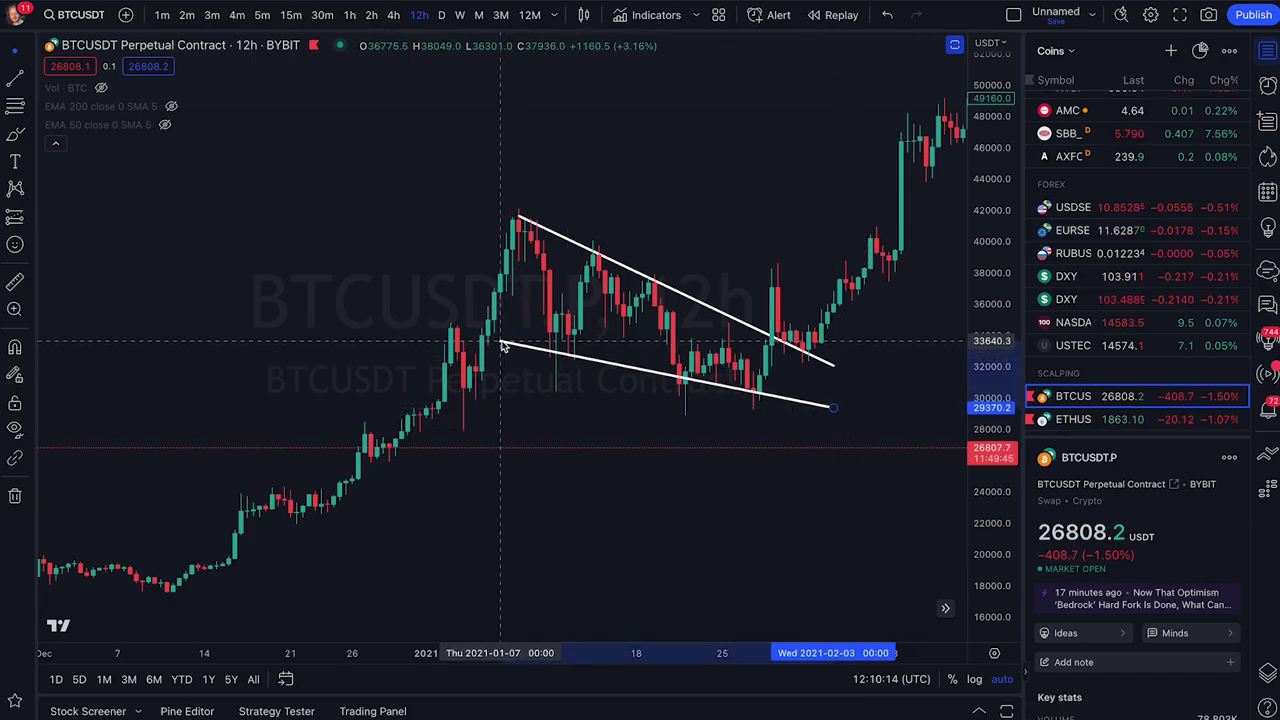
# Step: Mark the price touches along the upper and lower trend lines of the BTCUSDT falling wedge
pyautogui.click(365, 187)
pyautogui.moveTo(520, 212)
pyautogui.mouseDown()
pyautogui.moveTo(498, 235)
pyautogui.moveTo(522, 212)
pyautogui.mouseUp()
pyautogui.moveTo(602, 236)
pyautogui.mouseDown()
pyautogui.moveTo(590, 248)
pyautogui.moveTo(652, 270)
pyautogui.mouseUp()
pyautogui.moveTo(752, 333); pyautogui.dragTo(782, 345)
pyautogui.moveTo(580, 334); pyautogui.dragTo(572, 340)
pyautogui.moveTo(676, 374); pyautogui.dragTo(680, 372)
pyautogui.moveTo(771, 378)
pyautogui.mouseDown()
pyautogui.moveTo(770, 402)
pyautogui.moveTo(503, 343)
pyautogui.mouseUp()
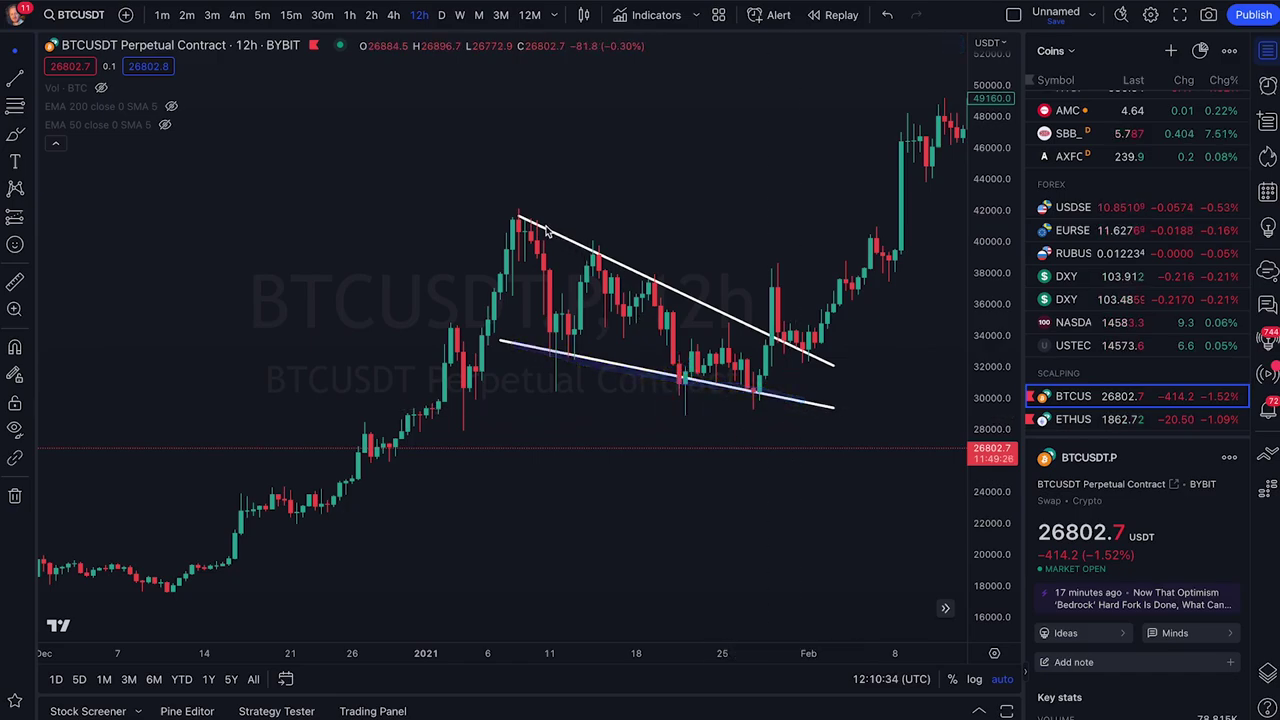
# Step: Trace the breakout above the wedge's upper line and measure the rise from 29 January to the peak on 22 February 2021
pyautogui.moveTo(546, 230); pyautogui.dragTo(742, 322)
pyautogui.moveTo(857, 375)
pyautogui.mouseDown()
pyautogui.moveTo(754, 406)
pyautogui.moveTo(787, 336)
pyautogui.mouseUp()
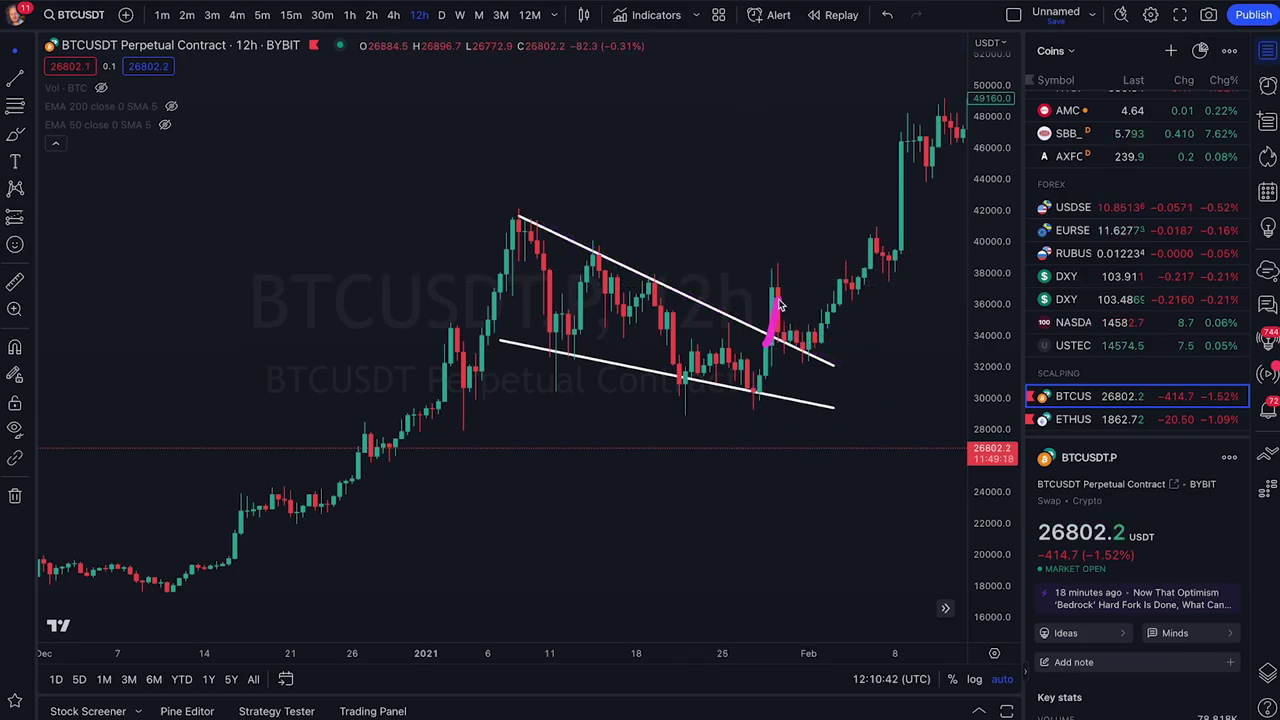
pyautogui.moveTo(783, 318)
pyautogui.mouseDown()
pyautogui.moveTo(771, 240)
pyautogui.moveTo(569, 211)
pyautogui.mouseUp()
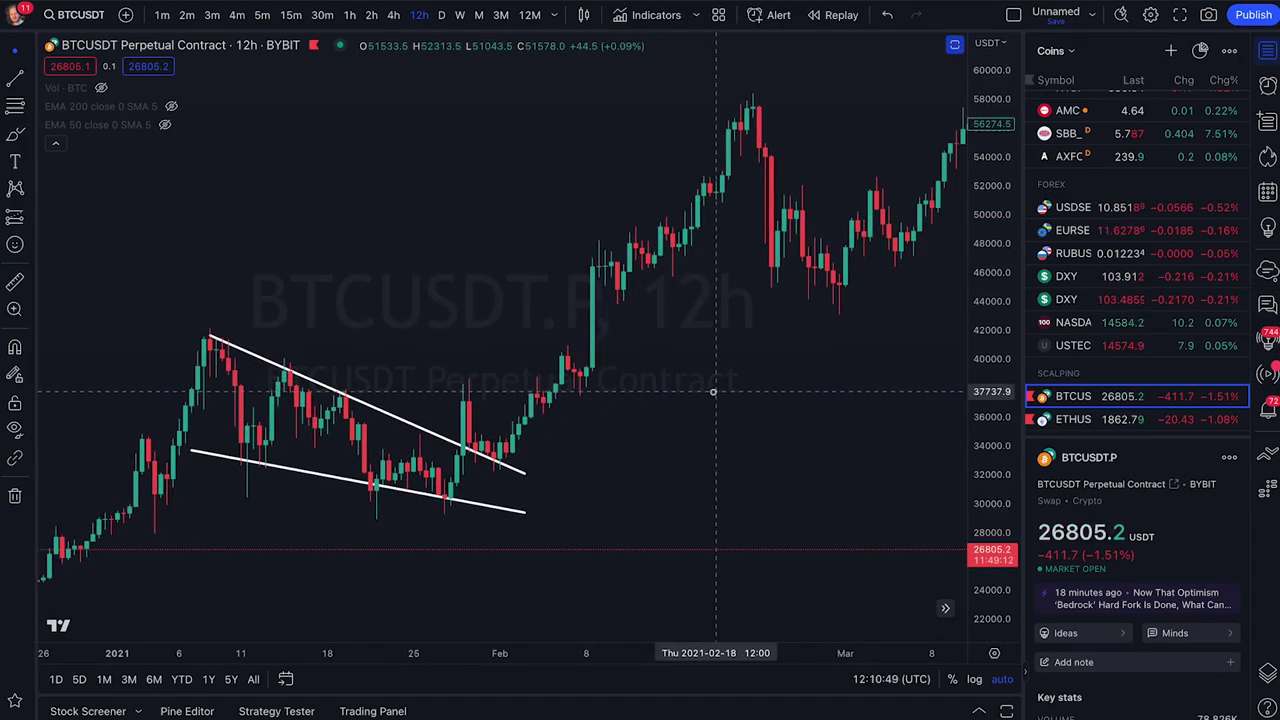
pyautogui.keyDown('shift'); pyautogui.click(468, 425); pyautogui.keyUp('shift')
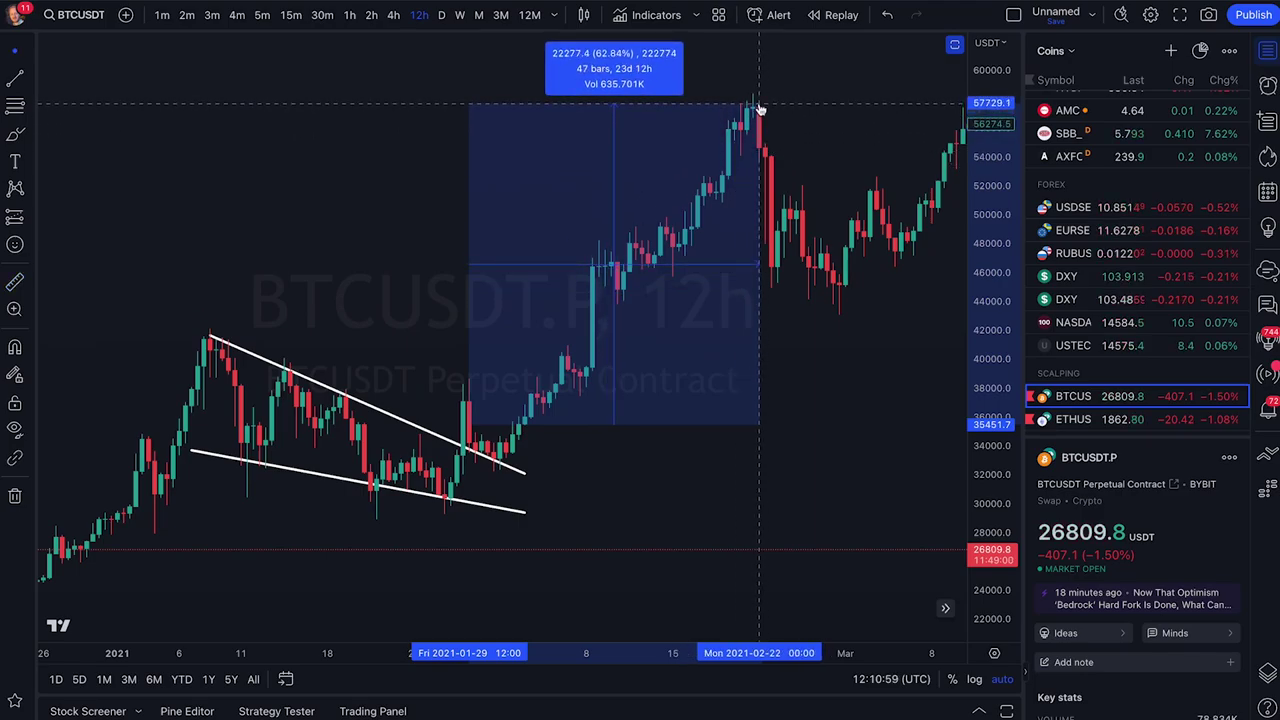
pyautogui.press('Escape')
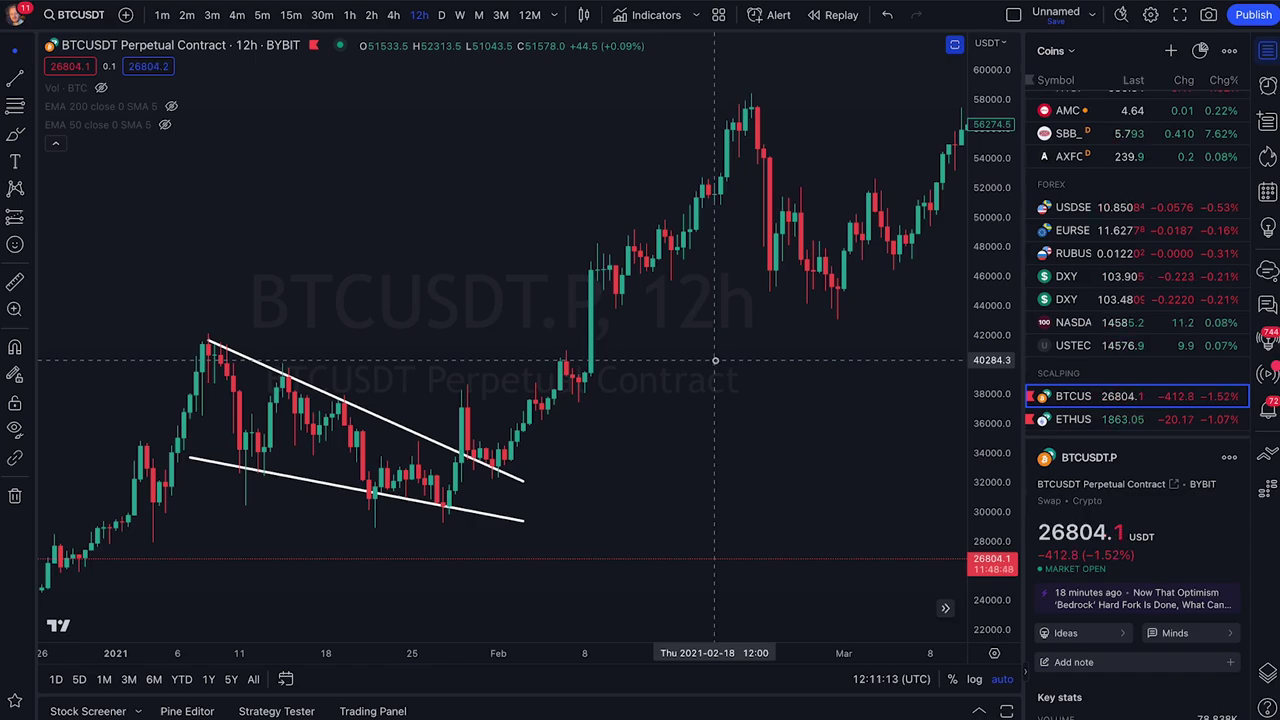
# Step: Return to the NASDAQ chart and switch it to the daily timeframe with the entire falling wedge and following rally in view
pyautogui.press('Up')
pyautogui.press('Up')
pyautogui.scroll(-5, 610, 200)
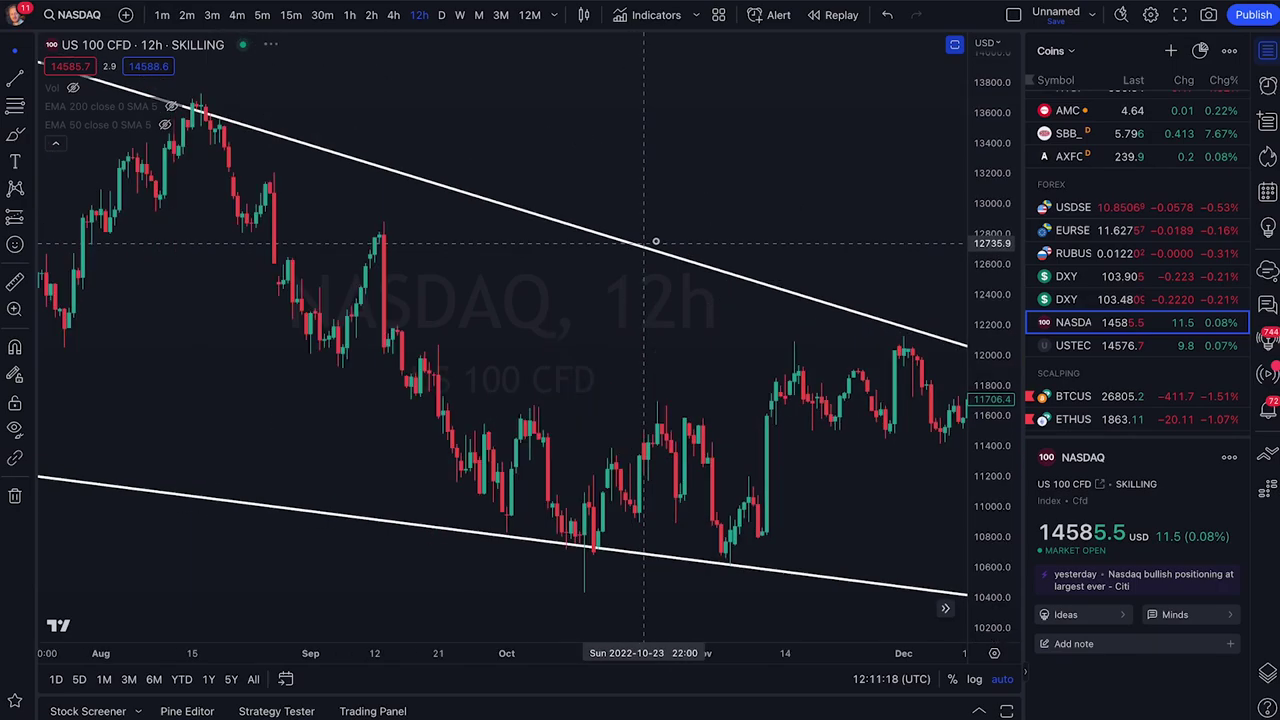
pyautogui.click(441, 15)
pyautogui.scroll(4, 607, 199)
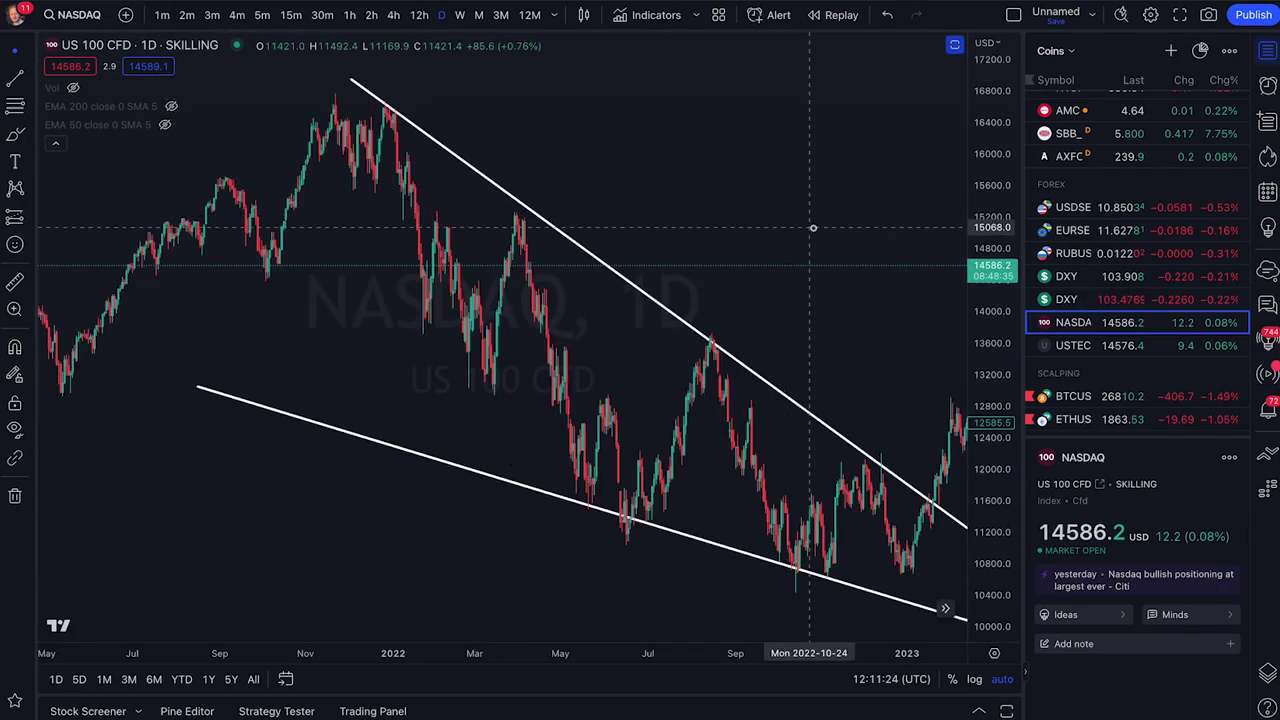
pyautogui.scroll(-4, 760, 214)
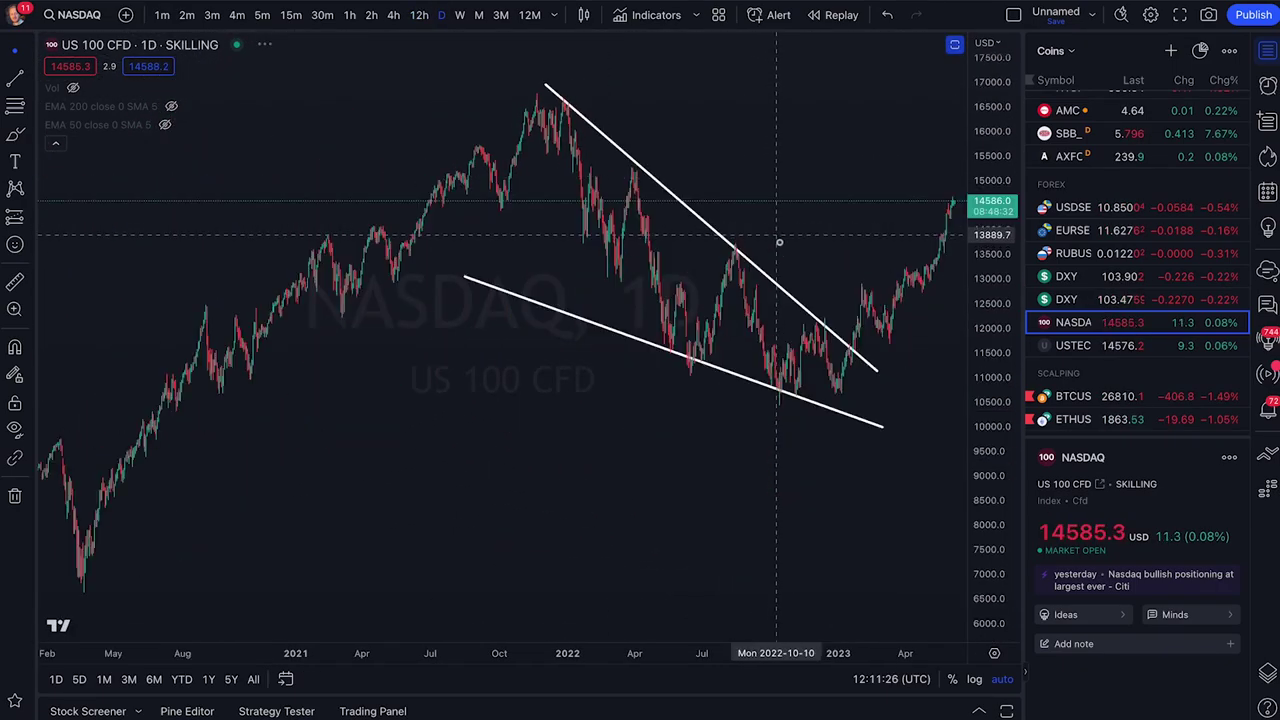
pyautogui.hscroll(3, 670, 406)
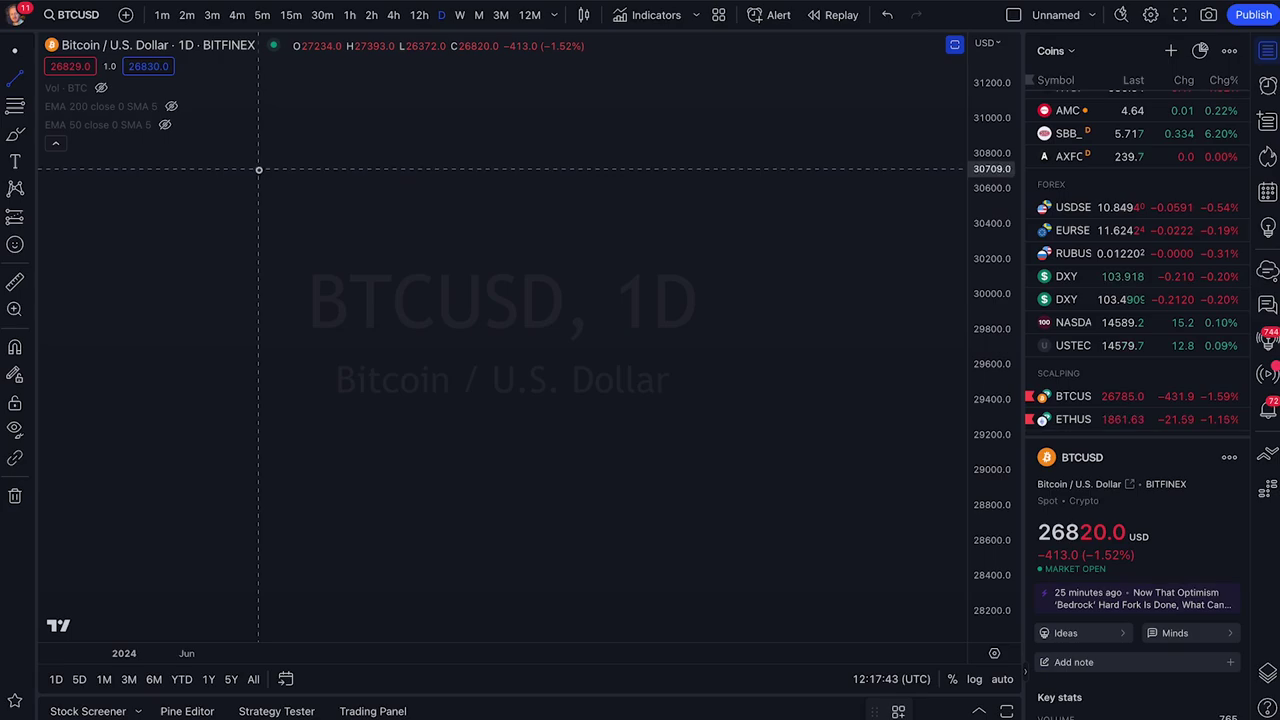
# Step: On the empty BTCUSD chart, draw a horizontal line at about 30709 and a rising line from about 29470 that meets its far end
pyautogui.moveTo(258, 168); pyautogui.dragTo(922, 168)
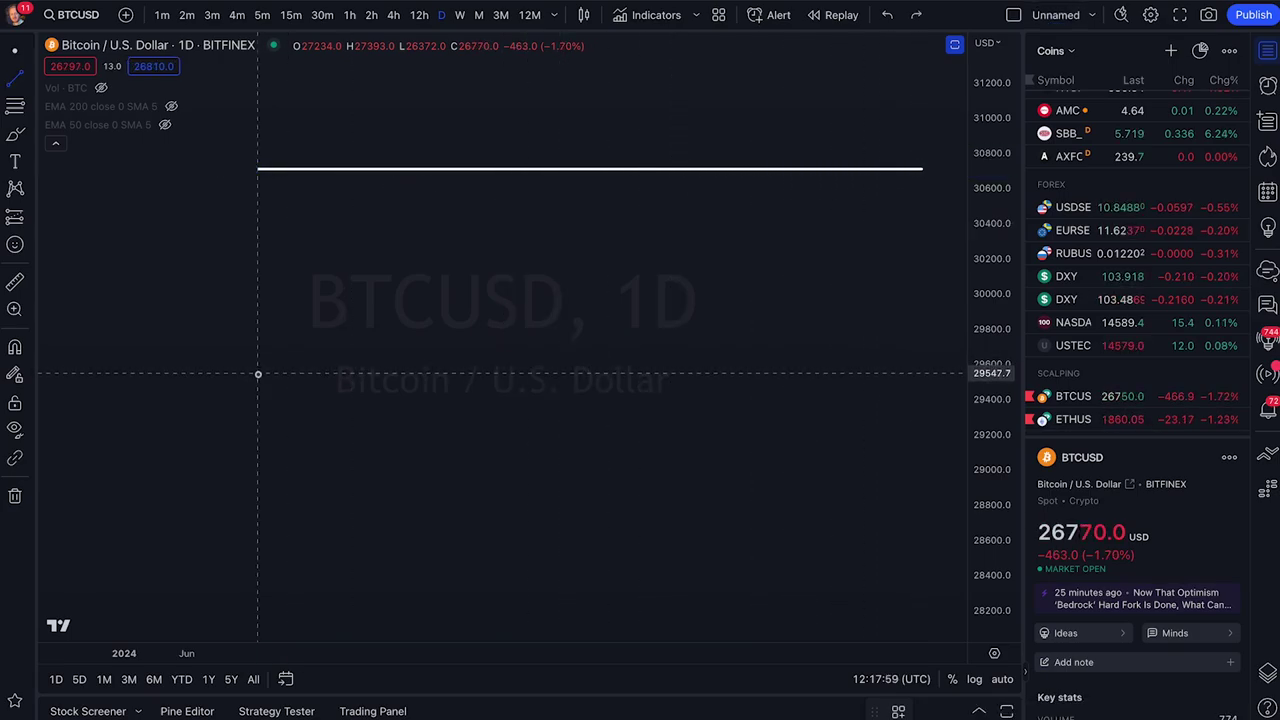
pyautogui.moveTo(257, 381)
pyautogui.mouseDown()
pyautogui.moveTo(391, 349)
pyautogui.moveTo(694, 229)
pyautogui.moveTo(924, 170)
pyautogui.mouseUp()
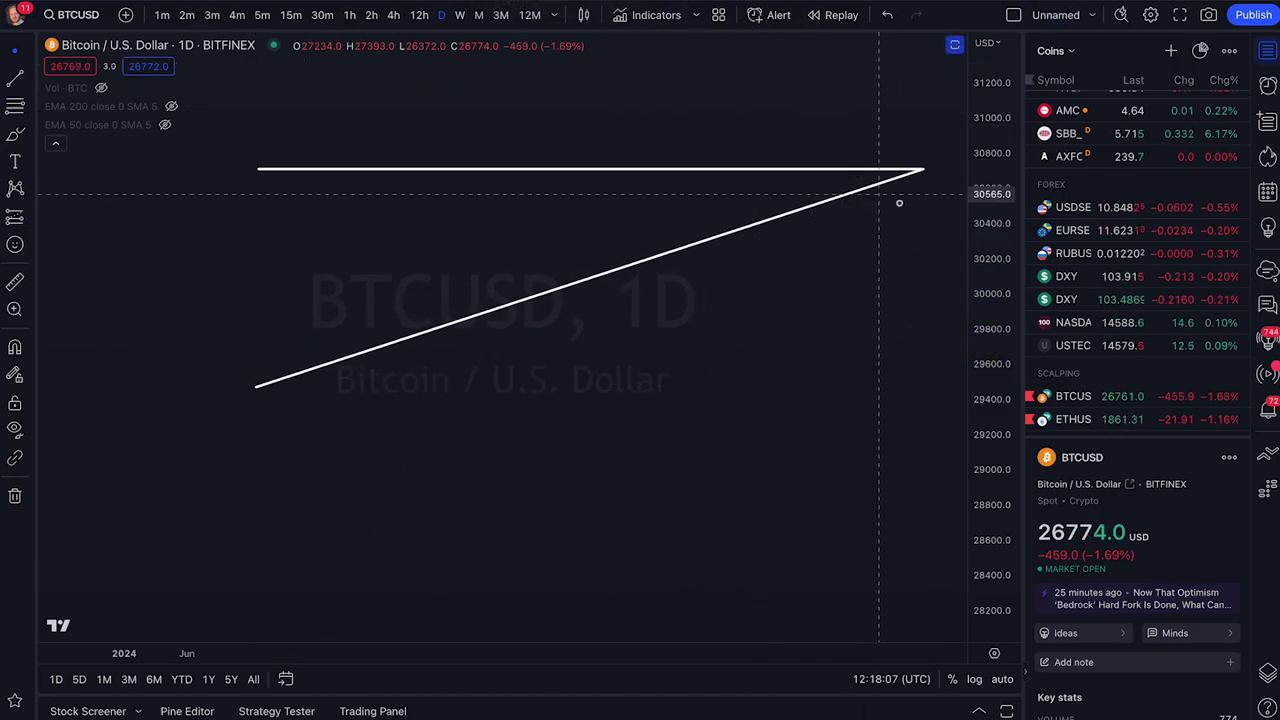
# Step: Draw a steep lead-in rise from about 28540 to the horizontal line and a price zigzag bouncing between both triangle lines
pyautogui.moveTo(988, 250); pyautogui.dragTo(600, 420)
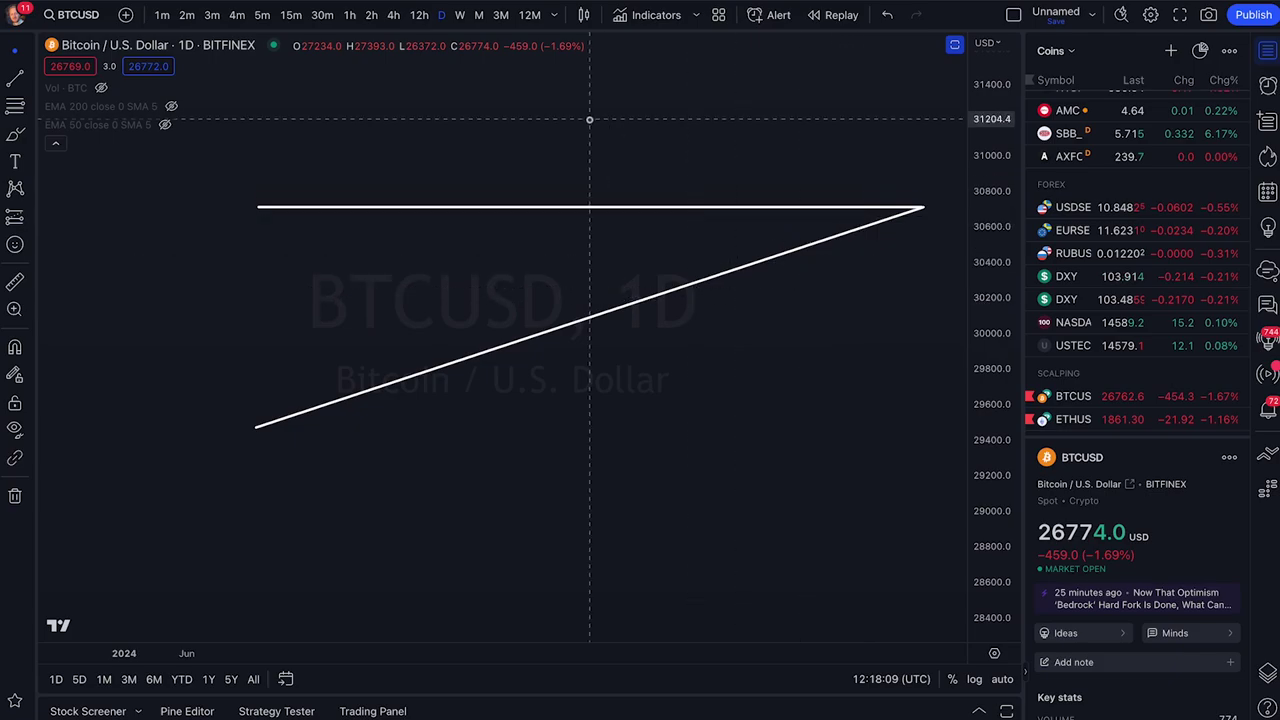
pyautogui.moveTo(143, 592)
pyautogui.mouseDown()
pyautogui.moveTo(234, 410)
pyautogui.moveTo(272, 228)
pyautogui.moveTo(260, 208)
pyautogui.moveTo(320, 291)
pyautogui.moveTo(349, 391)
pyautogui.moveTo(414, 351)
pyautogui.moveTo(477, 209)
pyautogui.mouseUp()
pyautogui.click(15, 77)
pyautogui.click(12, 80)
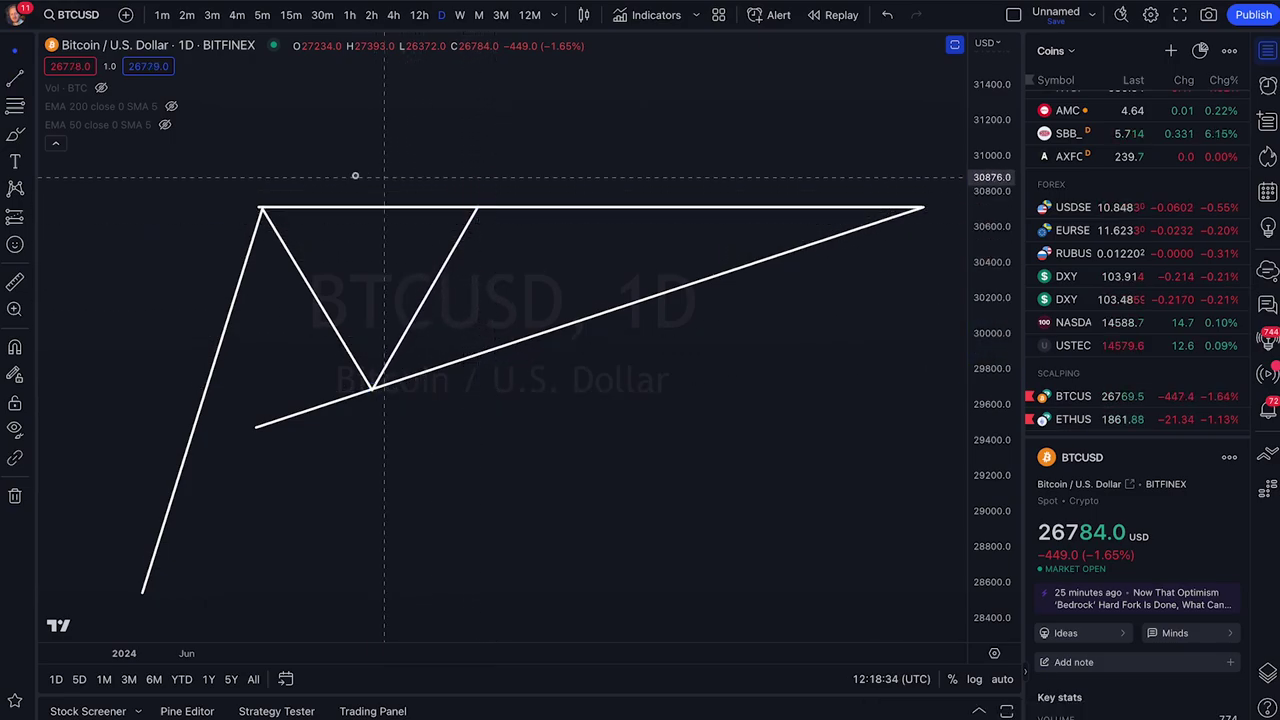
pyautogui.moveTo(483, 218)
pyautogui.mouseDown()
pyautogui.moveTo(586, 294)
pyautogui.moveTo(580, 319)
pyautogui.moveTo(663, 209)
pyautogui.mouseUp()
pyautogui.click(15, 78)
pyautogui.click(686, 235)
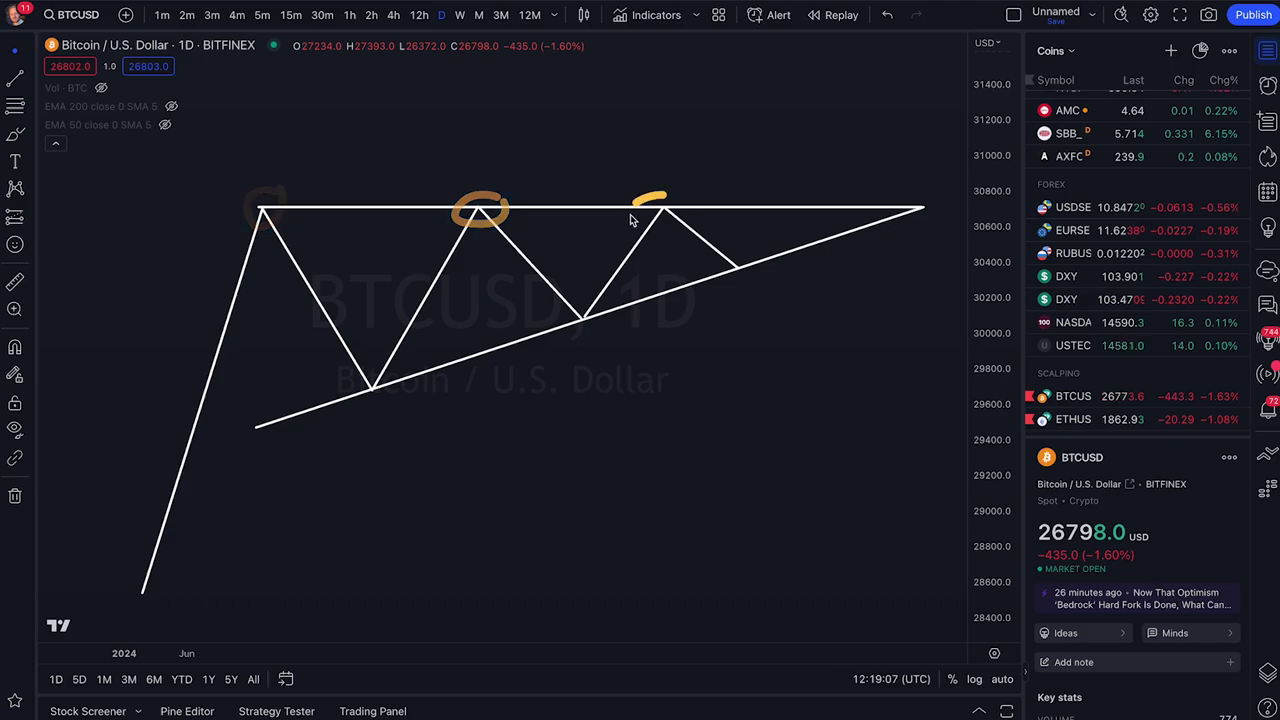
# Step: Highlight the ascending triangle's rising lows and equal highs, the rise leading into it and the breakout above the horizontal line
pyautogui.click(390, 382)
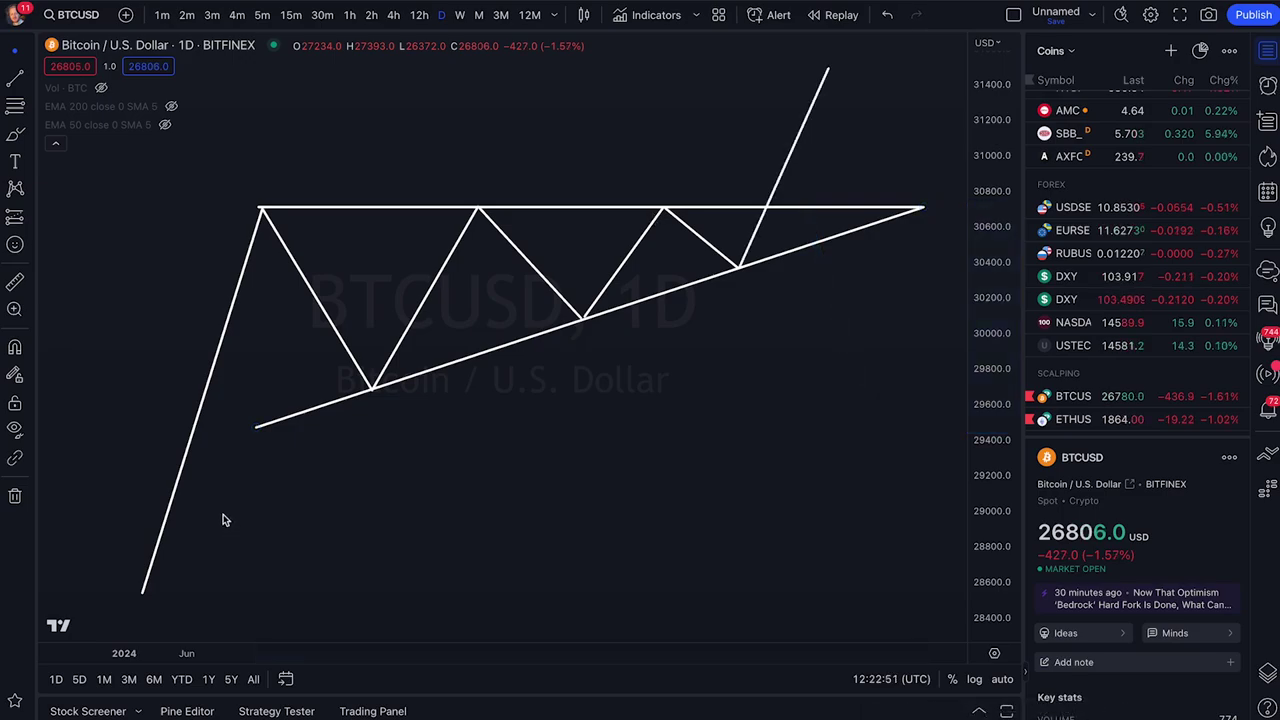
pyautogui.moveTo(144, 587)
pyautogui.mouseDown()
pyautogui.moveTo(265, 207)
pyautogui.moveTo(372, 383)
pyautogui.mouseUp()
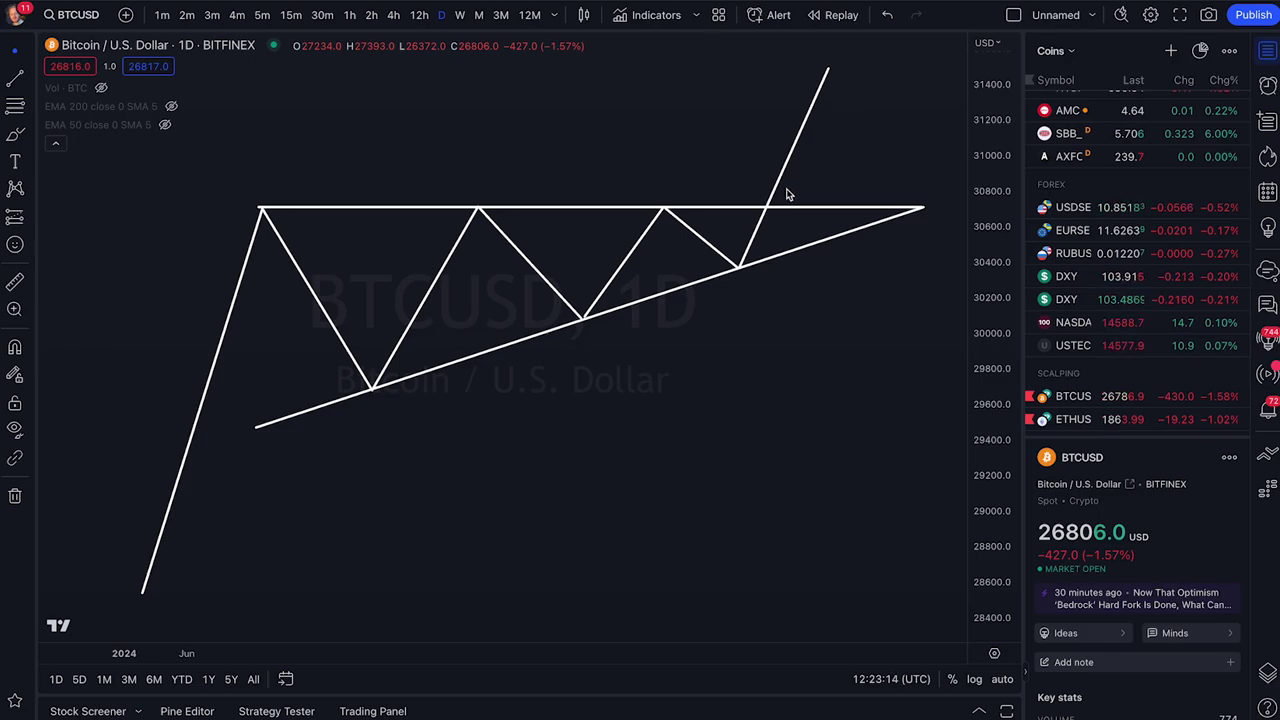
pyautogui.moveTo(742, 191); pyautogui.dragTo(792, 189)
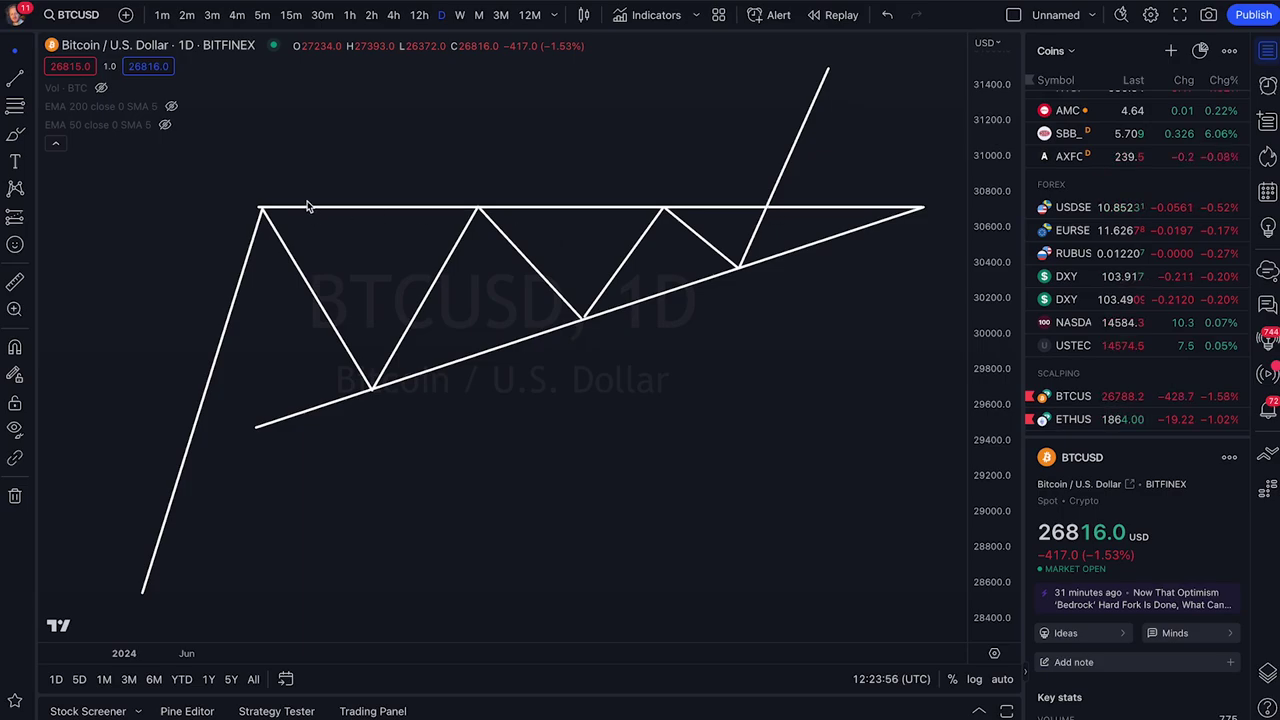
pyautogui.moveTo(455, 222); pyautogui.dragTo(520, 220)
pyautogui.moveTo(600, 232); pyautogui.dragTo(645, 190)
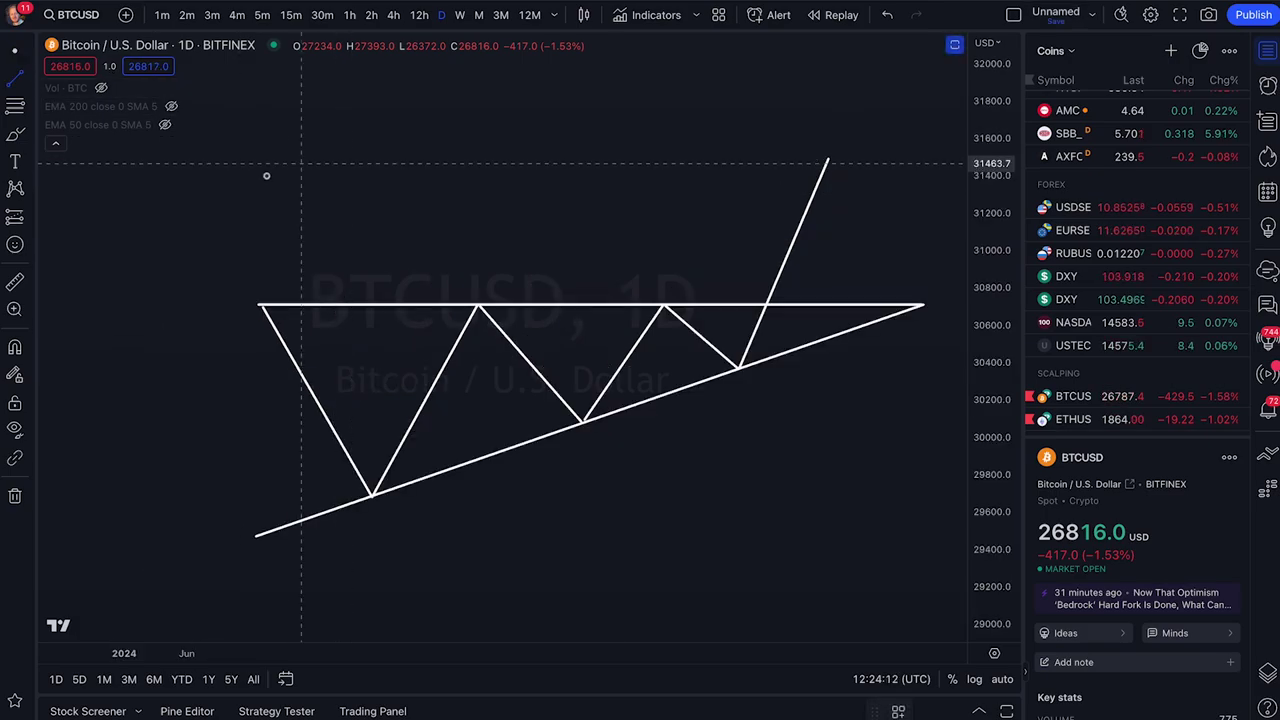
# Step: Draw a falling lead-in leg from about 31887 to the start of the triangle's horizontal line and trace the move into the pattern
pyautogui.click(207, 85)
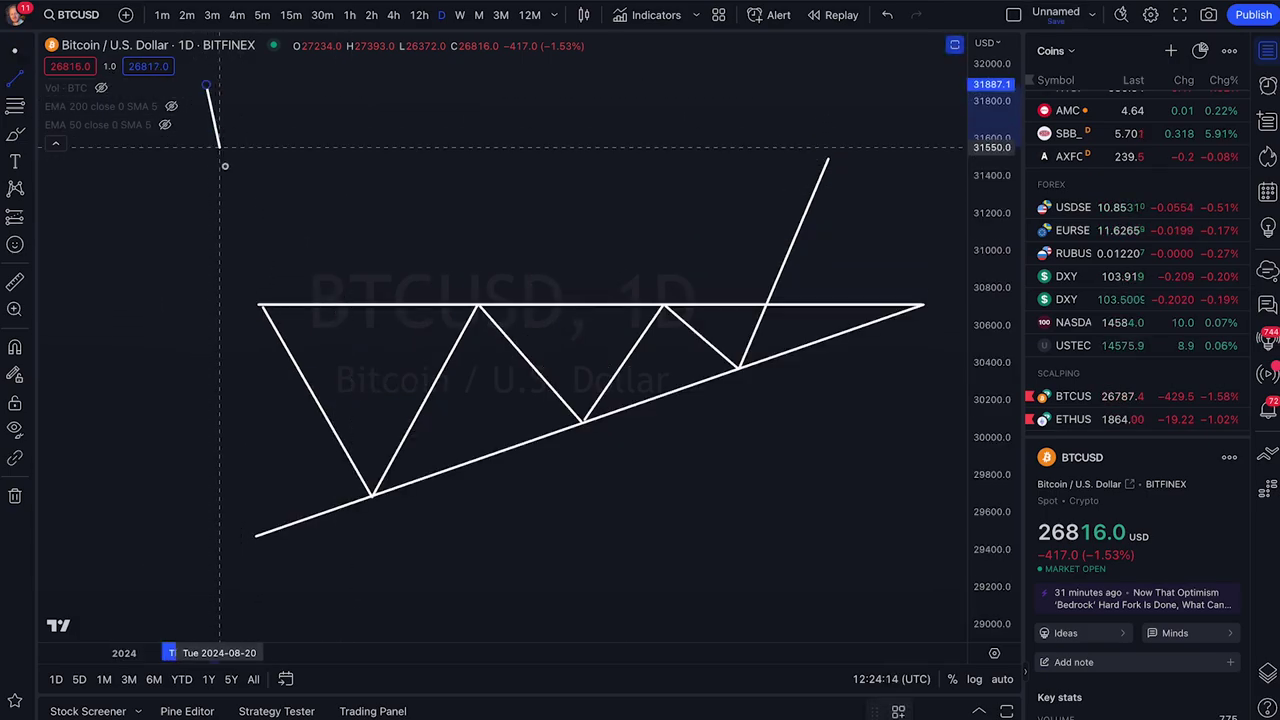
pyautogui.click(261, 306)
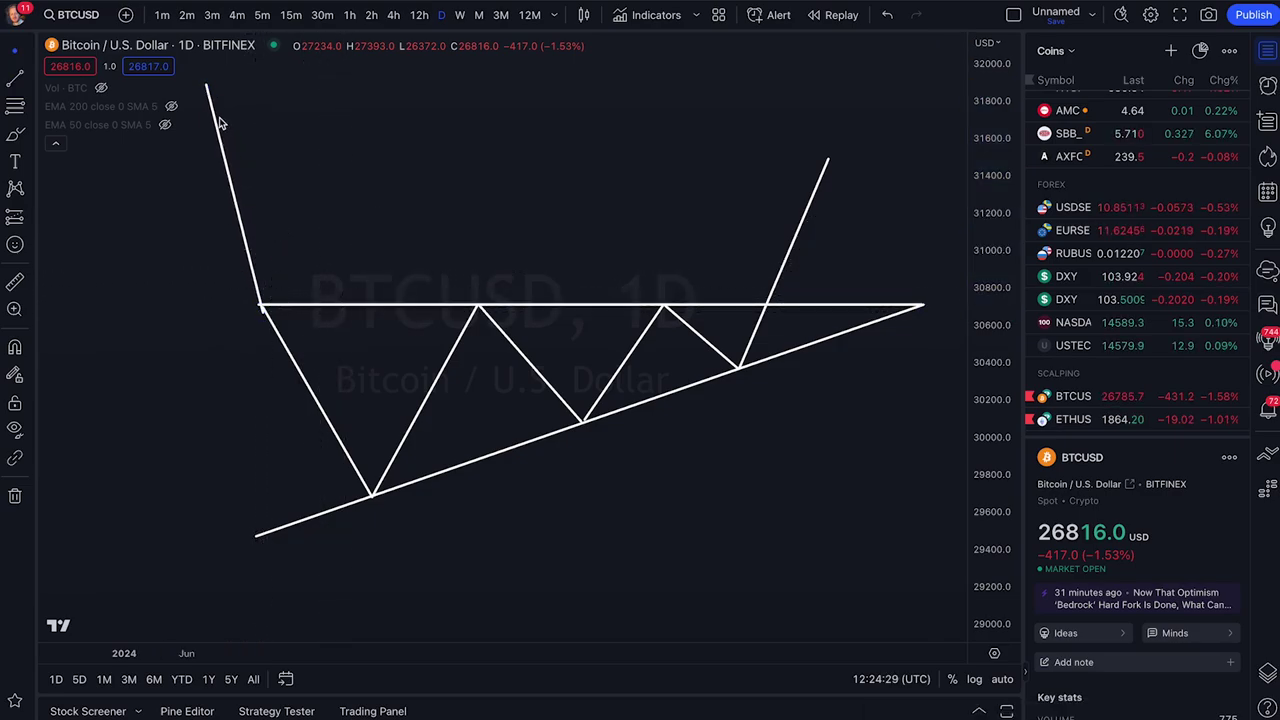
pyautogui.moveTo(207, 86); pyautogui.dragTo(249, 398)
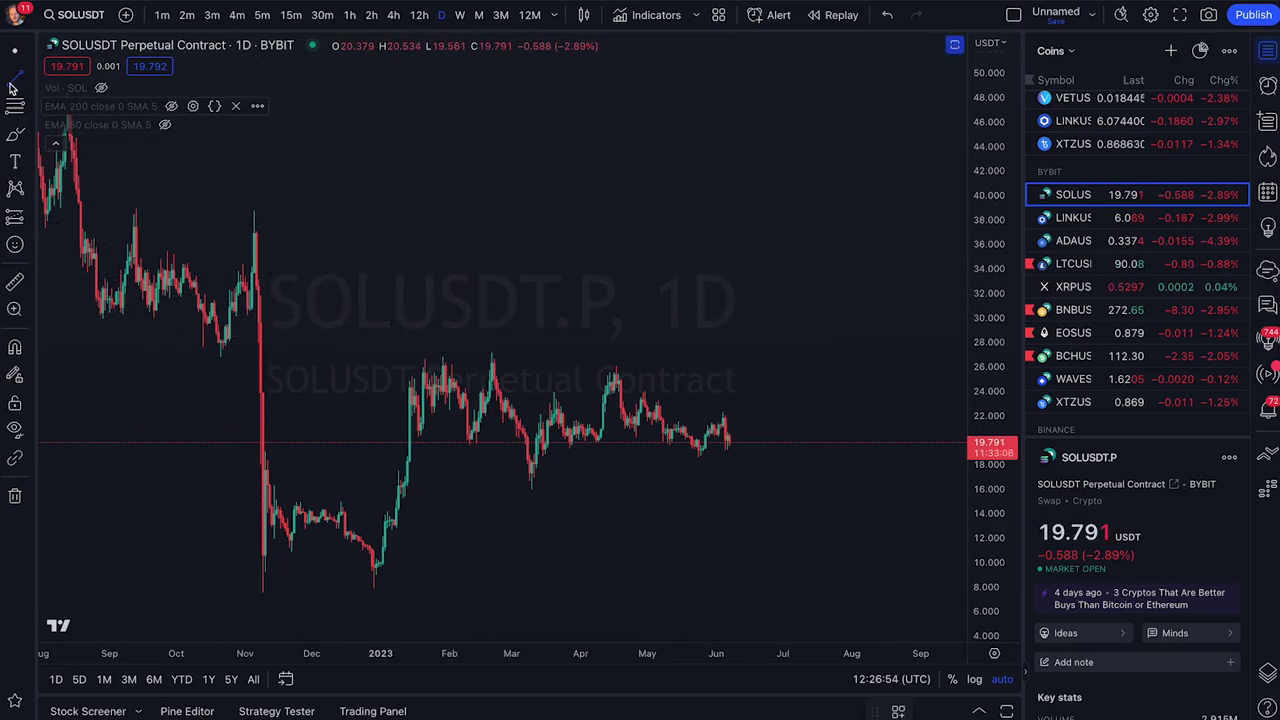
# Step: Highlight the horizontal resistance along the January to April 2023 highs on the daily SOLUSDT chart
pyautogui.moveTo(408, 365)
pyautogui.mouseDown()
pyautogui.moveTo(452, 350)
pyautogui.moveTo(428, 332)
pyautogui.mouseUp()
pyautogui.moveTo(512, 352)
pyautogui.mouseDown()
pyautogui.moveTo(474, 358)
pyautogui.moveTo(500, 378)
pyautogui.mouseUp()
pyautogui.moveTo(630, 356)
pyautogui.mouseDown()
pyautogui.moveTo(604, 385)
pyautogui.moveTo(634, 332)
pyautogui.mouseUp()
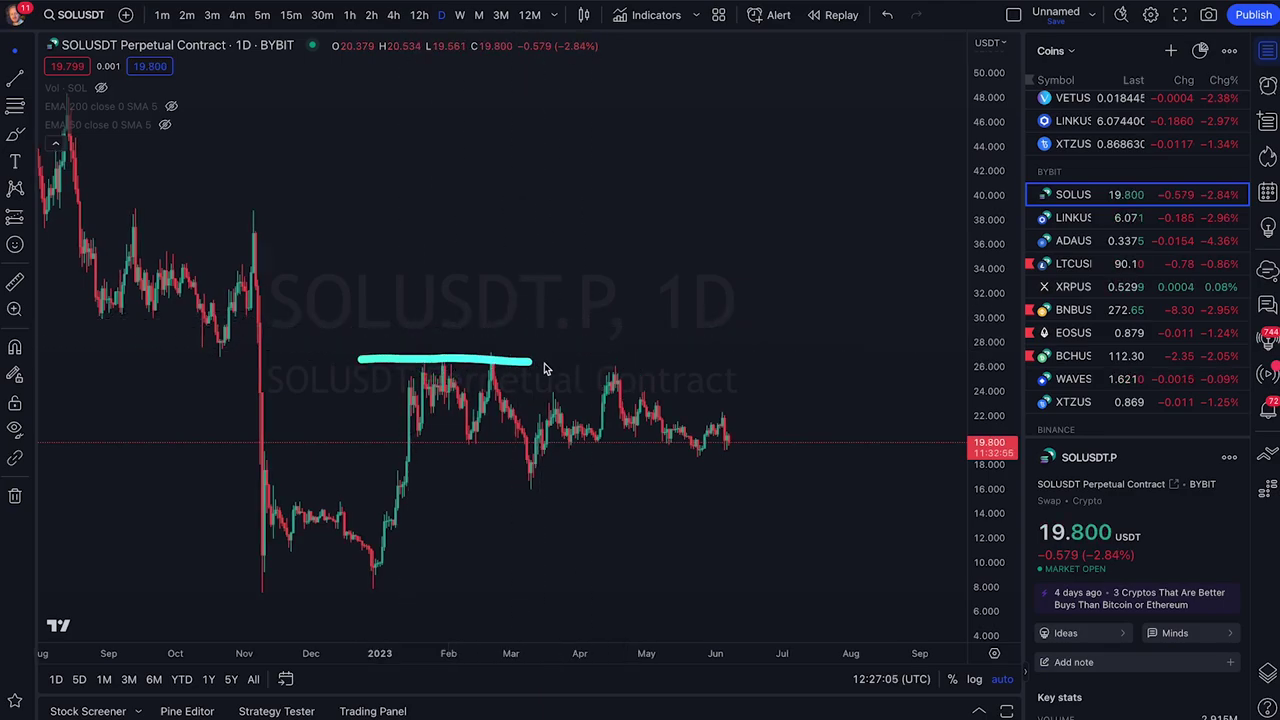
pyautogui.moveTo(742, 374); pyautogui.dragTo(766, 357)
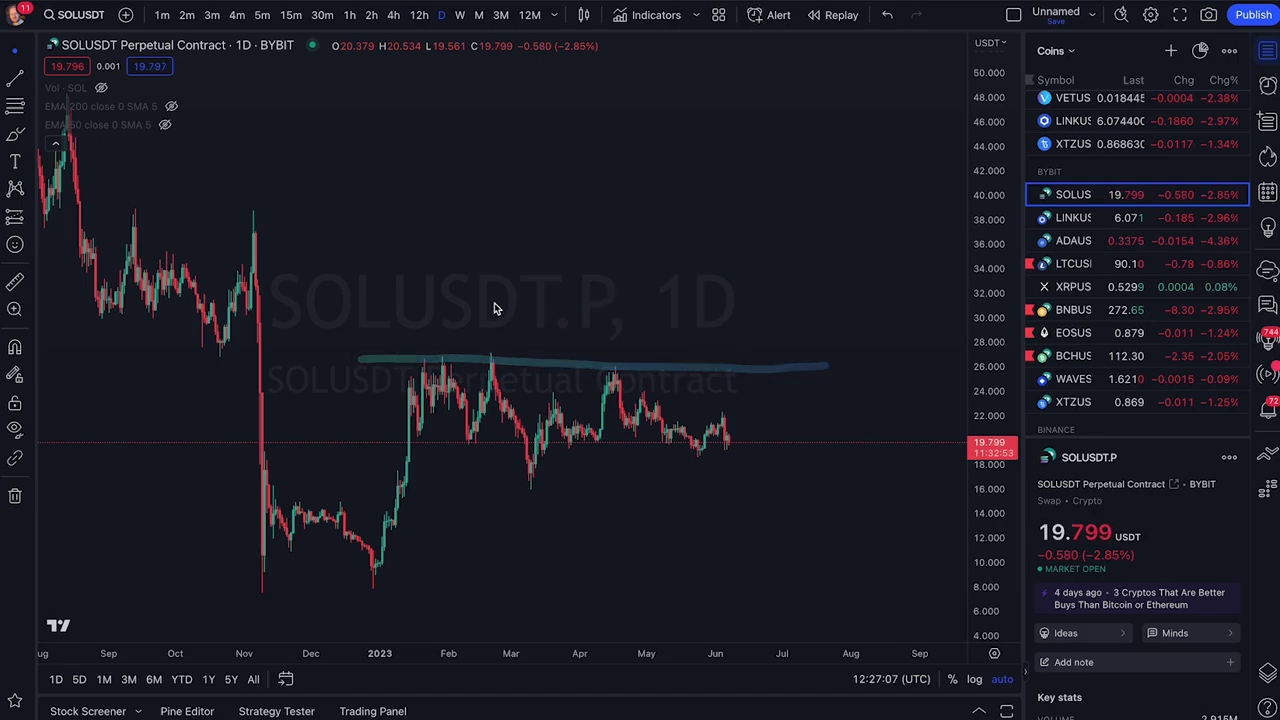
# Step: Draw a horizontal trend line at about 26 across the SOLUSDT highs from January 2023 and mark its touches
pyautogui.click(15, 75)
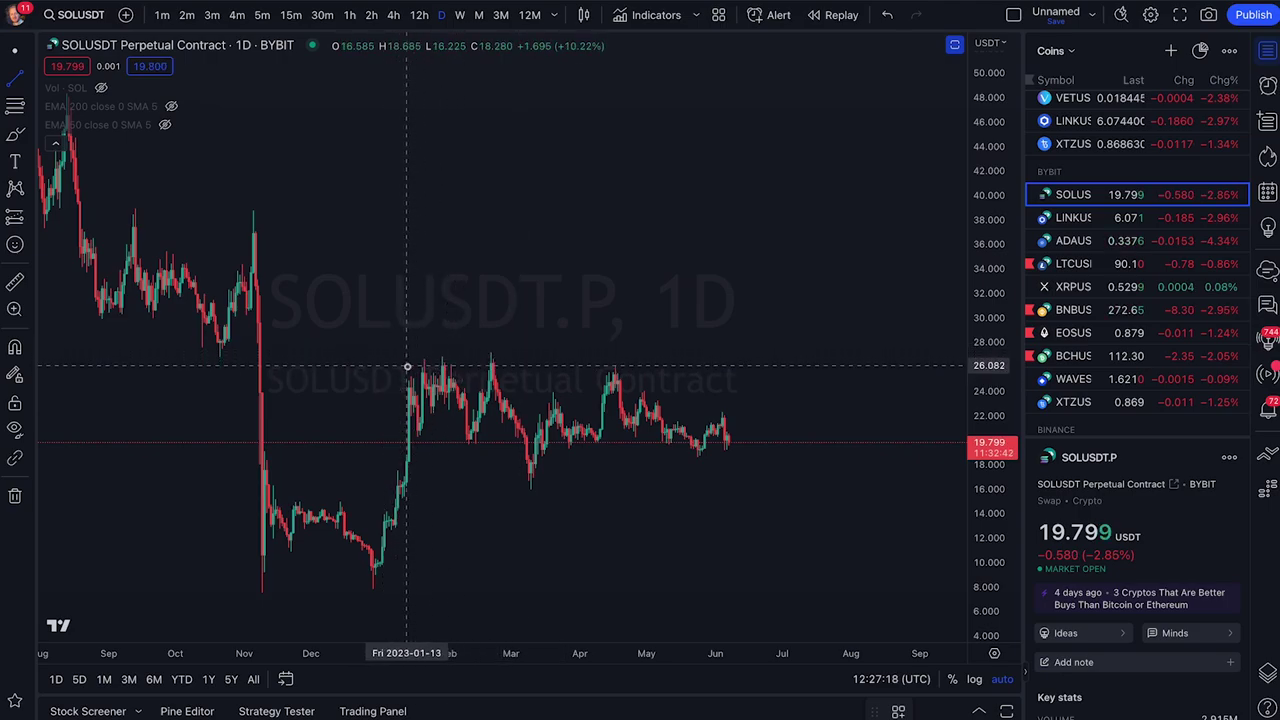
pyautogui.moveTo(397, 367); pyautogui.dragTo(895, 367)
pyautogui.click(420, 362)
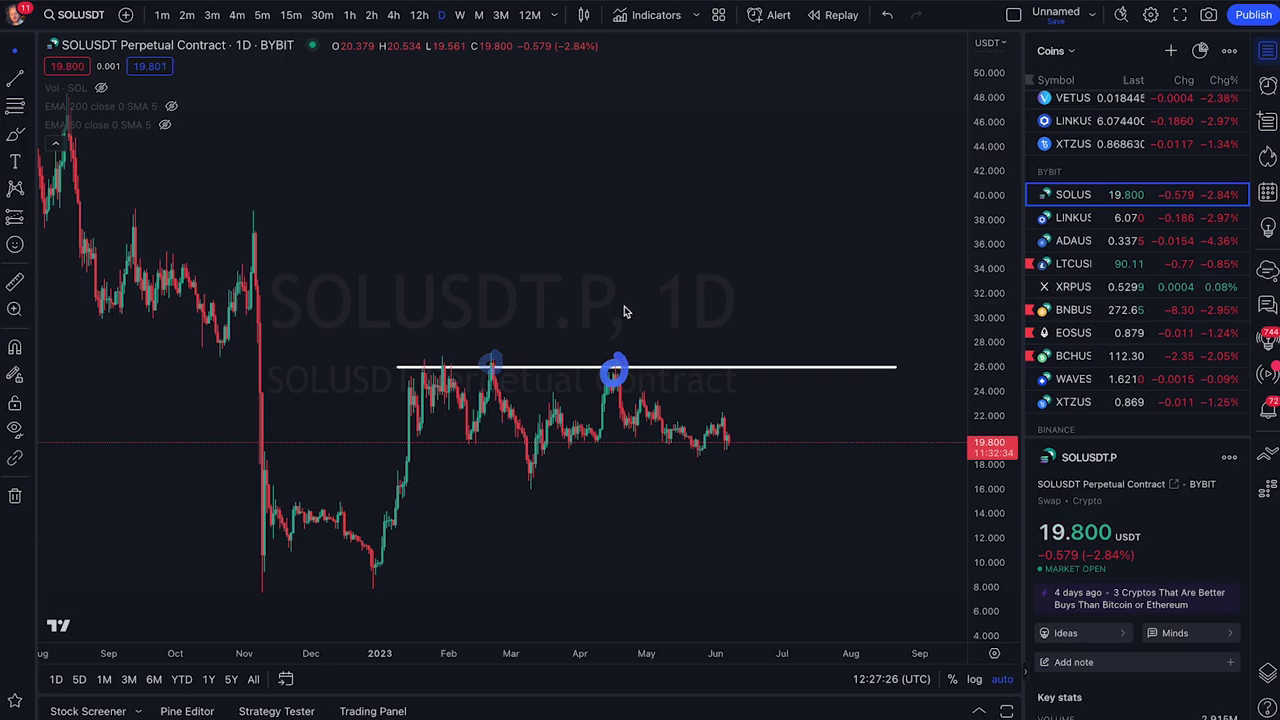
# Step: Mark the successive higher lows beneath the SOLUSDT resistance line, from the early January 2023 low to the latest one
pyautogui.click(383, 563)
pyautogui.click(389, 559)
pyautogui.click(528, 475)
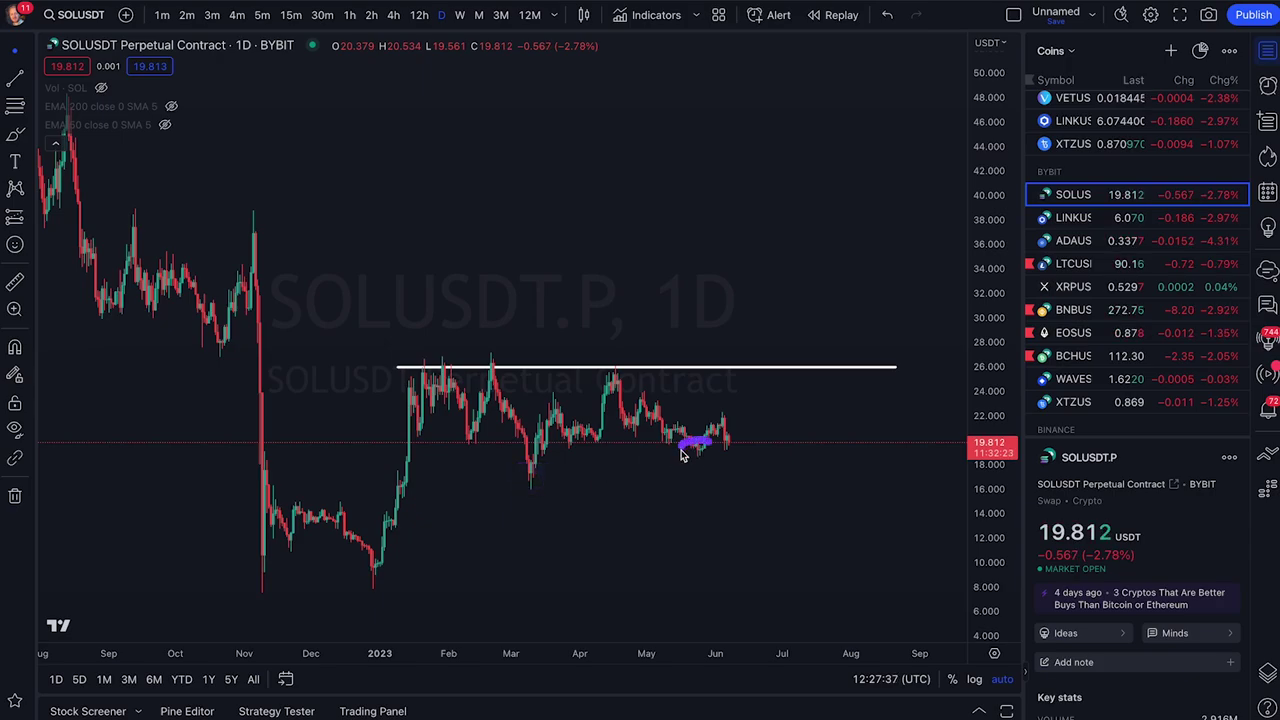
pyautogui.moveTo(746, 433); pyautogui.dragTo(725, 451)
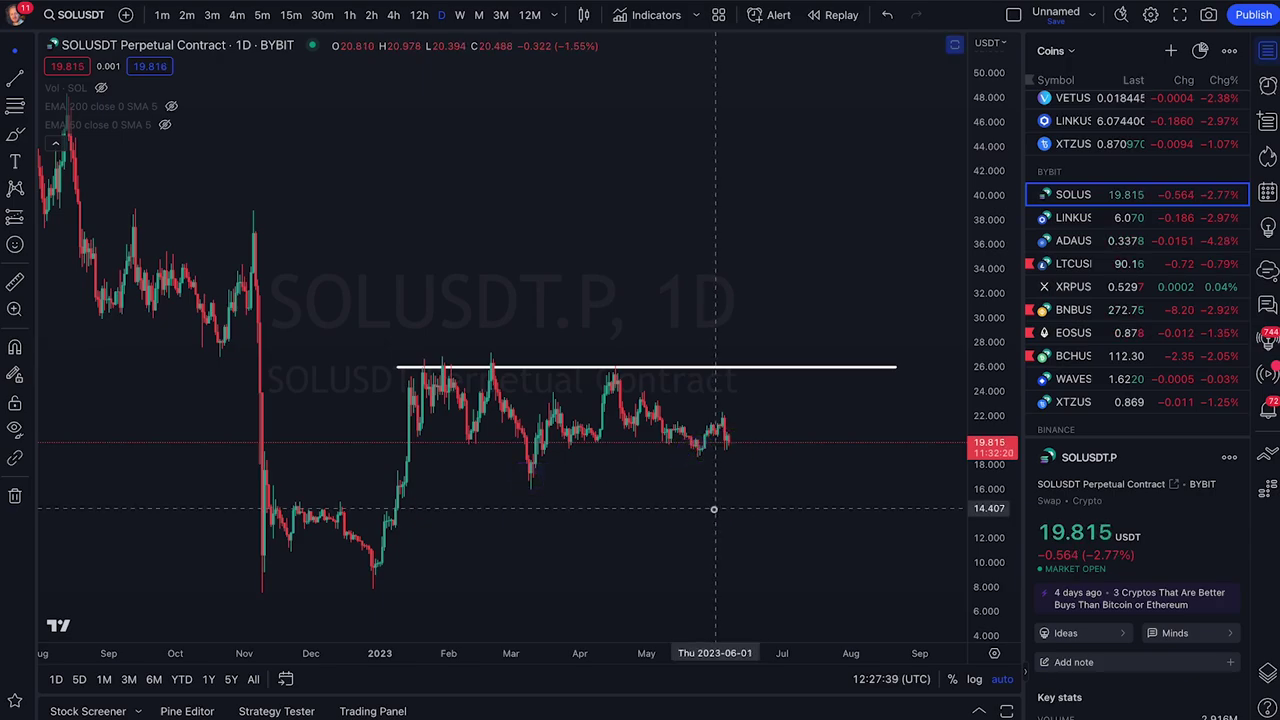
# Step: Draw an ascending trend line from about 9.574 on 30 December 2022 under the lows, meeting the resistance line's far end at about 26
pyautogui.click(375, 565)
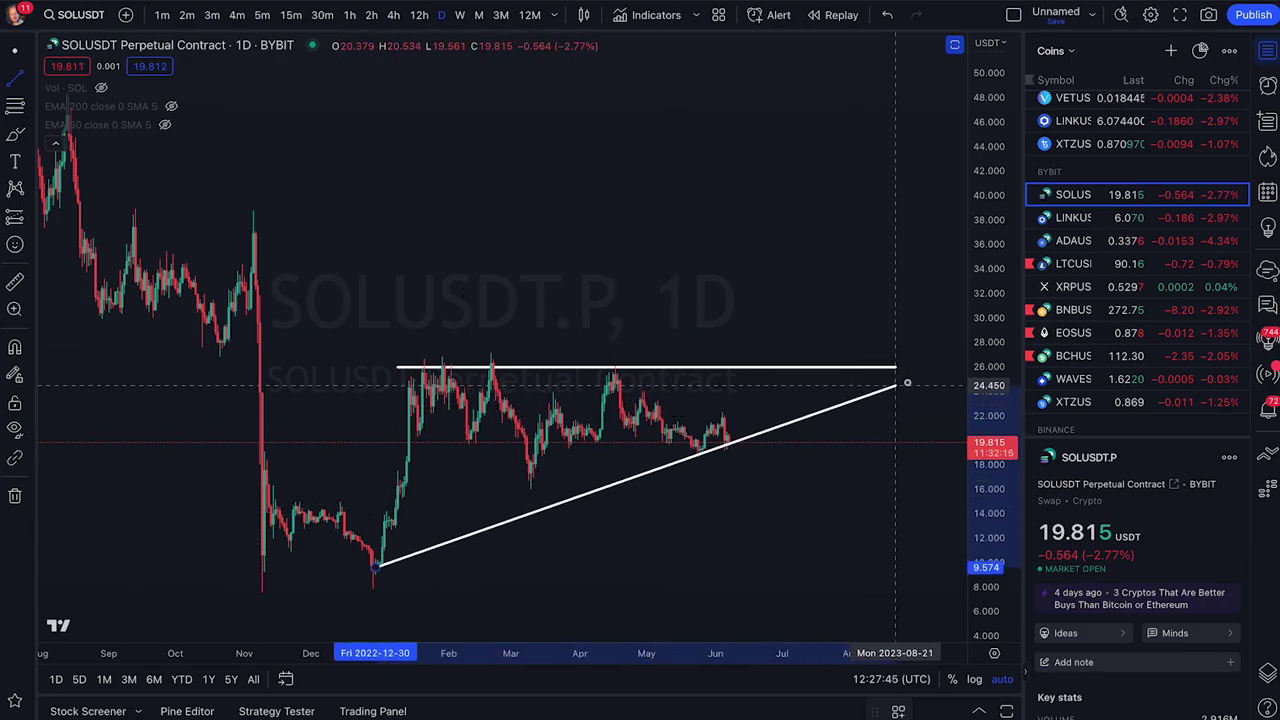
pyautogui.click(932, 368)
pyautogui.click(878, 331)
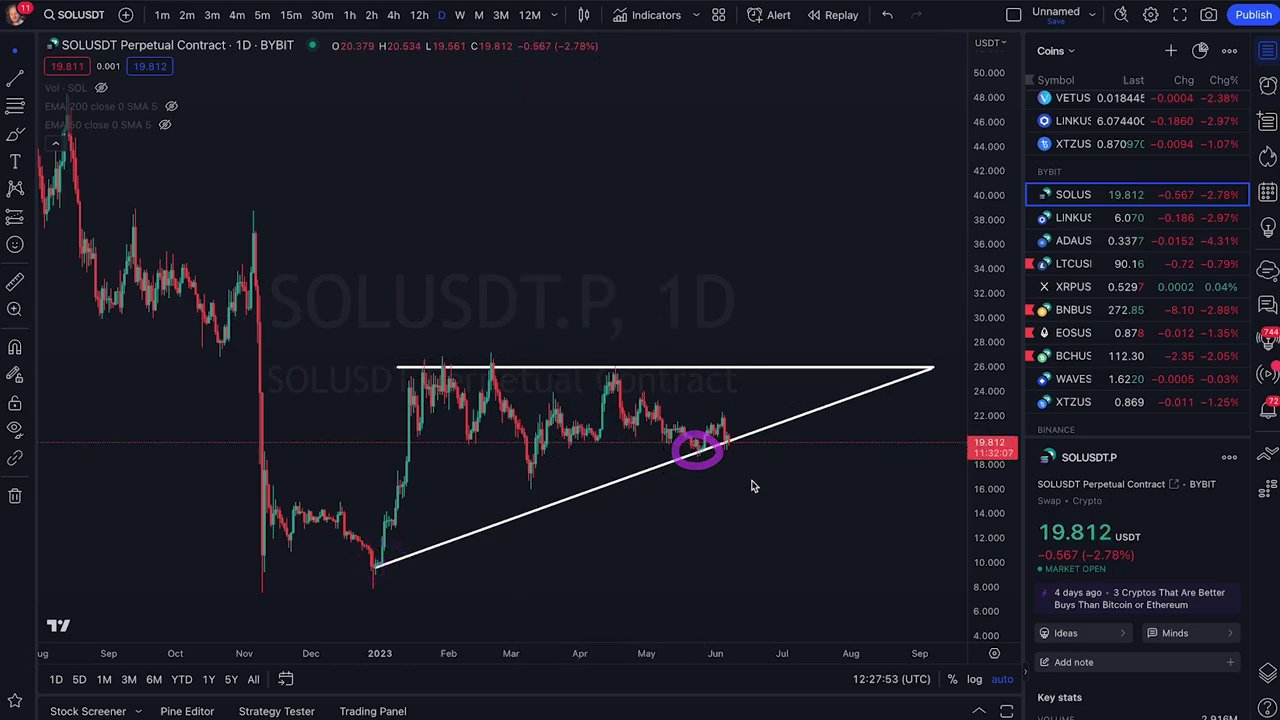
# Step: Mark the latest touches of the ascending line and trace a possible path to resistance, a small pullback and an upward breakout
pyautogui.moveTo(751, 486); pyautogui.dragTo(726, 457)
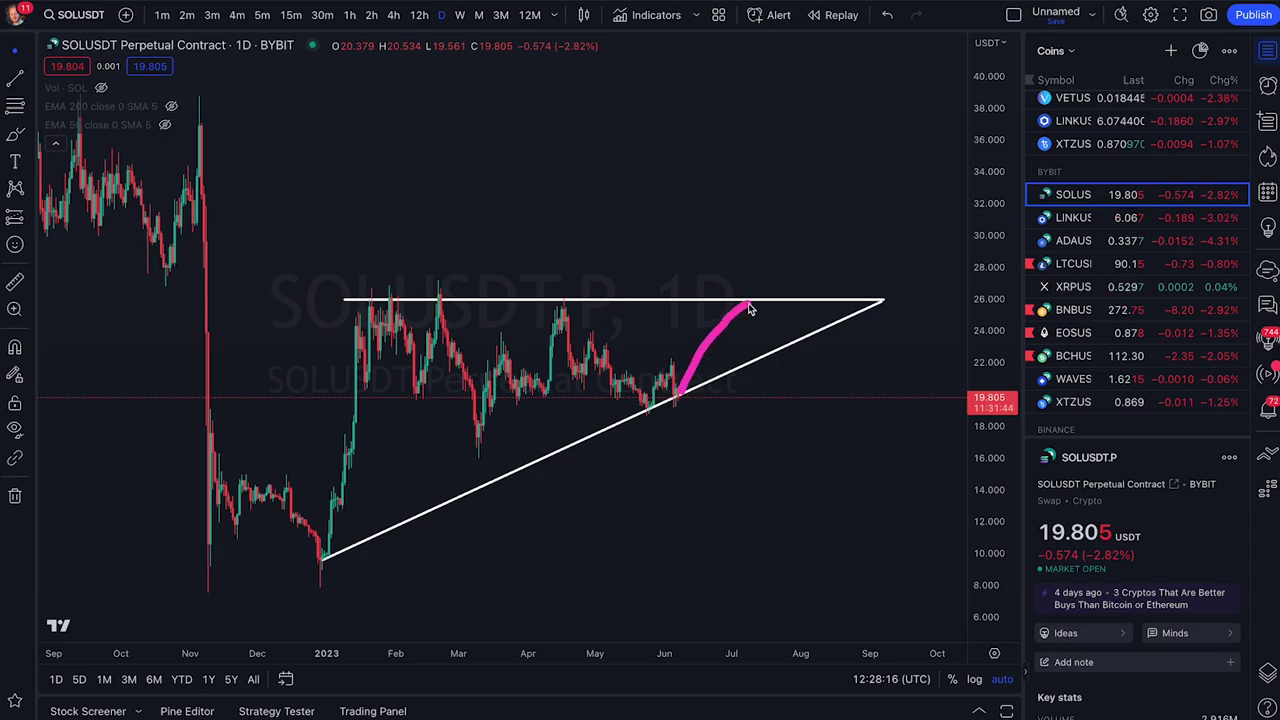
pyautogui.moveTo(752, 310); pyautogui.dragTo(770, 331)
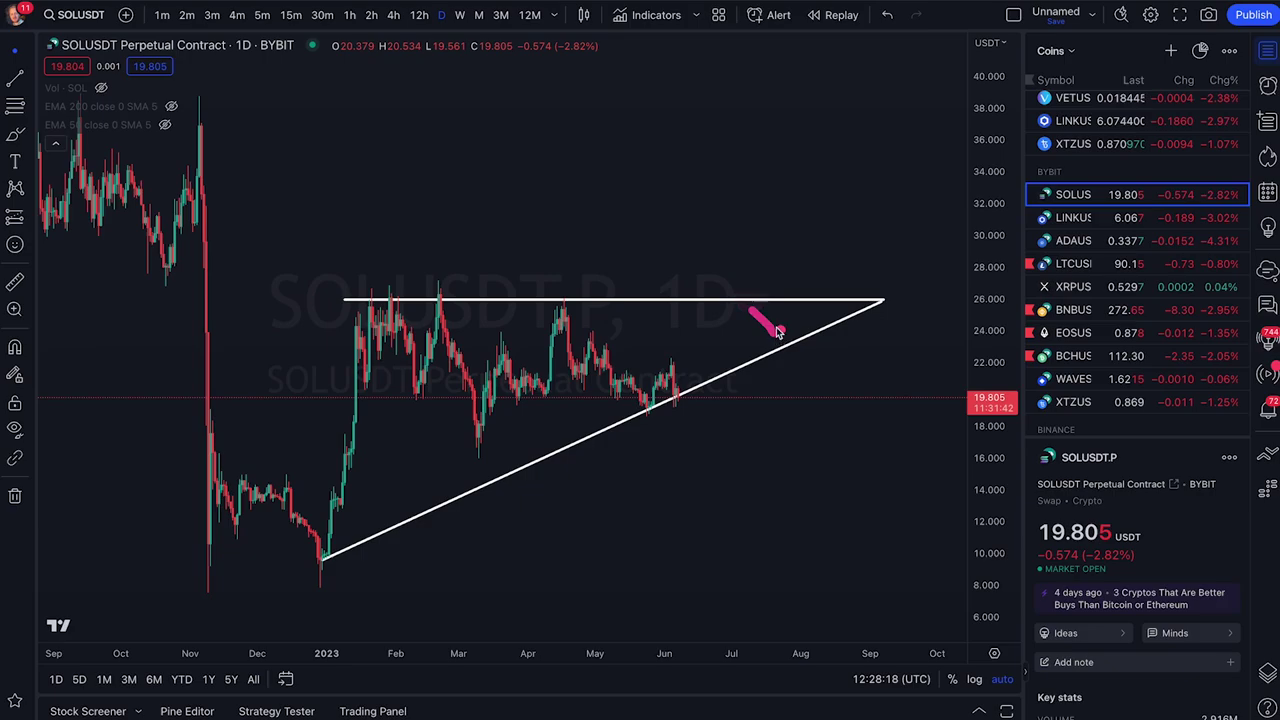
pyautogui.moveTo(848, 182); pyautogui.dragTo(780, 328)
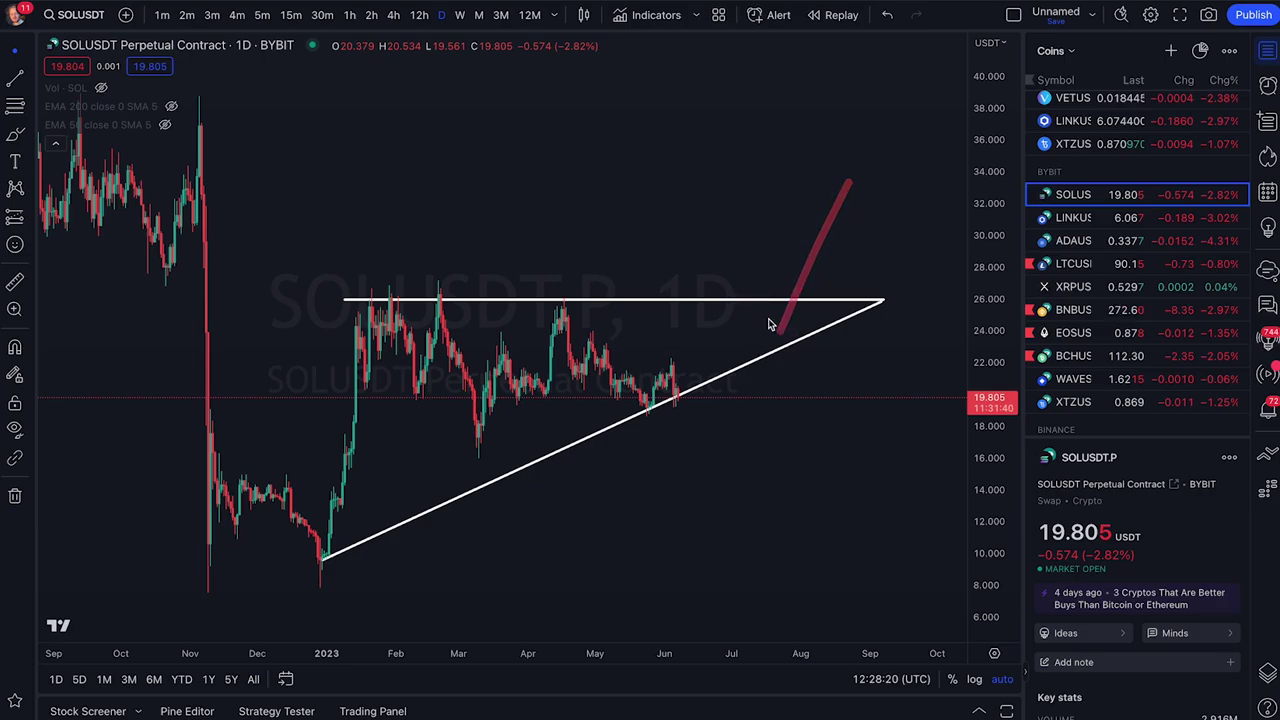
pyautogui.scroll(1, 877, 244)
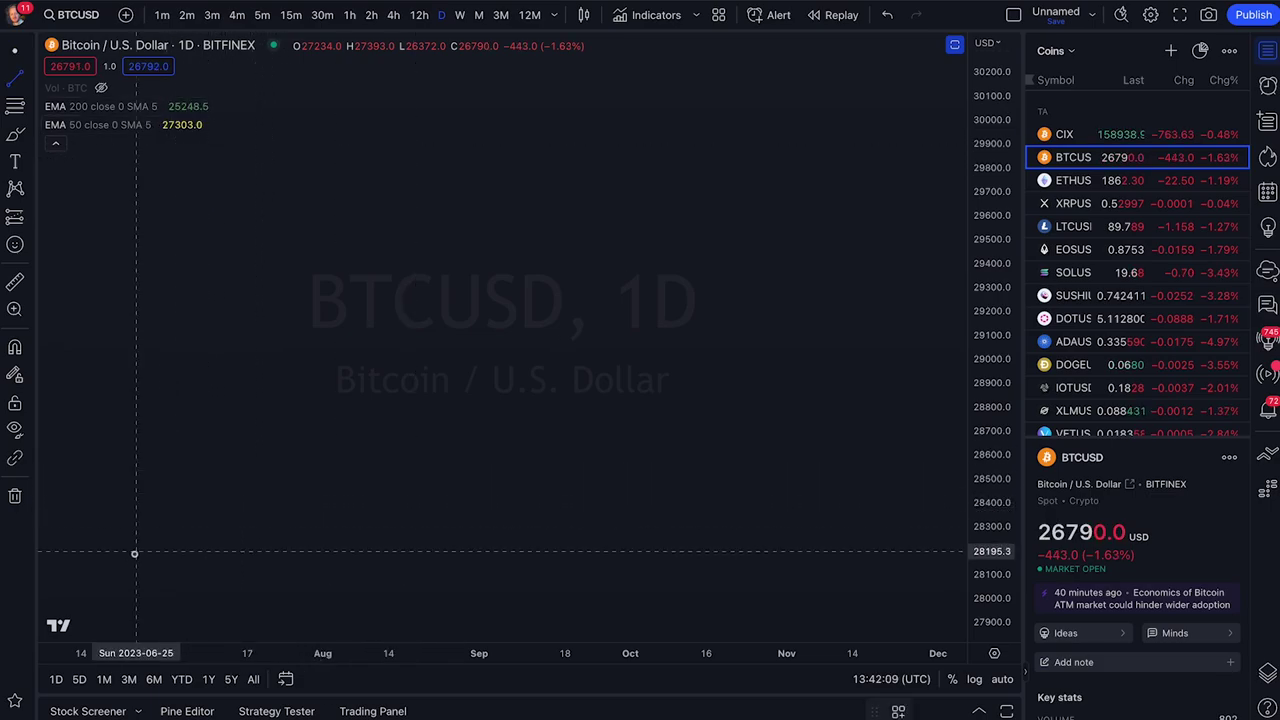
# Step: On the empty daily BTCUSD chart, draw a steep rising line from about 28086 on 19 June 2023 to about 29990
pyautogui.click(107, 576)
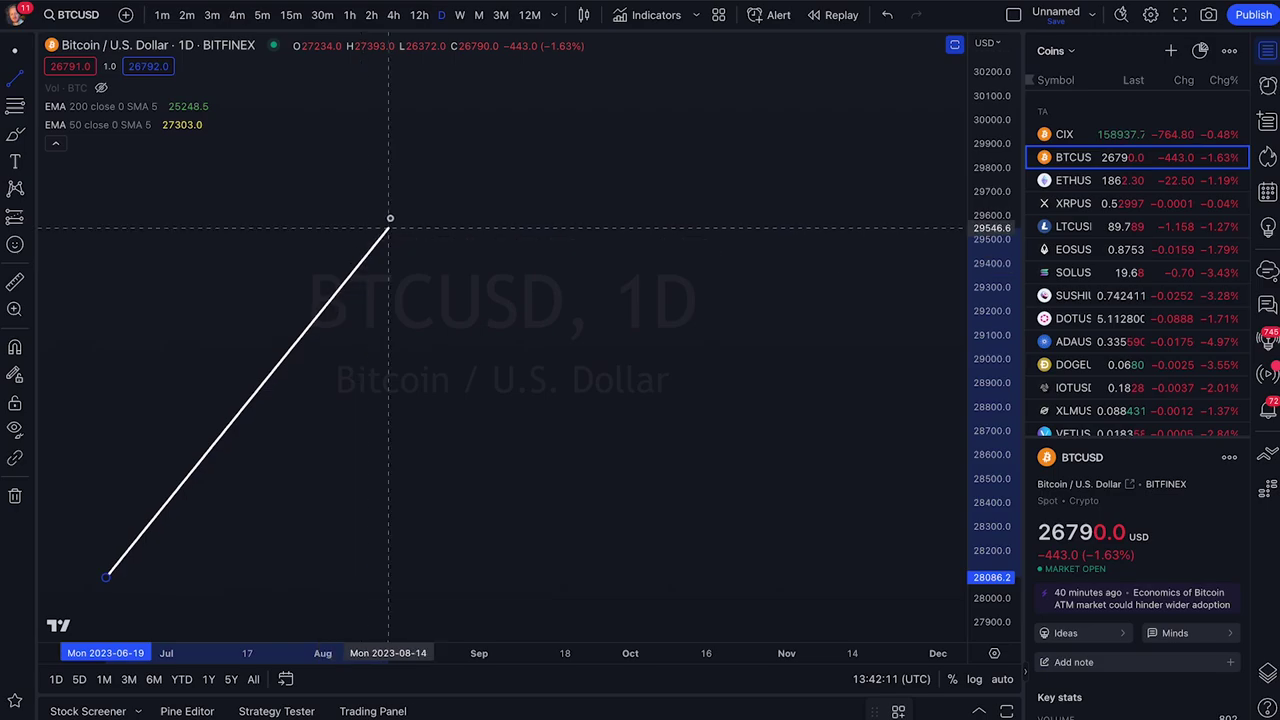
pyautogui.click(434, 124)
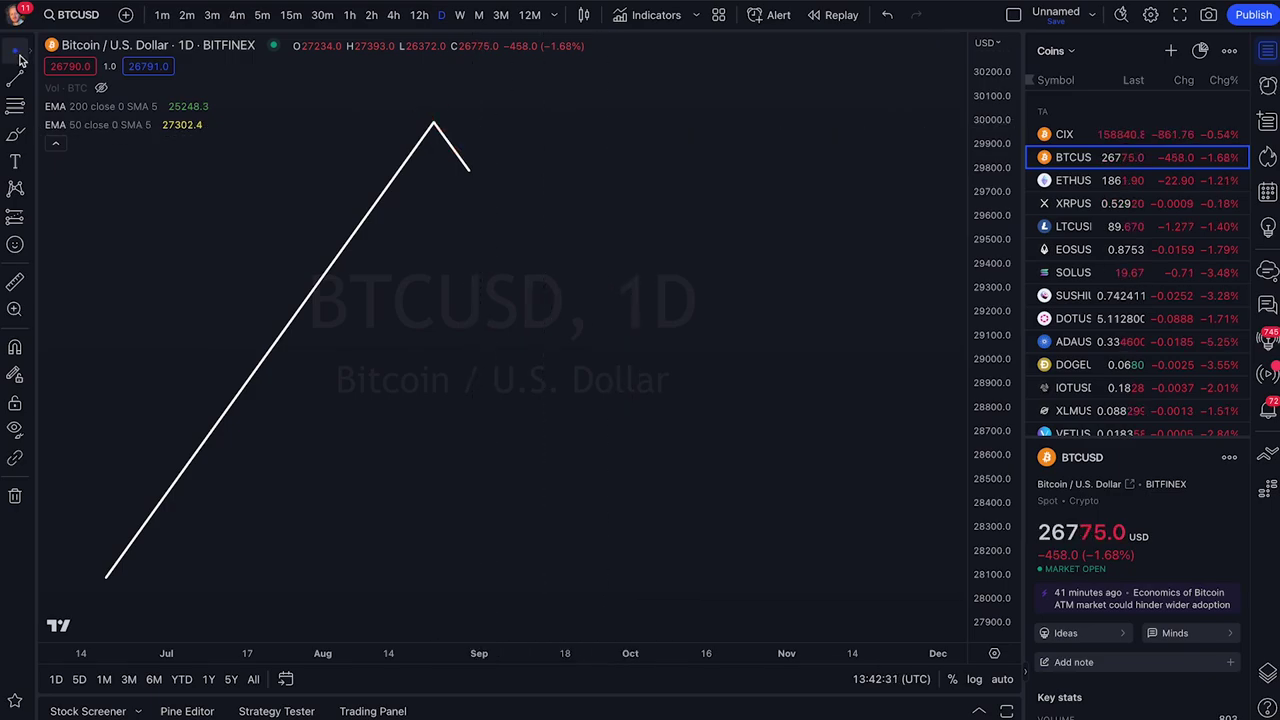
# Step: Draw a Fib Retracement from the rising line's start at 28086.2 to its peak and extend the levels to 21 November 2023 at 29992.7
pyautogui.click(32, 110)
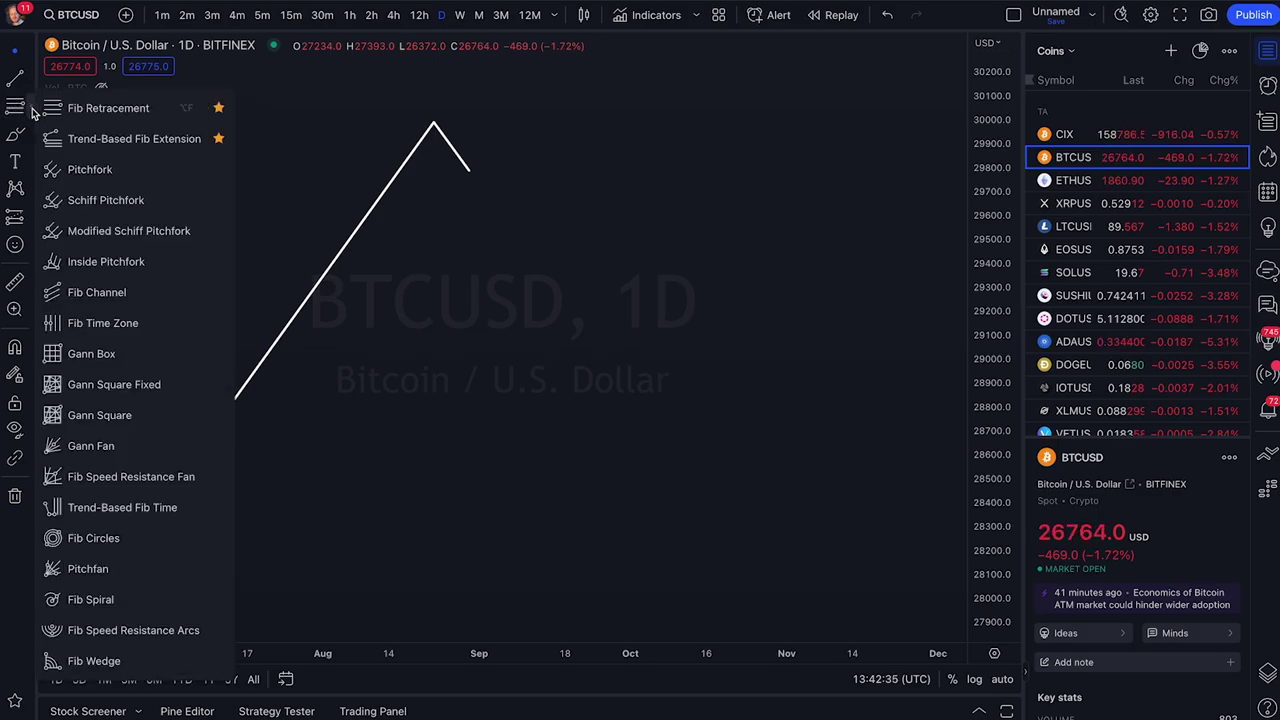
pyautogui.click(100, 108)
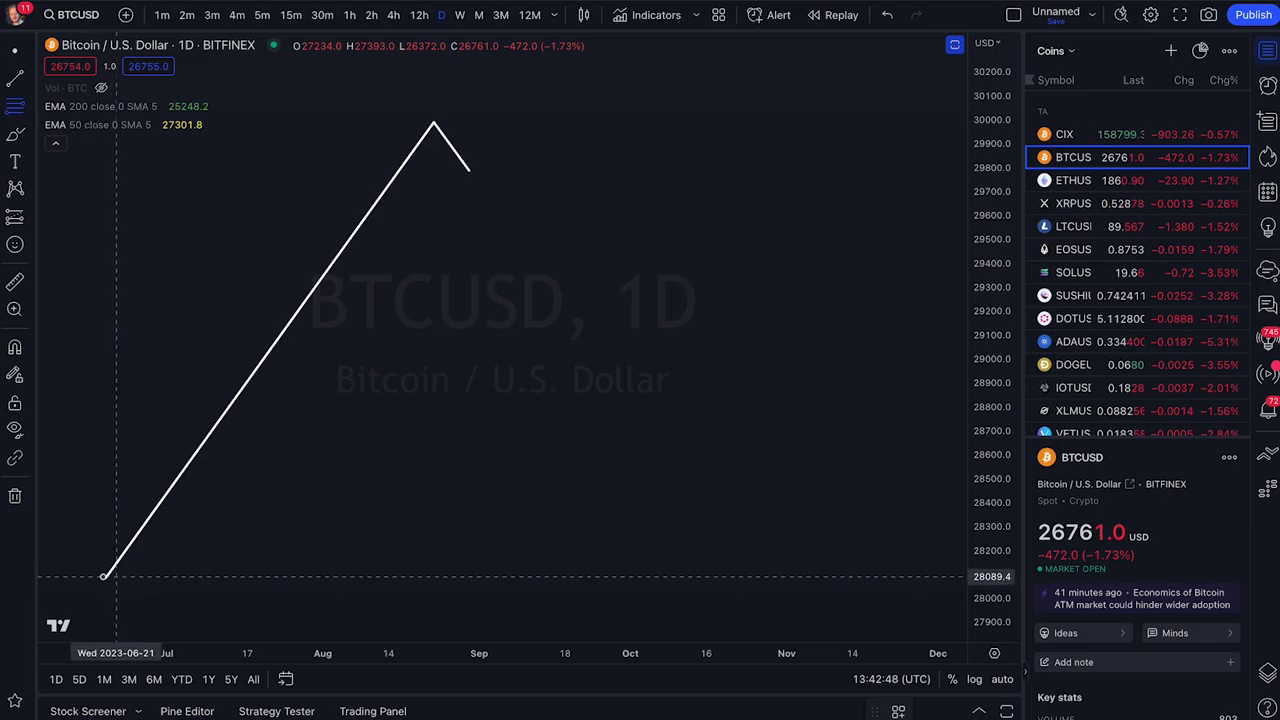
pyautogui.click(106, 577)
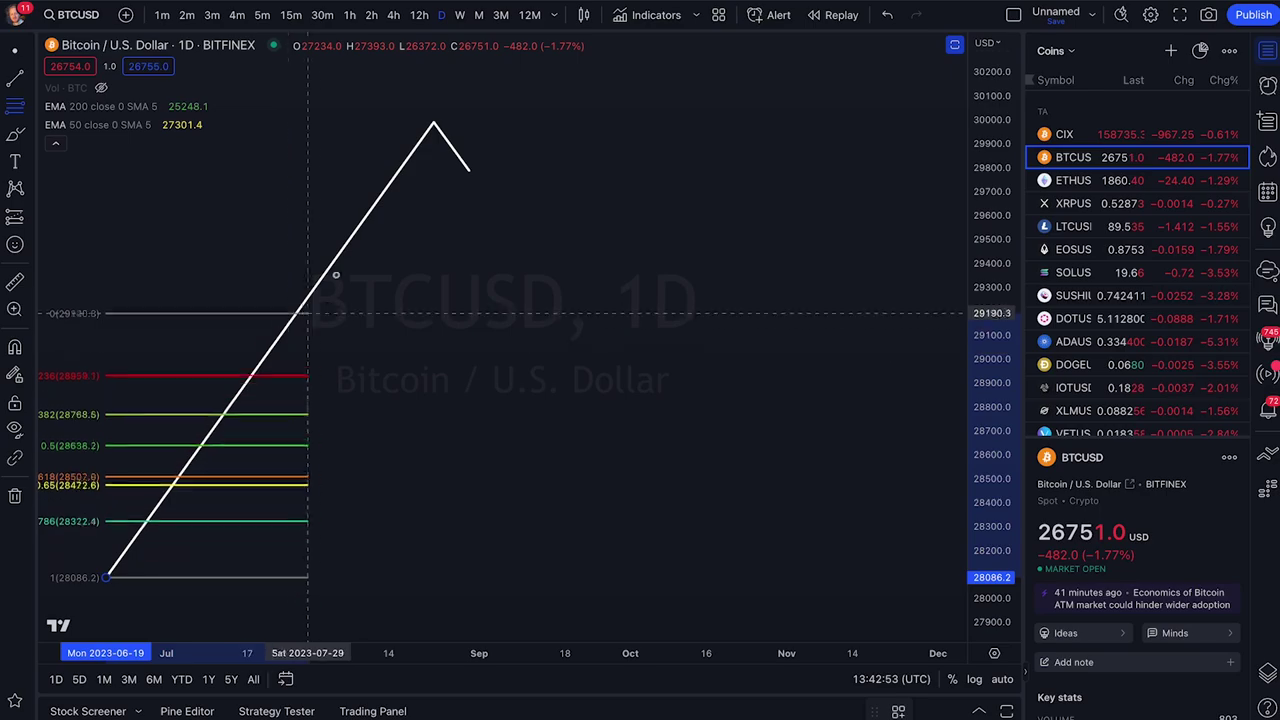
pyautogui.click(434, 122)
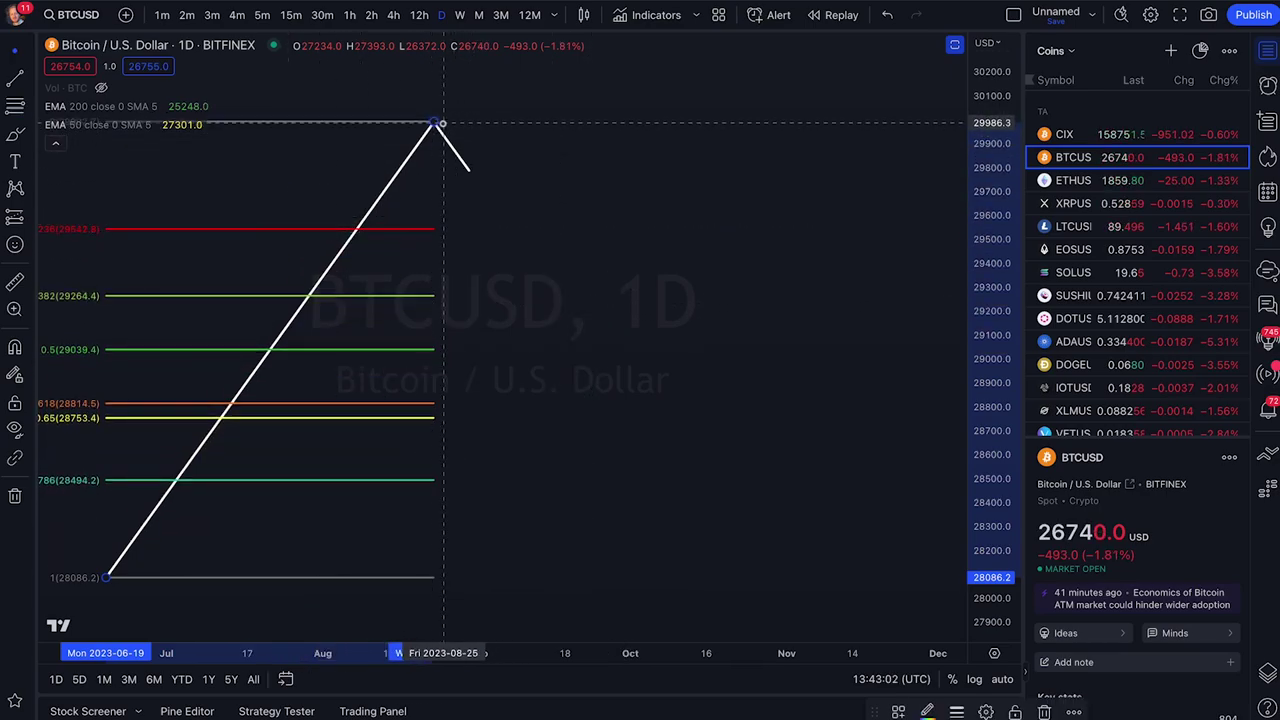
pyautogui.moveTo(436, 125); pyautogui.dragTo(797, 130)
pyautogui.scroll(-2, 696, 185)
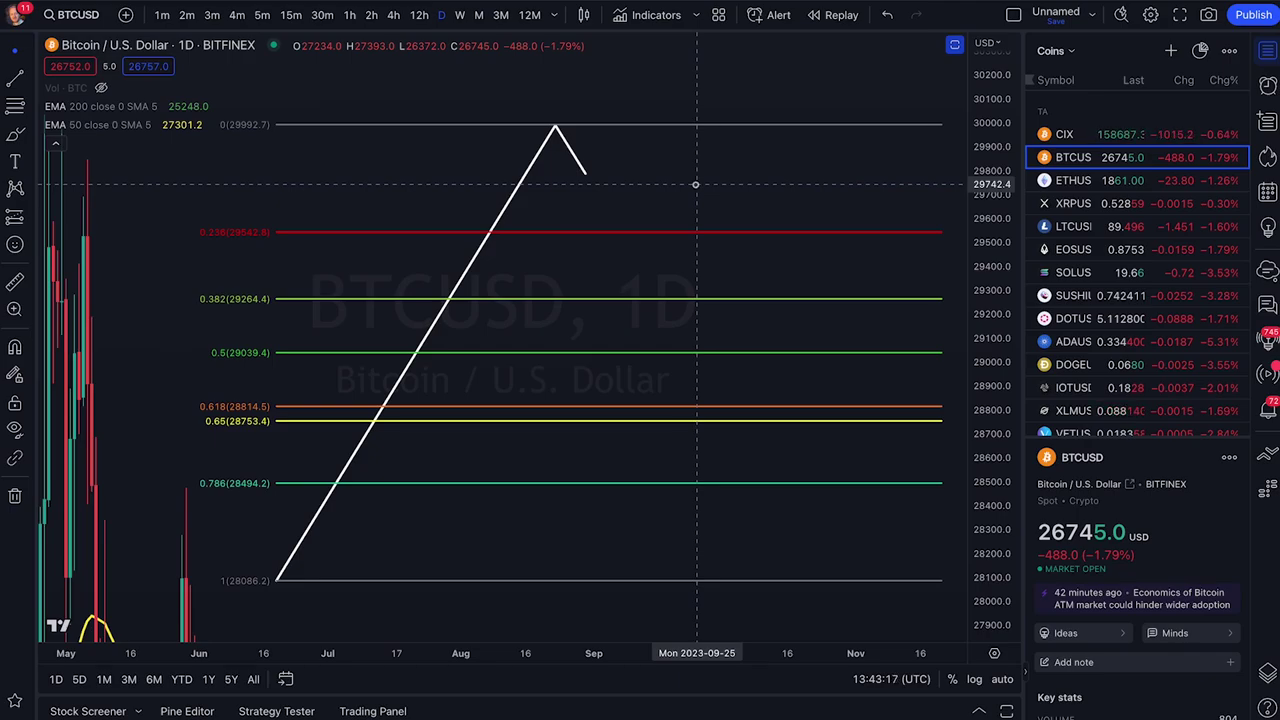
# Step: In the Fib Retracement's style settings, switch on the 0.65 level and check its colour options
pyautogui.hotkey('ctrl', 'z')
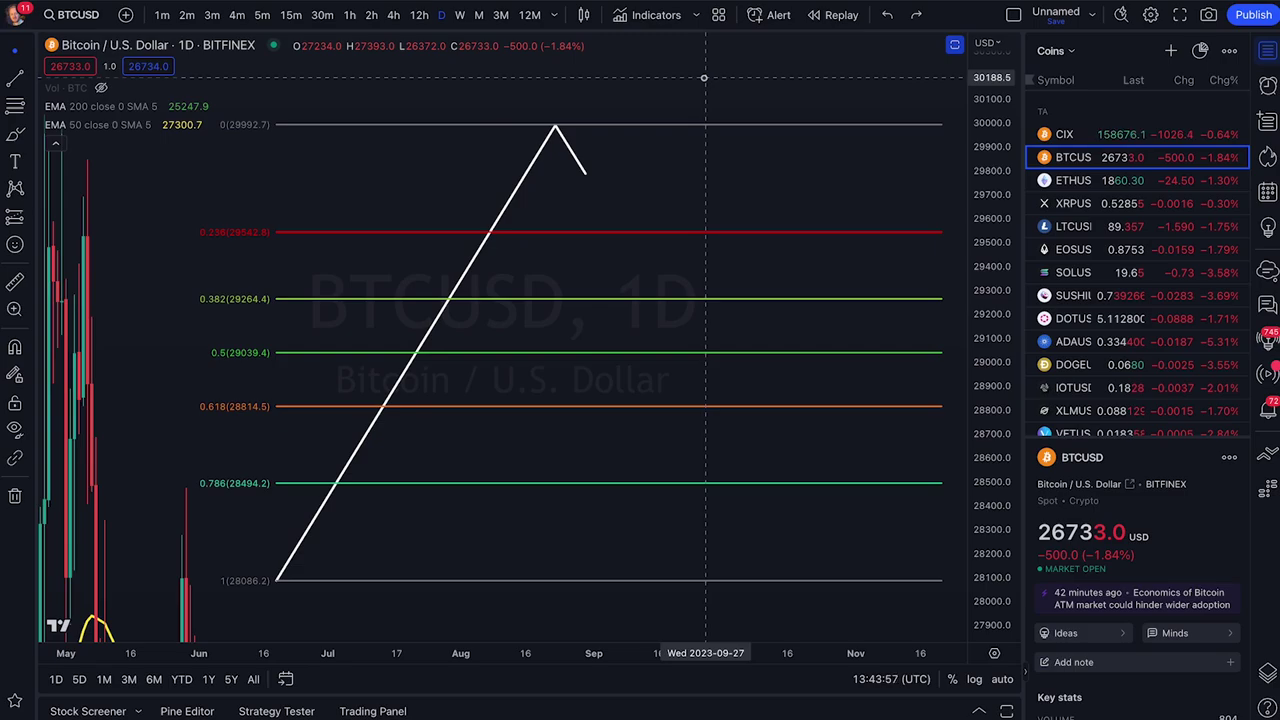
pyautogui.moveTo(698, 287)
pyautogui.mouseDown()
pyautogui.moveTo(491, 280)
pyautogui.moveTo(700, 374)
pyautogui.moveTo(608, 269)
pyautogui.mouseUp()
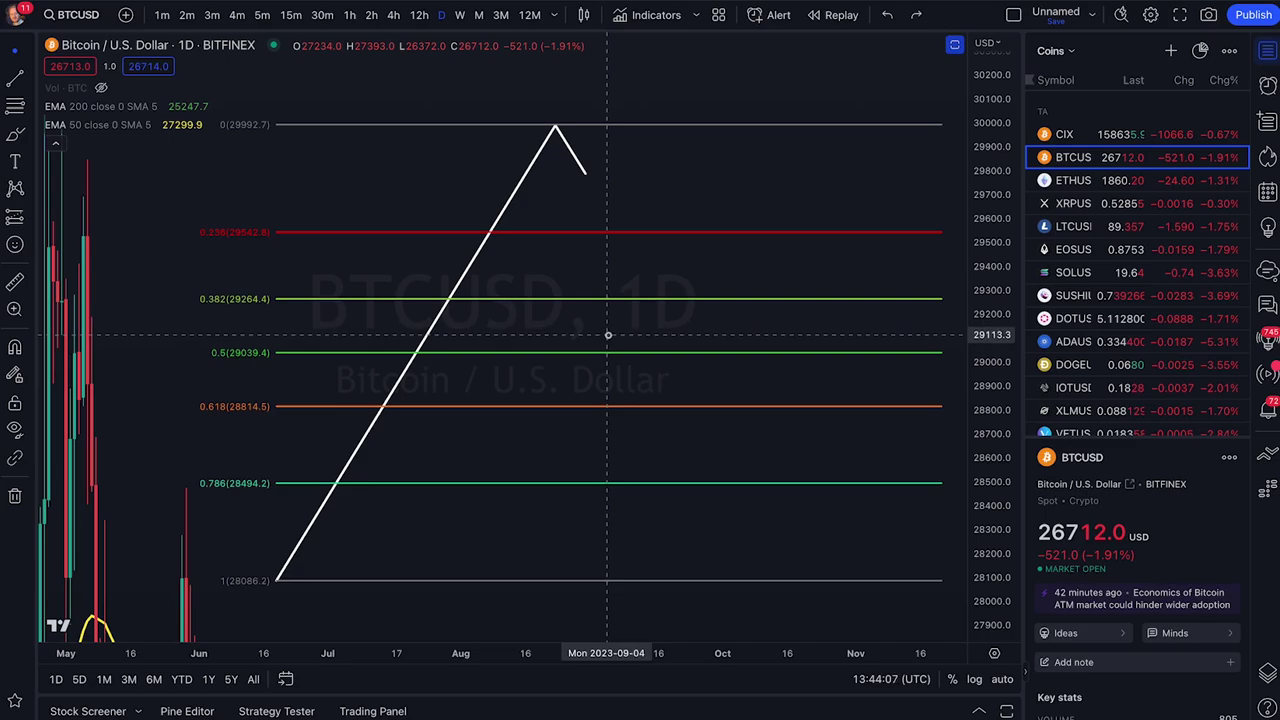
pyautogui.doubleClick(616, 356)
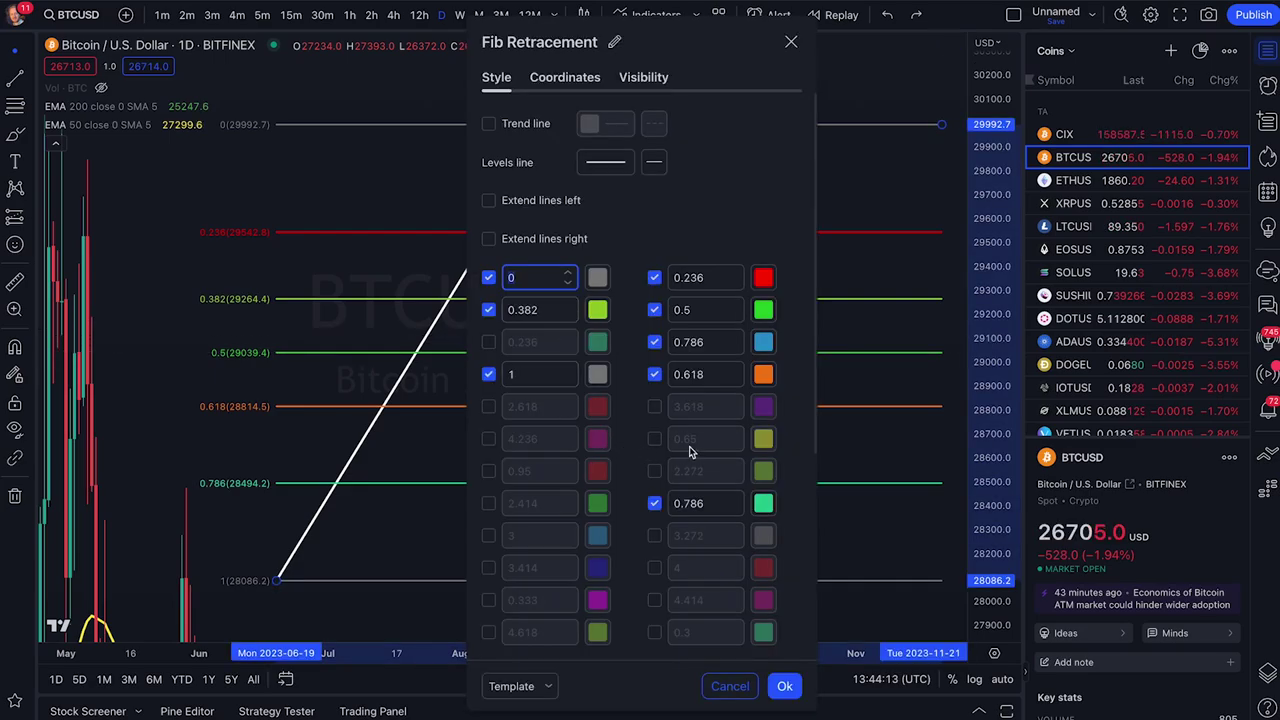
pyautogui.click(655, 440)
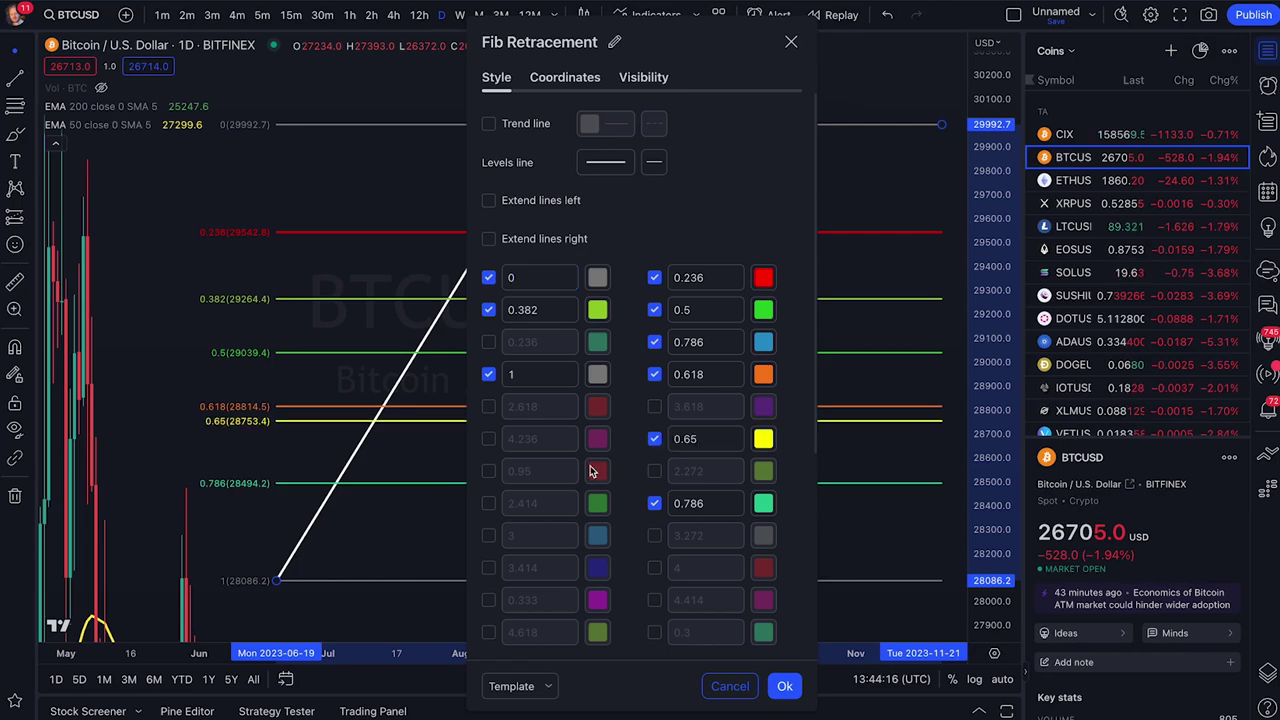
pyautogui.click(763, 439)
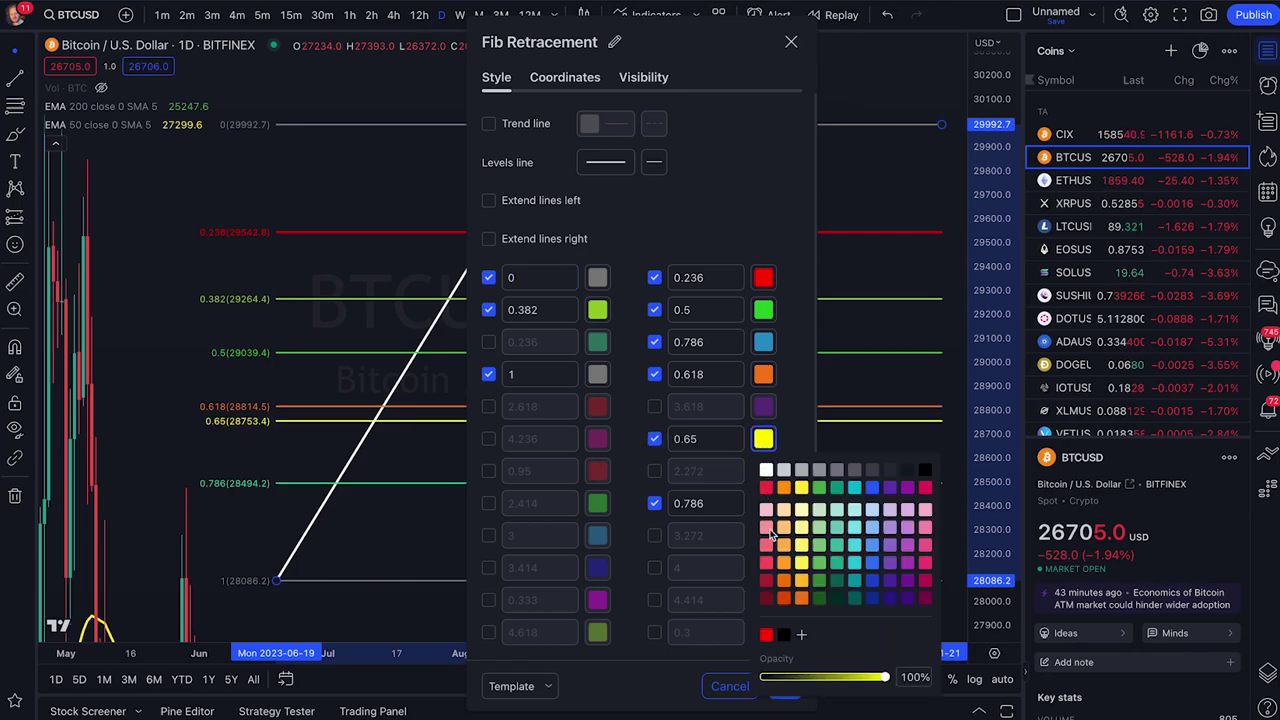
pyautogui.click(707, 471)
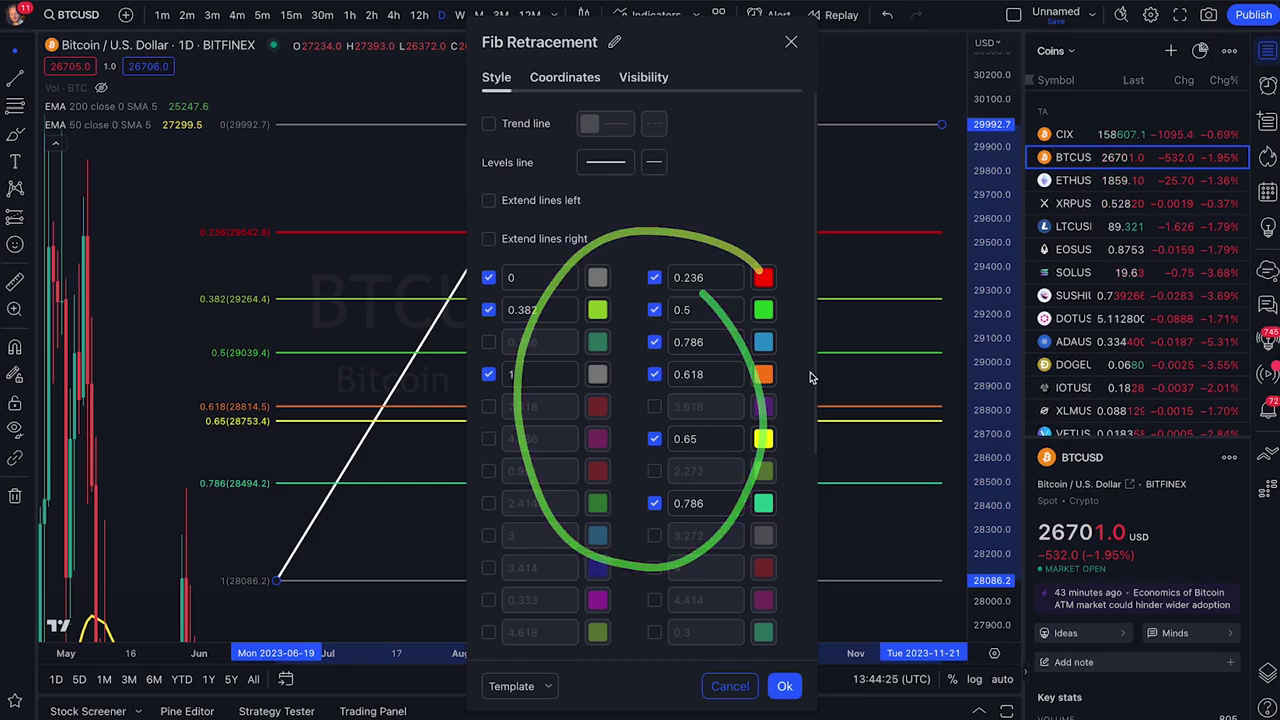
# Step: Turn off the existing 0.65 level, enable the unused 3.414 level with the value 0.65 in yellow, and apply the settings
pyautogui.click(655, 440)
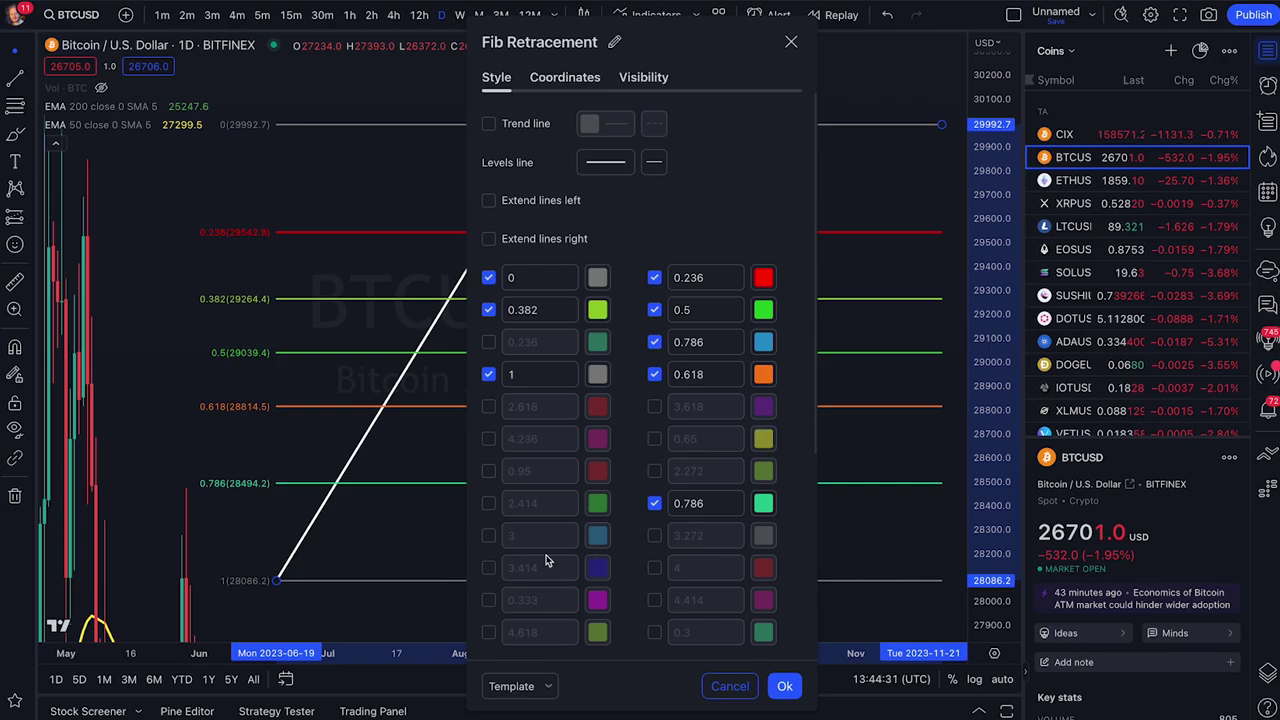
pyautogui.click(489, 569)
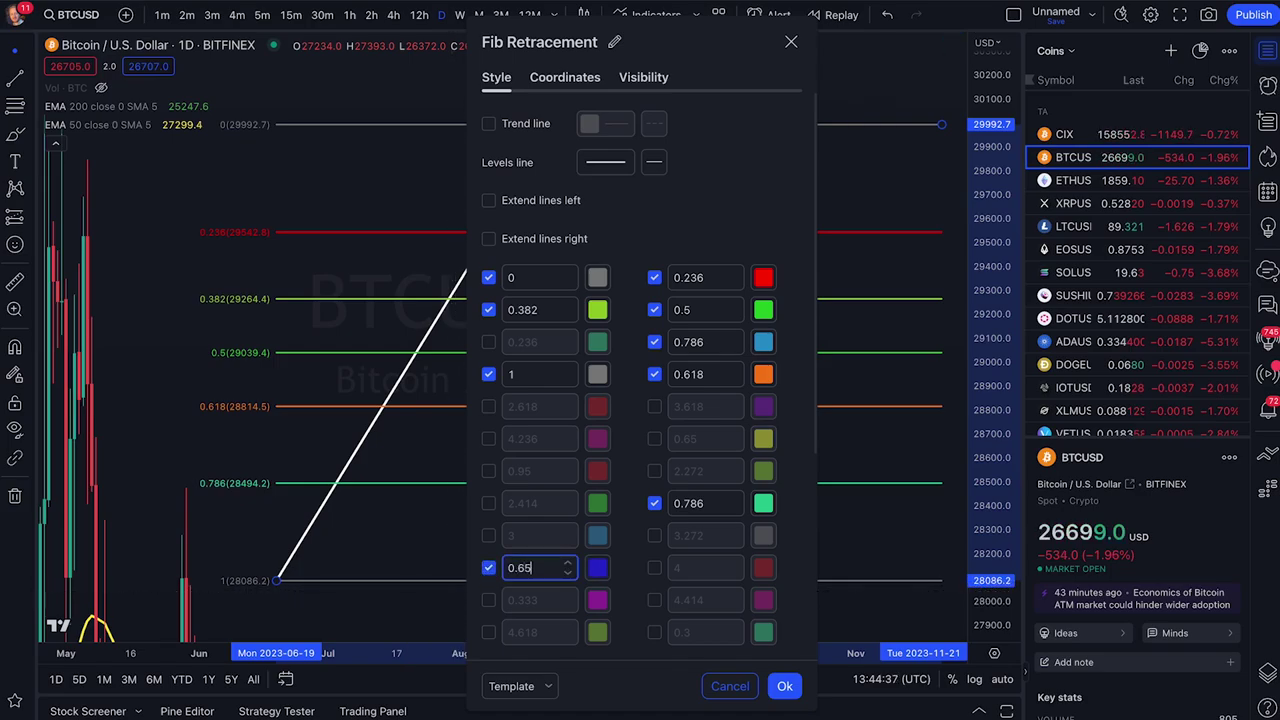
pyautogui.click(597, 568)
pyautogui.click(636, 518)
pyautogui.click(793, 568)
pyautogui.click(785, 687)
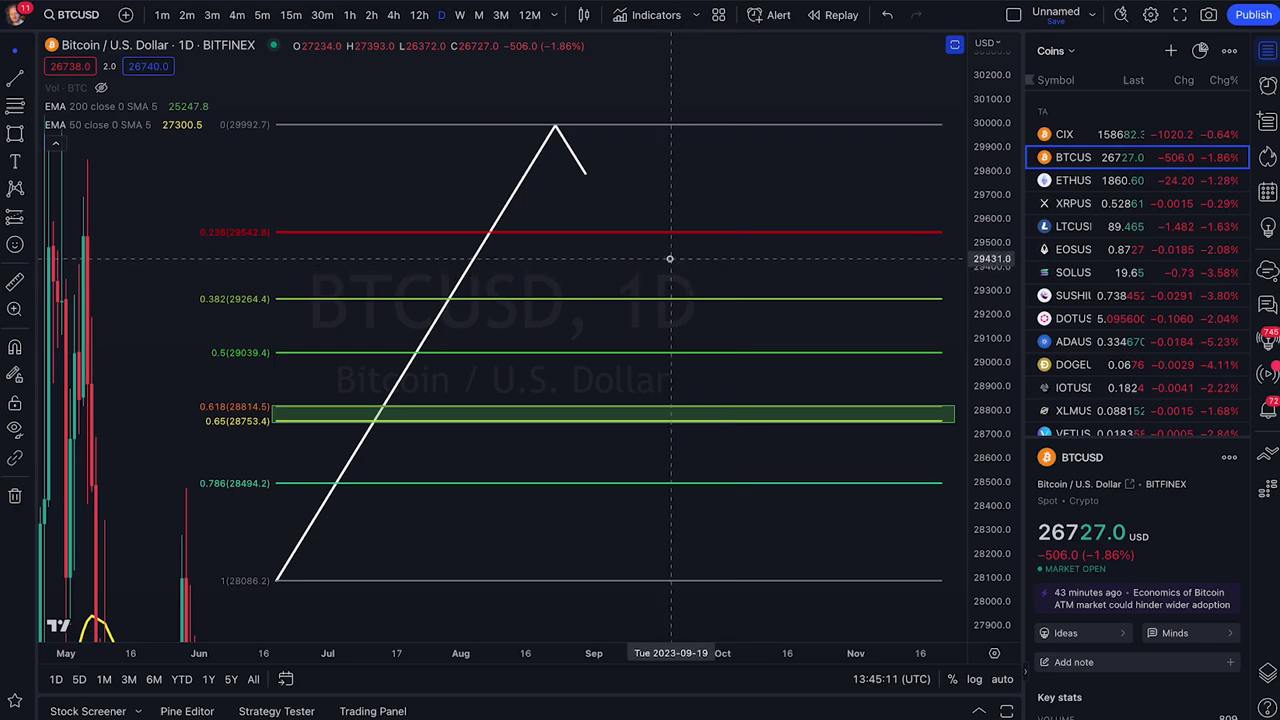
# Step: Draw a rising line from the pullback low near 29800 to about 30150 and raise the retracement's upper end to 30156.4
pyautogui.click(27, 88)
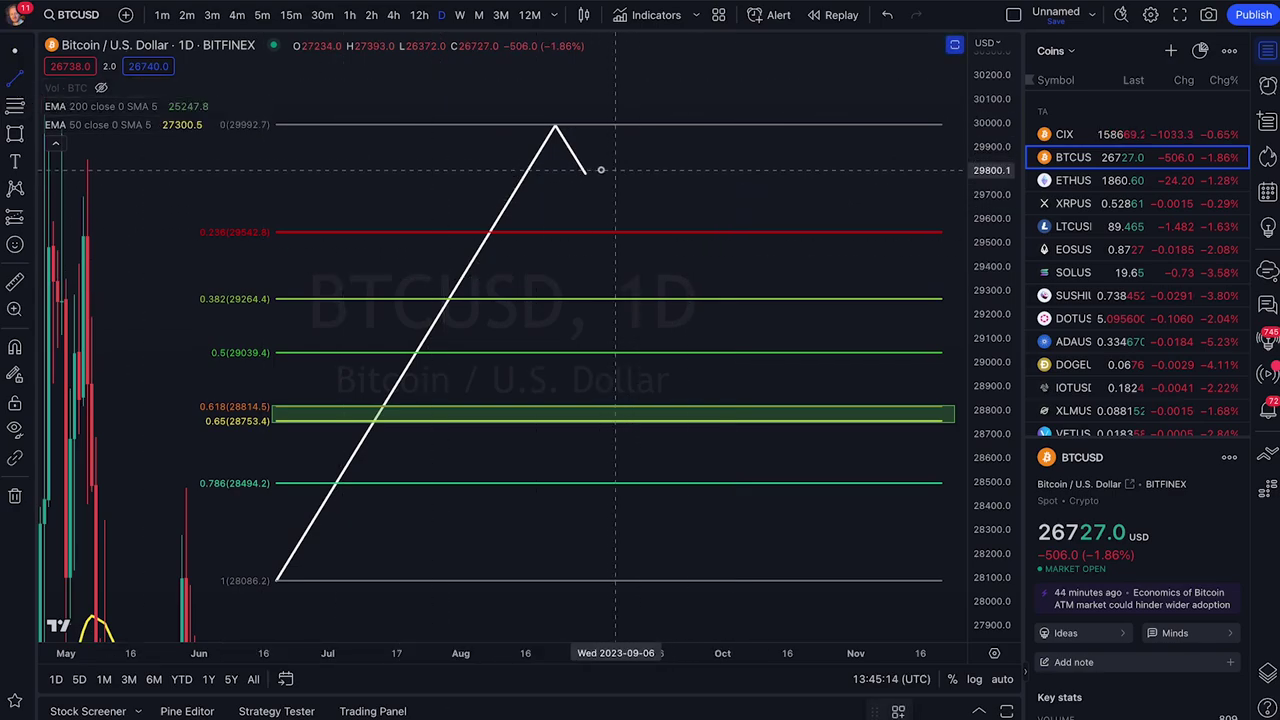
pyautogui.click(590, 172)
pyautogui.doubleClick(662, 88)
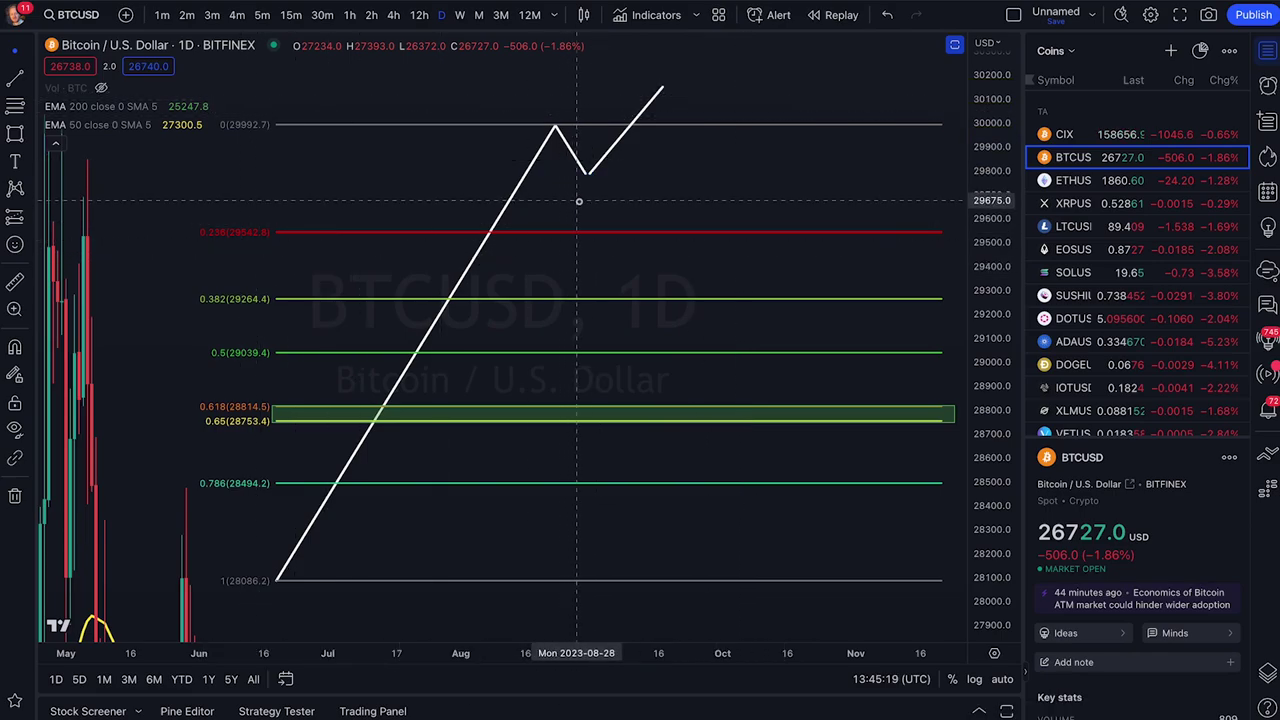
pyautogui.hscroll(1, 733, 181)
pyautogui.moveTo(733, 181); pyautogui.dragTo(706, 183)
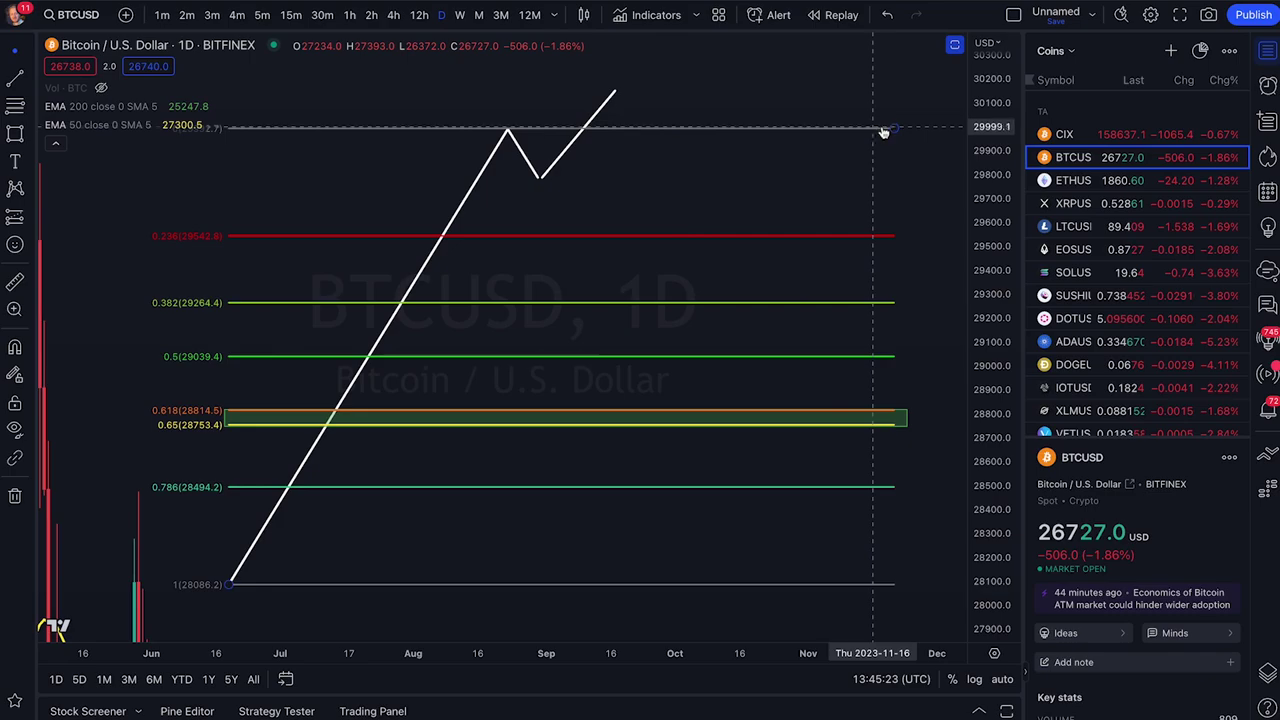
pyautogui.moveTo(894, 130); pyautogui.dragTo(933, 89)
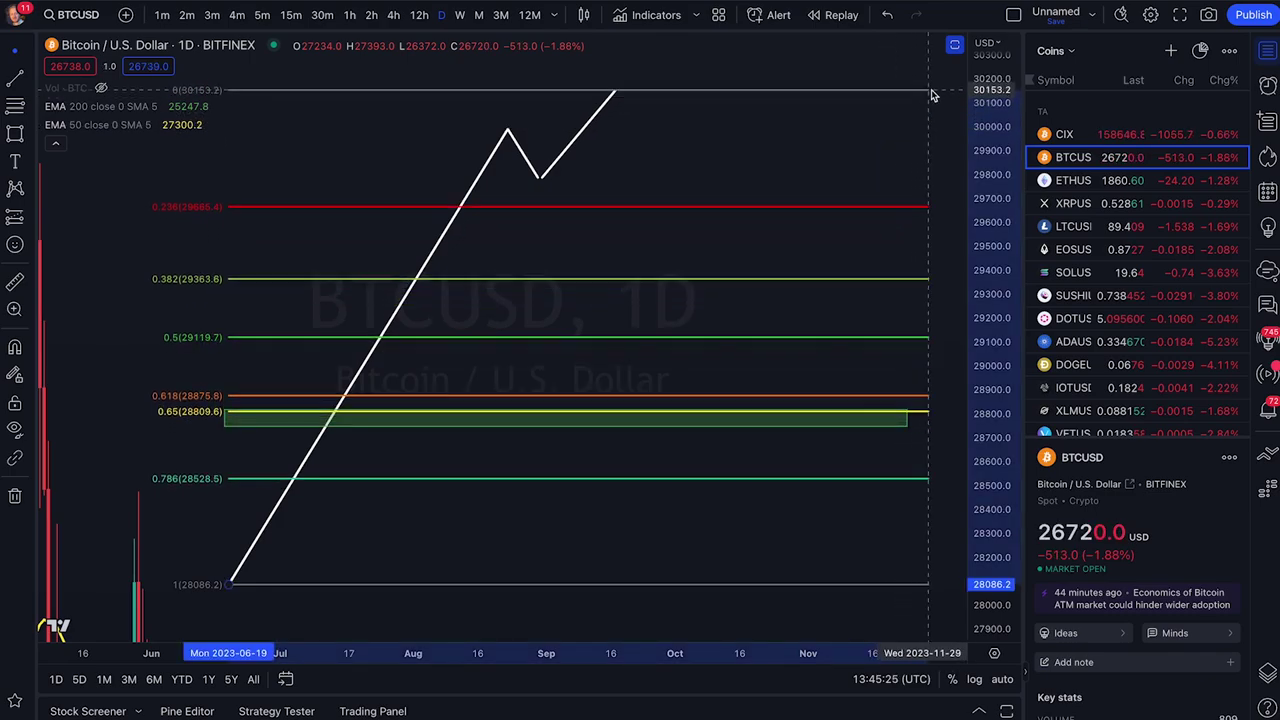
# Step: Continue the price path from the new high down to about 29690, up to about 29919, and down into the 0.618 to 0.65 zone
pyautogui.click(18, 80)
pyautogui.moveTo(614, 94); pyautogui.dragTo(707, 200)
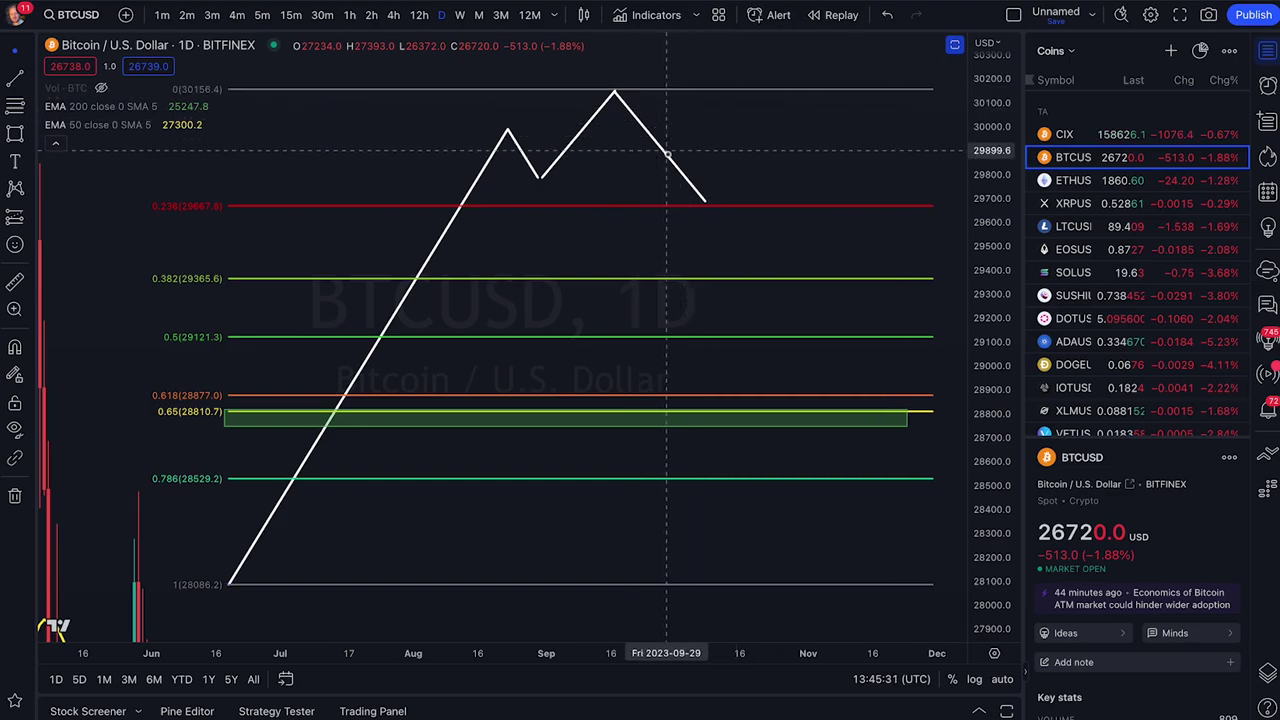
pyautogui.hscroll(1, 663, 189)
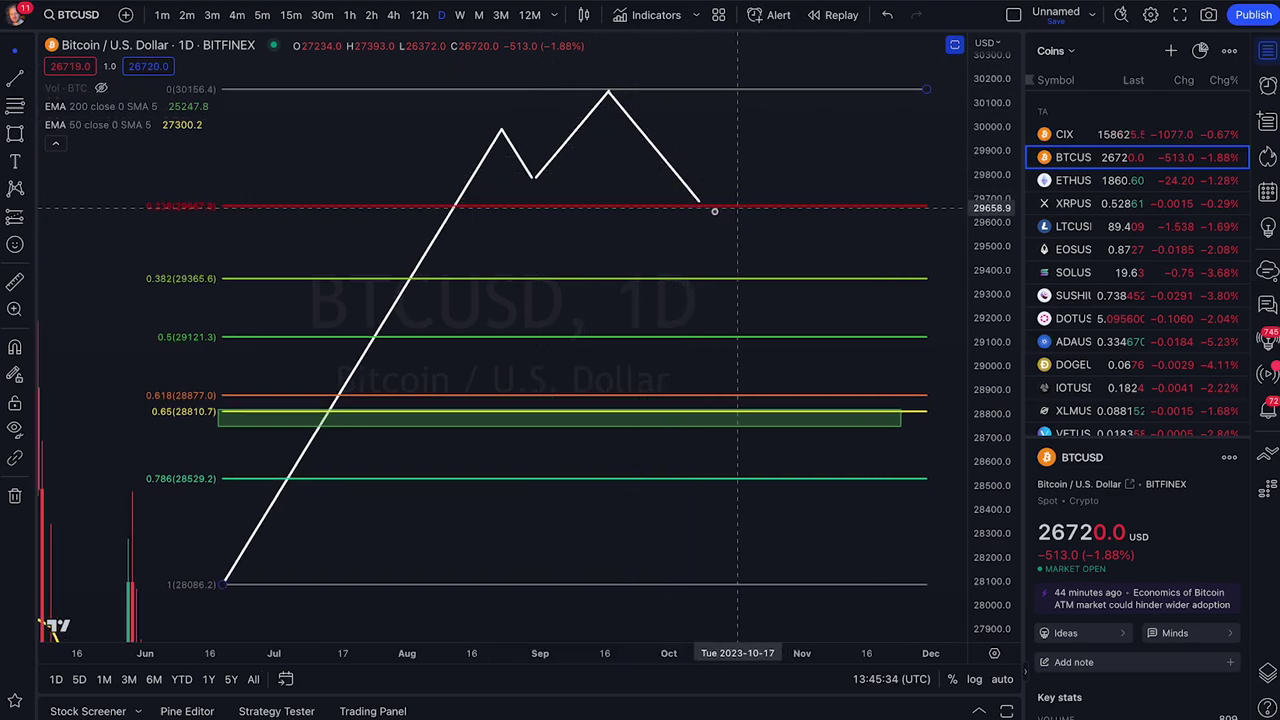
pyautogui.moveTo(700, 200); pyautogui.dragTo(773, 148)
pyautogui.click(771, 150)
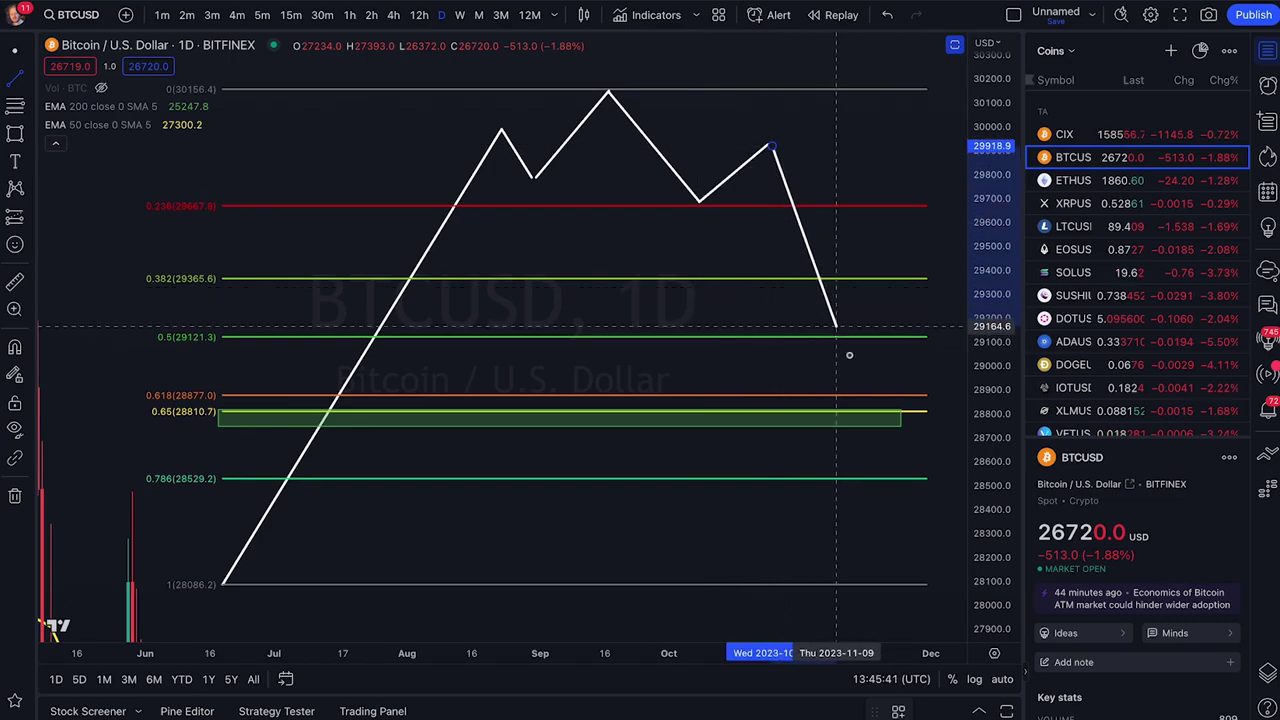
pyautogui.doubleClick(863, 399)
# Step: Move the green rectangle onto the shifted 0.618 to 0.65 band and widen it to 1 December 2023
pyautogui.moveTo(812, 421); pyautogui.dragTo(790, 411)
pyautogui.moveTo(905, 403); pyautogui.dragTo(930, 403)
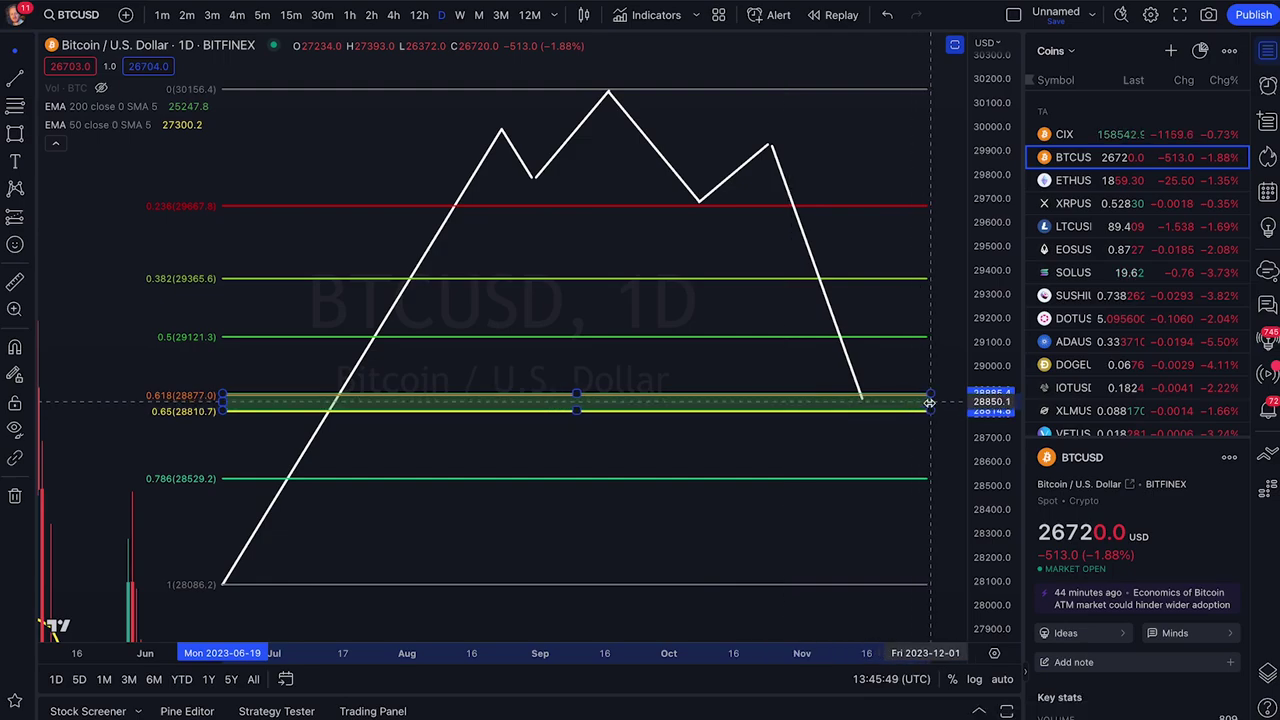
pyautogui.click(597, 228)
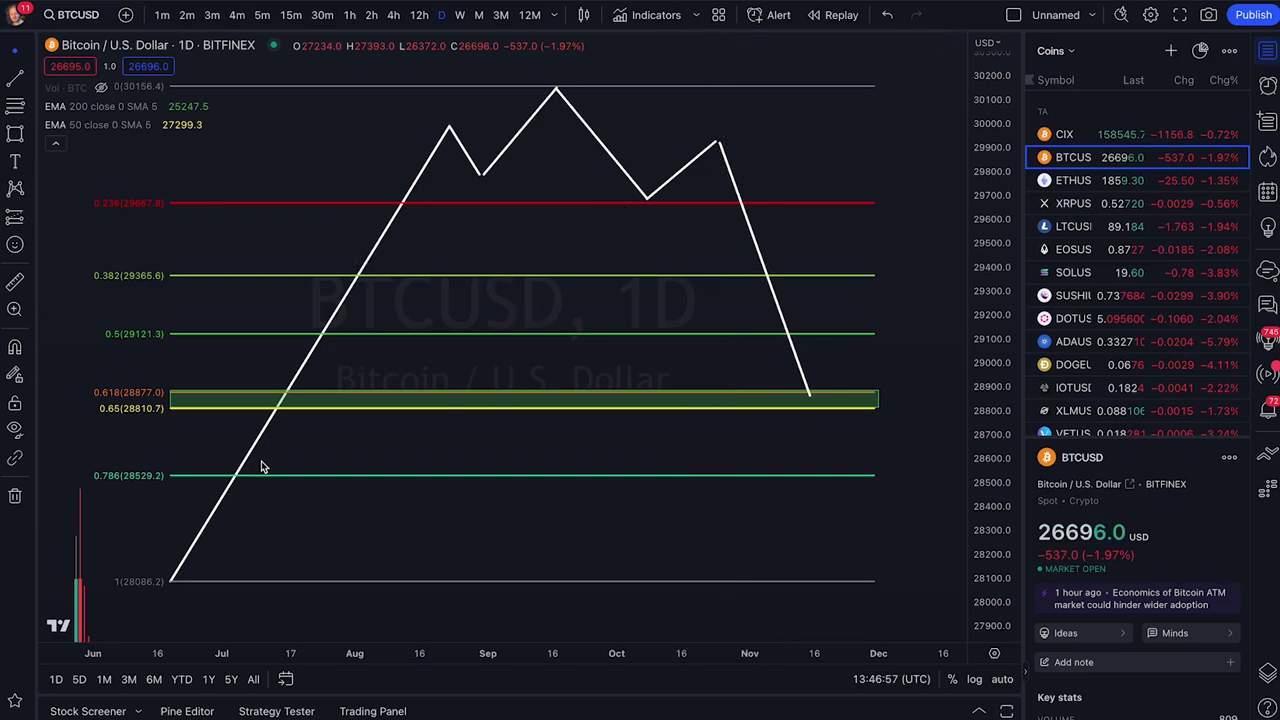
# Step: Trace the initial rise, the final drop and the 0.618 to 0.65 support zone
pyautogui.moveTo(172, 575)
pyautogui.mouseDown()
pyautogui.moveTo(286, 377)
pyautogui.moveTo(495, 118)
pyautogui.mouseUp()
pyautogui.moveTo(614, 134)
pyautogui.mouseDown()
pyautogui.moveTo(731, 236)
pyautogui.moveTo(822, 394)
pyautogui.mouseUp()
pyautogui.moveTo(898, 382)
pyautogui.mouseDown()
pyautogui.moveTo(650, 383)
pyautogui.moveTo(200, 418)
pyautogui.mouseUp()
# Step: Draw a bounce line from about 28860 on 14 November 2023 up to about 29502 on 10 December 2023
pyautogui.click(16, 78)
pyautogui.click(808, 393)
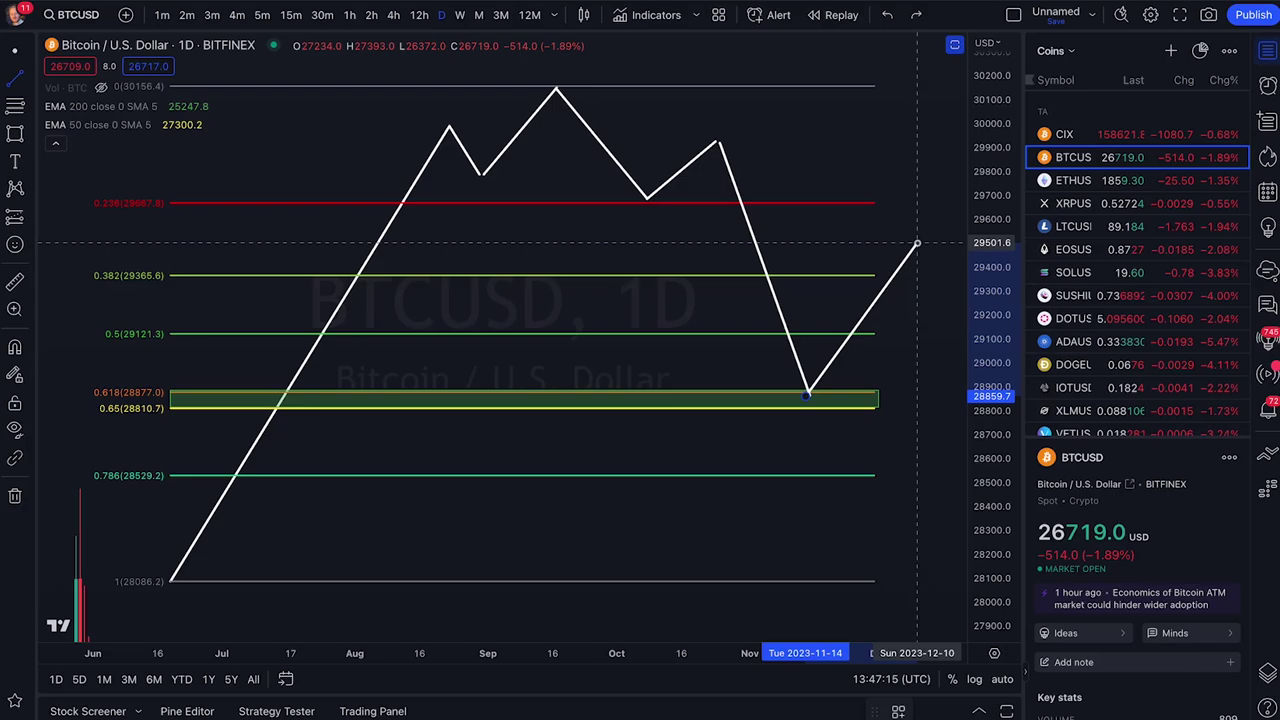
pyautogui.click(917, 243)
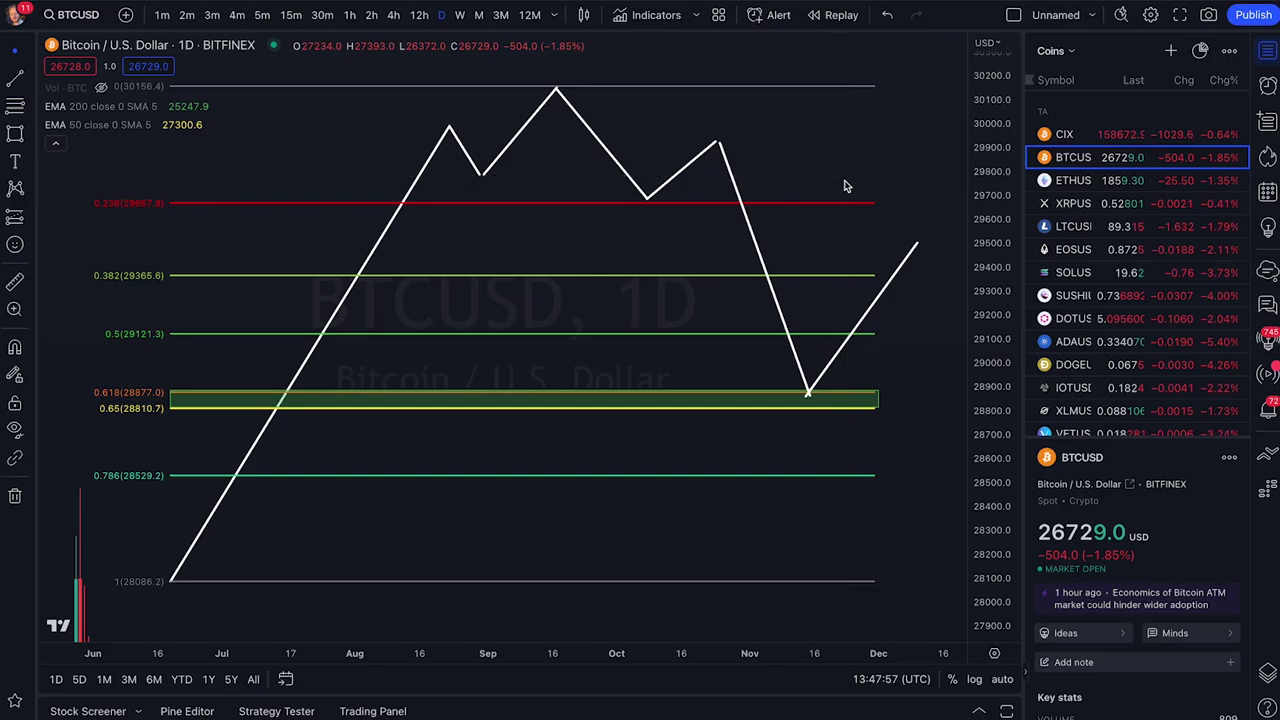
# Step: Remove all drawings from the BTCUSD chart and bring the daily candles from October 2022 to June 2023 into view
pyautogui.rightClick(846, 166)
pyautogui.click(920, 507)
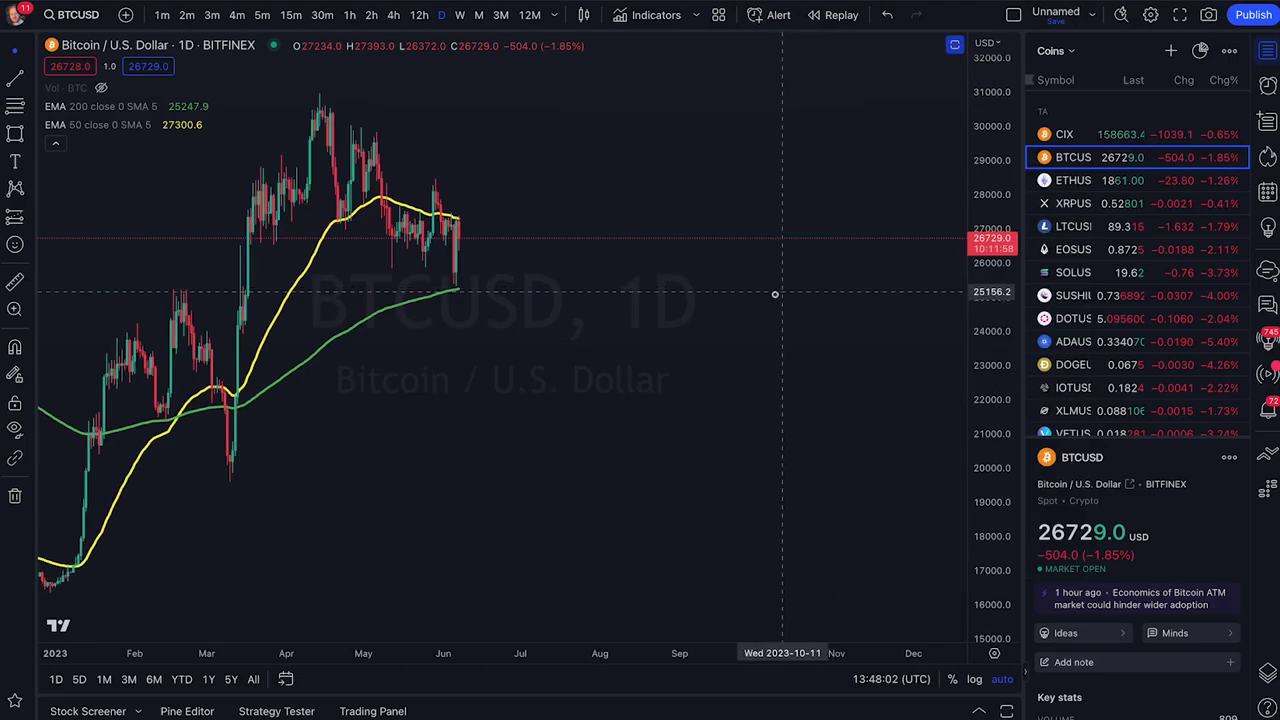
pyautogui.scroll(-5, 771, 291)
pyautogui.scroll(3, 560, 271)
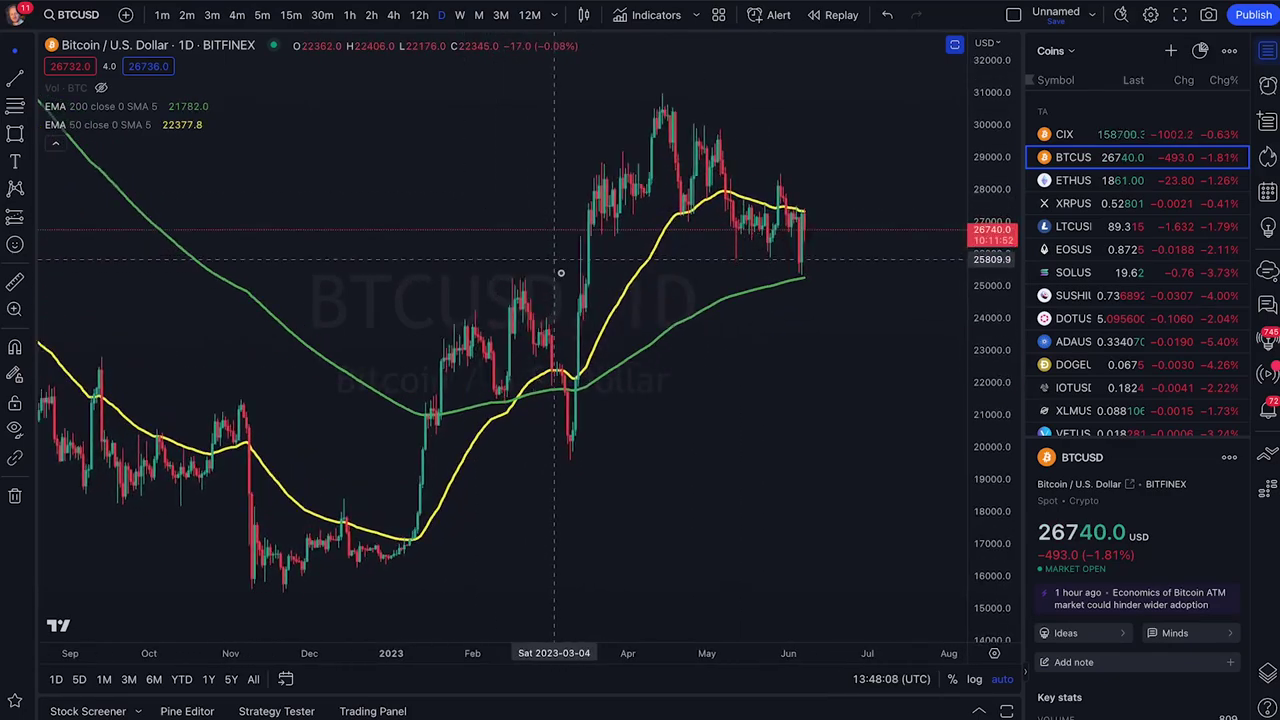
pyautogui.hscroll(2, 697, 395)
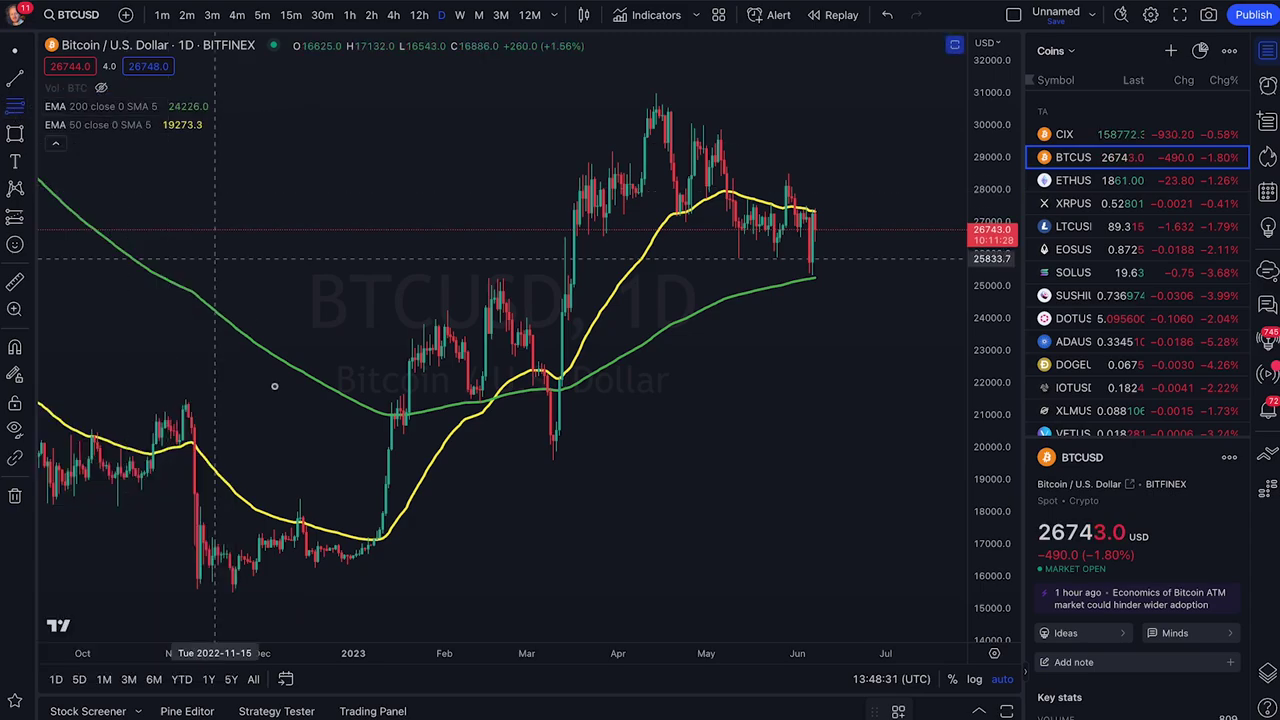
pyautogui.click(308, 562)
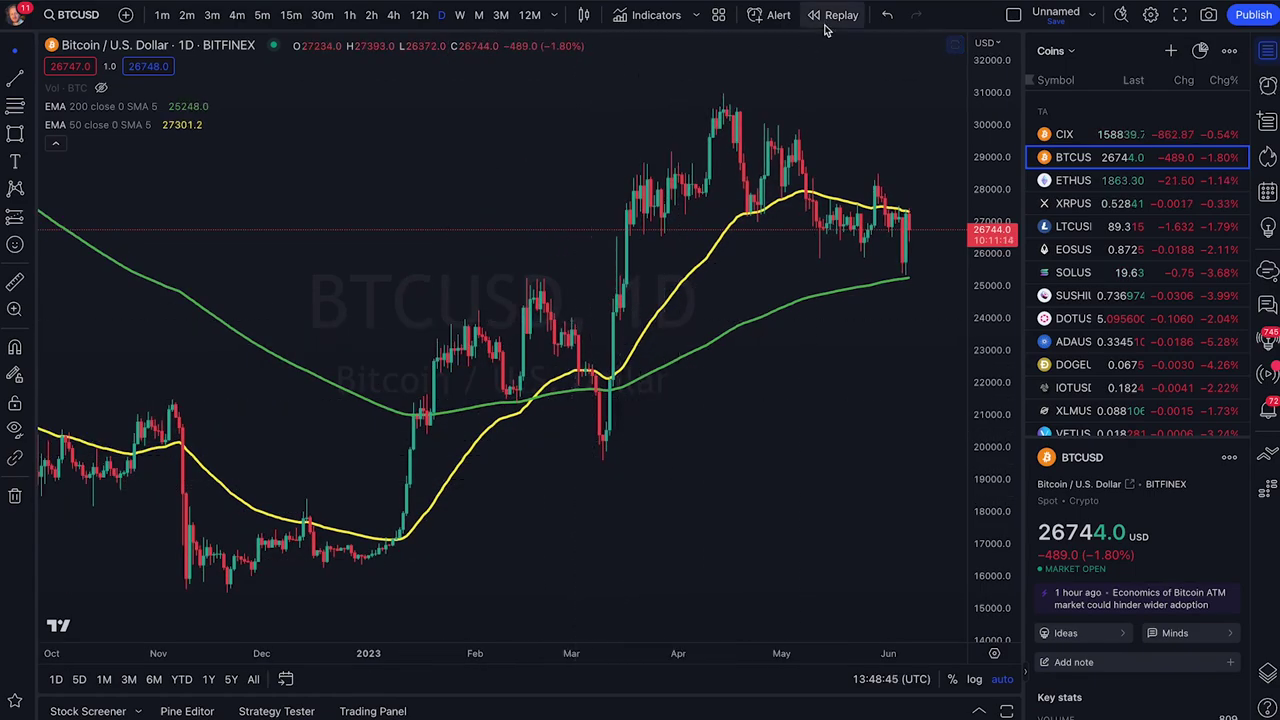
# Step: Start a bar replay of the daily BTCUSD chart from late January 2023
pyautogui.click(828, 18)
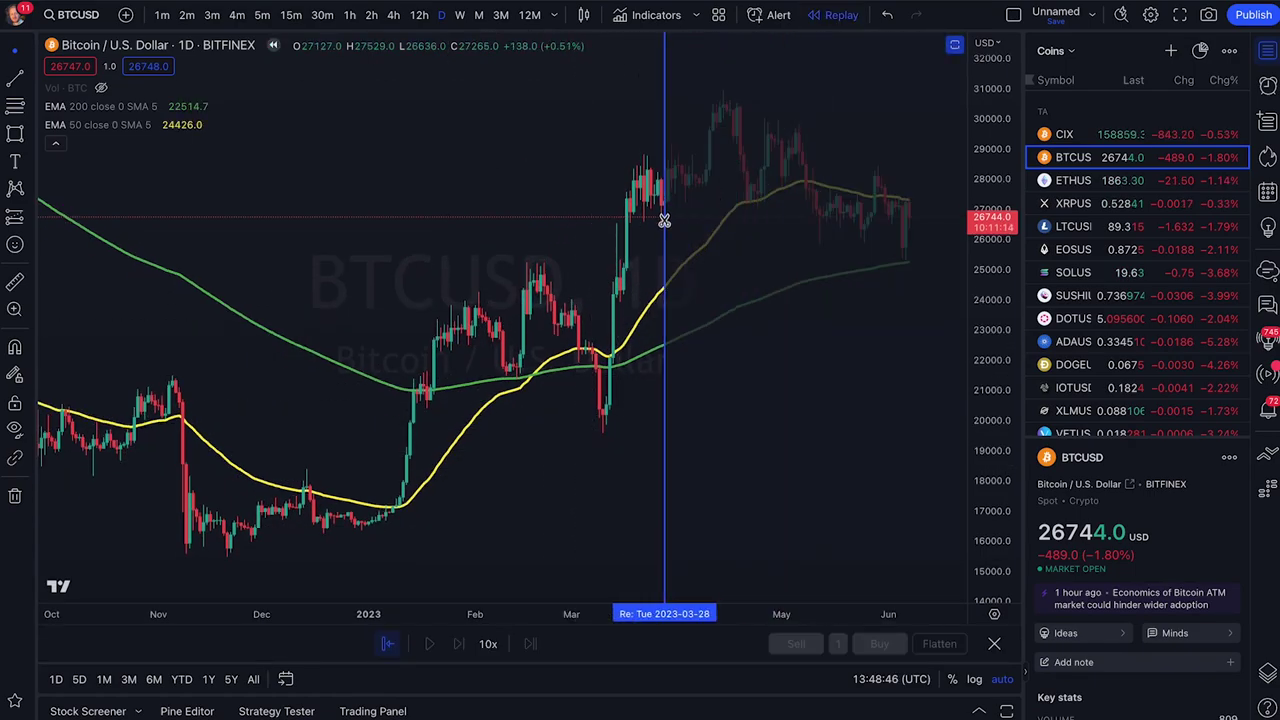
pyautogui.click(440, 300)
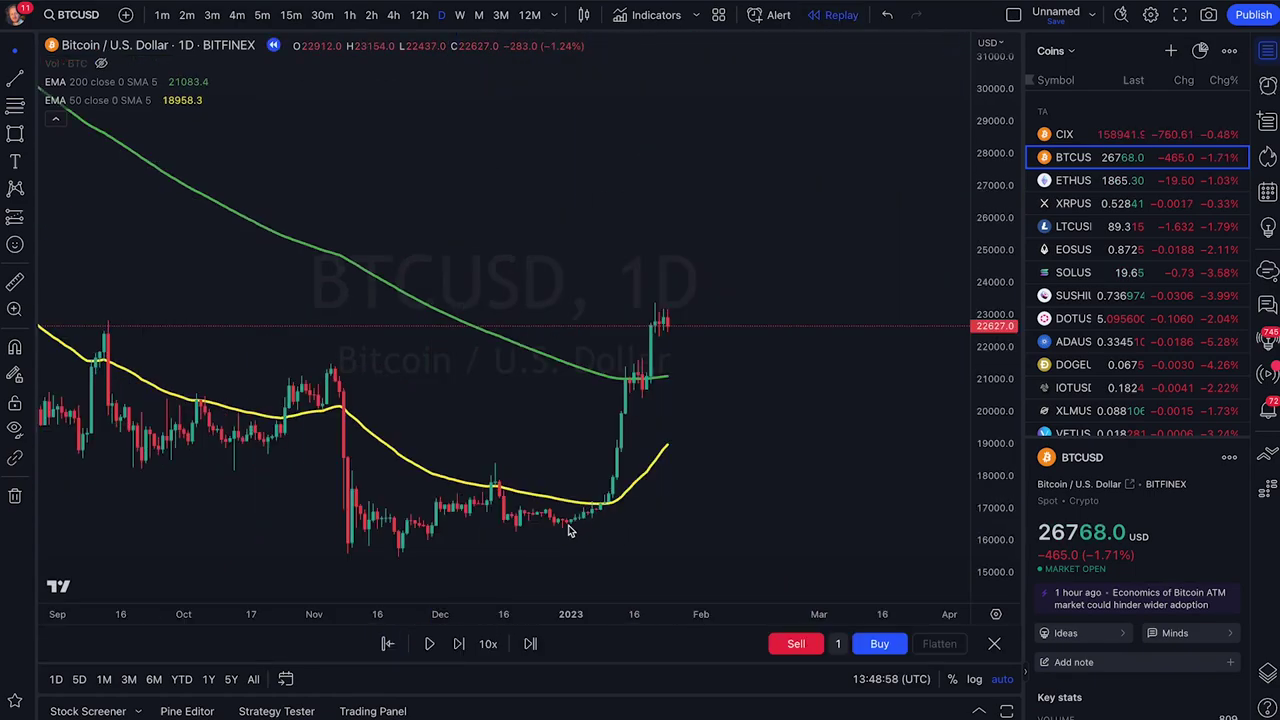
# Step: Draw a Fib Retracement from 16500.5 on 30 December 2022 up to the January high near 23359, extending it to 25 February 2023
pyautogui.click(33, 110)
pyautogui.click(100, 105)
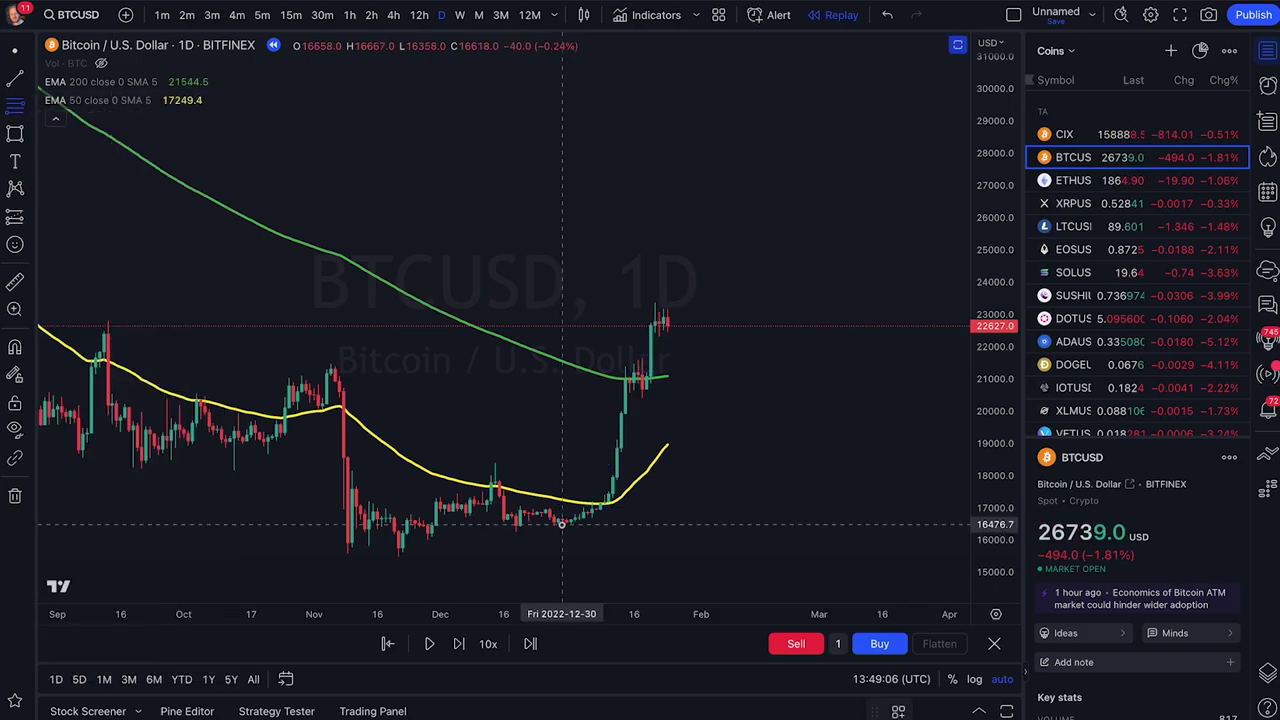
pyautogui.click(562, 523)
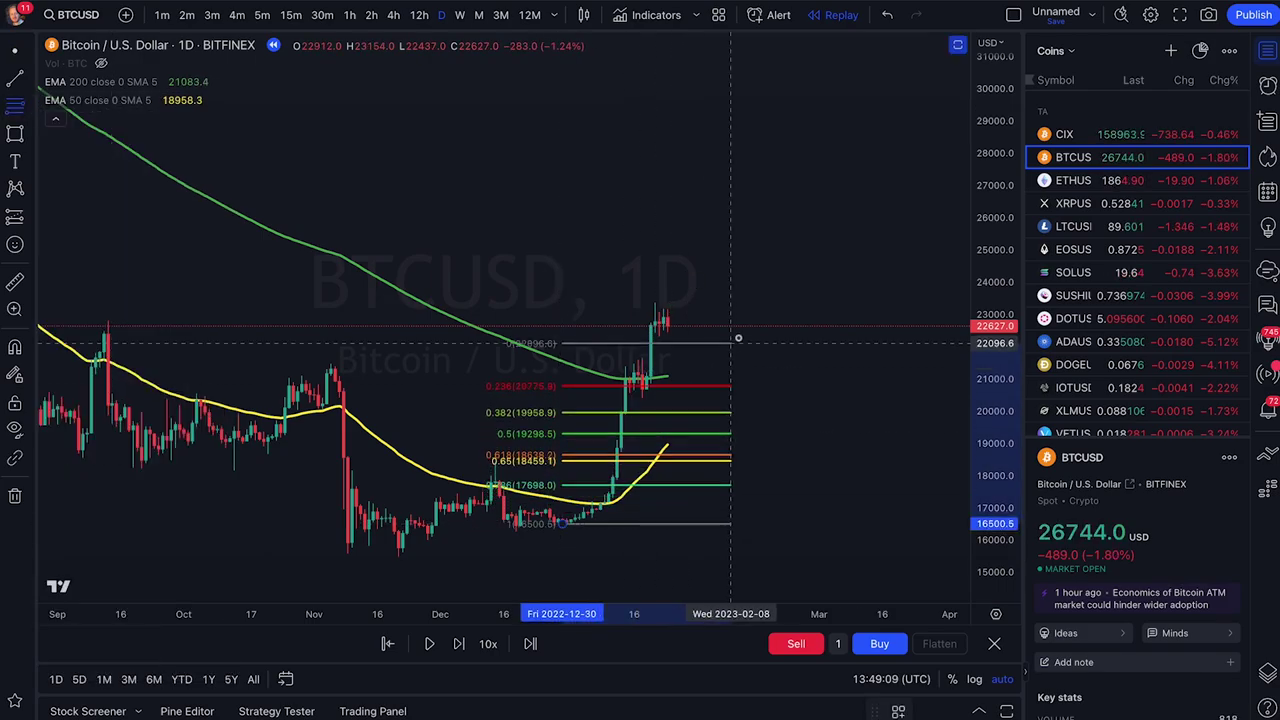
pyautogui.click(802, 302)
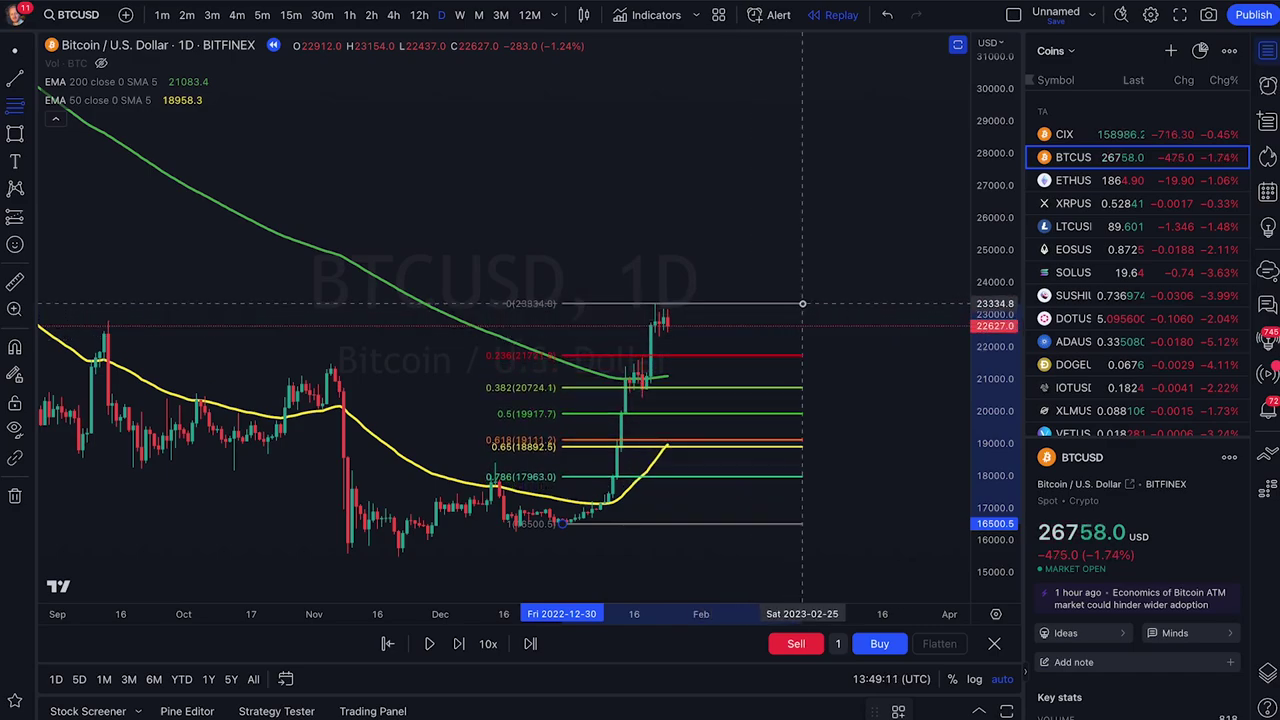
# Step: Hide the 50 and 200 EMA indicators on the daily BTCUSD chart
pyautogui.click(165, 100)
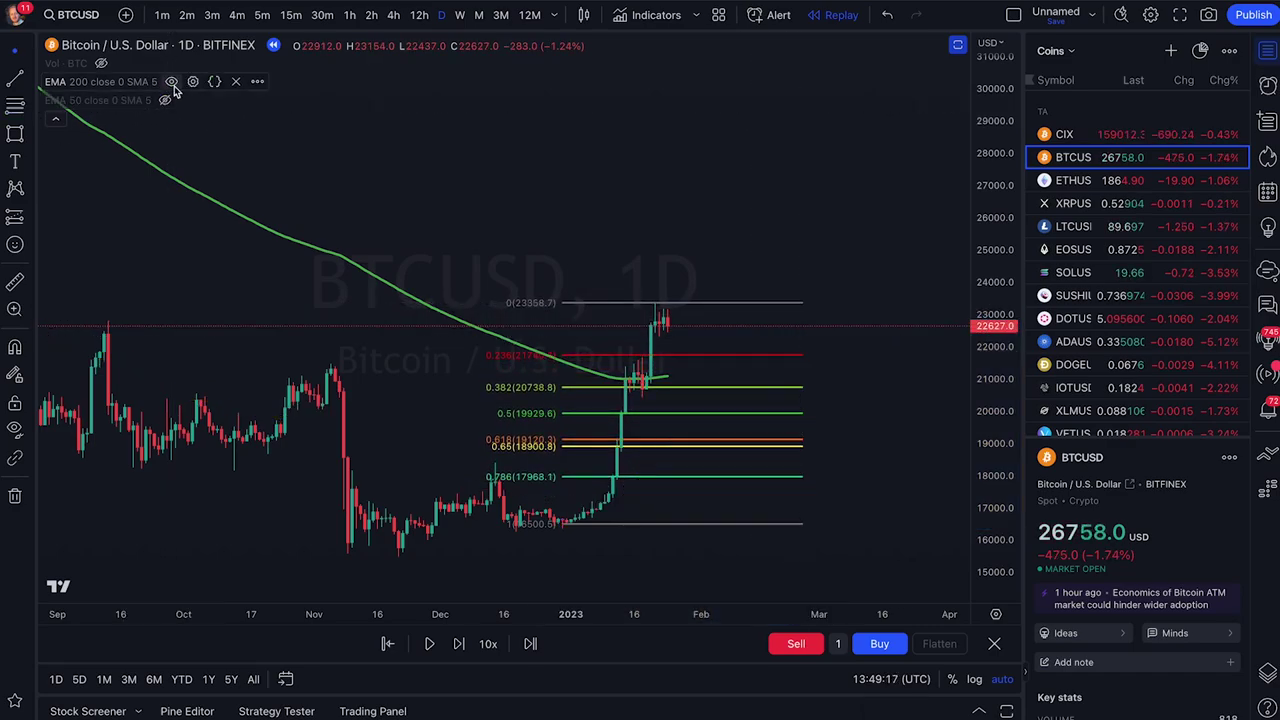
pyautogui.click(171, 81)
pyautogui.scroll(3, 902, 405)
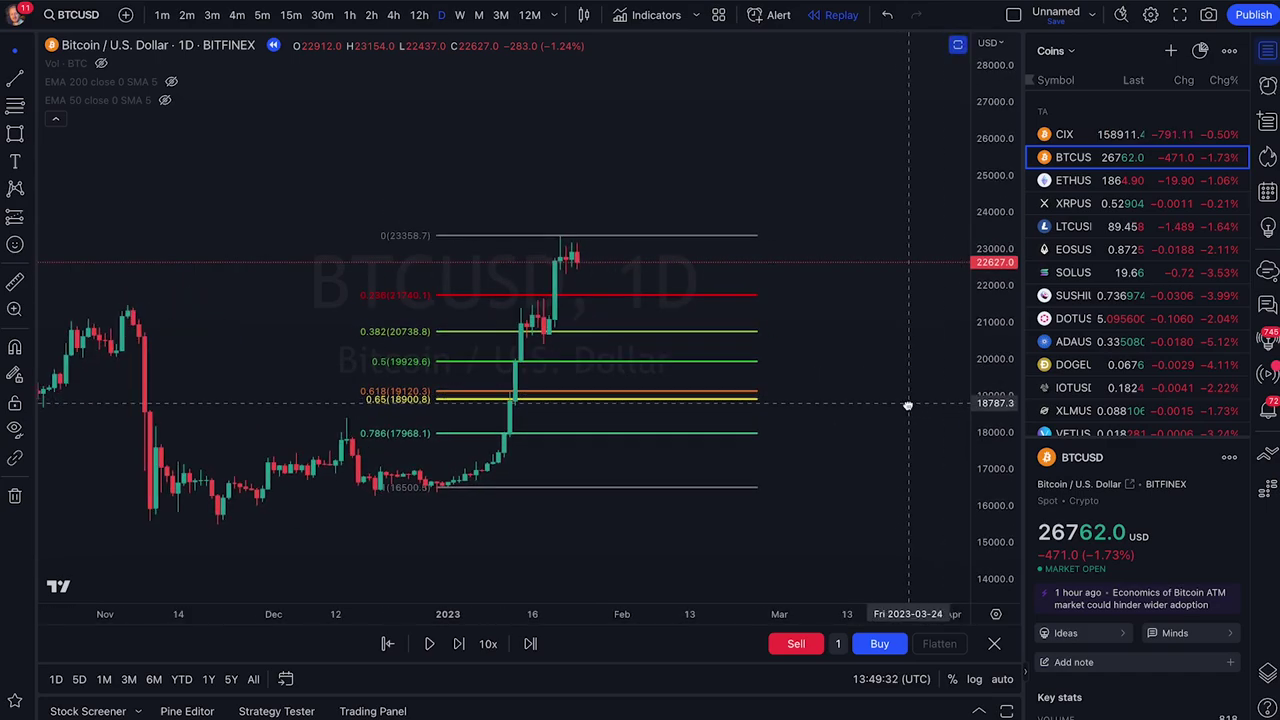
pyautogui.hscroll(2, 871, 400)
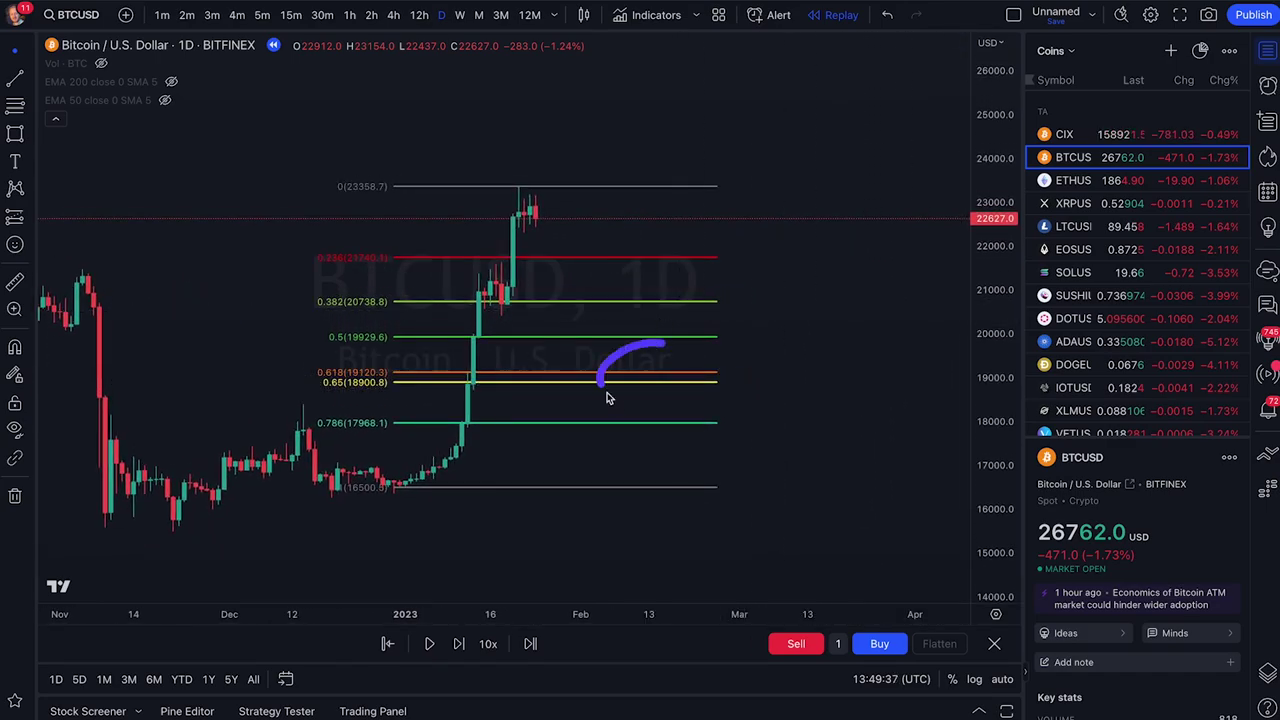
# Step: Play the replay forward to the mid-February 2023 candle that breaks above the Fib retracement's 0 level
pyautogui.click(429, 643)
pyautogui.click(428, 645)
pyautogui.click(428, 645)
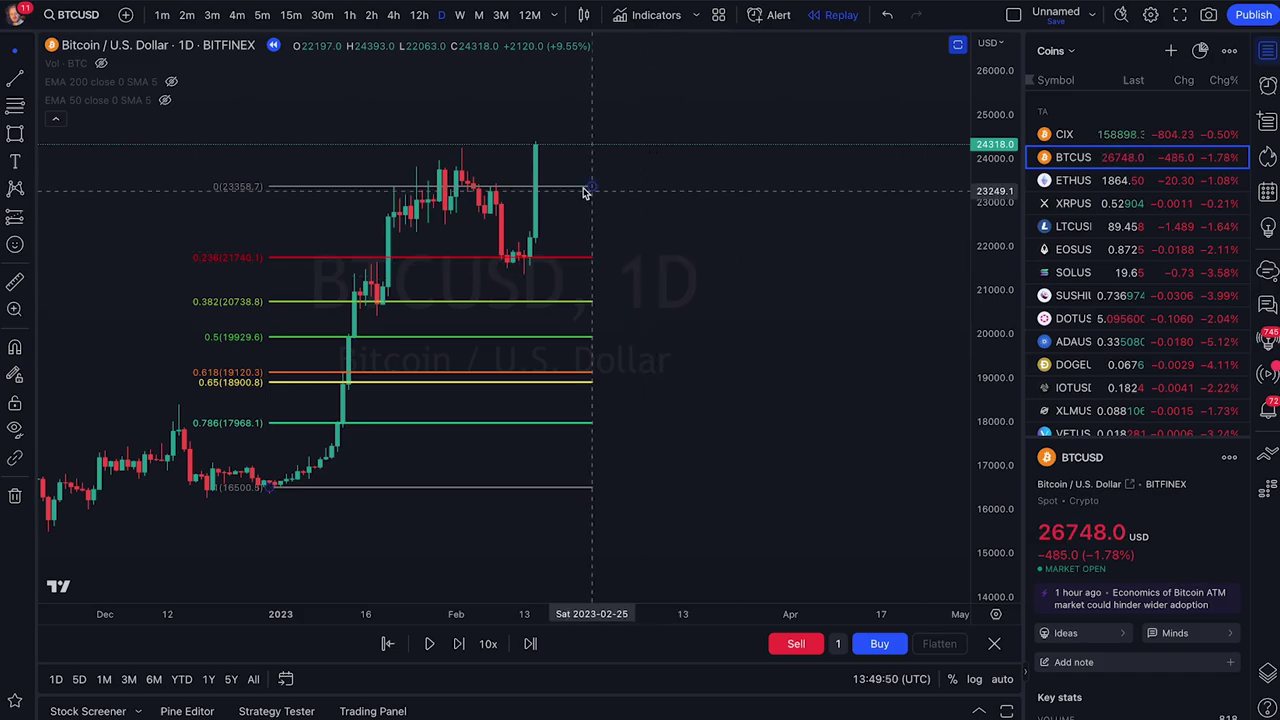
pyautogui.moveTo(559, 134); pyautogui.dragTo(518, 148)
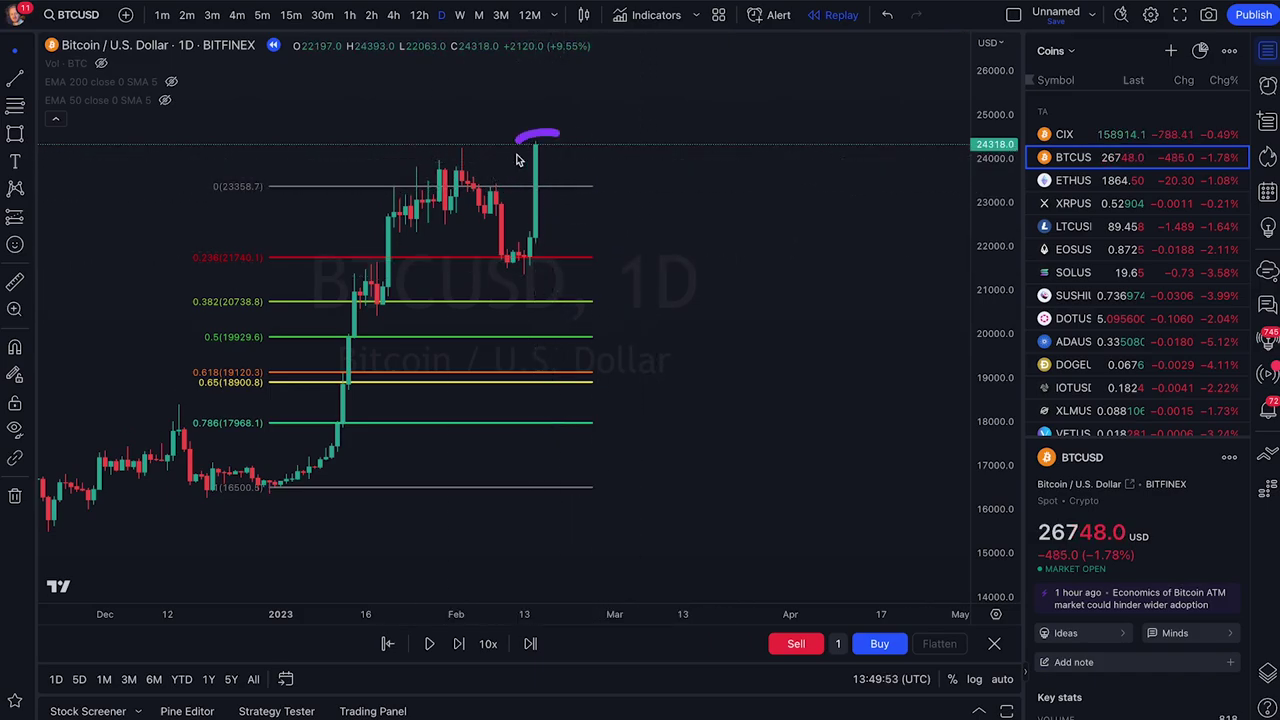
# Step: Move the Fib retracement's upper anchor to the new high at 24387.6 and extend its levels into the second half of March 2023
pyautogui.hscroll(-3, 432, 188)
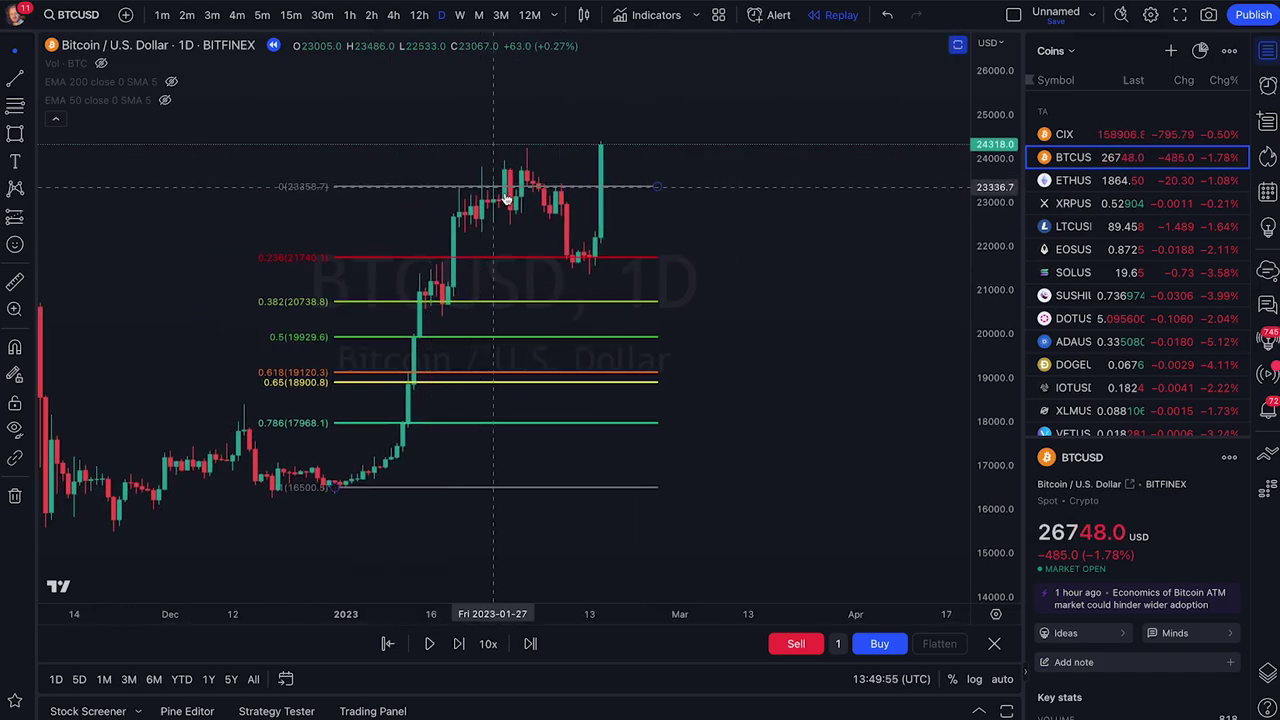
pyautogui.hscroll(1, 640, 212)
pyautogui.moveTo(352, 180)
pyautogui.mouseDown()
pyautogui.moveTo(646, 189)
pyautogui.moveTo(774, 139)
pyautogui.mouseUp()
pyautogui.click(830, 243)
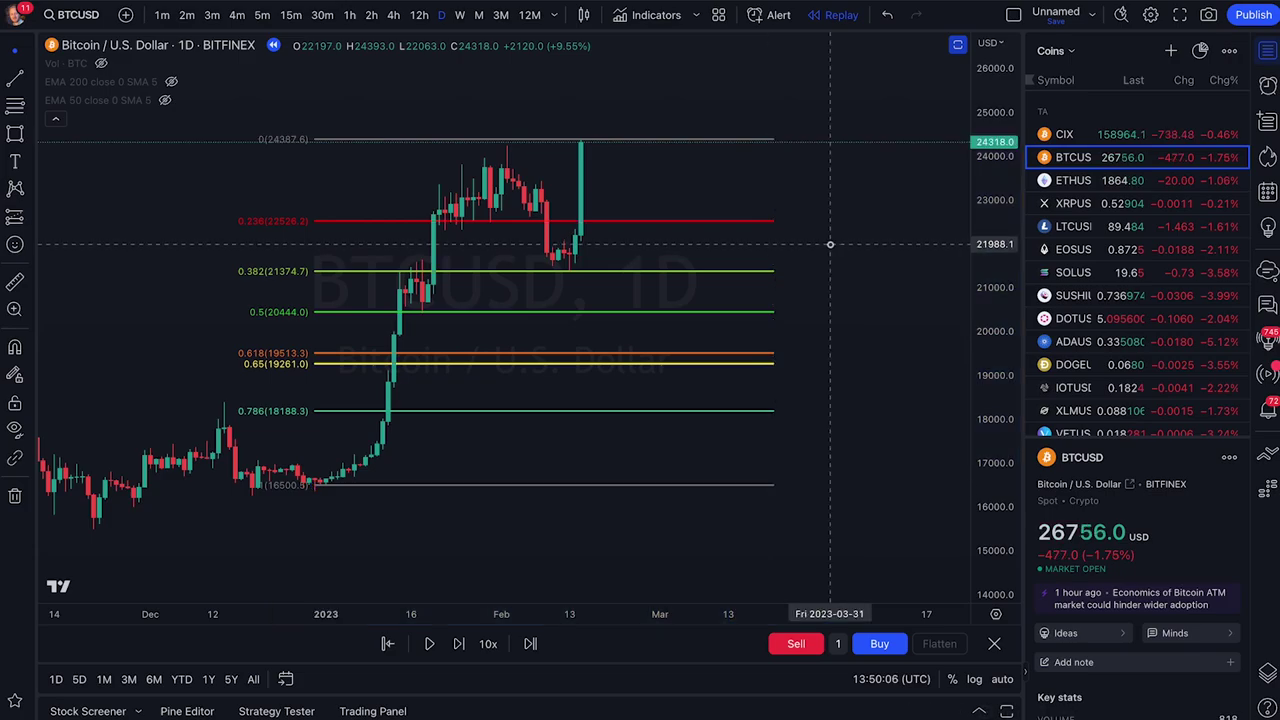
# Step: Advance the replay eight daily candles and raise the Fib retracement's upper anchor to the February high at about 25250
pyautogui.click(459, 645)
pyautogui.click(459, 645)
pyautogui.click(459, 645)
pyautogui.click(459, 645)
pyautogui.click(459, 645)
pyautogui.click(459, 645)
pyautogui.click(459, 645)
pyautogui.click(459, 645)
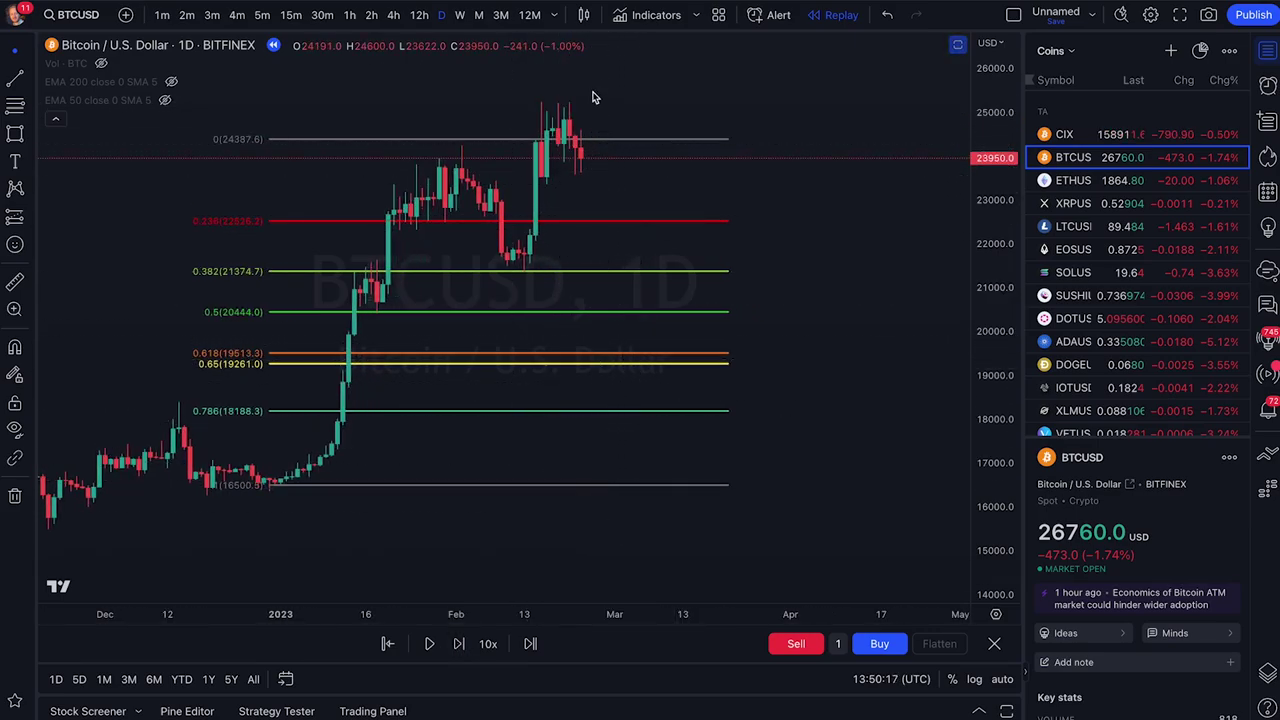
pyautogui.moveTo(728, 139); pyautogui.dragTo(768, 101)
# Step: Advance the replay fourteen daily candles to the March 2023 pullback into the 0.618–0.65 zone
pyautogui.click(460, 644)
pyautogui.click(460, 644)
pyautogui.click(460, 644)
pyautogui.click(460, 644)
pyautogui.click(460, 644)
pyautogui.click(460, 644)
pyautogui.click(460, 644)
pyautogui.click(460, 644)
pyautogui.click(460, 644)
pyautogui.click(460, 644)
pyautogui.click(460, 644)
pyautogui.click(460, 644)
pyautogui.click(460, 644)
pyautogui.click(460, 644)
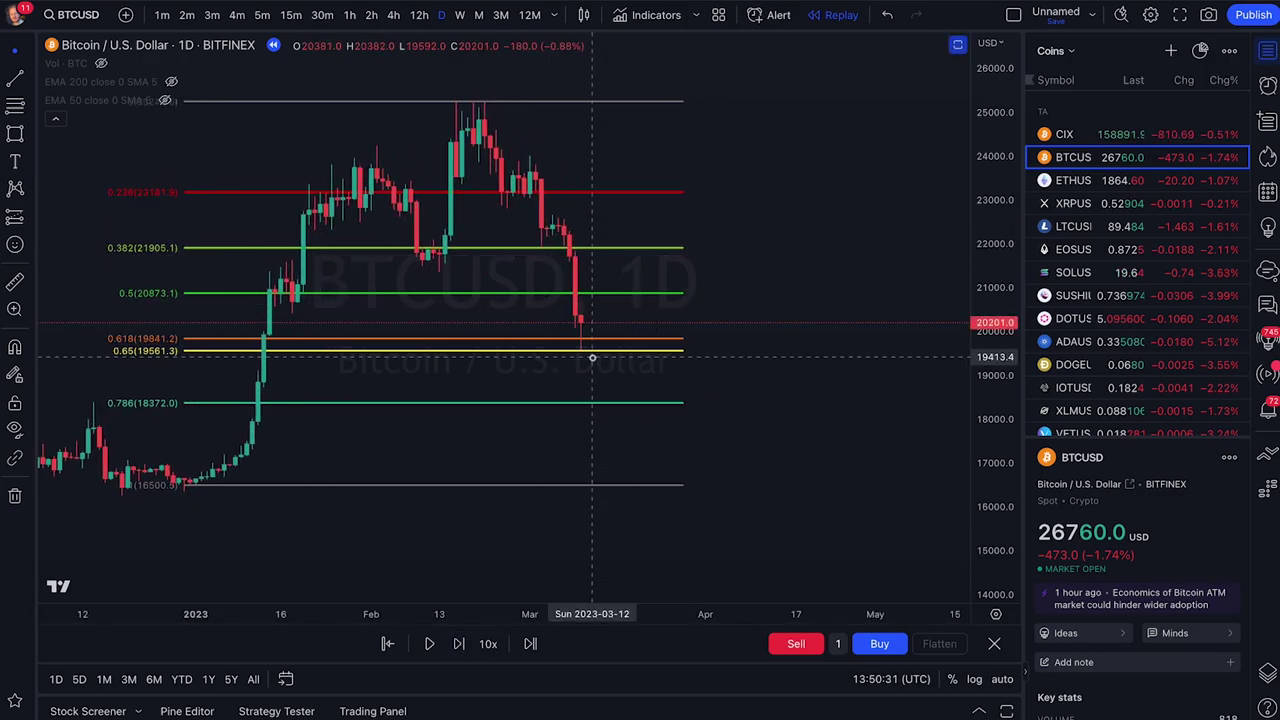
pyautogui.moveTo(523, 366)
pyautogui.mouseDown()
pyautogui.moveTo(590, 312)
pyautogui.moveTo(543, 326)
pyautogui.mouseUp()
# Step: Draw a rectangle over the 0.618–0.65 golden zone from 30 December 2022 to 1 April 2023
pyautogui.hotkey('alt', 'shift', 'r')
pyautogui.click(184, 351)
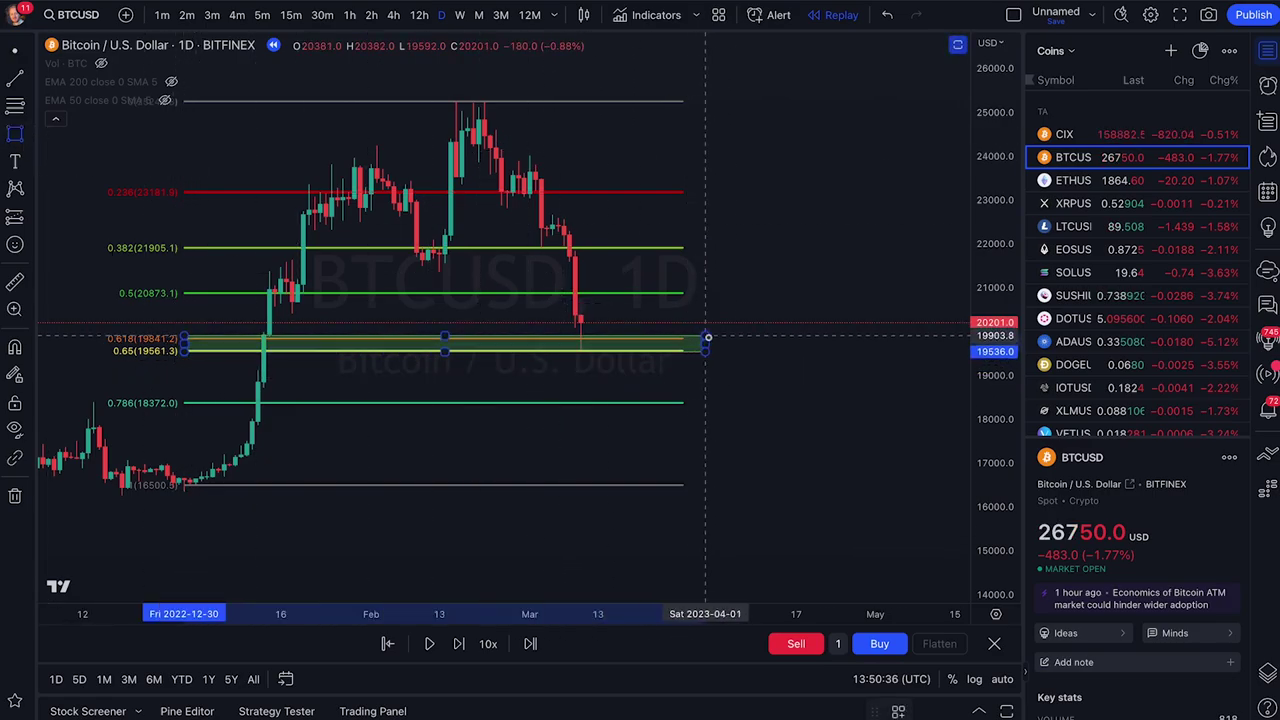
pyautogui.click(705, 340)
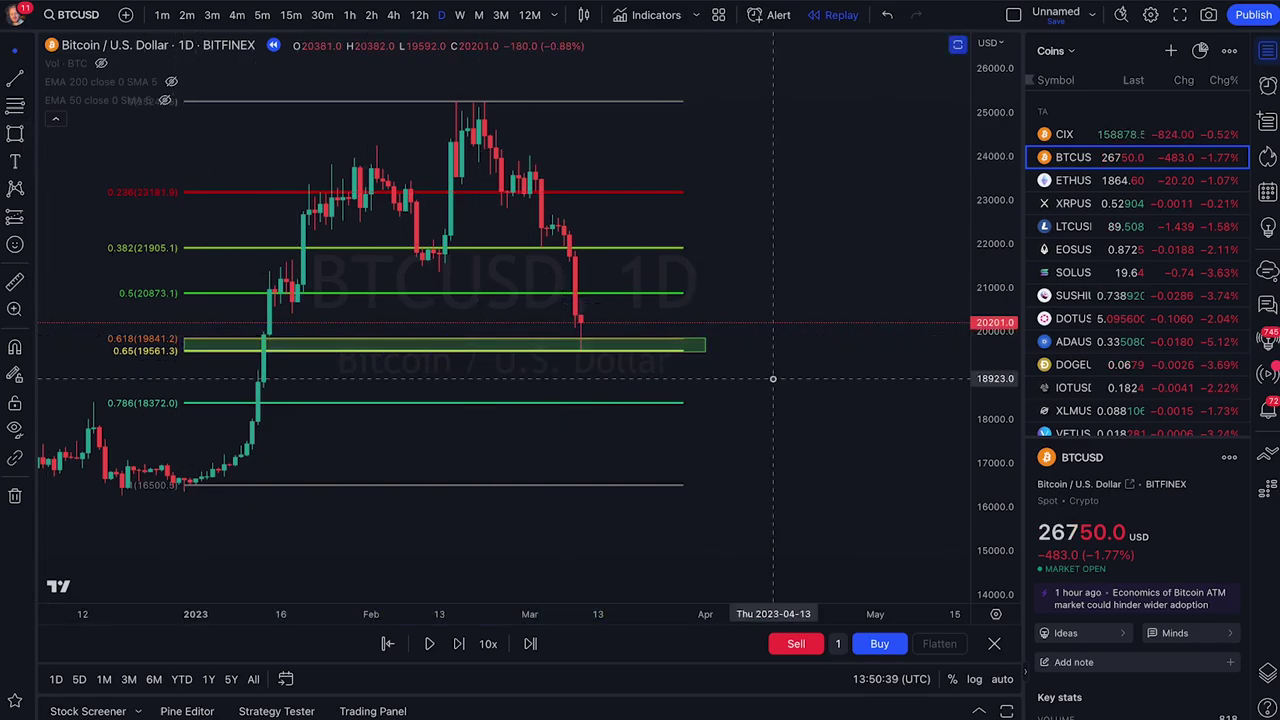
# Step: Advance the replay one candle and place a long position from 12 March 2023 with entry 20516.8, target 22311.4 and stop 19378.4
pyautogui.click(458, 645)
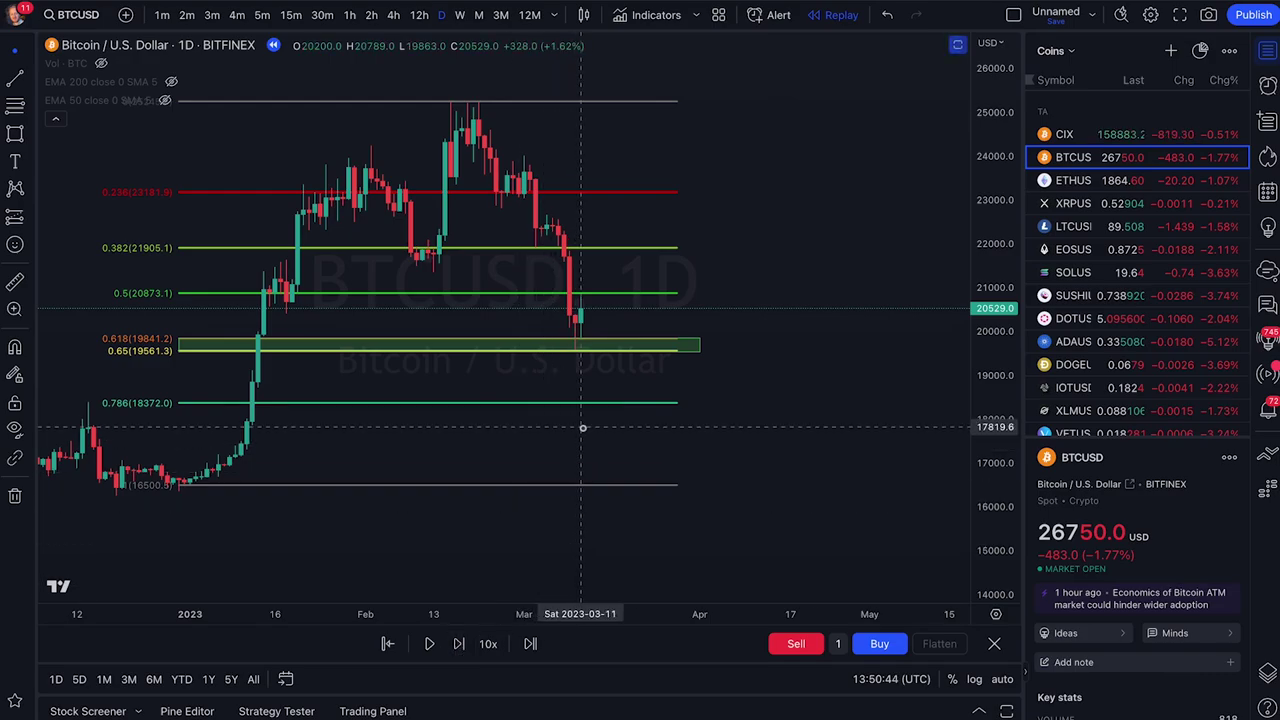
pyautogui.click(15, 216)
pyautogui.click(60, 217)
pyautogui.click(588, 312)
pyautogui.moveTo(586, 388); pyautogui.dragTo(606, 360)
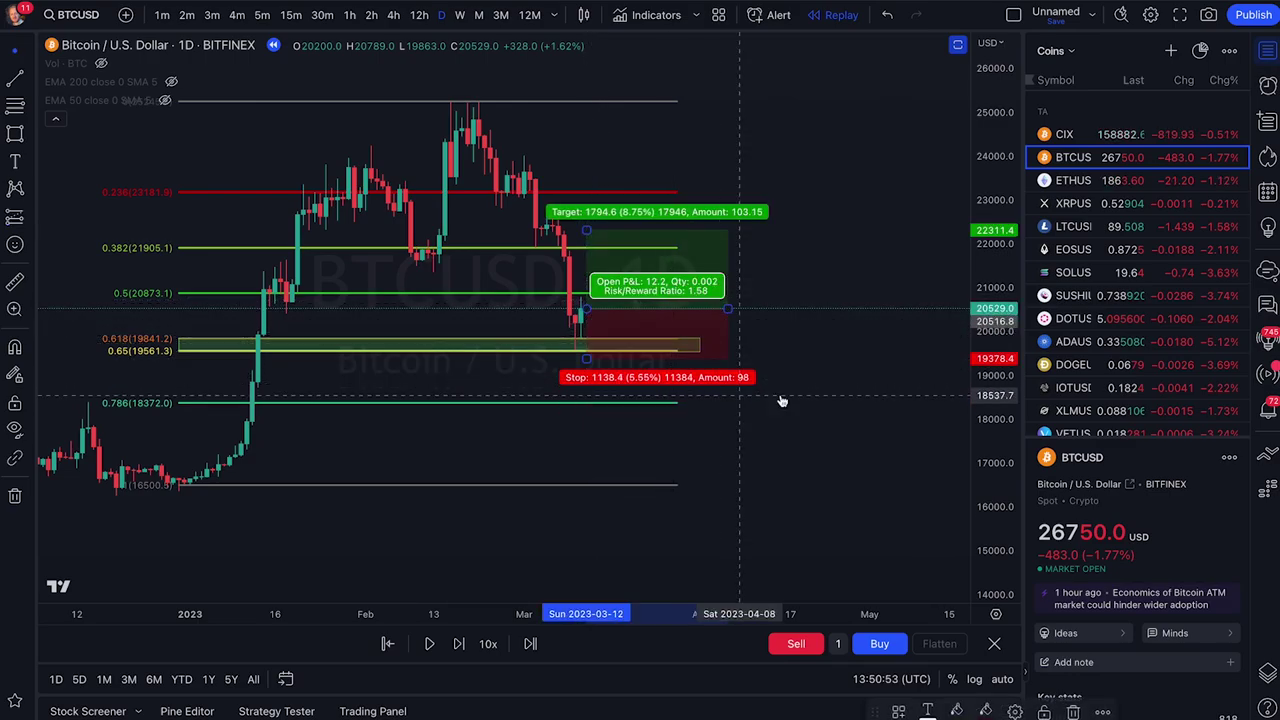
# Step: Advance the replay three daily candles and raise the long position's target to 24772.9
pyautogui.click(459, 645)
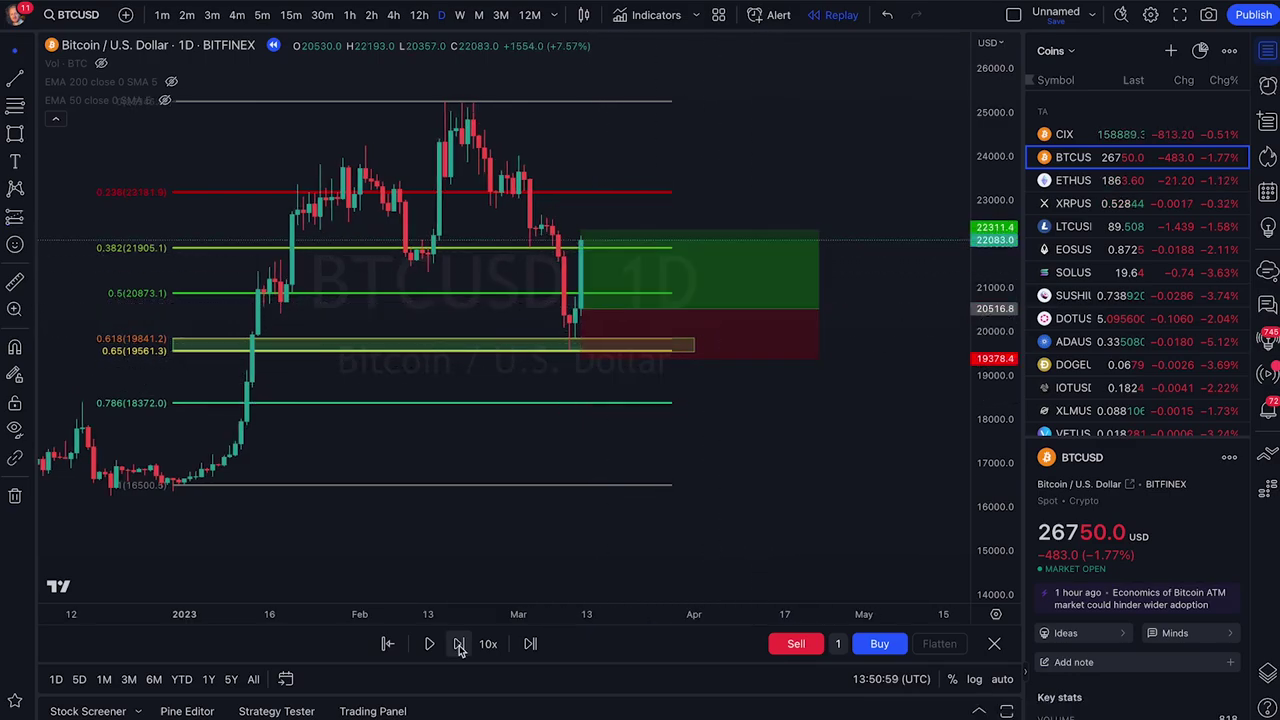
pyautogui.click(459, 645)
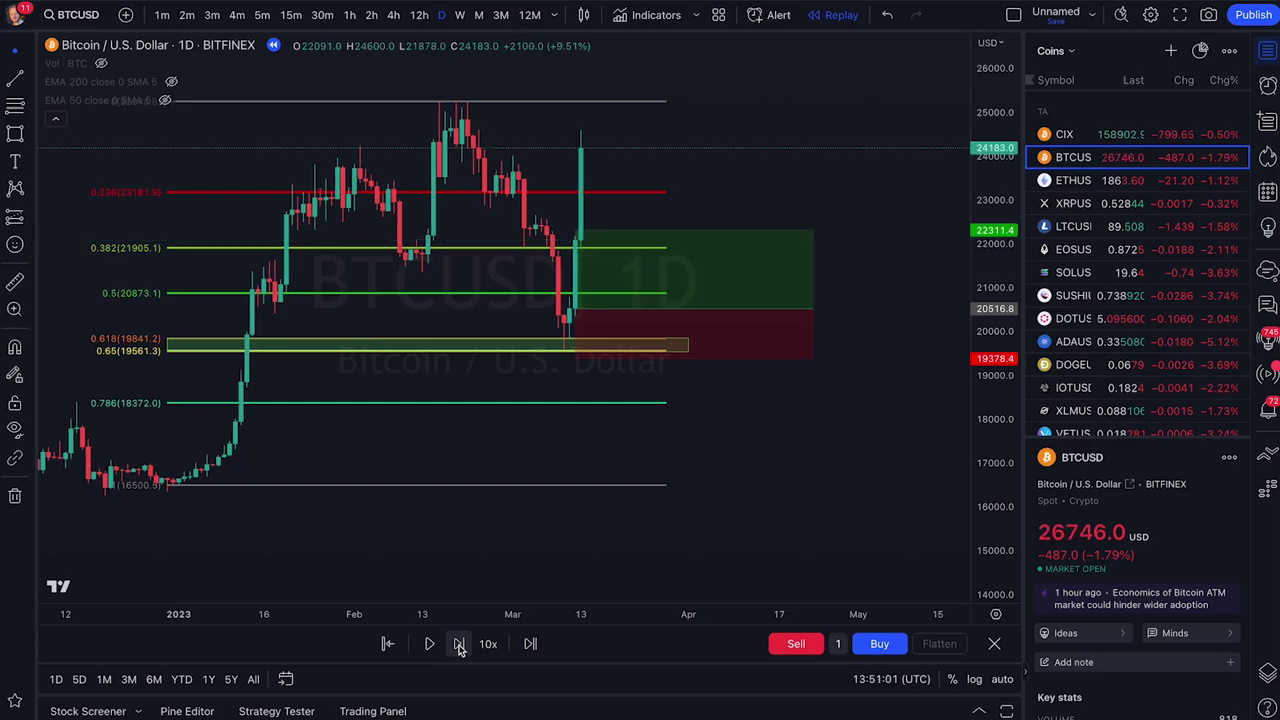
pyautogui.click(459, 645)
pyautogui.moveTo(573, 230); pyautogui.dragTo(577, 123)
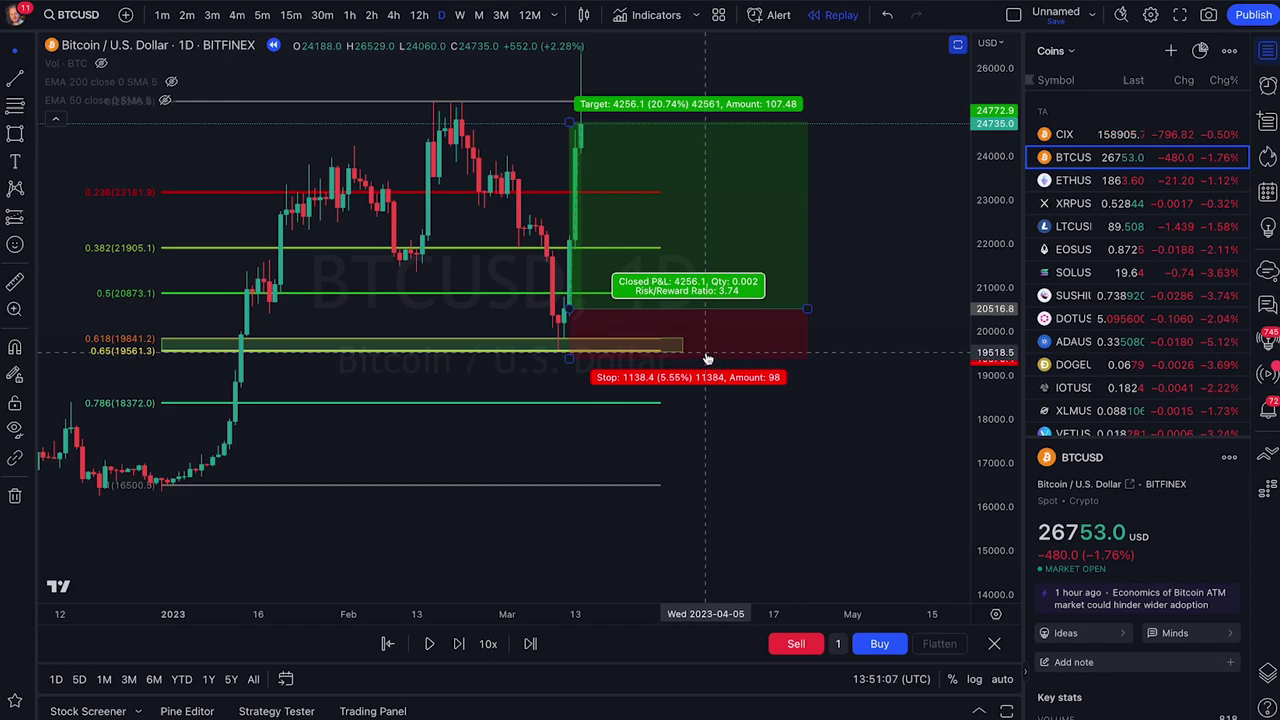
pyautogui.click(587, 369)
pyautogui.moveTo(560, 334); pyautogui.dragTo(622, 458)
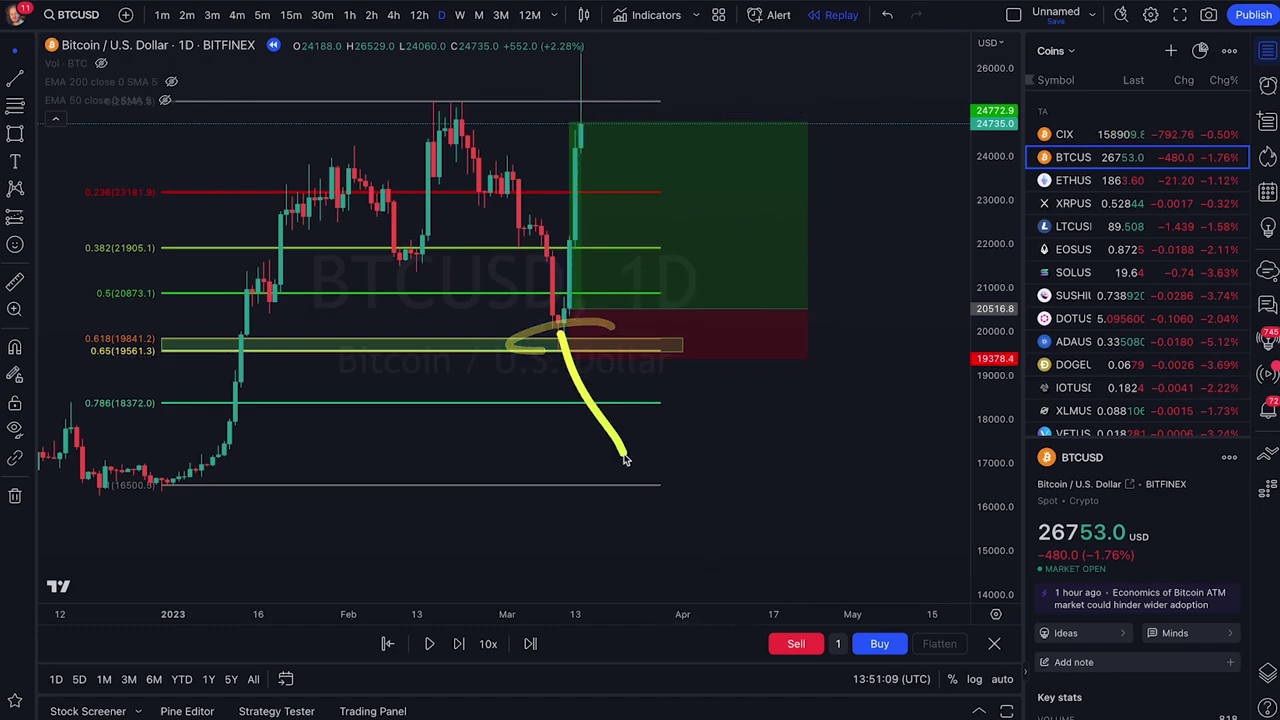
pyautogui.moveTo(557, 352); pyautogui.dragTo(603, 447)
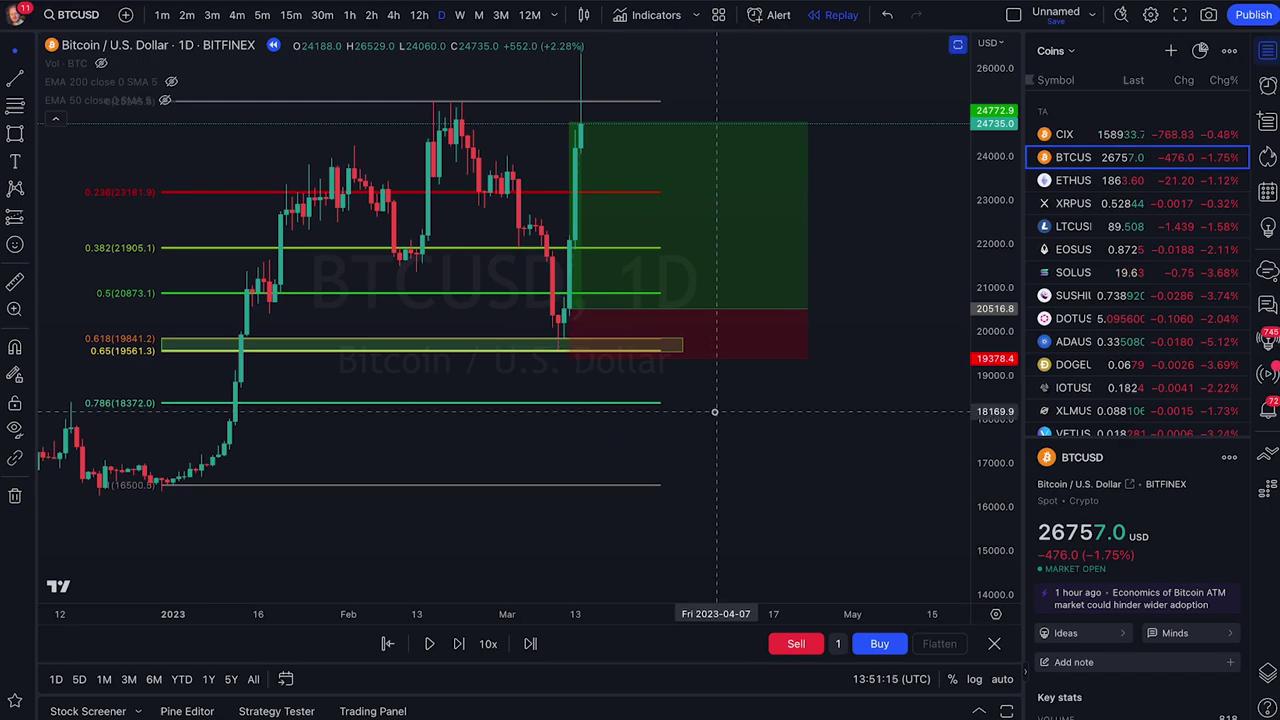
# Step: Remove all drawings from the BTCUSD chart and exit replay mode
pyautogui.click(773, 321)
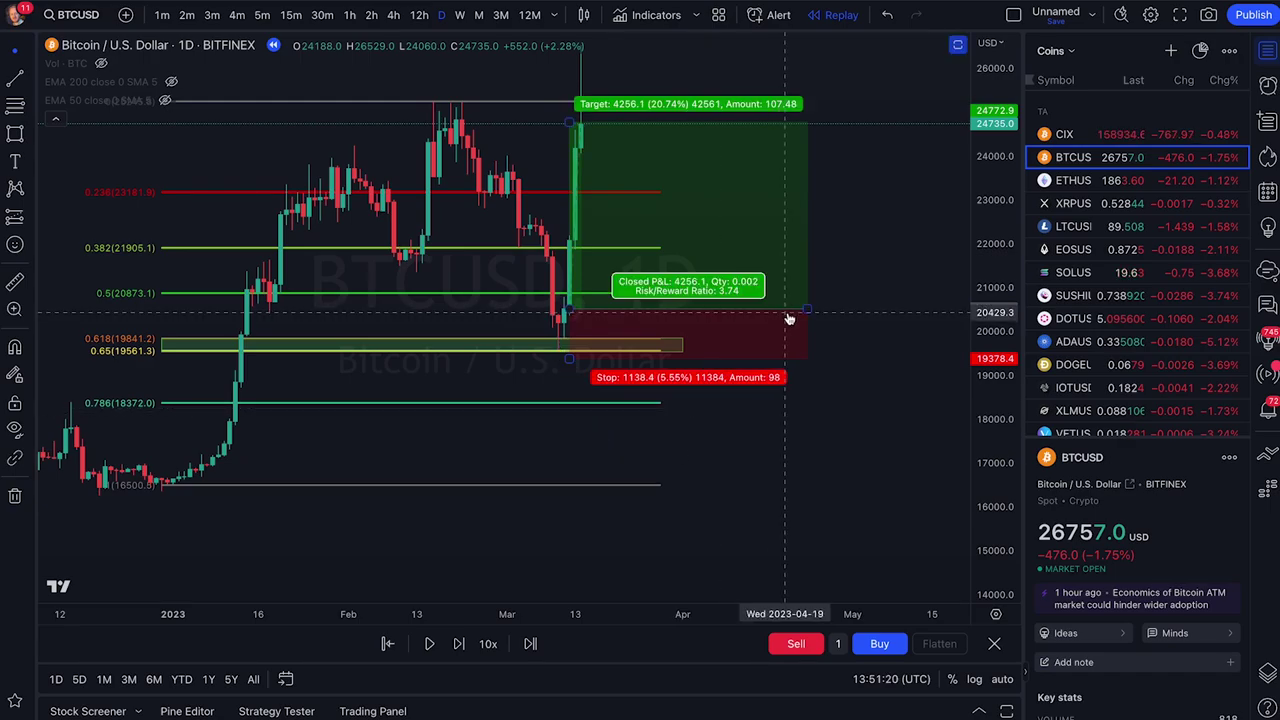
pyautogui.rightClick(787, 316)
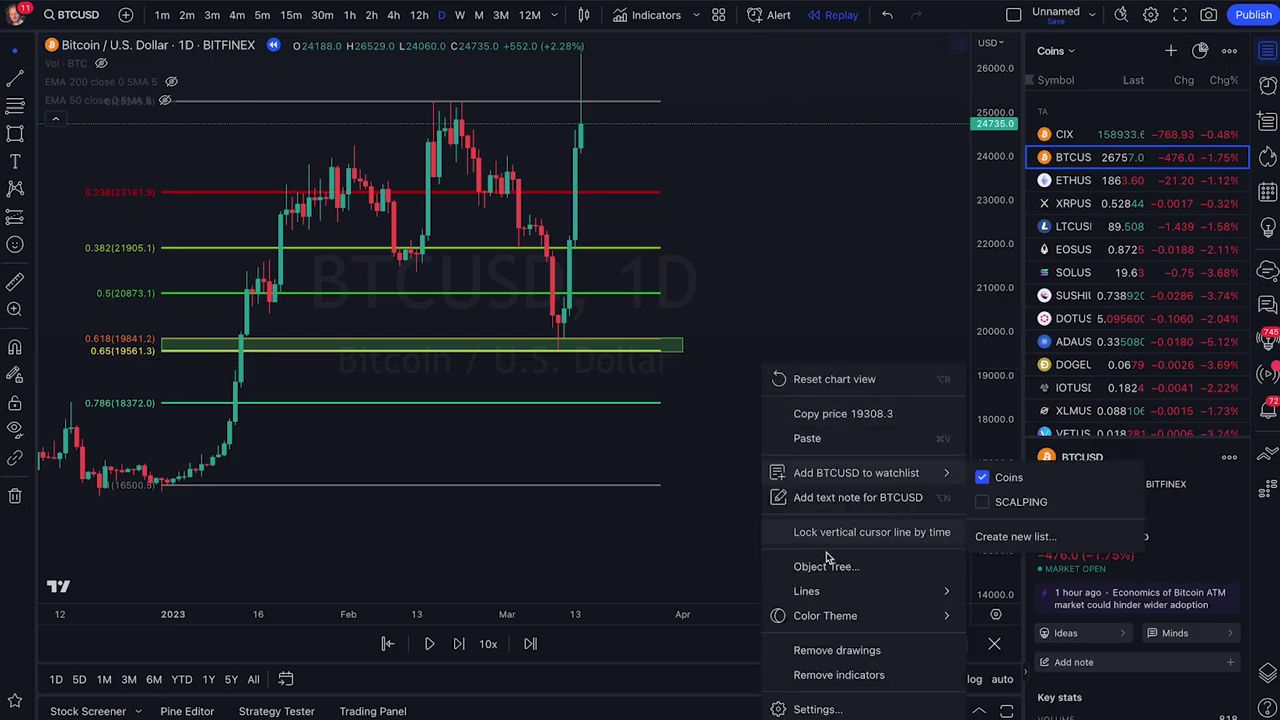
pyautogui.click(846, 651)
pyautogui.click(841, 14)
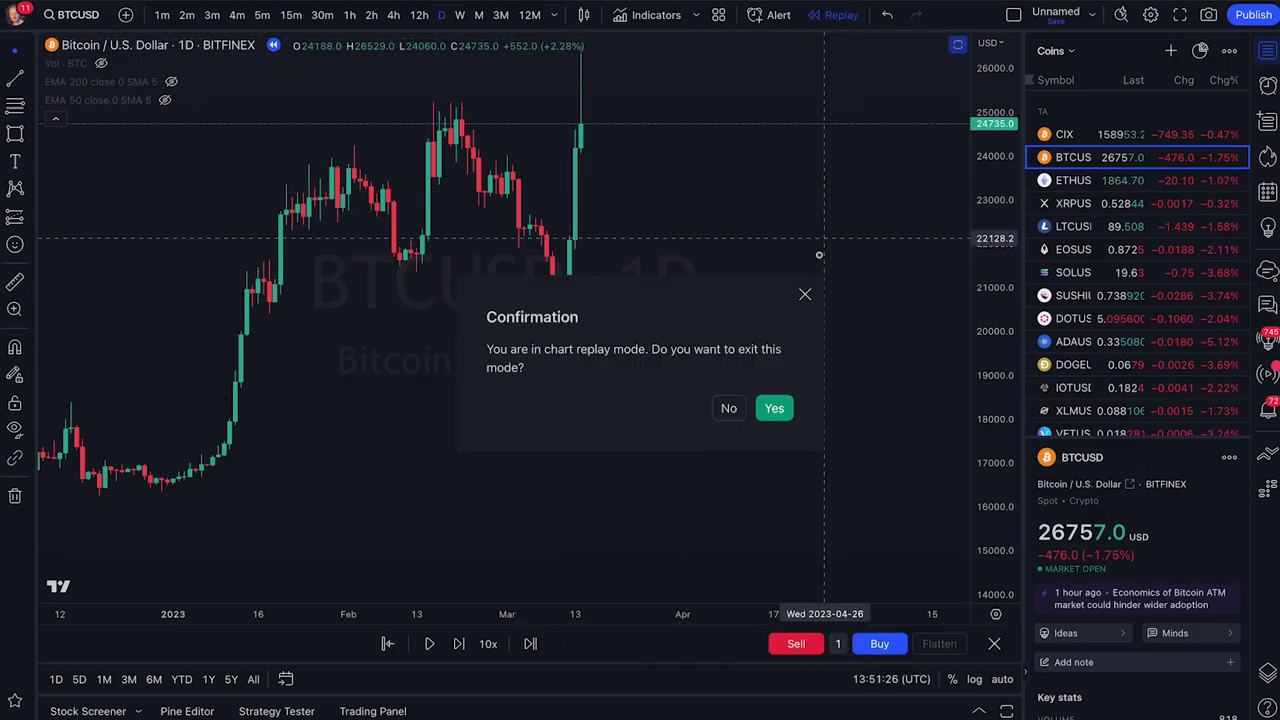
pyautogui.click(771, 405)
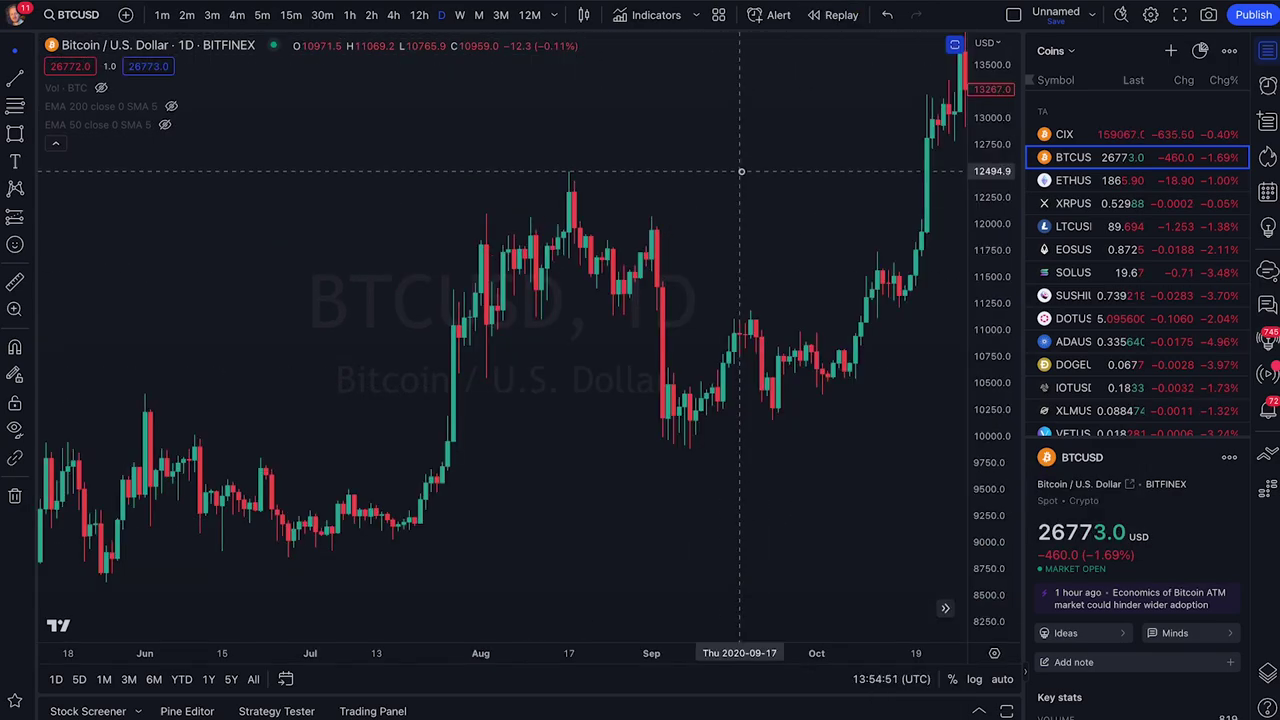
# Step: Draw a Fib Retracement from 8874.4 on 27 June 2020 up to the early August 2020 high at 12096.7
pyautogui.moveTo(60, 543)
pyautogui.mouseDown()
pyautogui.moveTo(92, 478)
pyautogui.moveTo(212, 442)
pyautogui.moveTo(278, 488)
pyautogui.moveTo(407, 525)
pyautogui.moveTo(529, 257)
pyautogui.mouseUp()
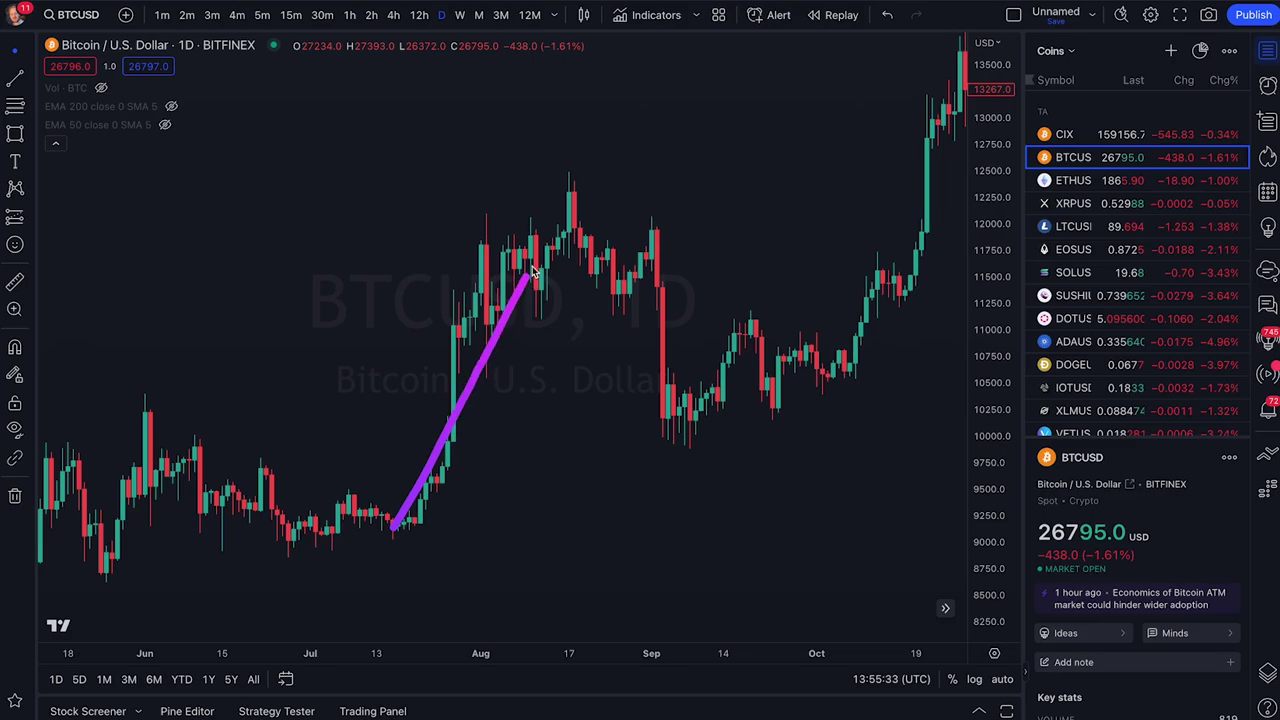
pyautogui.click(16, 105)
pyautogui.click(130, 108)
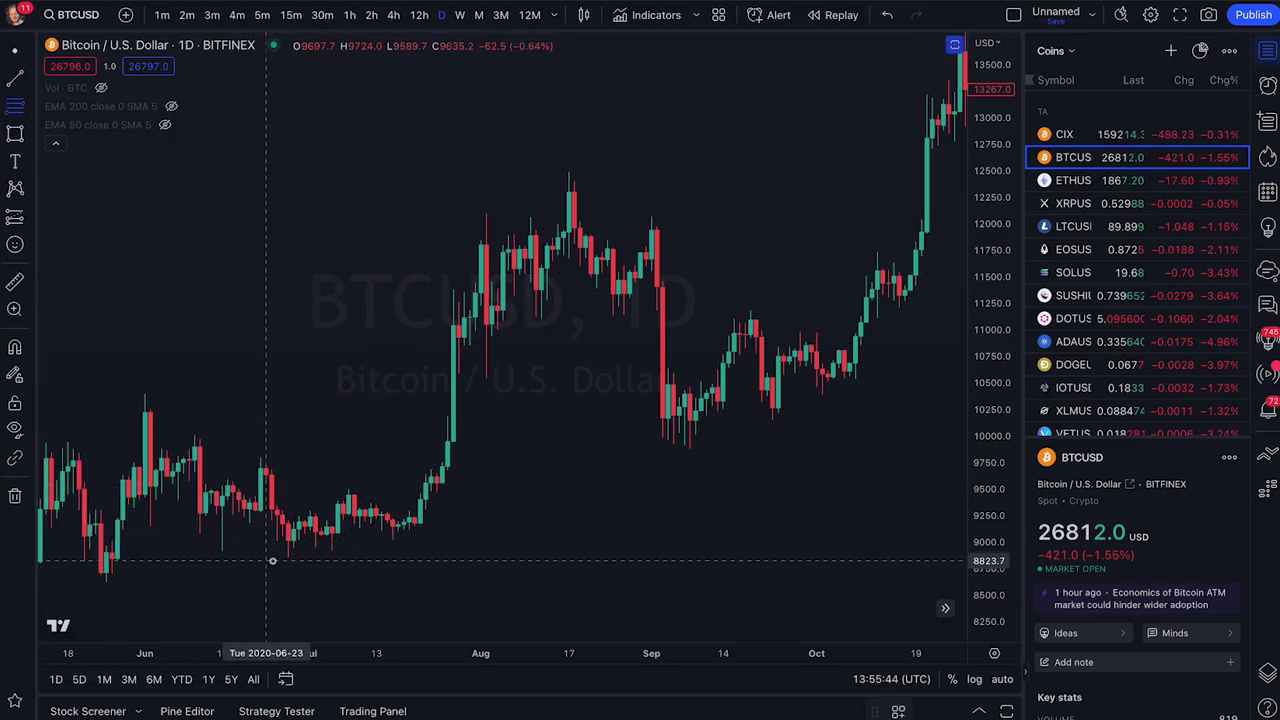
pyautogui.click(288, 557)
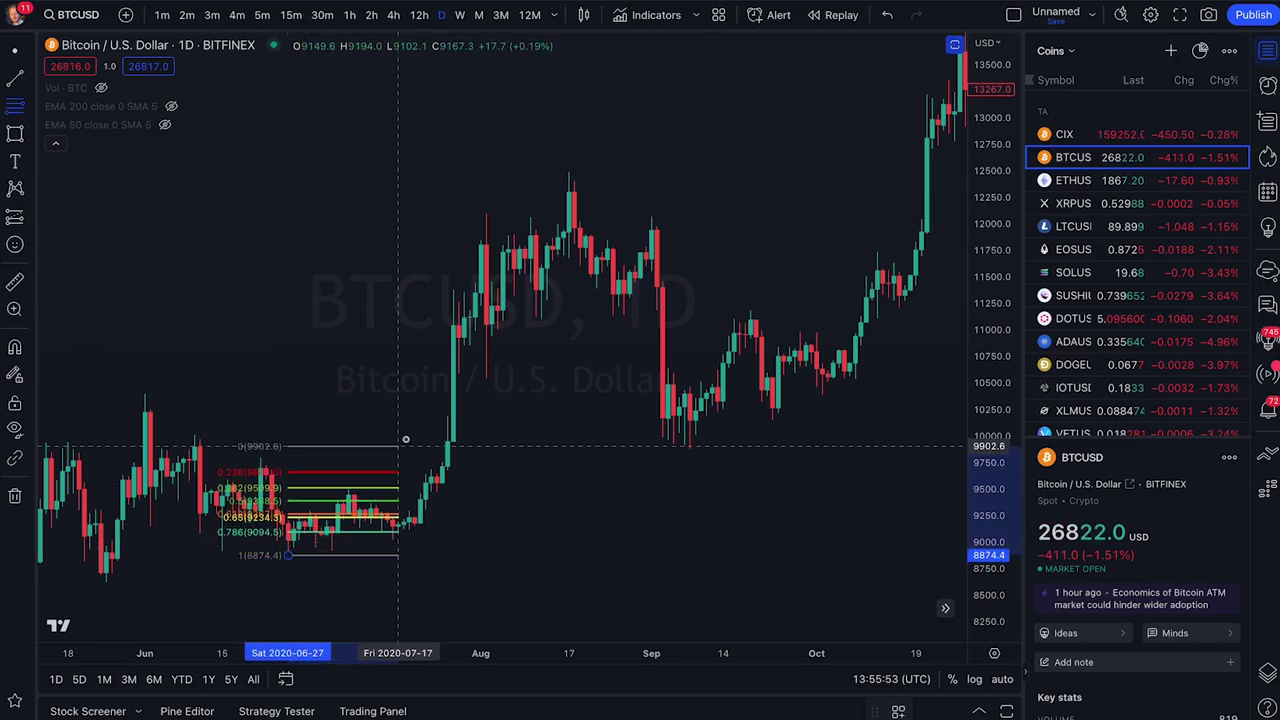
pyautogui.click(493, 217)
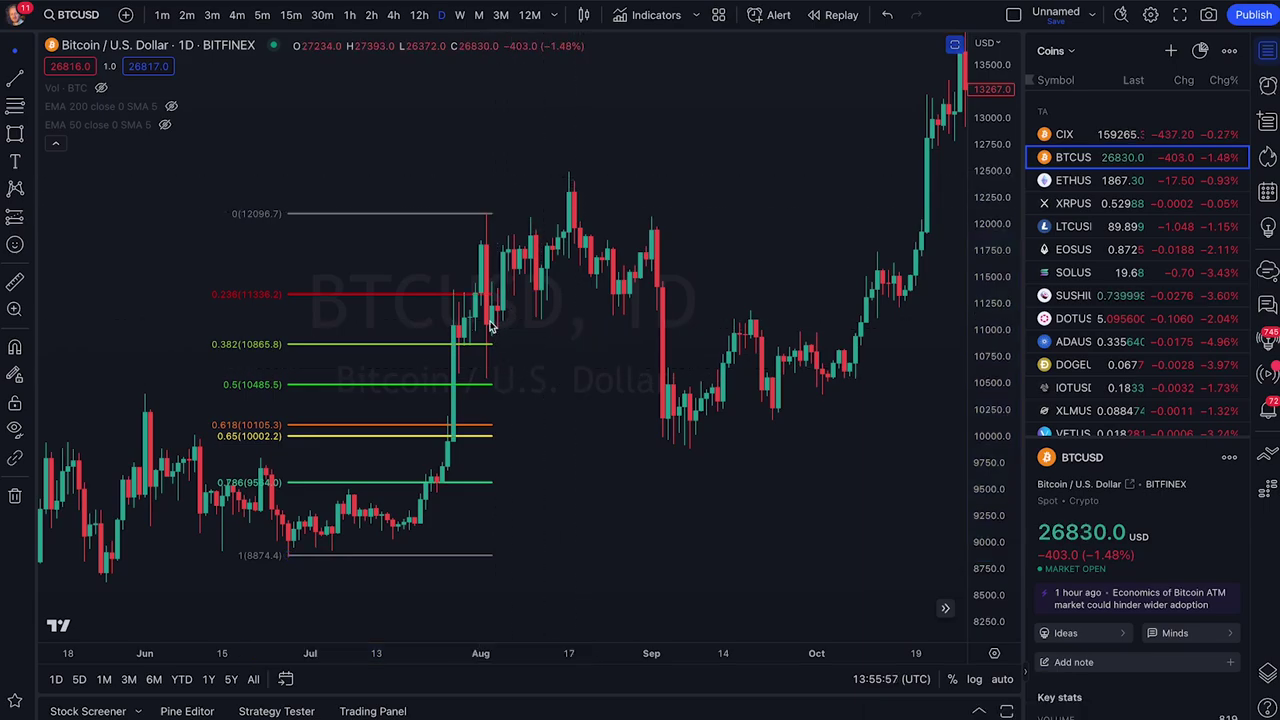
# Step: Move the Fib retracement's upper anchor to the August 2020 peak at 12487.7 and extend the levels to late September 2020
pyautogui.moveTo(486, 220); pyautogui.dragTo(475, 364)
pyautogui.moveTo(503, 419); pyautogui.dragTo(505, 425)
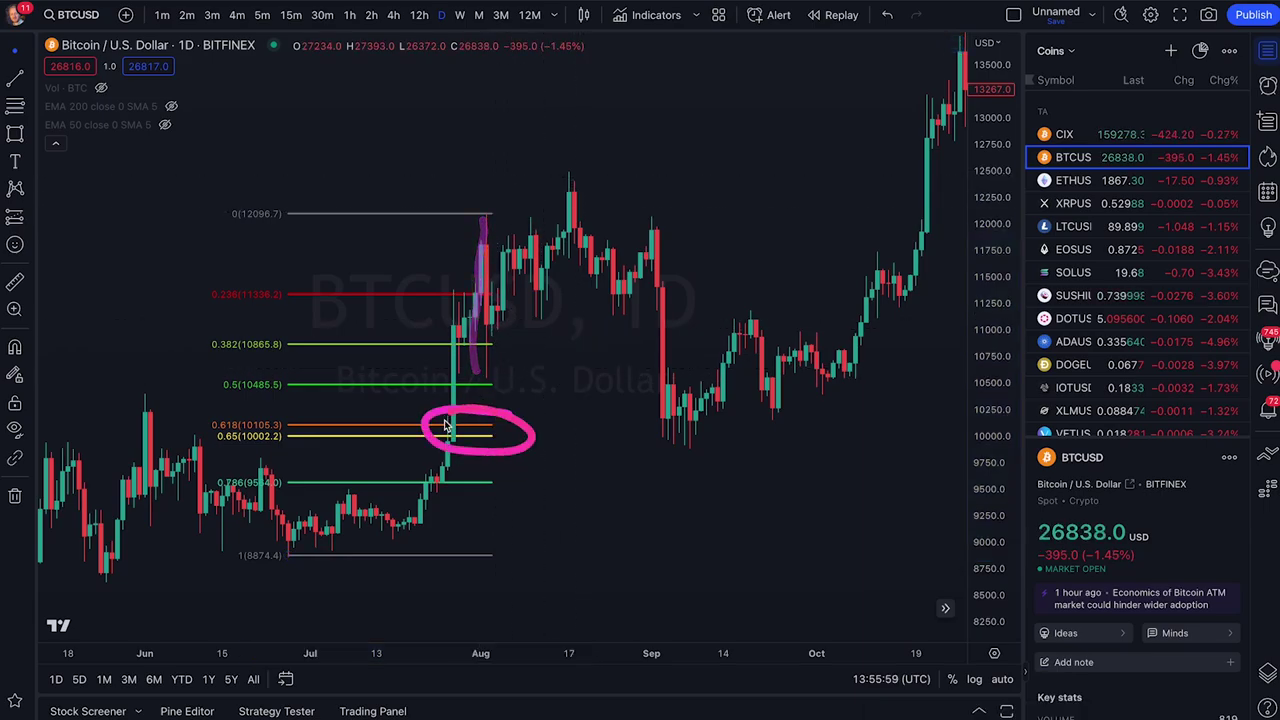
pyautogui.moveTo(493, 217); pyautogui.dragTo(570, 189)
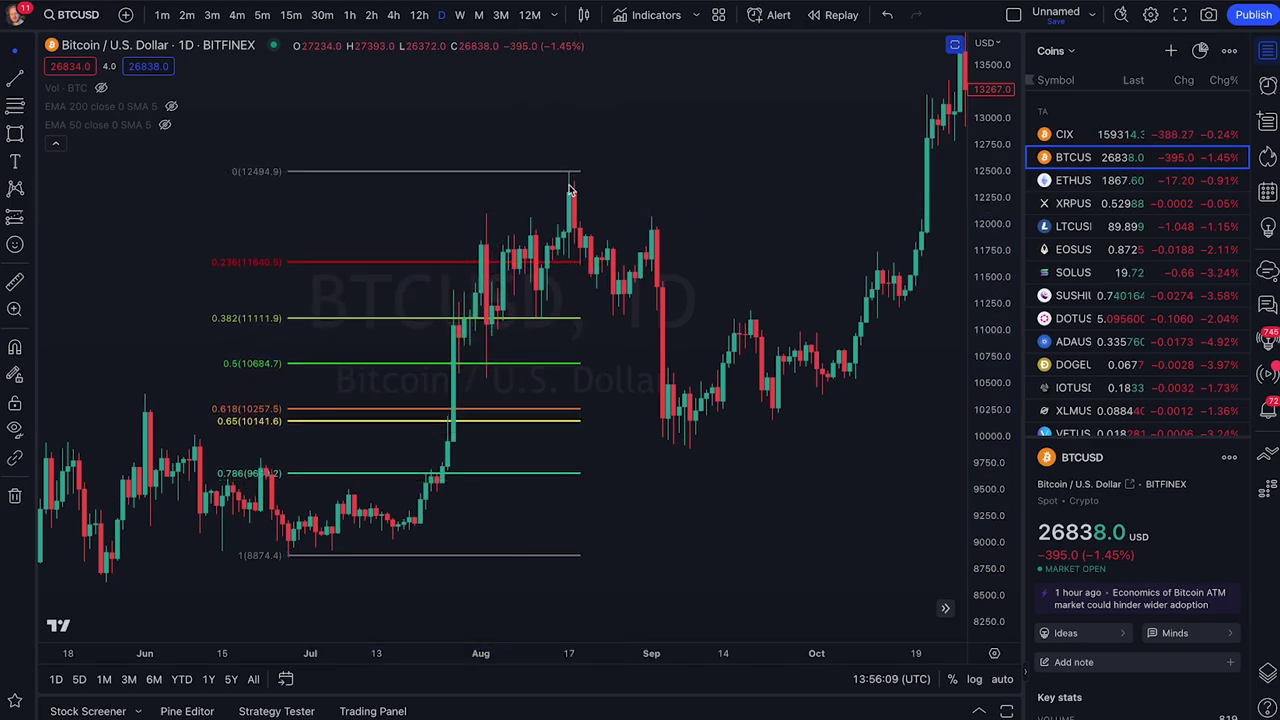
pyautogui.click(579, 174)
pyautogui.moveTo(579, 174); pyautogui.dragTo(800, 177)
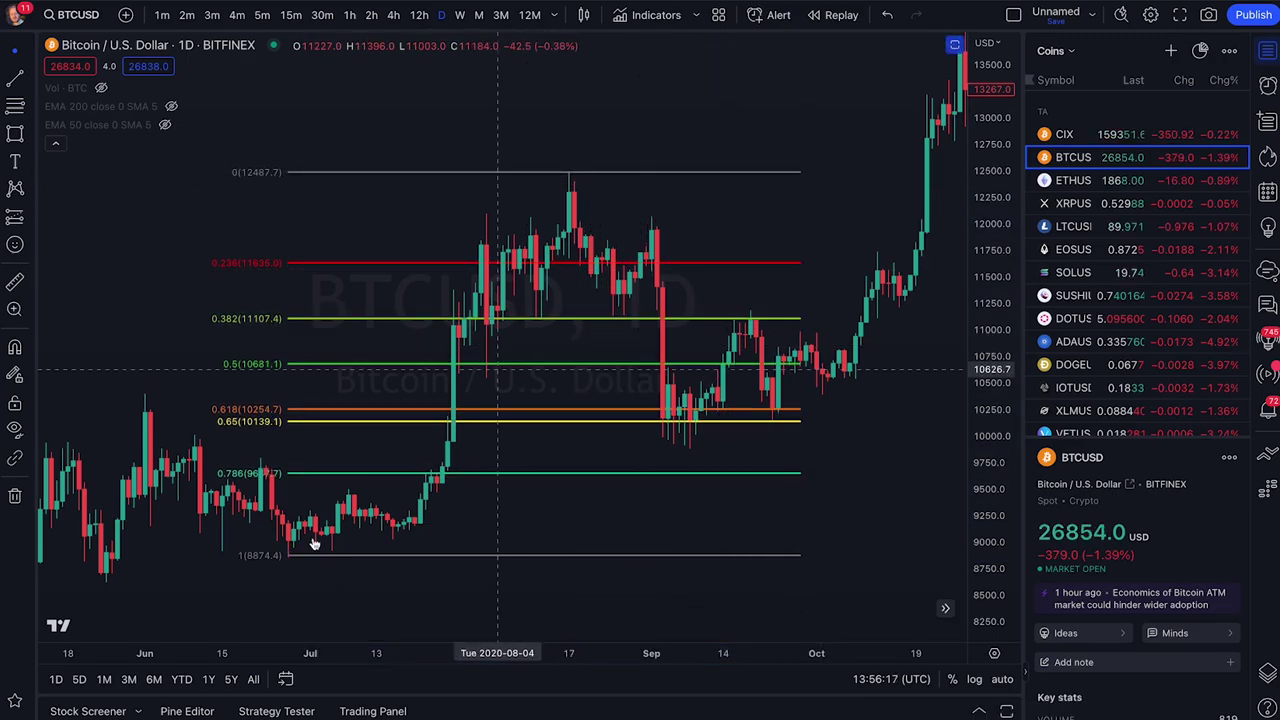
# Step: Draw a rectangle over the 0.618–0.65 golden zone, from the June 2020 low to early October 2020
pyautogui.moveTo(286, 570)
pyautogui.mouseDown()
pyautogui.moveTo(271, 566)
pyautogui.moveTo(309, 552)
pyautogui.moveTo(293, 570)
pyautogui.mouseUp()
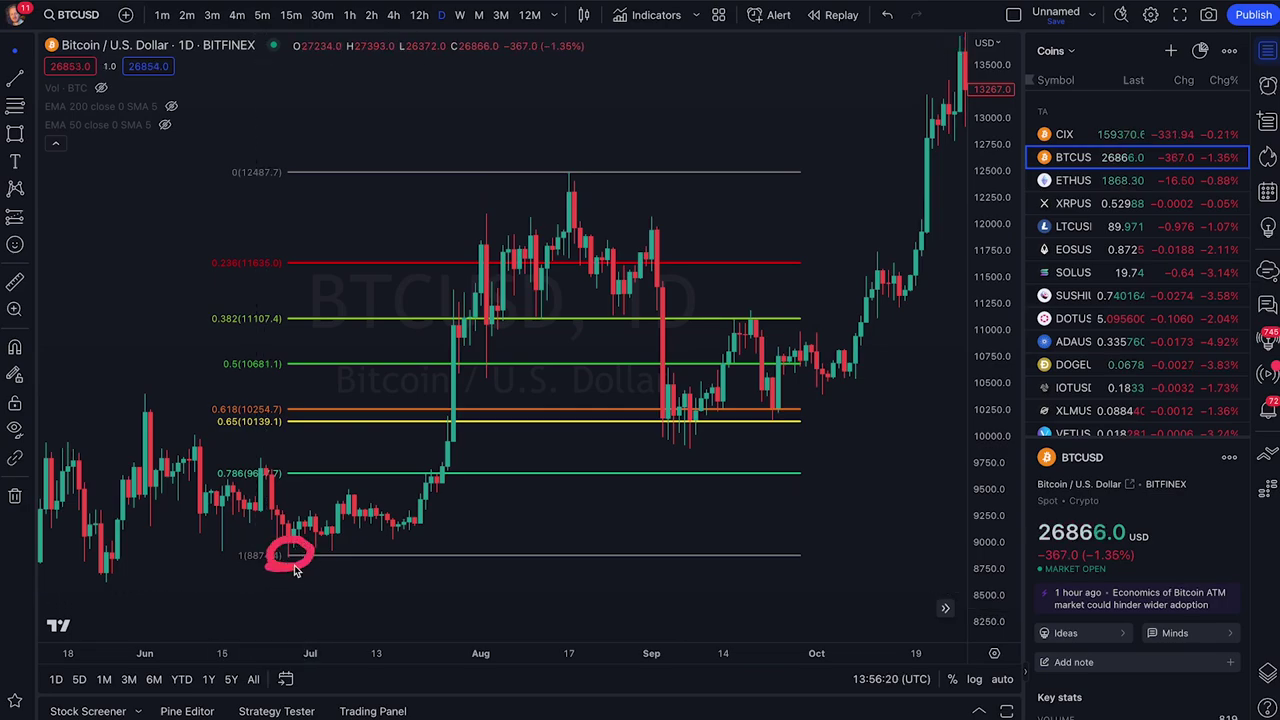
pyautogui.moveTo(588, 152)
pyautogui.mouseDown()
pyautogui.moveTo(585, 180)
pyautogui.moveTo(578, 158)
pyautogui.mouseUp()
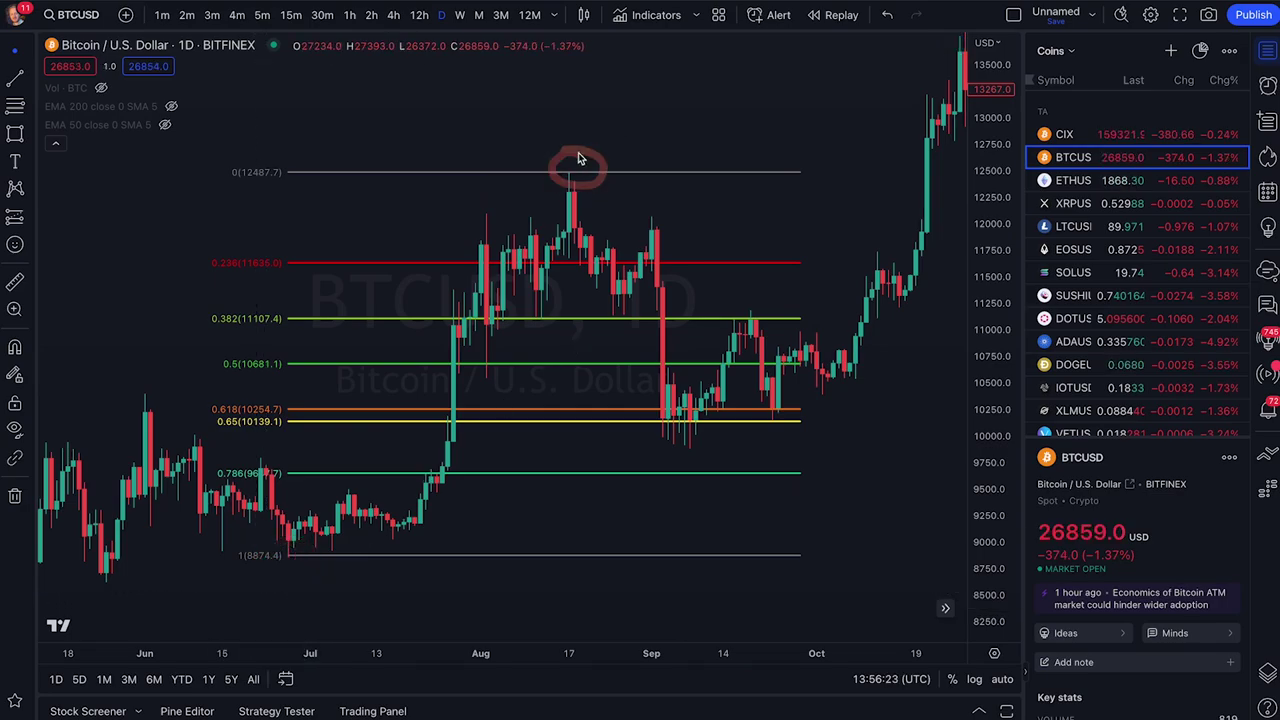
pyautogui.click(15, 133)
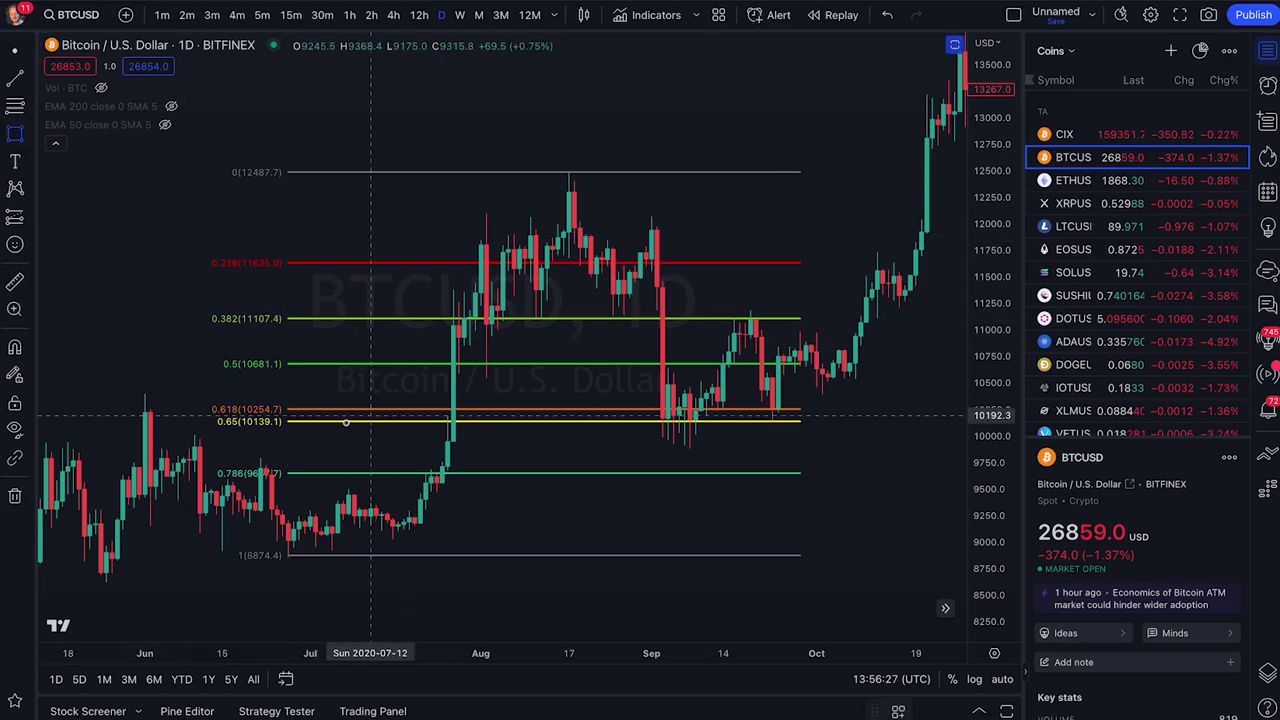
pyautogui.moveTo(289, 422); pyautogui.dragTo(833, 411)
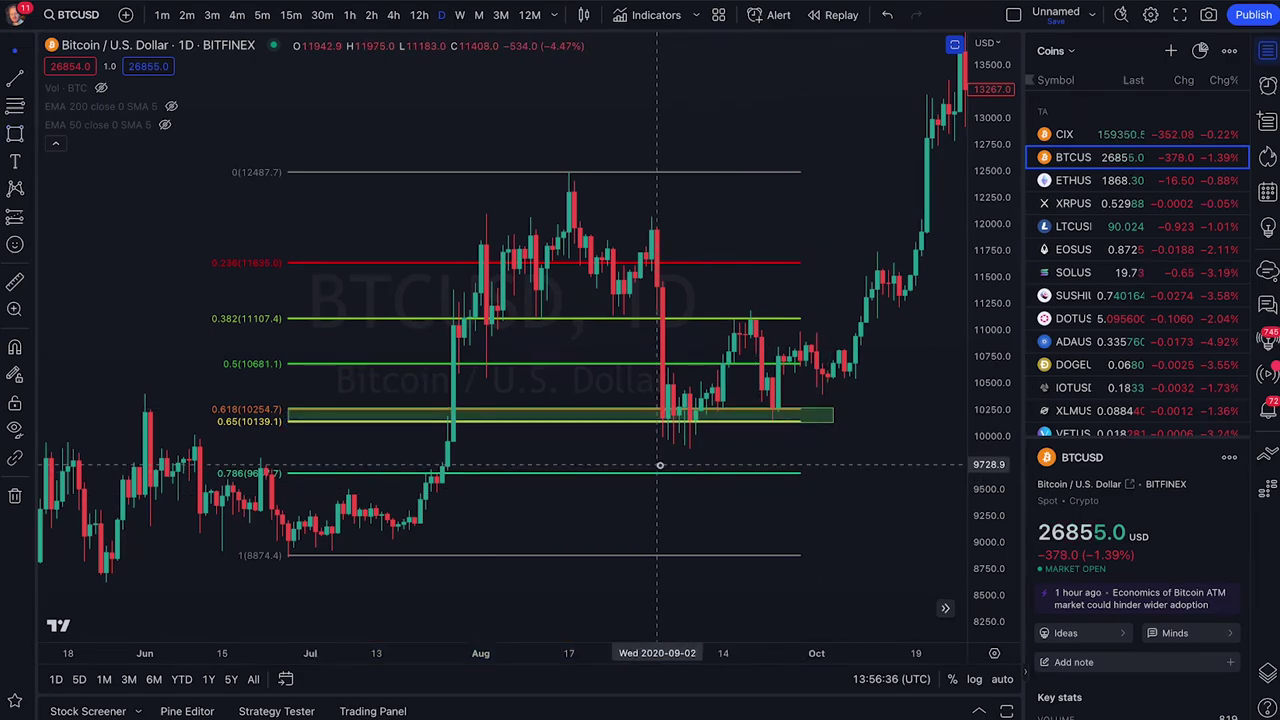
pyautogui.moveTo(676, 442)
pyautogui.mouseDown()
pyautogui.moveTo(688, 424)
pyautogui.moveTo(694, 440)
pyautogui.moveTo(740, 428)
pyautogui.moveTo(724, 433)
pyautogui.mouseUp()
pyautogui.hotkey('ctrl', 'z')
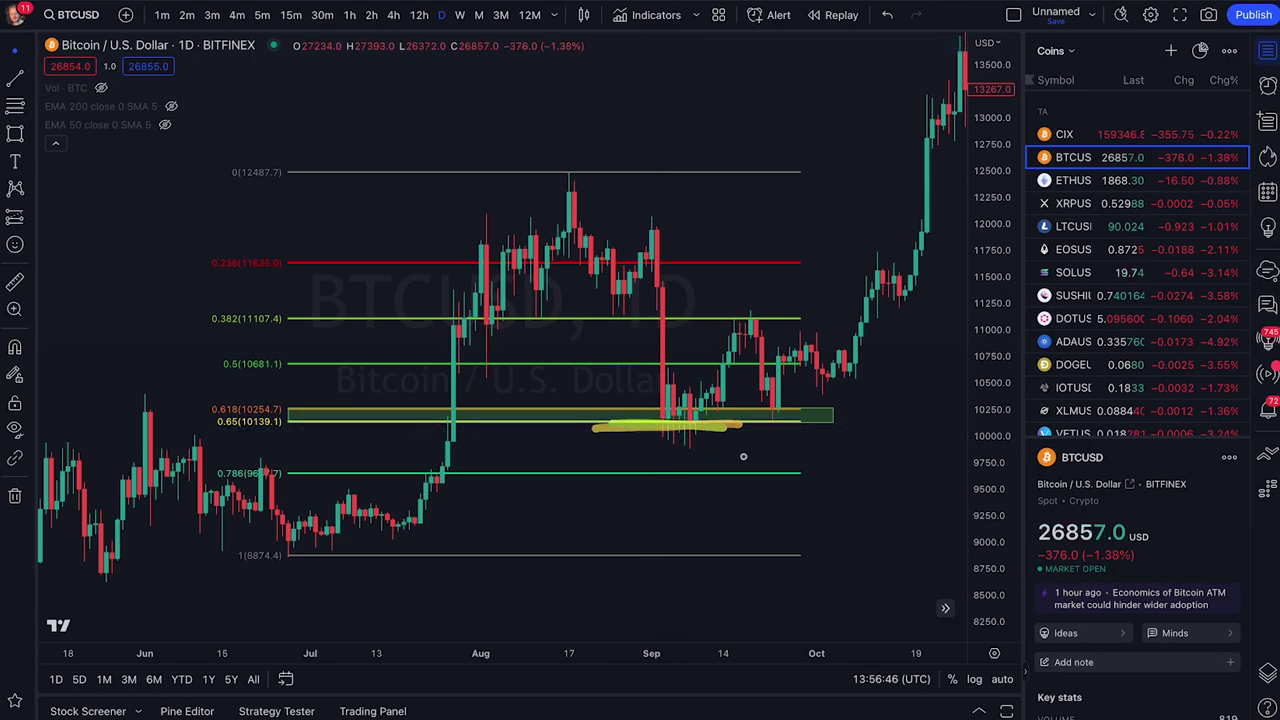
pyautogui.moveTo(834, 454); pyautogui.dragTo(718, 469)
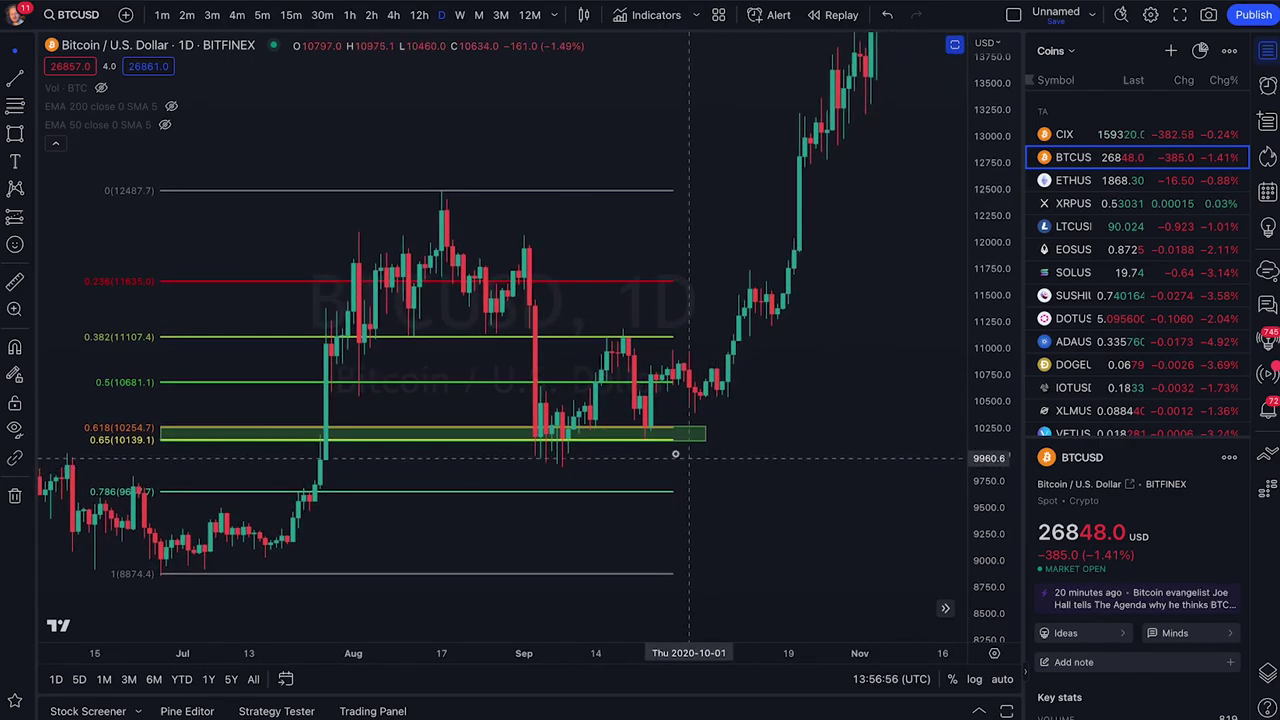
# Step: Measure the price rise from the golden zone on 7 September 2020 to the late October 2020 rally
pyautogui.keyDown('shift'); pyautogui.click(557, 431); pyautogui.keyUp('shift')
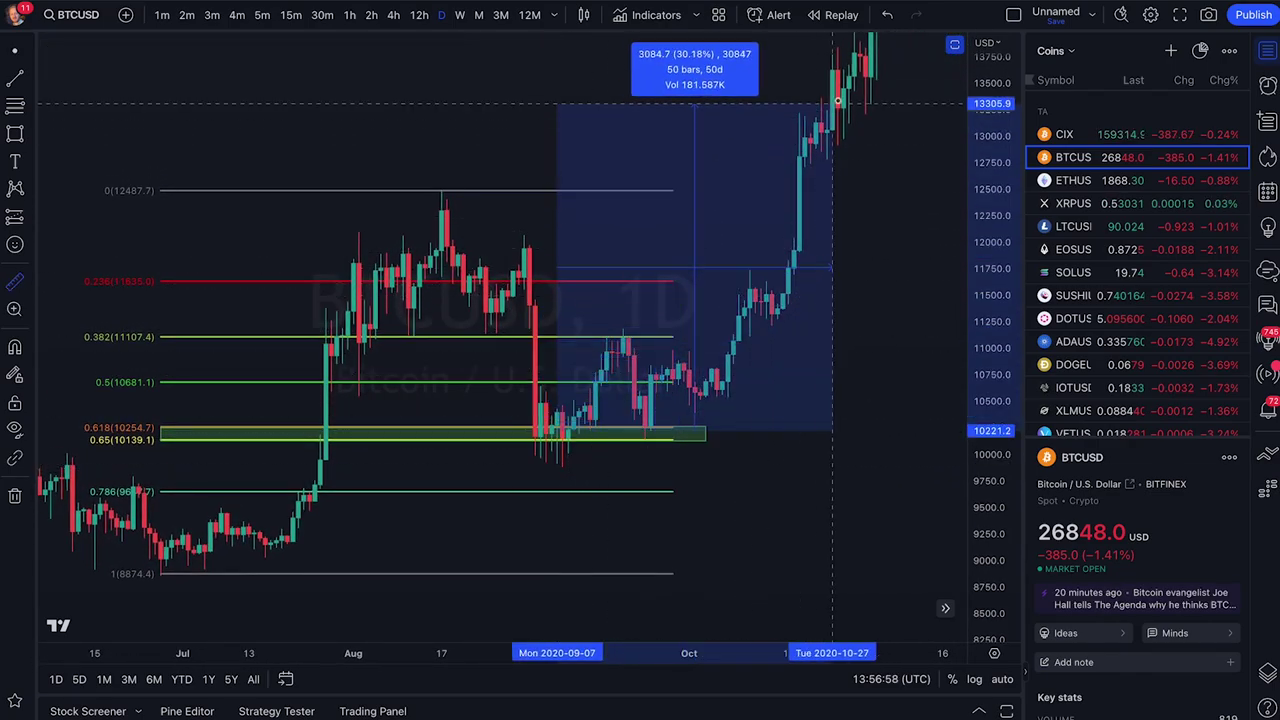
pyautogui.moveTo(844, 99); pyautogui.dragTo(889, 318)
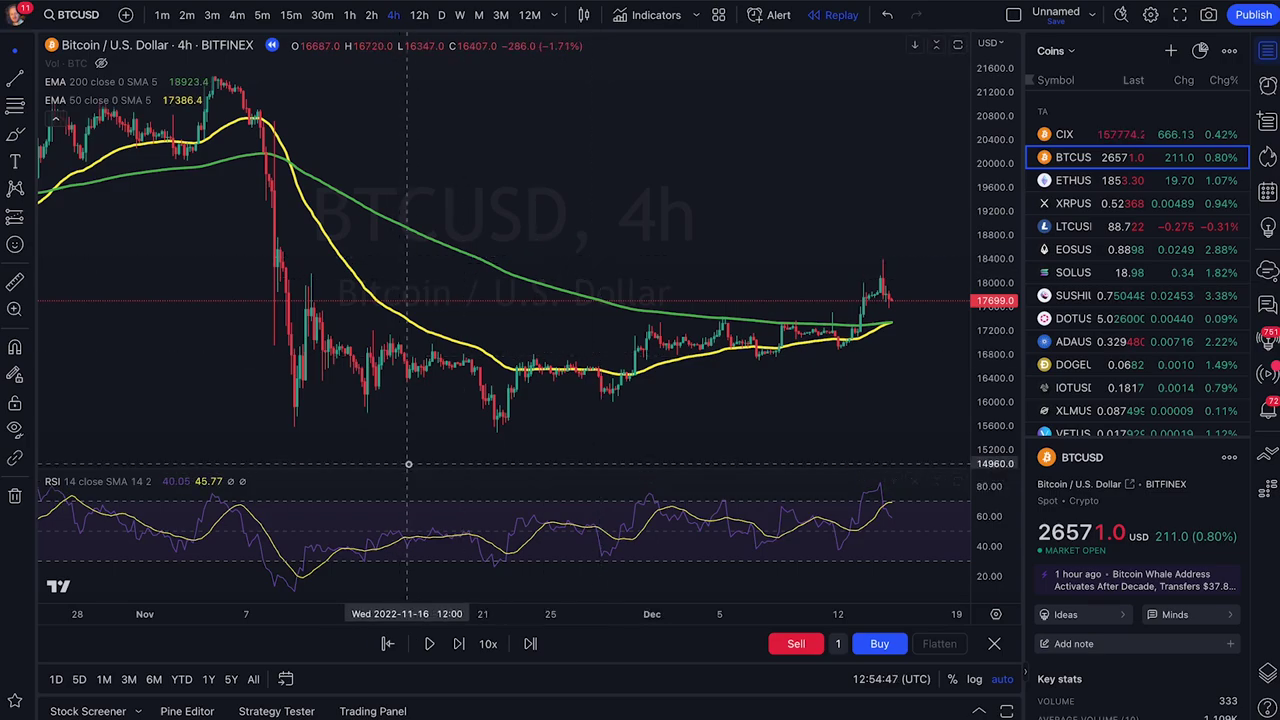
# Step: Examine the RSI range and its oversold lows in November 2022 on the 4-hour BTCUSD replay chart
pyautogui.moveTo(735, 478)
pyautogui.mouseDown()
pyautogui.moveTo(300, 460)
pyautogui.moveTo(137, 589)
pyautogui.moveTo(922, 620)
pyautogui.mouseUp()
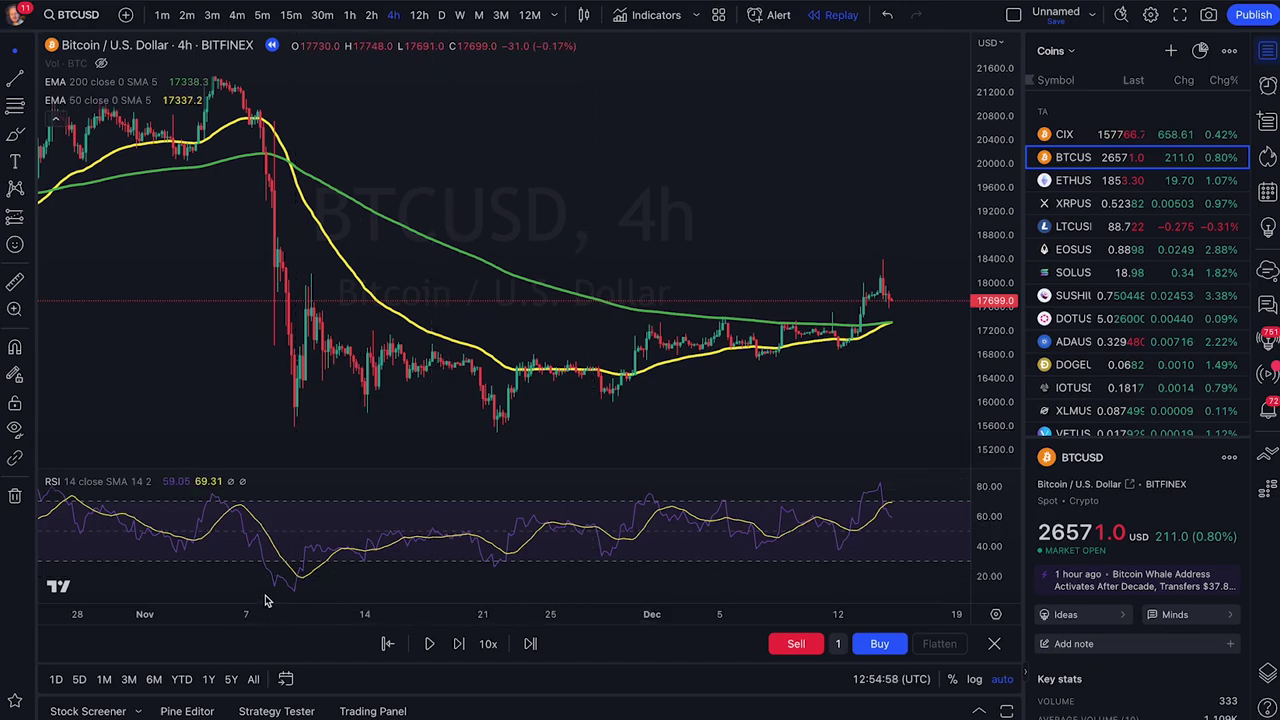
pyautogui.moveTo(267, 607)
pyautogui.mouseDown()
pyautogui.moveTo(326, 572)
pyautogui.moveTo(258, 592)
pyautogui.mouseUp()
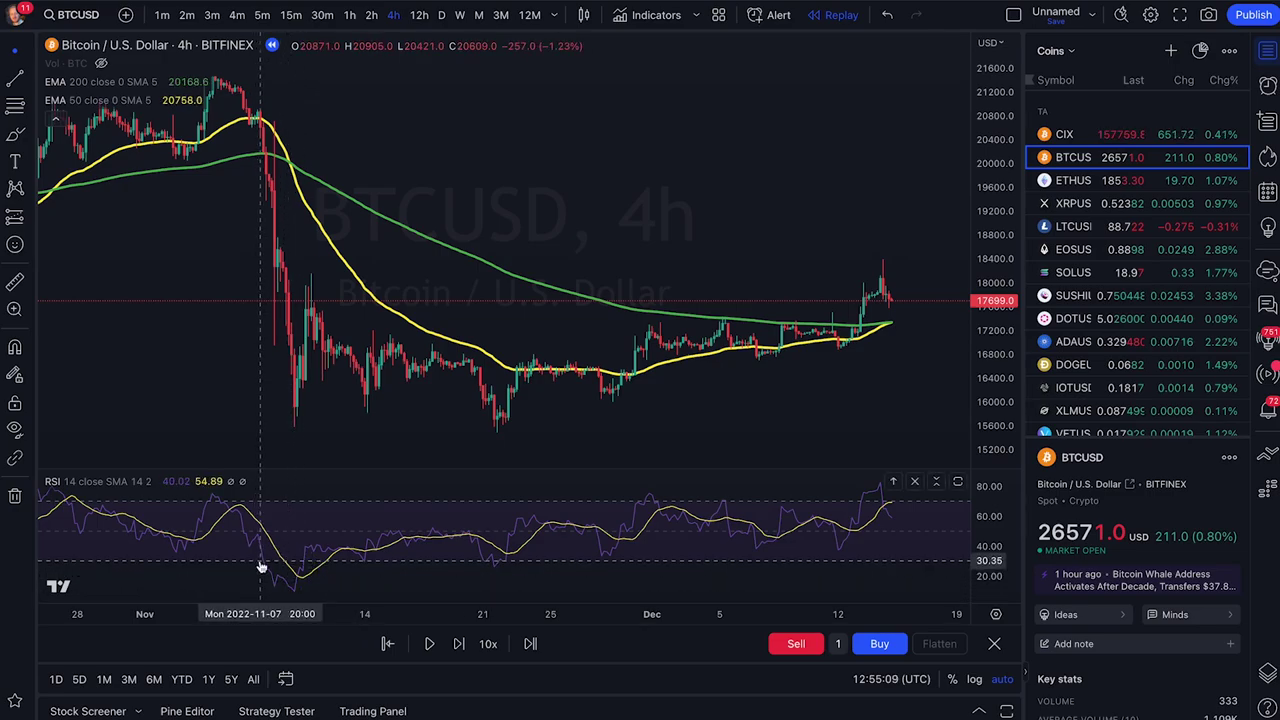
pyautogui.moveTo(214, 564); pyautogui.dragTo(490, 563)
pyautogui.moveTo(242, 500); pyautogui.dragTo(444, 504)
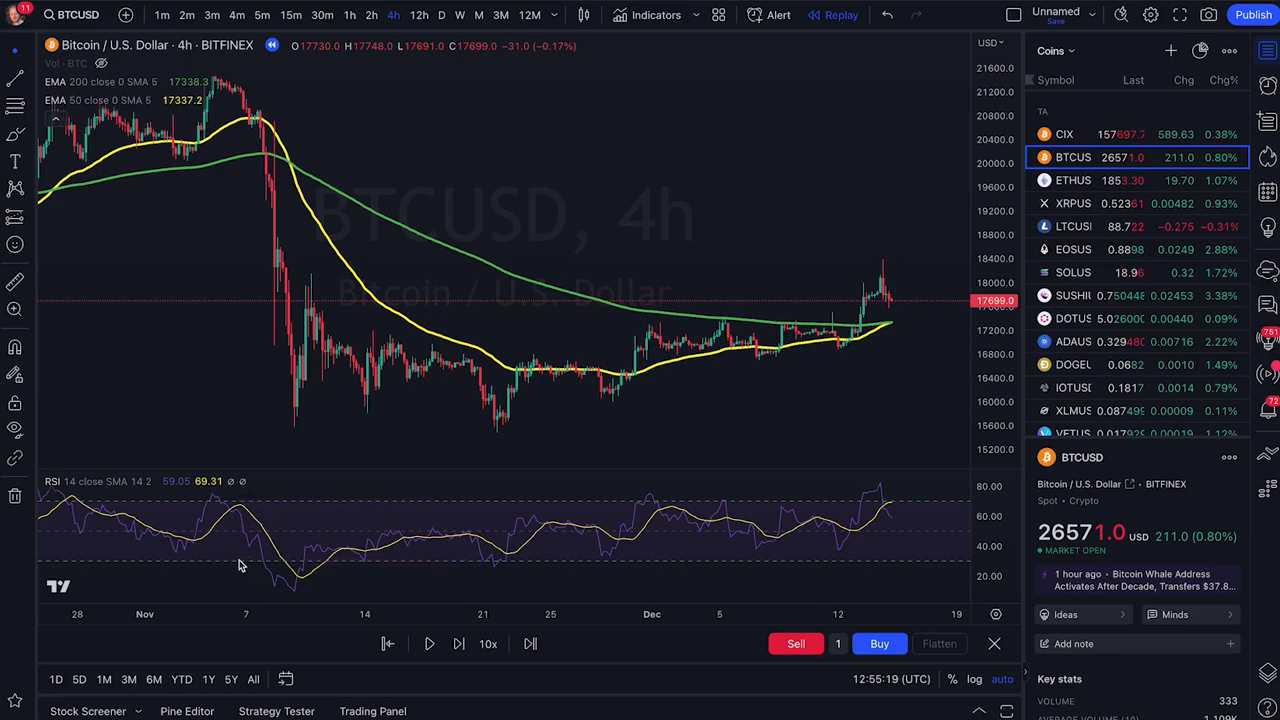
pyautogui.moveTo(222, 565)
pyautogui.mouseDown()
pyautogui.moveTo(409, 557)
pyautogui.moveTo(214, 507)
pyautogui.moveTo(212, 560)
pyautogui.mouseUp()
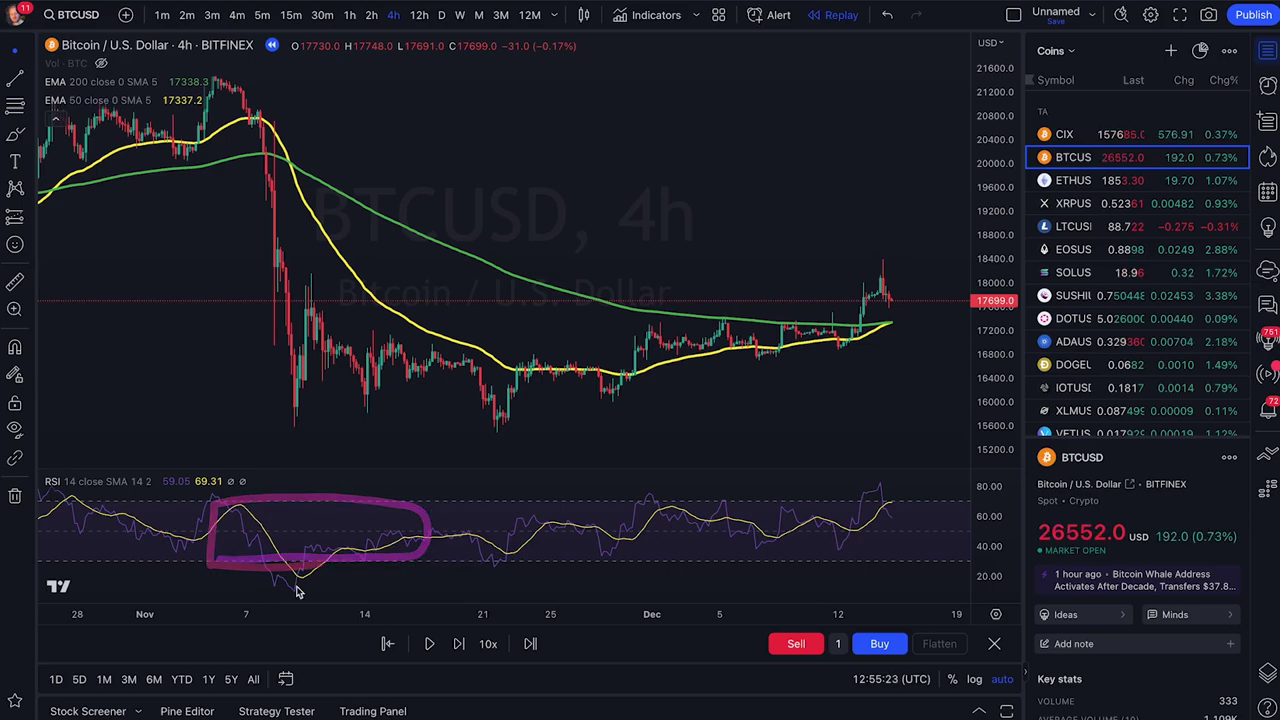
pyautogui.moveTo(328, 575); pyautogui.dragTo(262, 578)
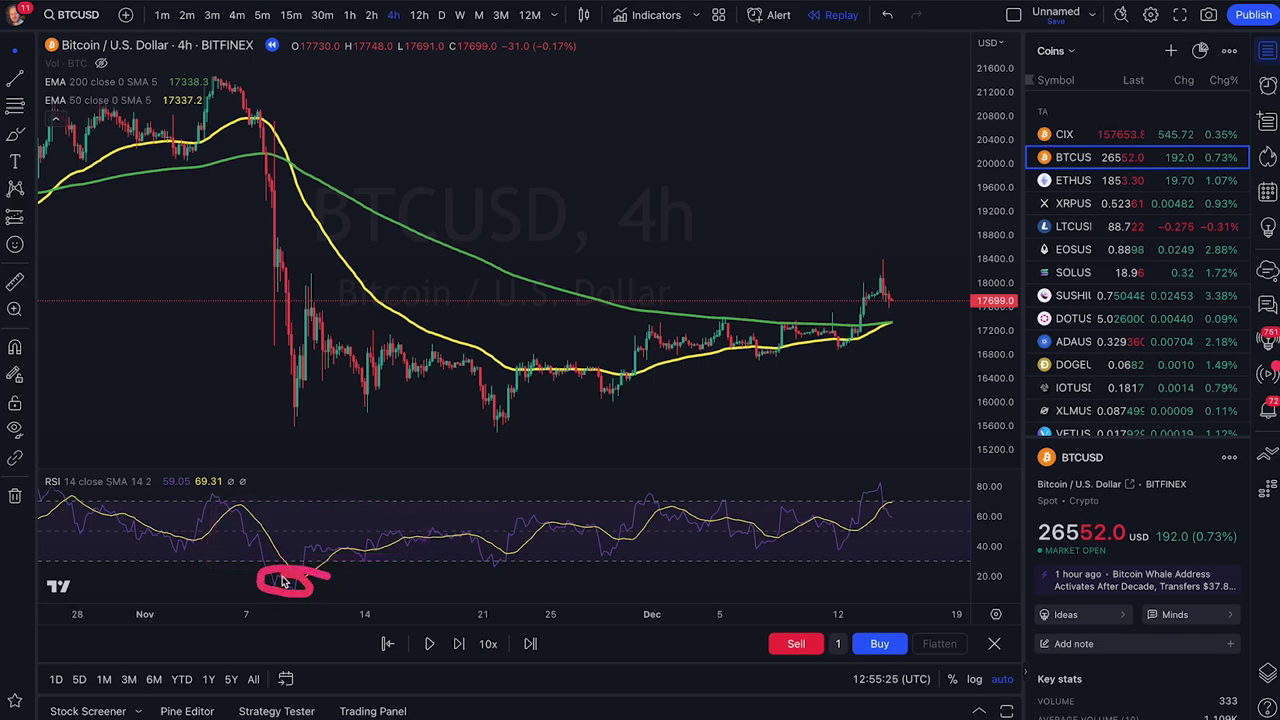
pyautogui.moveTo(309, 588)
pyautogui.mouseDown()
pyautogui.moveTo(268, 585)
pyautogui.moveTo(295, 597)
pyautogui.mouseUp()
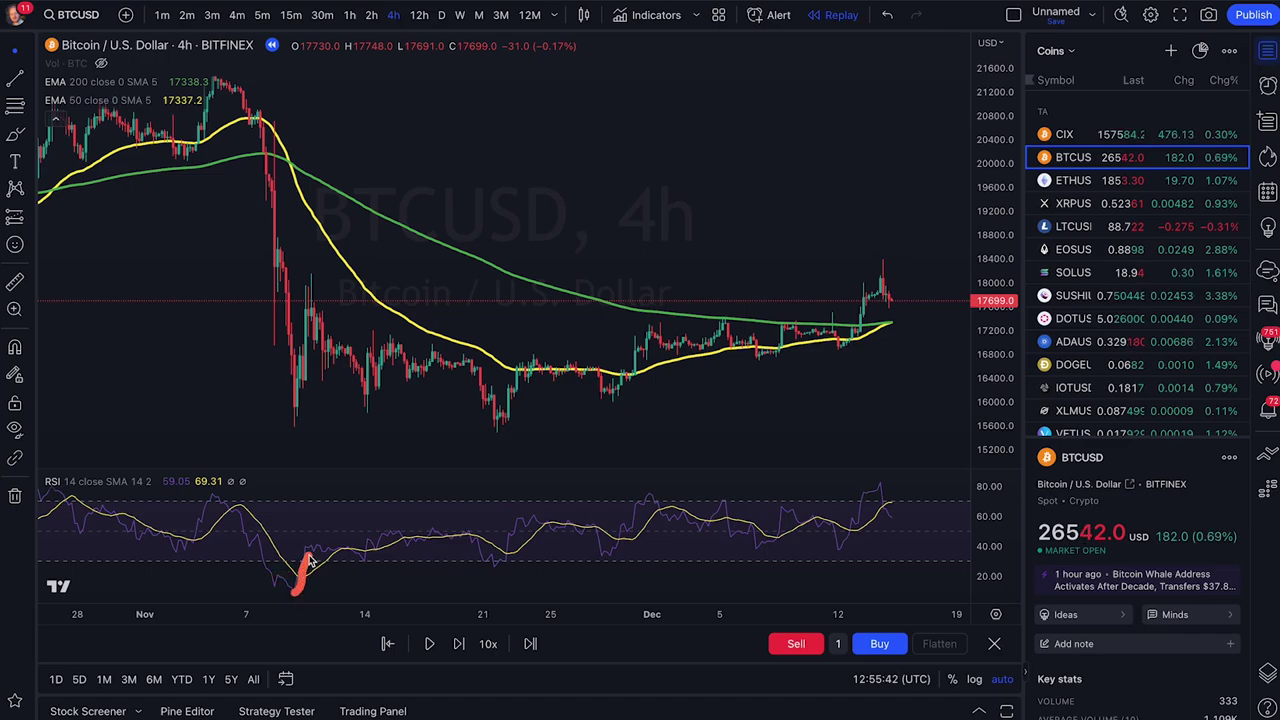
pyautogui.moveTo(329, 550); pyautogui.dragTo(381, 548)
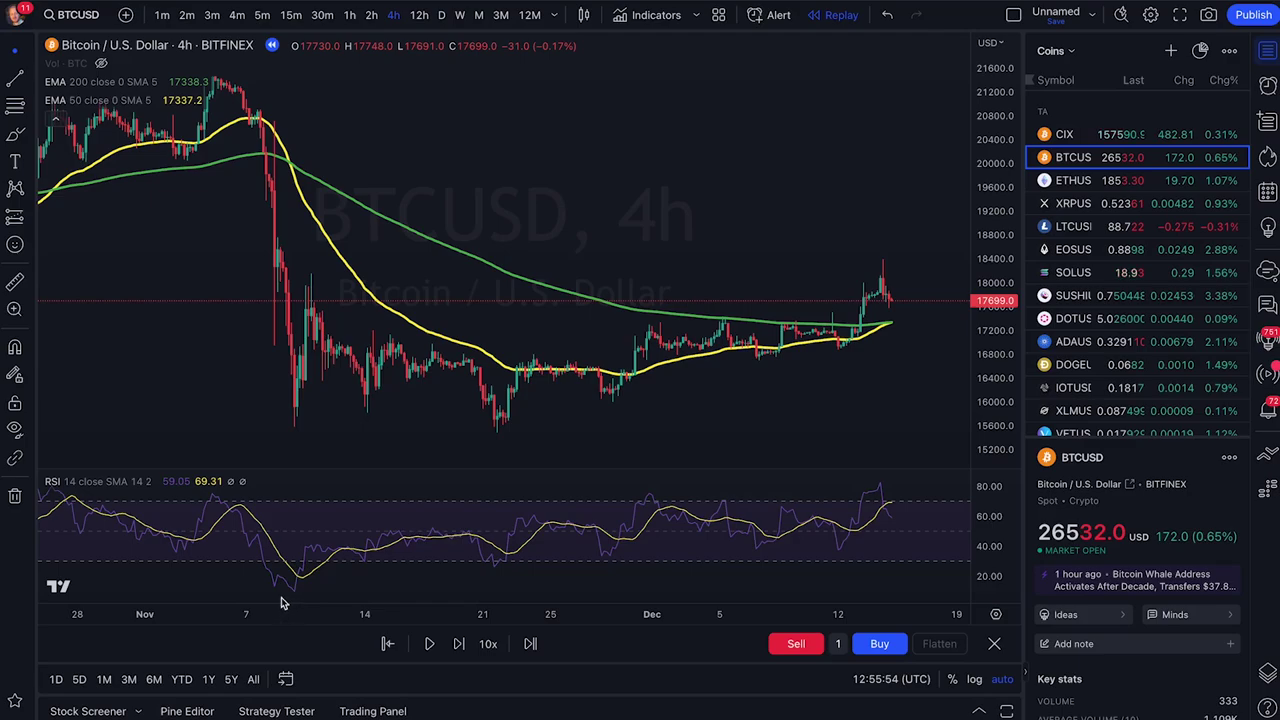
pyautogui.moveTo(484, 580)
pyautogui.mouseDown()
pyautogui.moveTo(516, 574)
pyautogui.moveTo(478, 545)
pyautogui.mouseUp()
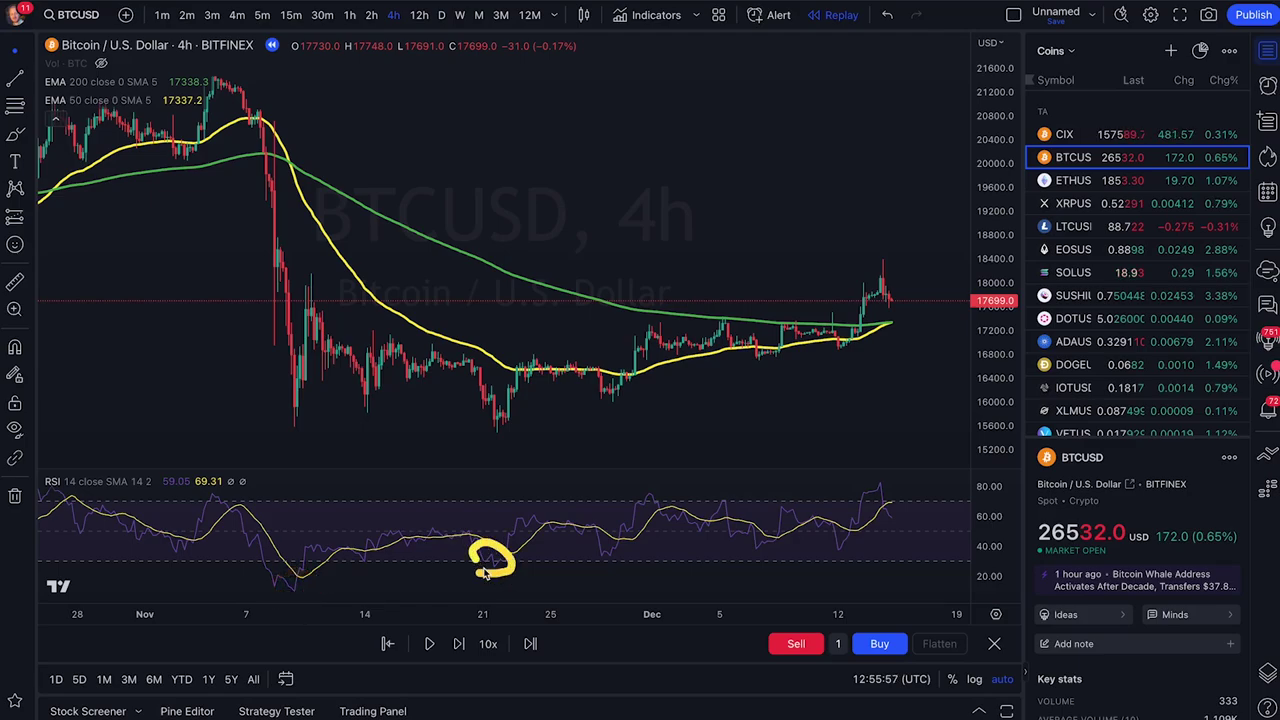
# Step: Draw a trend line on the RSI from the 9 November 2022 low to the 21 November 2022 low
pyautogui.click(13, 84)
pyautogui.moveTo(292, 591); pyautogui.dragTo(497, 568)
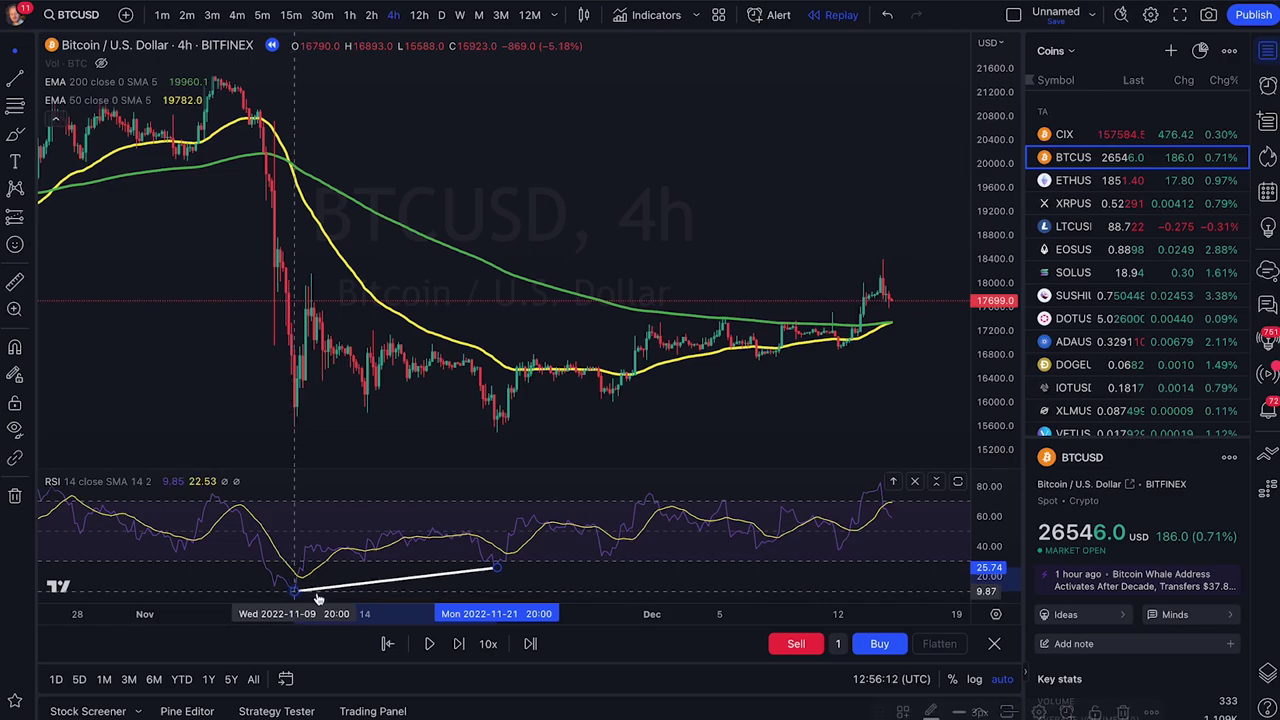
pyautogui.moveTo(294, 592); pyautogui.dragTo(390, 585)
pyautogui.moveTo(465, 575); pyautogui.dragTo(497, 569)
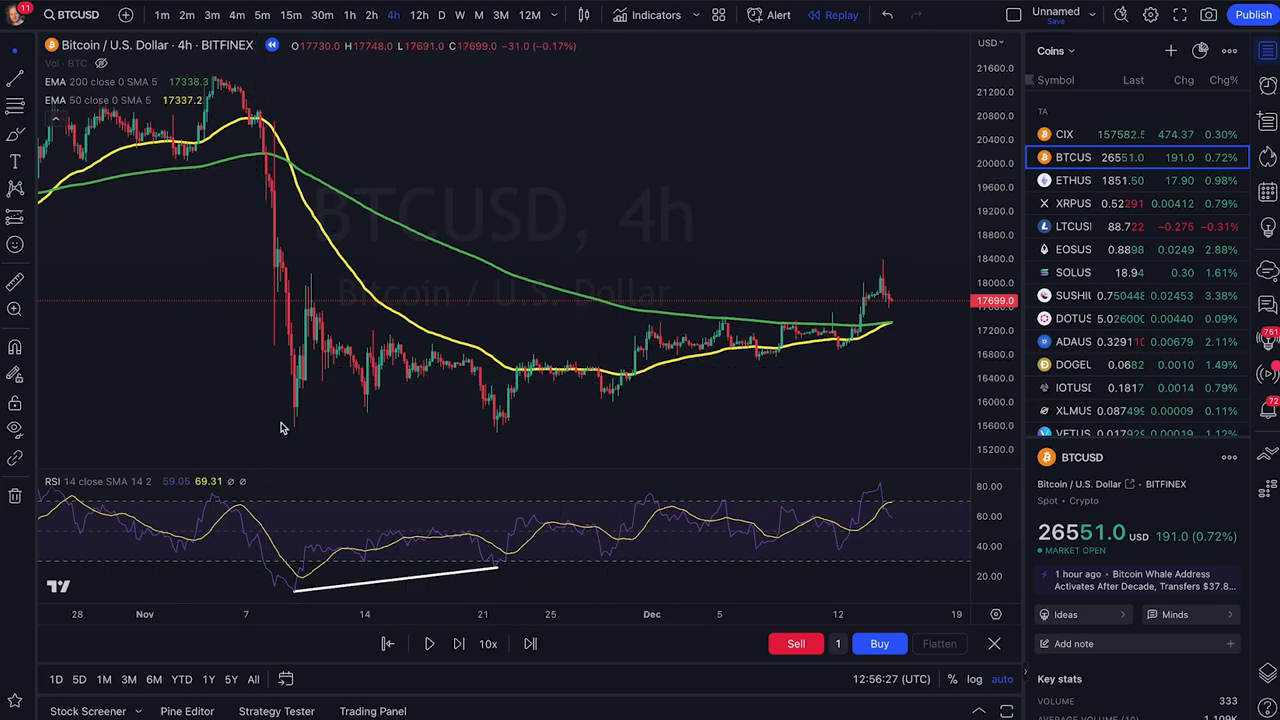
# Step: Draw a trend line across the matching price lows of 9 and 21 November 2022 and compare it with the RSI line
pyautogui.moveTo(280, 433)
pyautogui.mouseDown()
pyautogui.moveTo(318, 396)
pyautogui.moveTo(335, 425)
pyautogui.mouseUp()
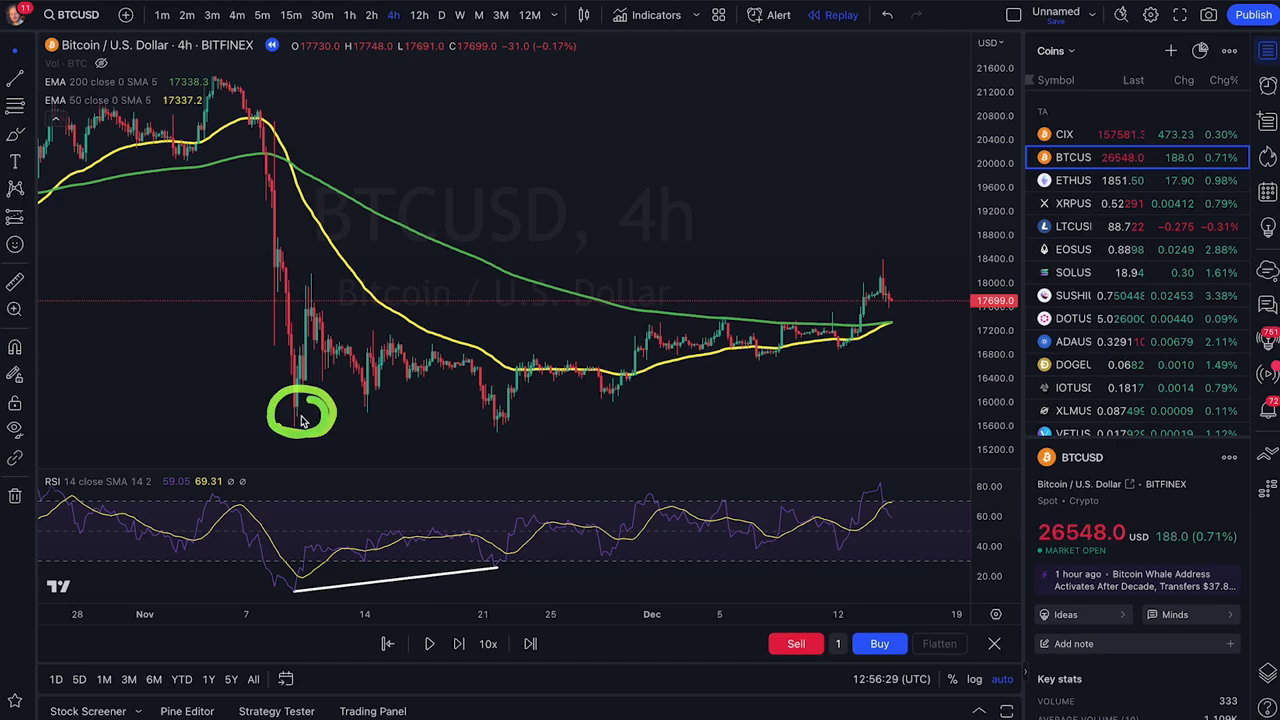
pyautogui.moveTo(483, 437)
pyautogui.mouseDown()
pyautogui.moveTo(495, 441)
pyautogui.moveTo(484, 420)
pyautogui.moveTo(482, 440)
pyautogui.mouseUp()
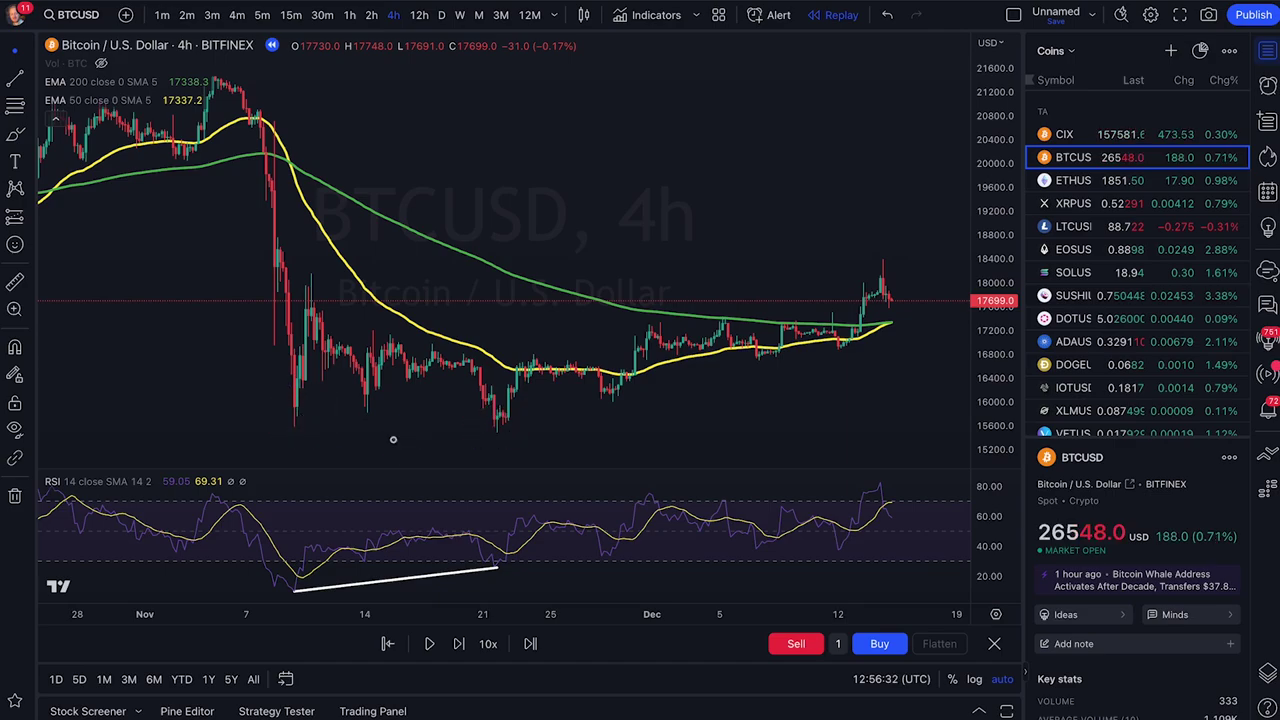
pyautogui.click(295, 408)
pyautogui.click(500, 422)
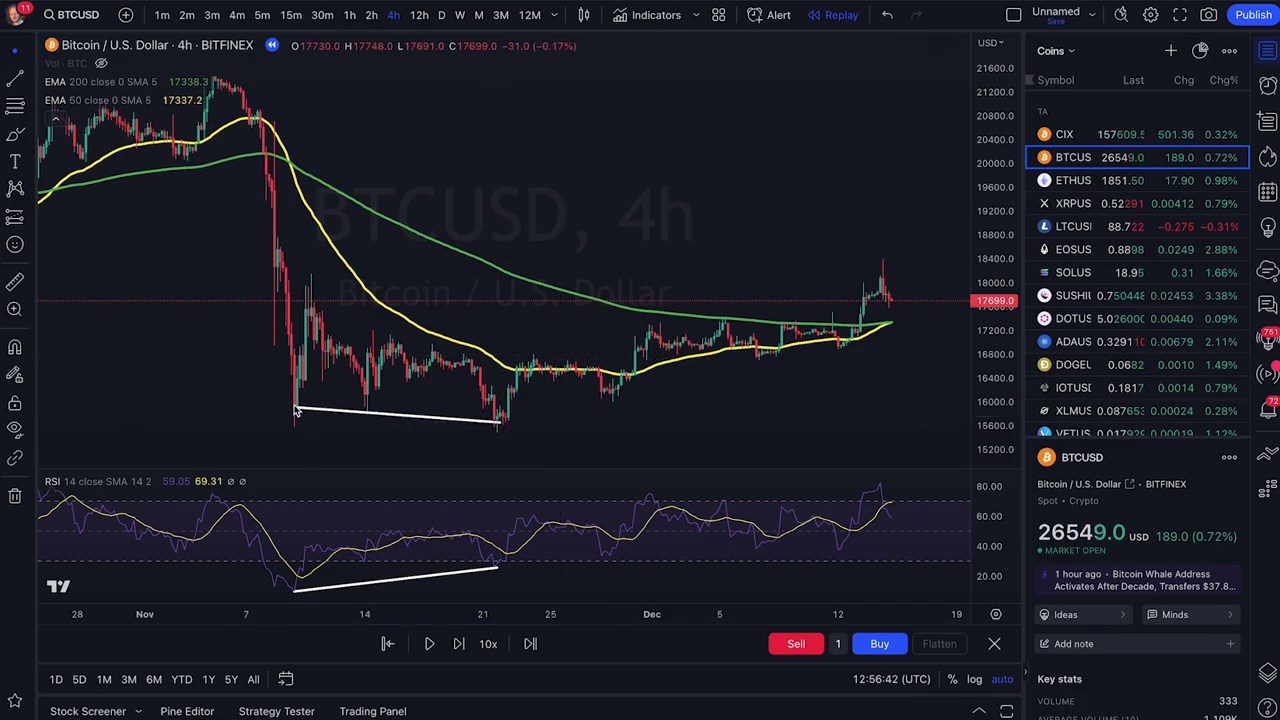
pyautogui.moveTo(325, 412); pyautogui.dragTo(501, 424)
pyautogui.moveTo(295, 589); pyautogui.dragTo(510, 563)
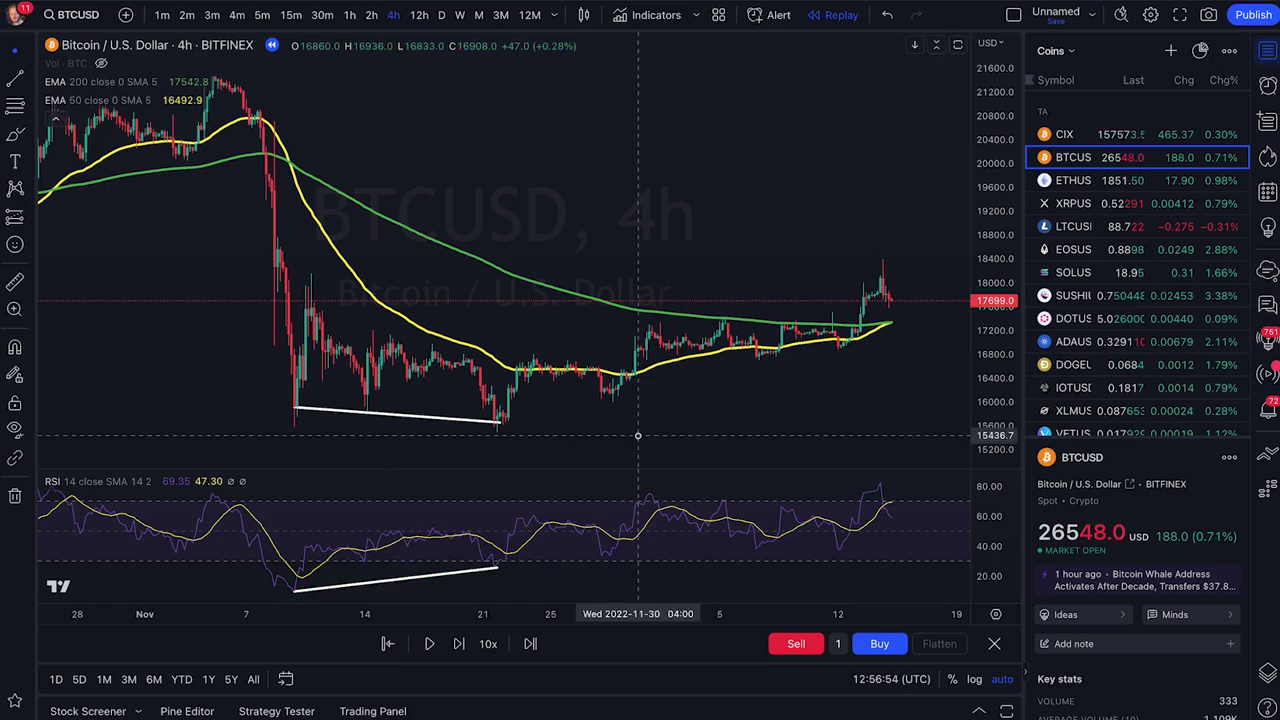
# Step: Compare the slopes of the November 2022 price-low and RSI-low trend lines to check for divergence
pyautogui.scroll(1, 639, 434)
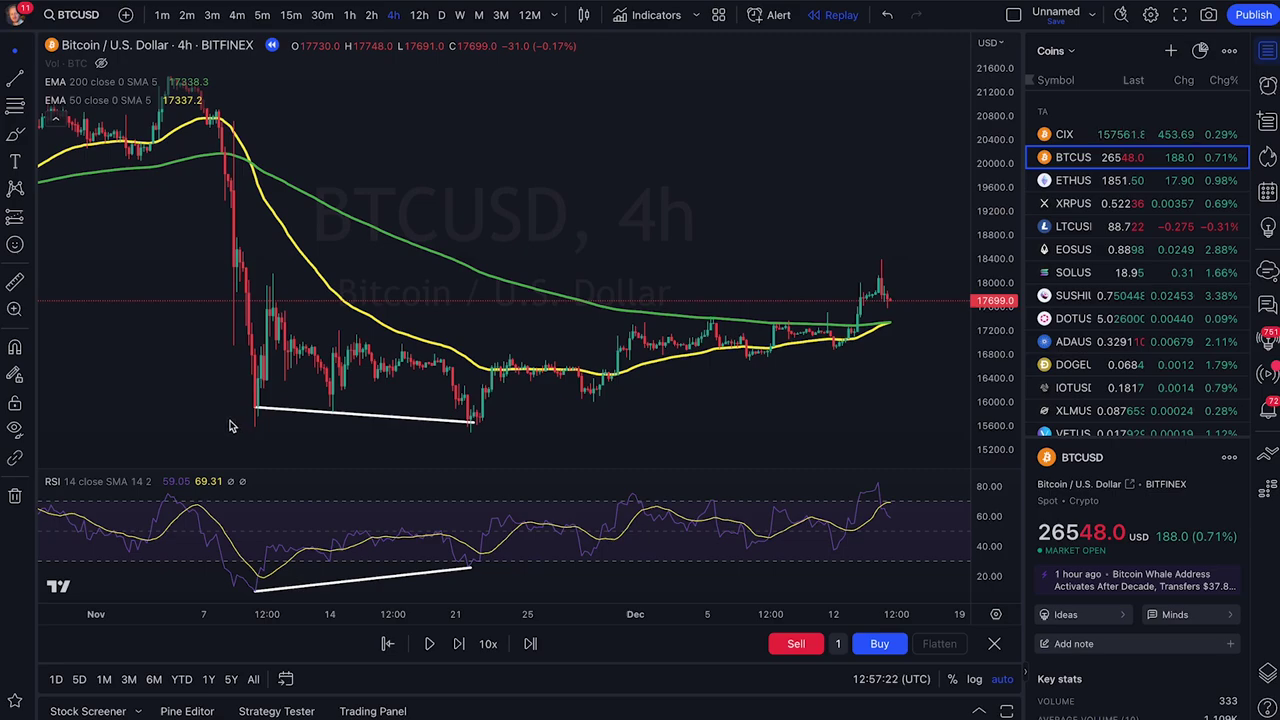
pyautogui.moveTo(222, 132); pyautogui.dragTo(271, 381)
pyautogui.moveTo(297, 352); pyautogui.dragTo(309, 354)
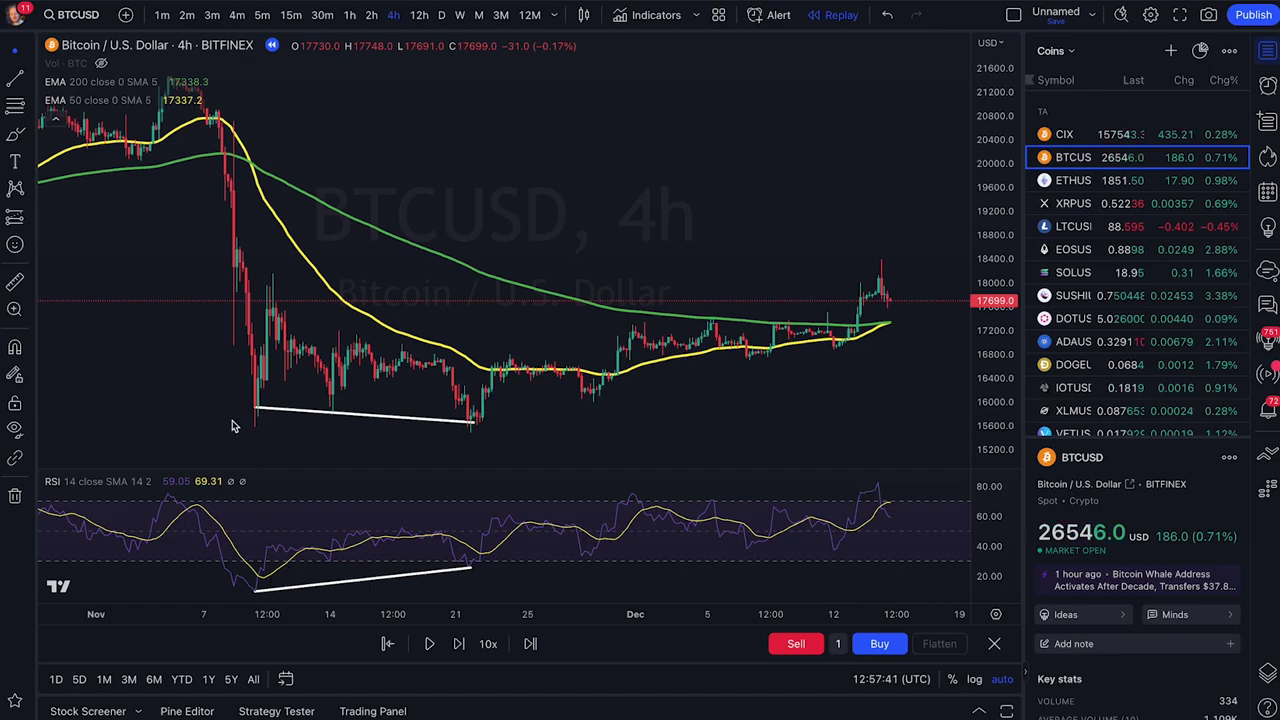
pyautogui.moveTo(222, 418)
pyautogui.mouseDown()
pyautogui.moveTo(471, 449)
pyautogui.moveTo(316, 380)
pyautogui.moveTo(330, 451)
pyautogui.mouseUp()
pyautogui.moveTo(463, 537)
pyautogui.mouseDown()
pyautogui.moveTo(186, 543)
pyautogui.moveTo(420, 540)
pyautogui.mouseUp()
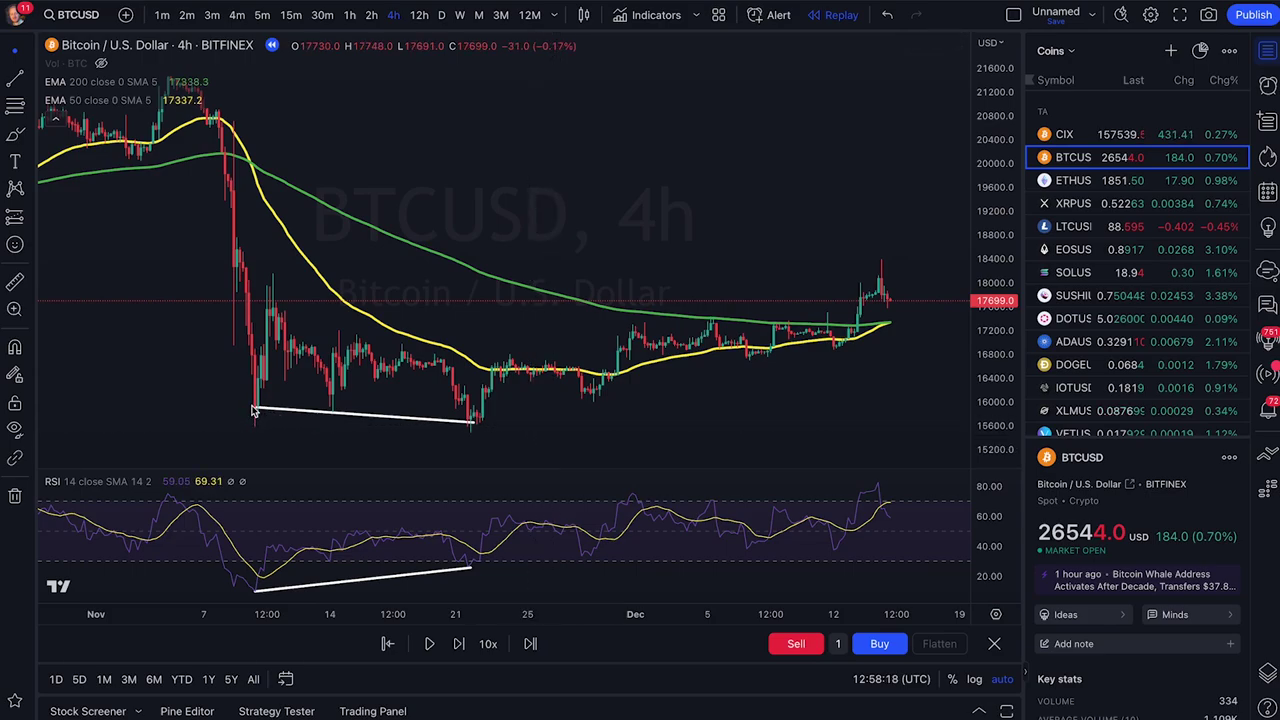
pyautogui.moveTo(333, 418); pyautogui.dragTo(490, 424)
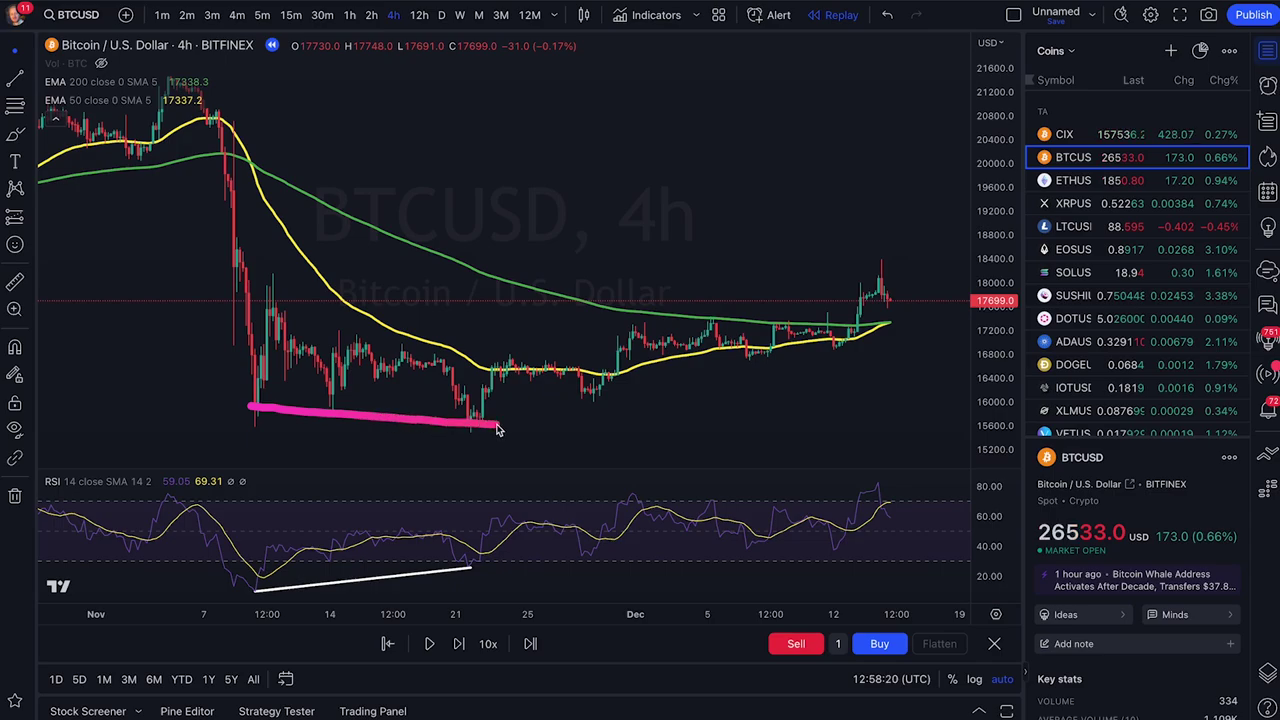
pyautogui.moveTo(254, 590); pyautogui.dragTo(378, 584)
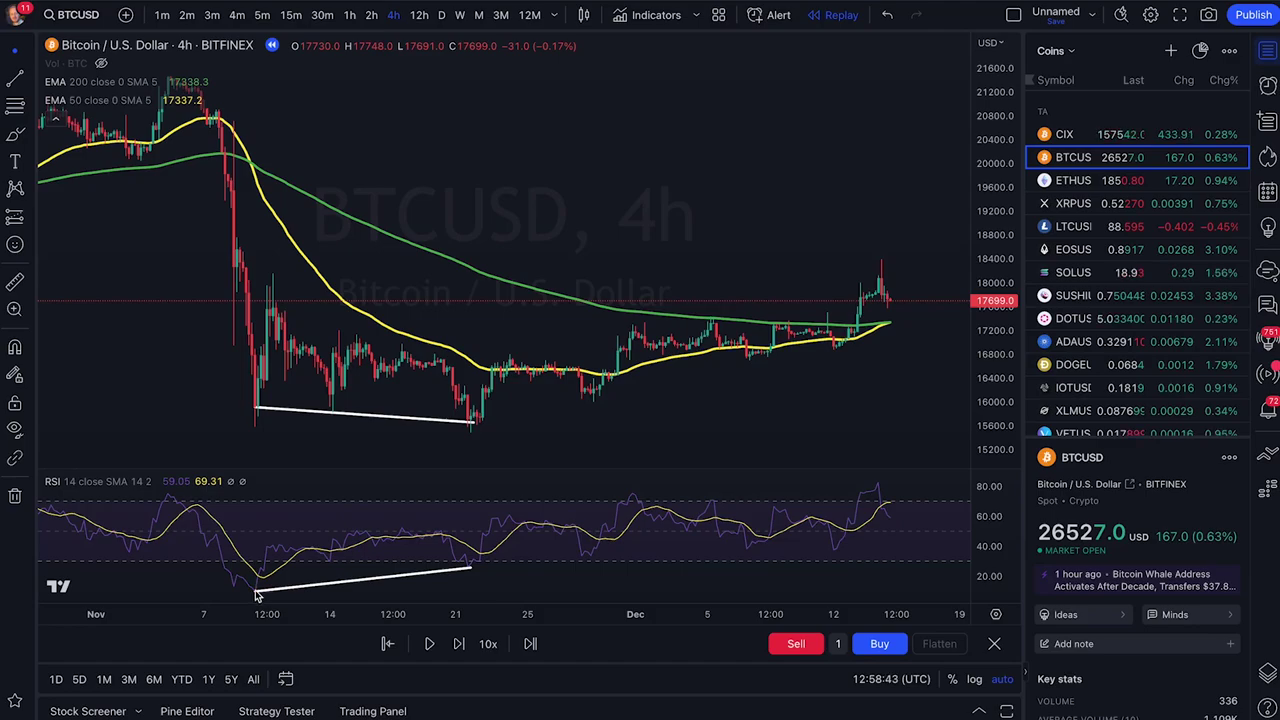
pyautogui.moveTo(302, 586); pyautogui.dragTo(330, 582)
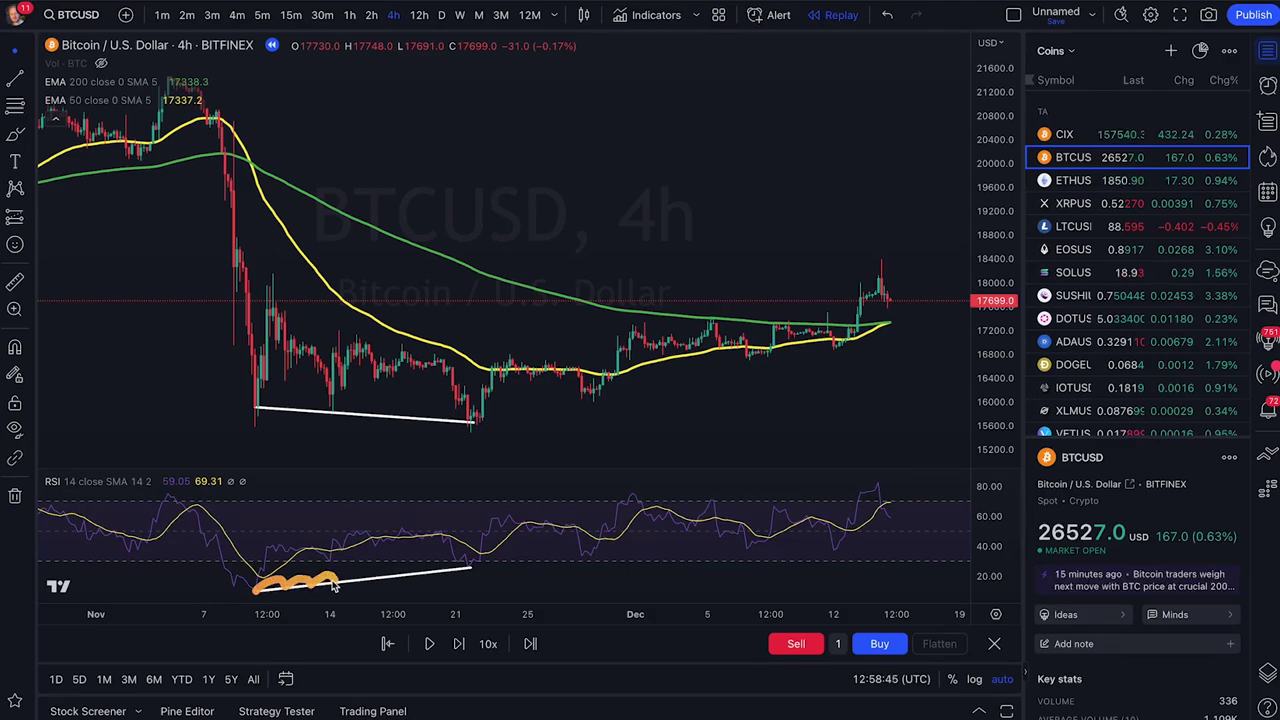
pyautogui.moveTo(276, 576); pyautogui.dragTo(420, 554)
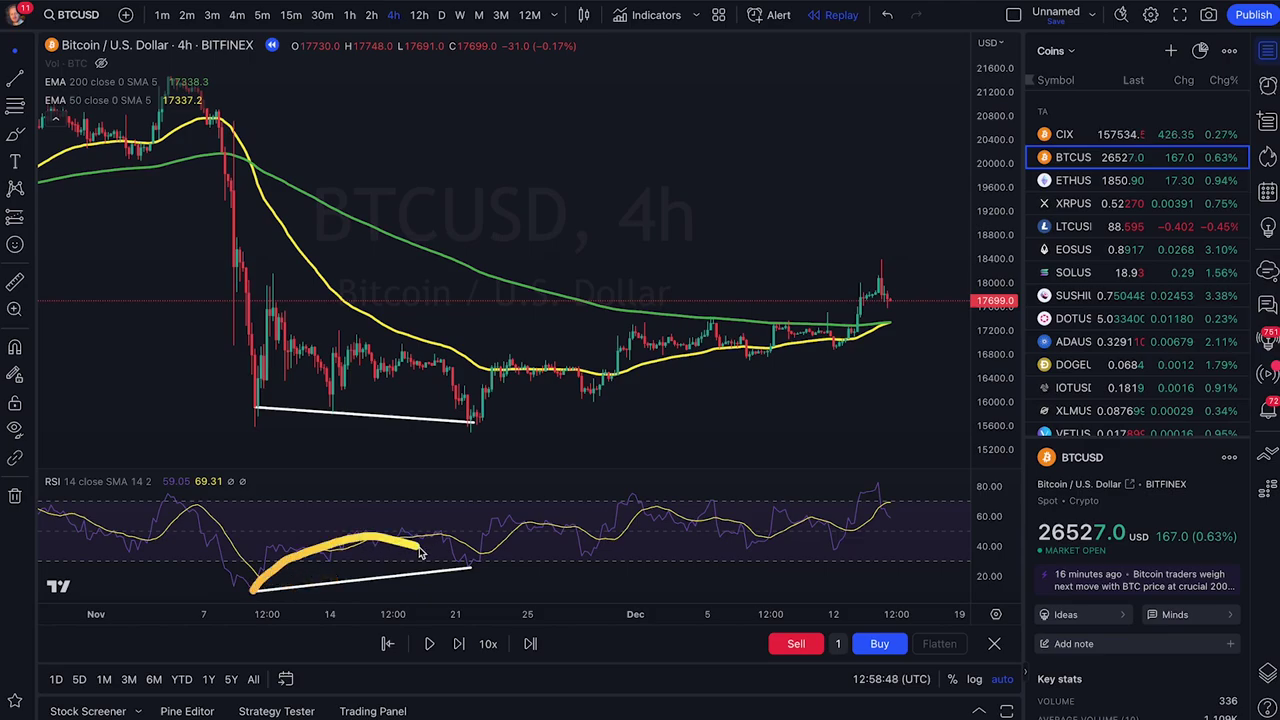
# Step: Draw a trend line on the RSI from the 19 September 2022 low to the 22 September 2022 low
pyautogui.hscroll(-10, 455, 575)
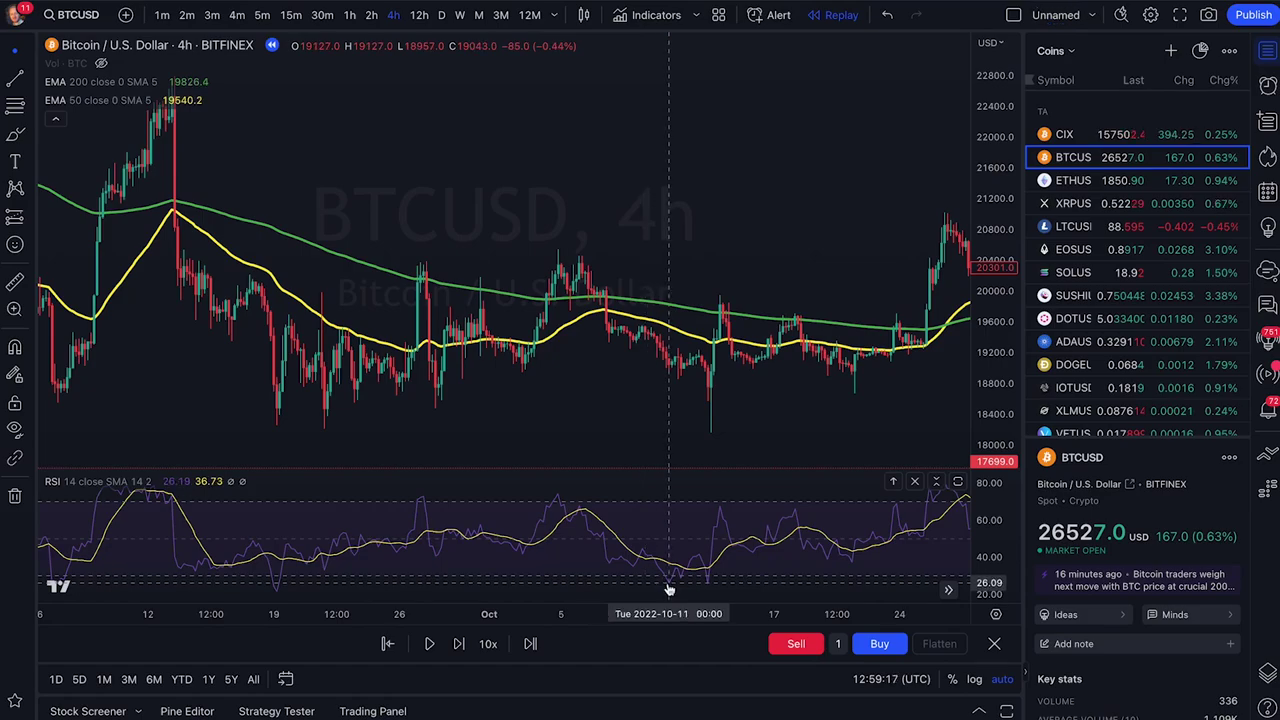
pyautogui.hscroll(-5, 760, 433)
pyautogui.scroll(5, 677, 451)
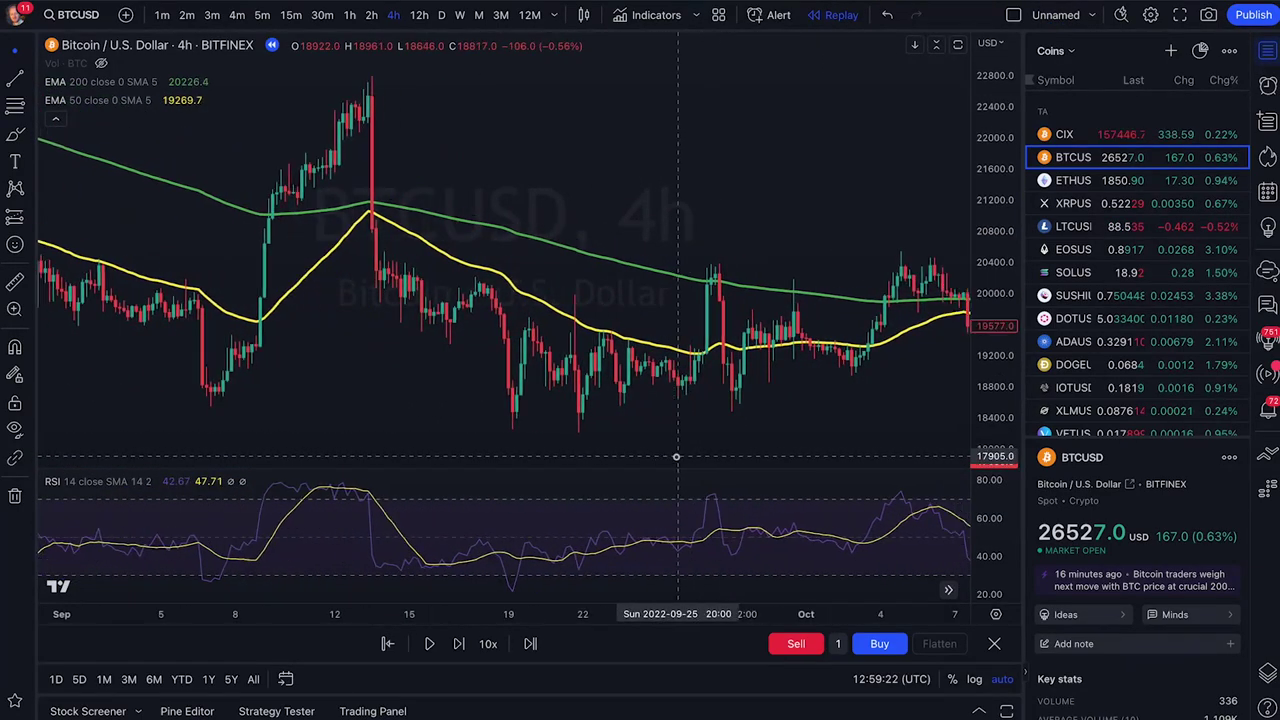
pyautogui.scroll(3, 478, 518)
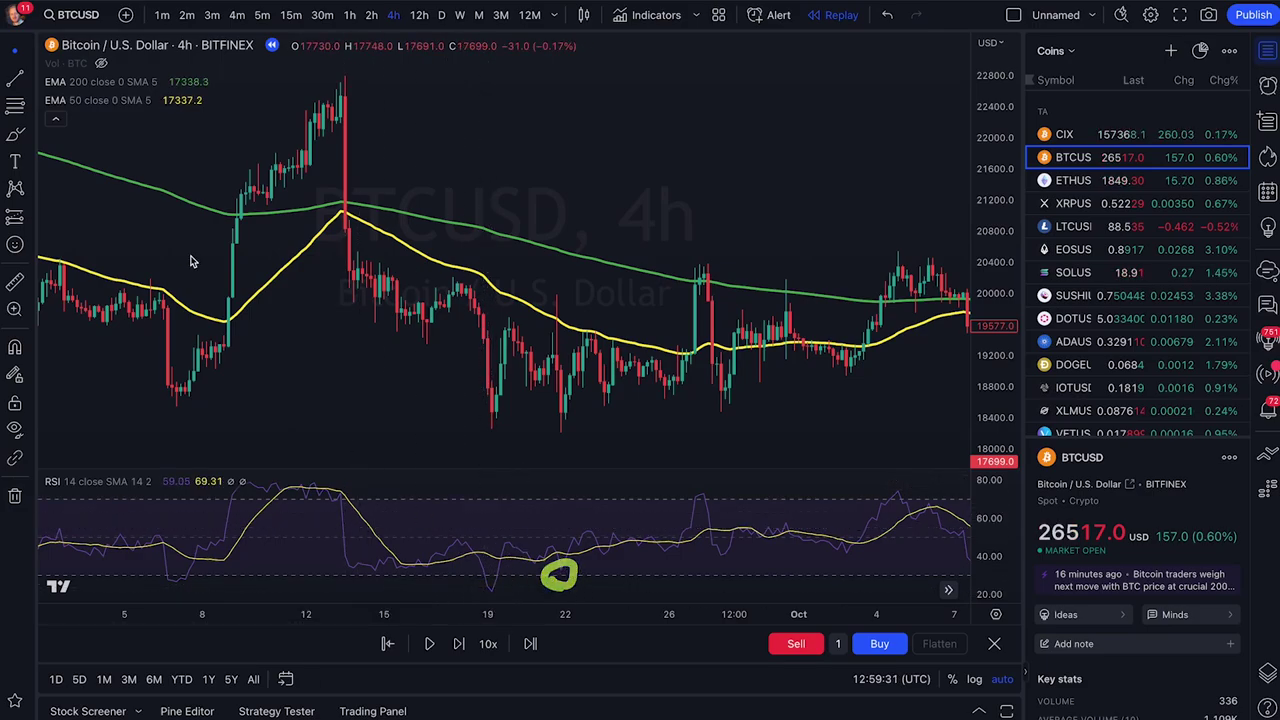
pyautogui.click(492, 592)
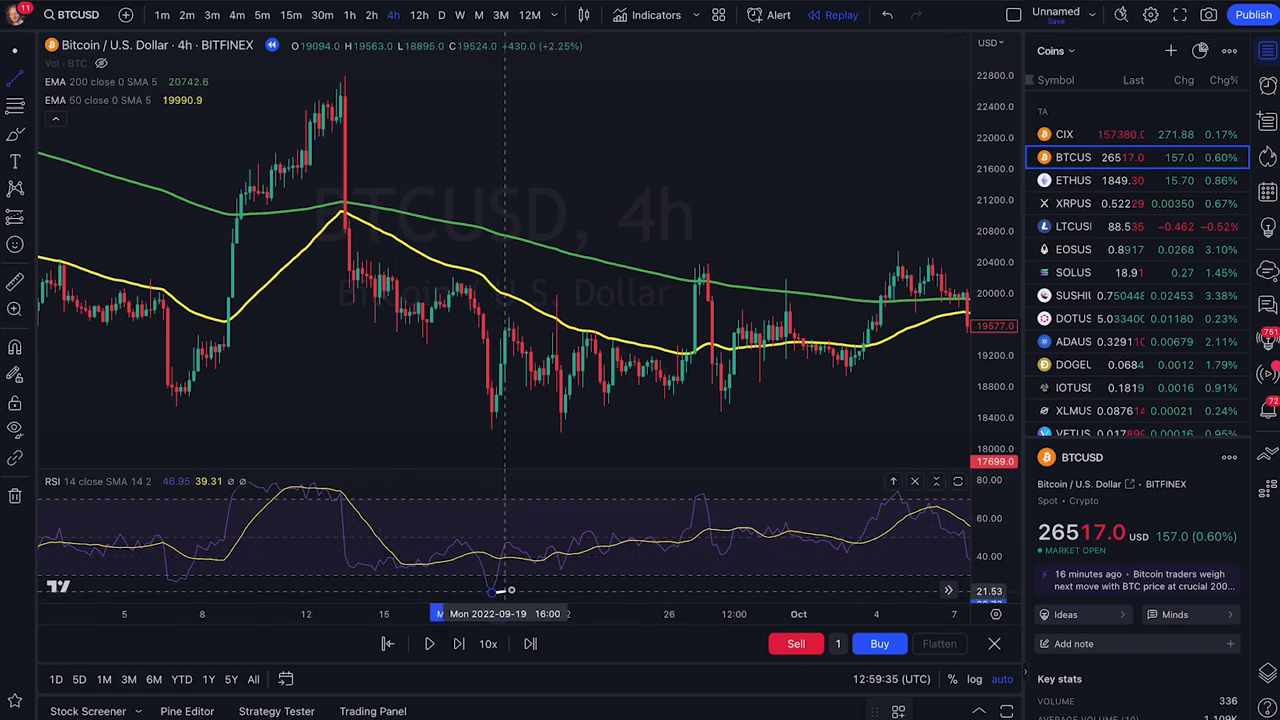
pyautogui.click(565, 573)
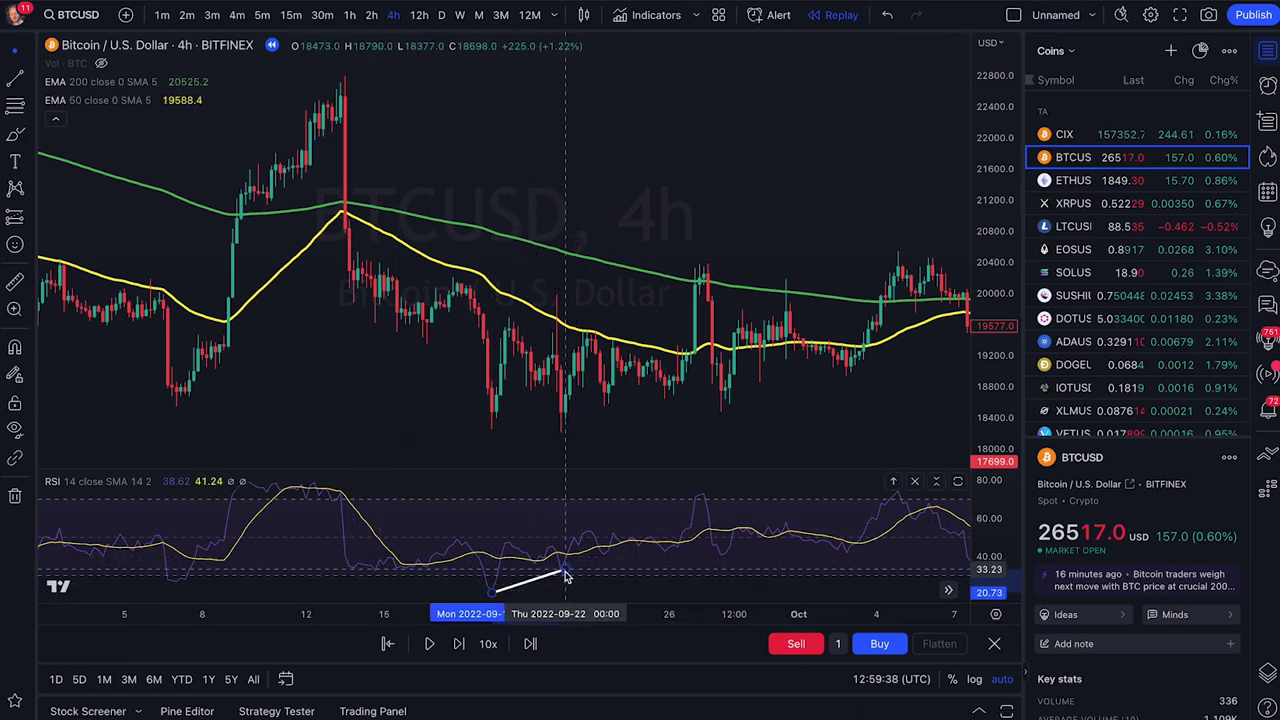
# Step: Draw a trend line across the BTCUSD price lows that match the 19 and 22 September 2022 RSI lows
pyautogui.moveTo(463, 418)
pyautogui.mouseDown()
pyautogui.moveTo(521, 426)
pyautogui.moveTo(496, 393)
pyautogui.mouseUp()
pyautogui.moveTo(550, 428)
pyautogui.mouseDown()
pyautogui.moveTo(600, 424)
pyautogui.moveTo(540, 412)
pyautogui.moveTo(575, 414)
pyautogui.mouseUp()
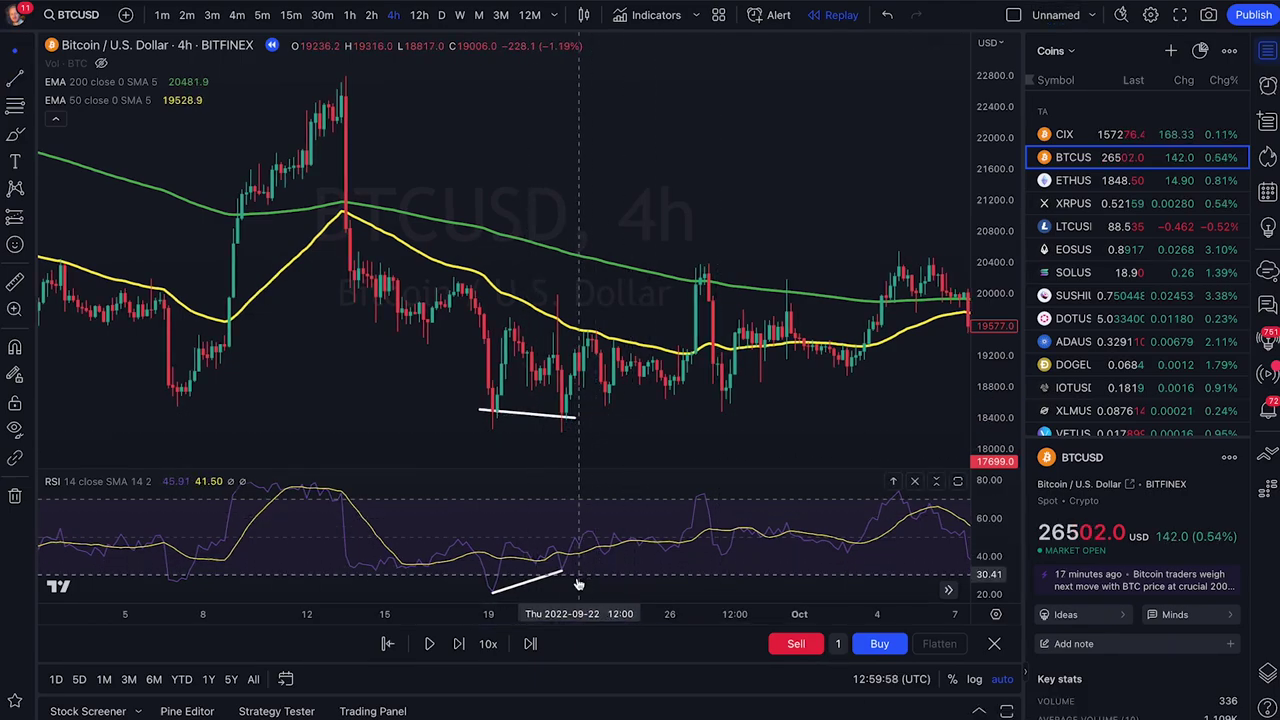
pyautogui.moveTo(564, 579); pyautogui.dragTo(571, 591)
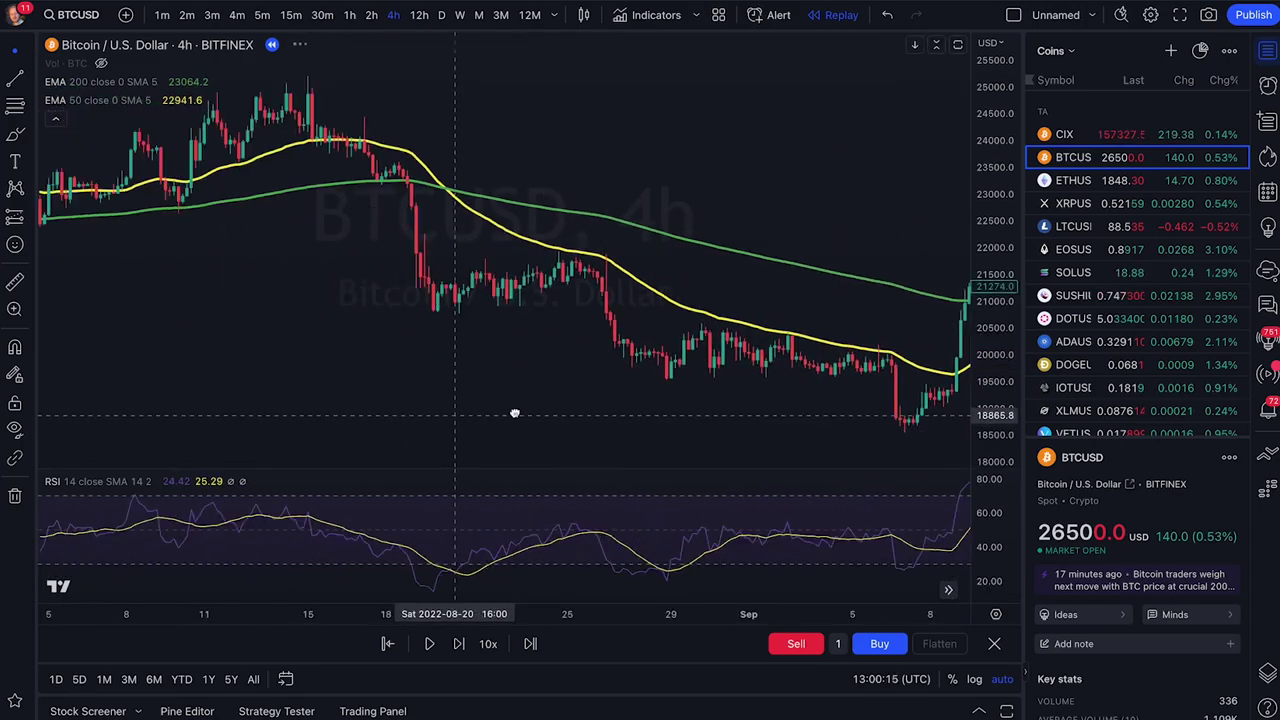
# Step: Draw a nearly flat trend line joining the RSI lows of late June and mid-July 2022
pyautogui.moveTo(515, 413); pyautogui.dragTo(643, 443)
pyautogui.moveTo(486, 446); pyautogui.dragTo(695, 411)
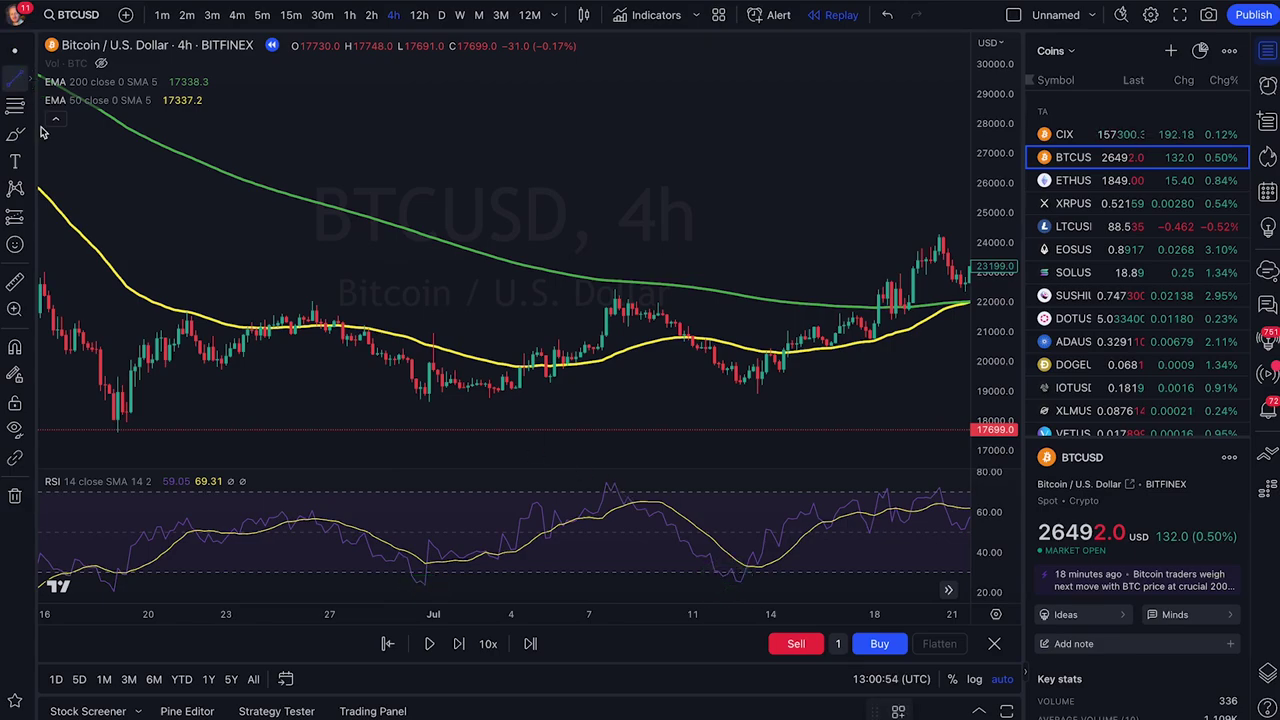
pyautogui.moveTo(424, 584); pyautogui.dragTo(744, 584)
# Step: Draw a trend line along the price lows from late June to mid-July 2022 and compare it with the RSI line
pyautogui.click(680, 440)
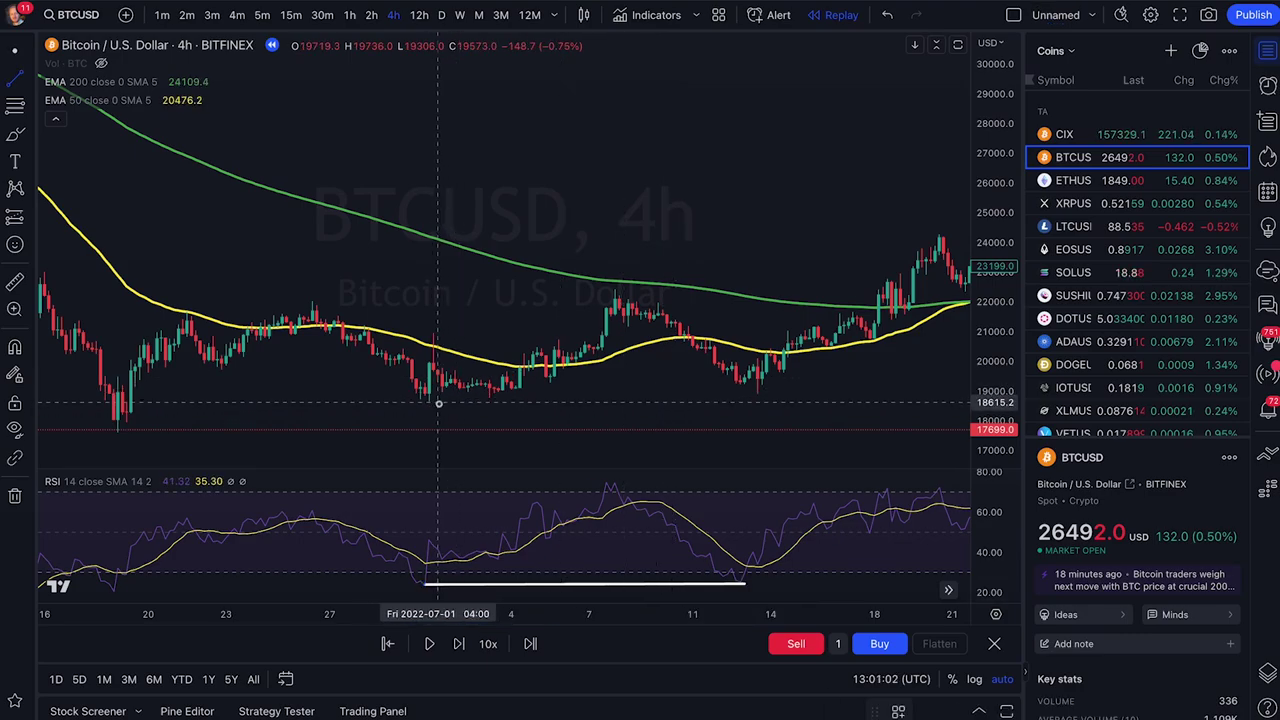
pyautogui.moveTo(426, 395)
pyautogui.mouseDown()
pyautogui.moveTo(772, 390)
pyautogui.moveTo(765, 378)
pyautogui.mouseUp()
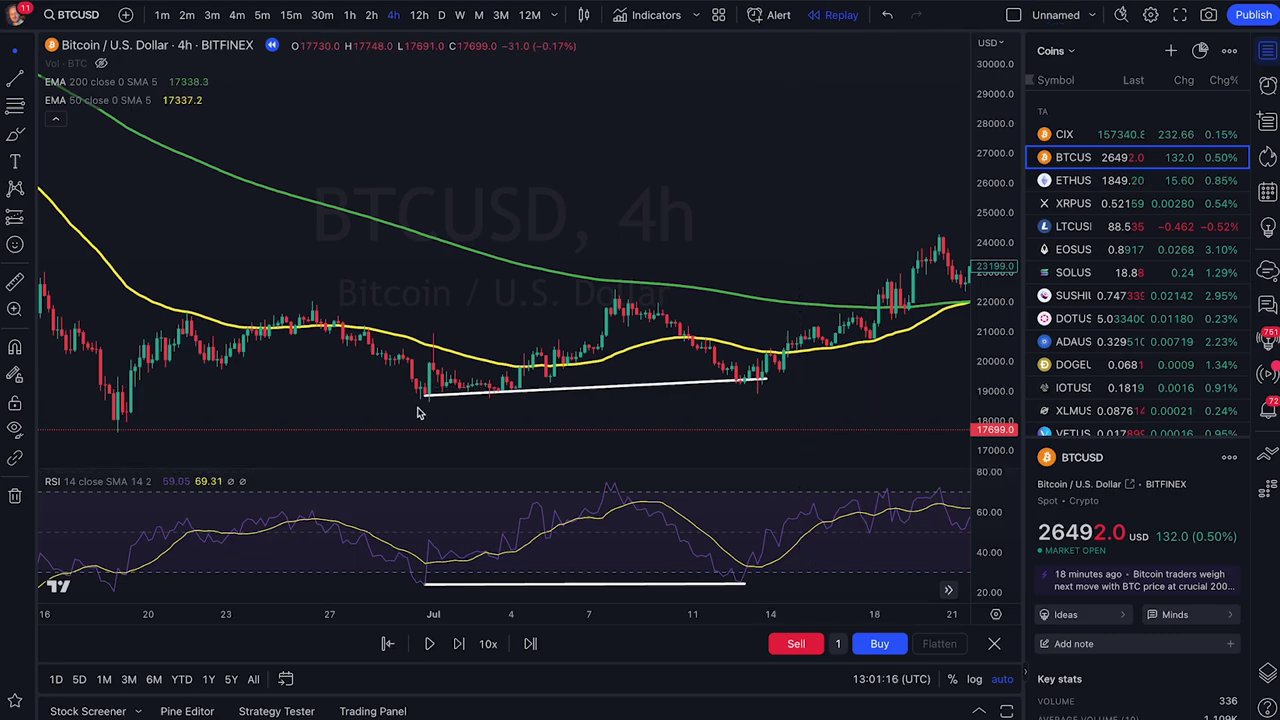
pyautogui.moveTo(422, 413)
pyautogui.mouseDown()
pyautogui.moveTo(500, 395)
pyautogui.moveTo(425, 400)
pyautogui.mouseUp()
pyautogui.moveTo(729, 400)
pyautogui.mouseDown()
pyautogui.moveTo(786, 378)
pyautogui.moveTo(786, 390)
pyautogui.mouseUp()
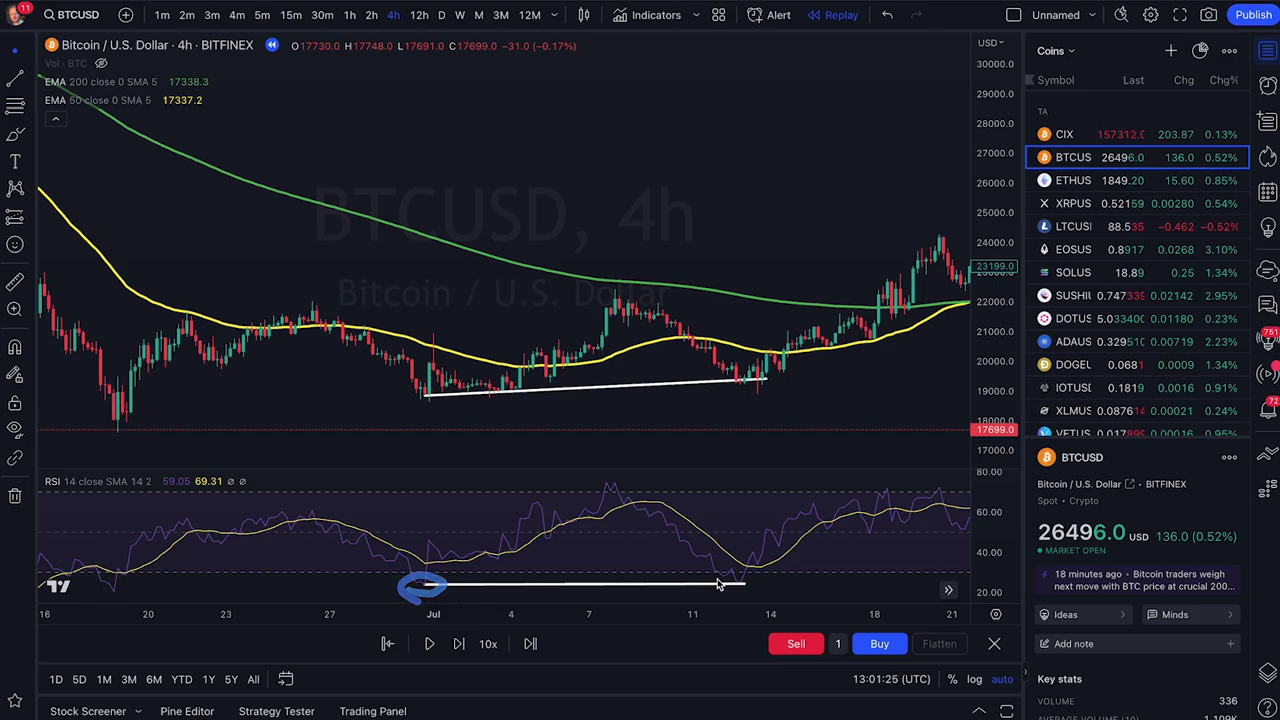
pyautogui.moveTo(431, 595); pyautogui.dragTo(549, 581)
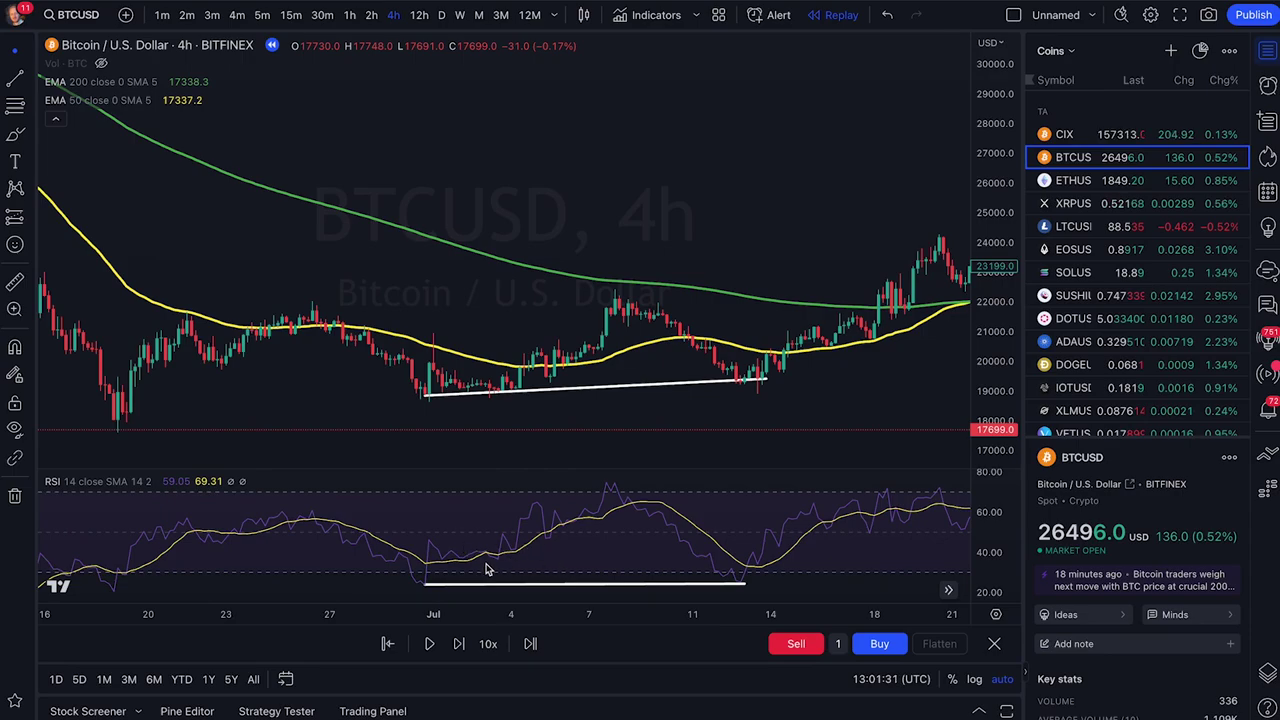
# Step: Tilt the RSI trend line upward and the price trend line downward between late June and mid-July 2022 to illustrate a bullish divergence
pyautogui.moveTo(430, 587); pyautogui.dragTo(614, 589)
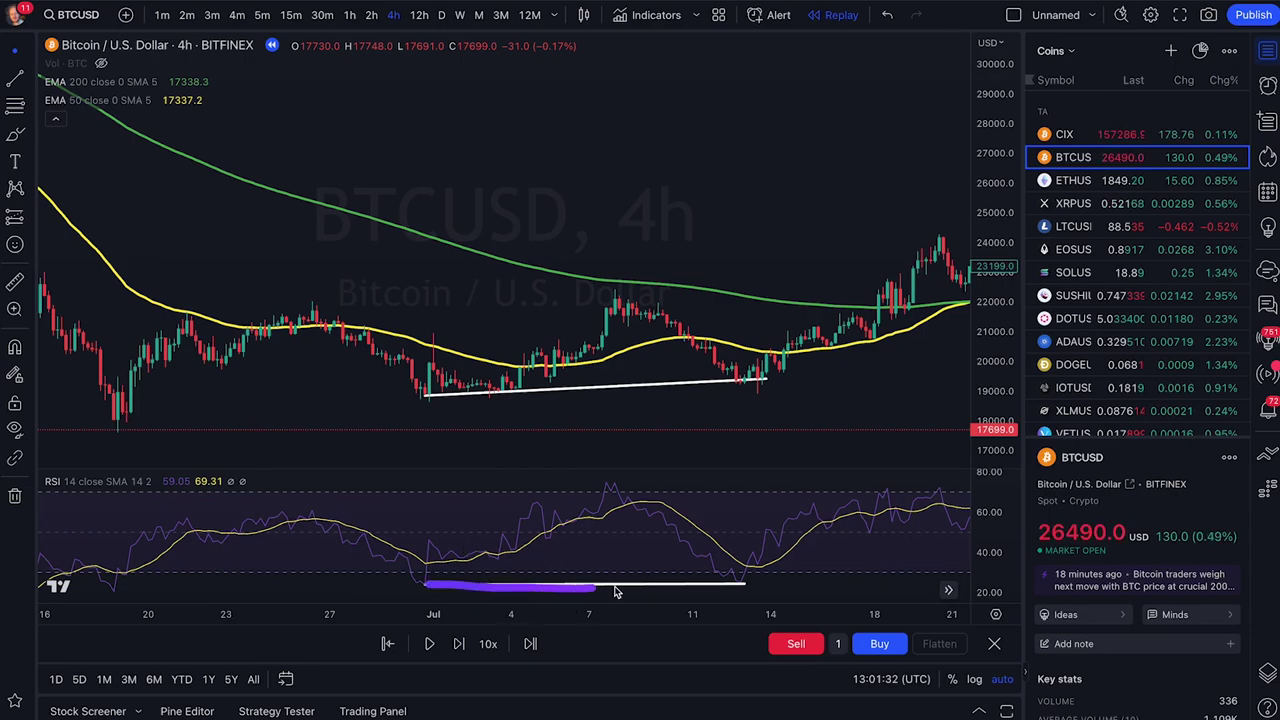
pyautogui.click(740, 580)
pyautogui.moveTo(435, 577); pyautogui.dragTo(408, 588)
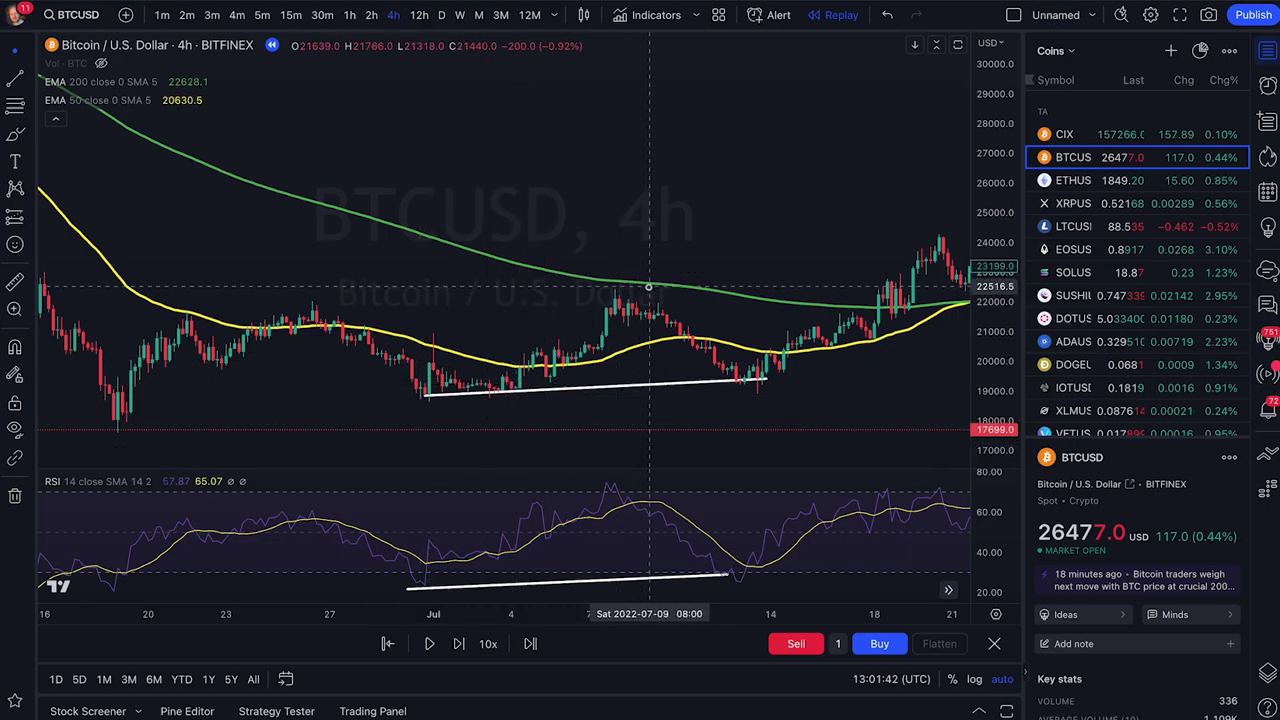
pyautogui.moveTo(766, 379); pyautogui.dragTo(768, 420)
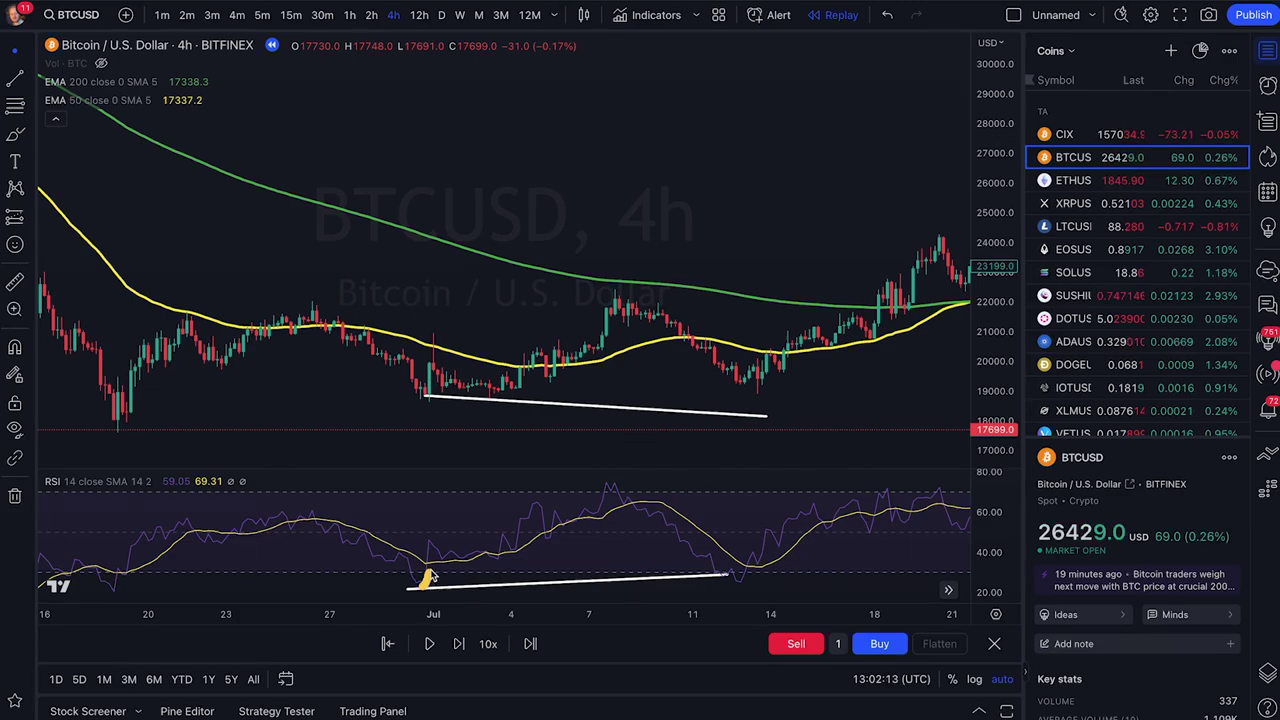
# Step: Trace the RSI swing from its late June 2022 low over the July peak and the move that follows the divergence
pyautogui.moveTo(445, 549); pyautogui.dragTo(574, 517)
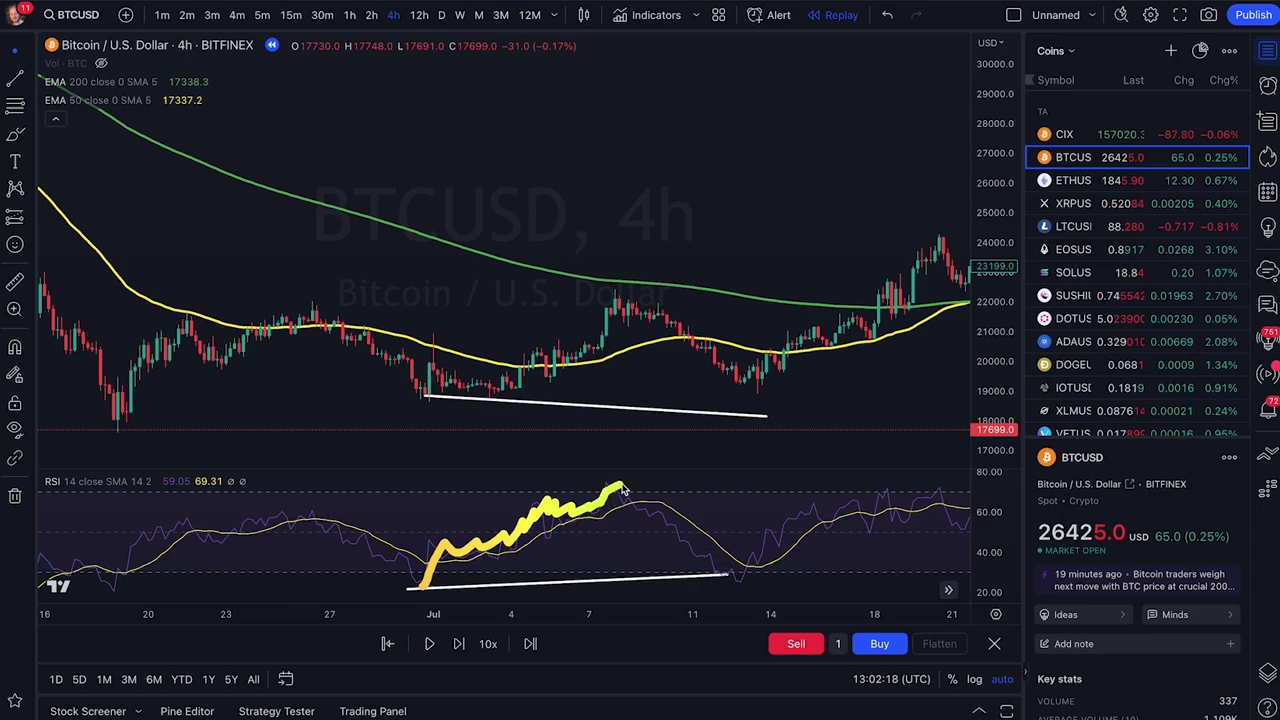
pyautogui.moveTo(668, 487); pyautogui.dragTo(555, 489)
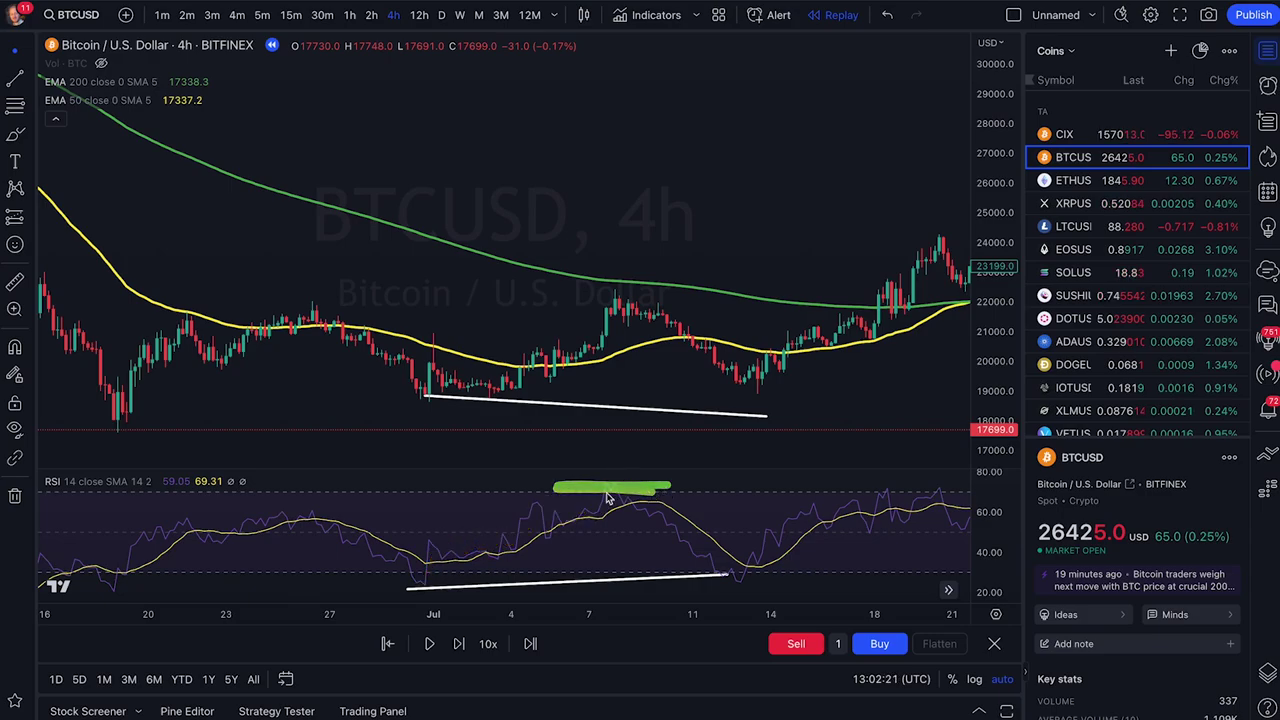
pyautogui.moveTo(613, 489); pyautogui.dragTo(679, 543)
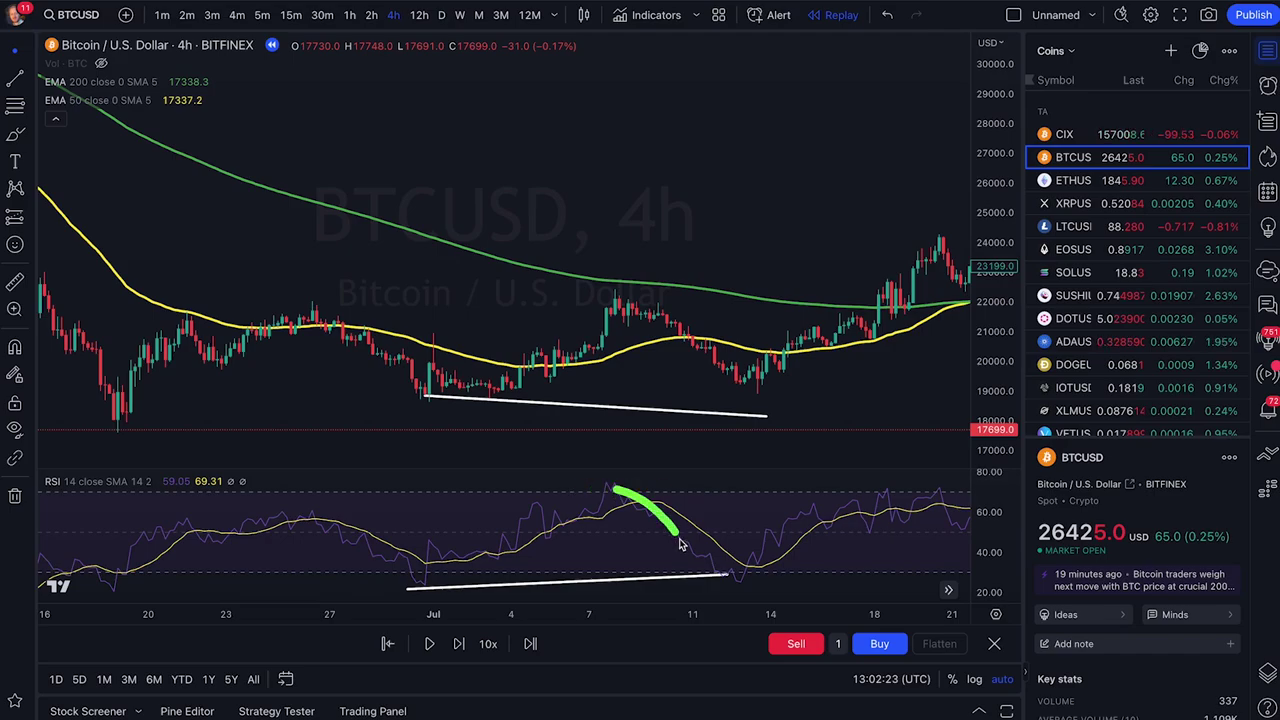
pyautogui.moveTo(688, 397); pyautogui.dragTo(748, 263)
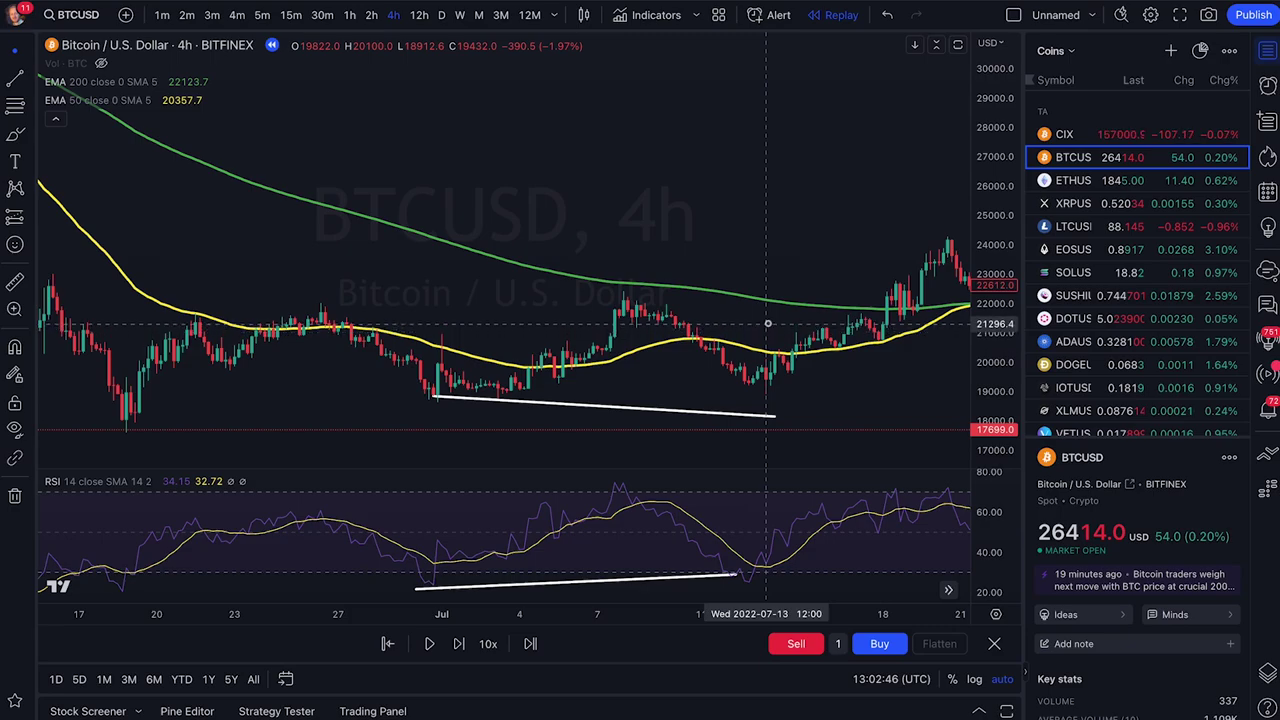
# Step: Raise the mid-July end of the price trend line to about 19,500 so that it slopes upward
pyautogui.hotkey('shift', 'Right')
pyautogui.hotkey('shift', 'Right')
pyautogui.hotkey('shift', 'Right')
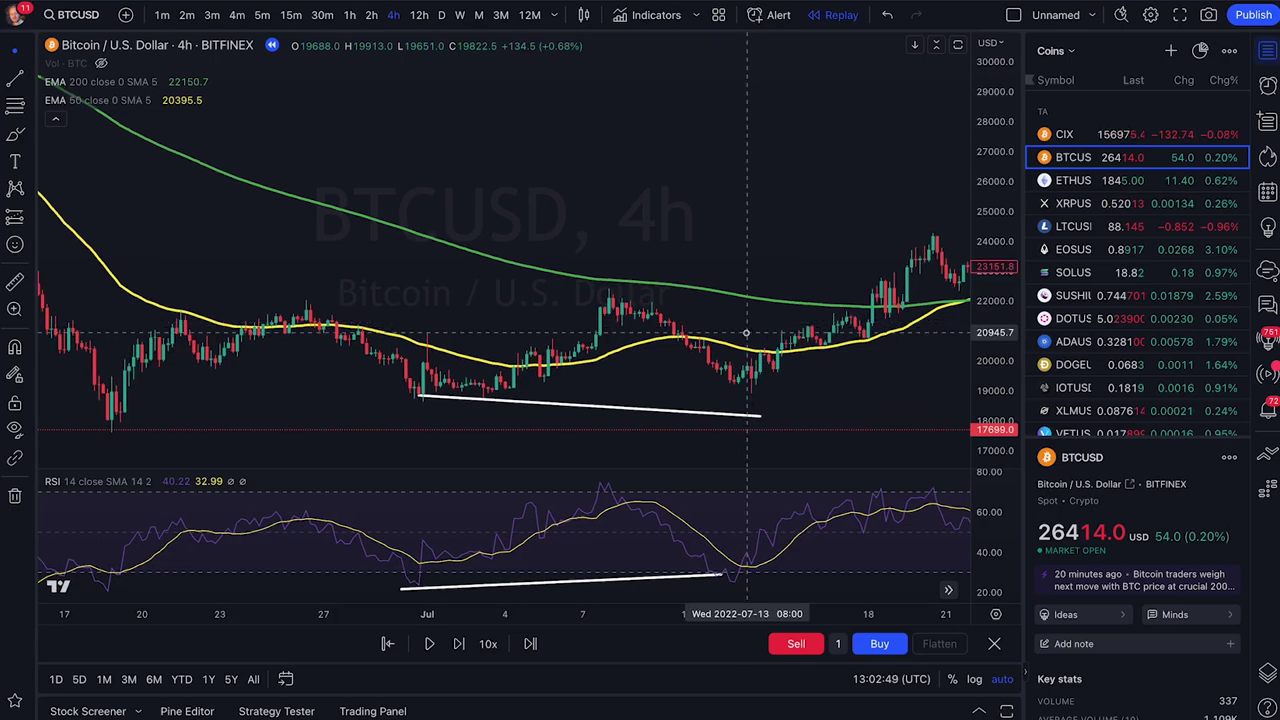
pyautogui.moveTo(760, 415); pyautogui.dragTo(808, 377)
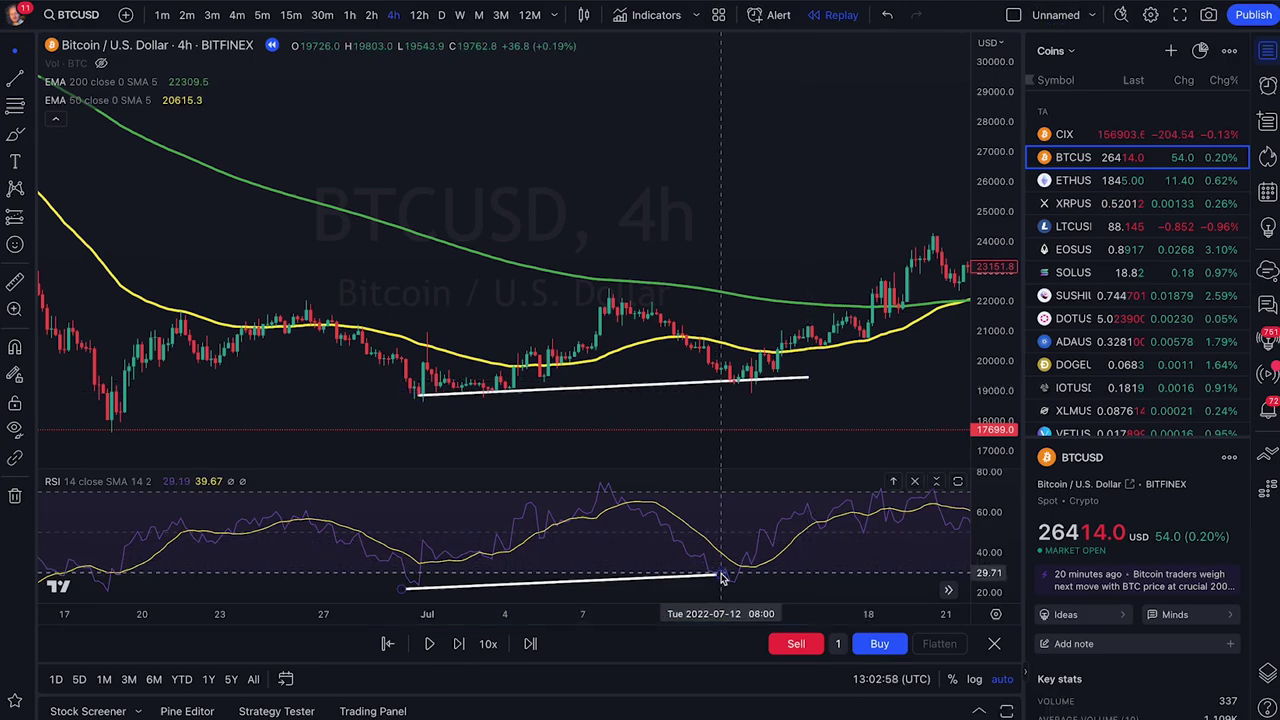
# Step: Delete the trend line on the RSI and the trend line along the price lows
pyautogui.click(720, 575)
pyautogui.press('Delete')
pyautogui.click(801, 376)
pyautogui.press('Delete')
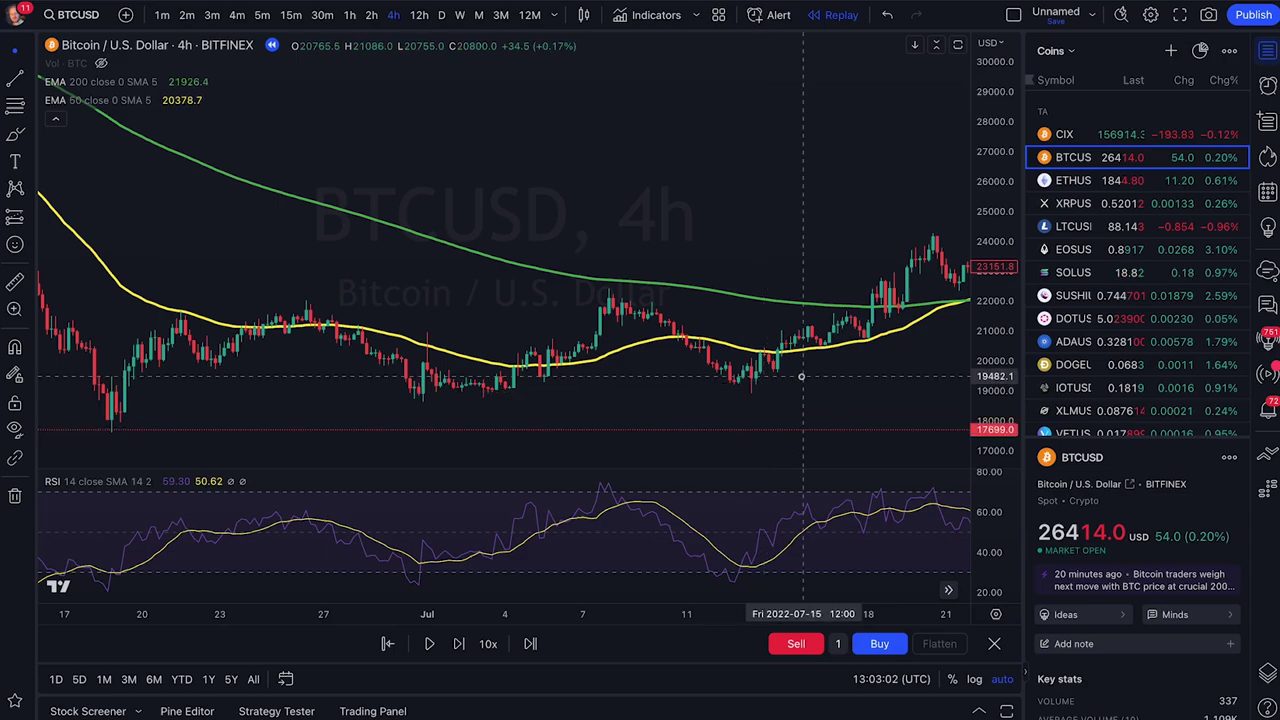
# Step: Switch BTCUSD to the daily timeframe and show its price and EMAs from March 2021 to May 2022
pyautogui.hotkey('shift', 'Right')
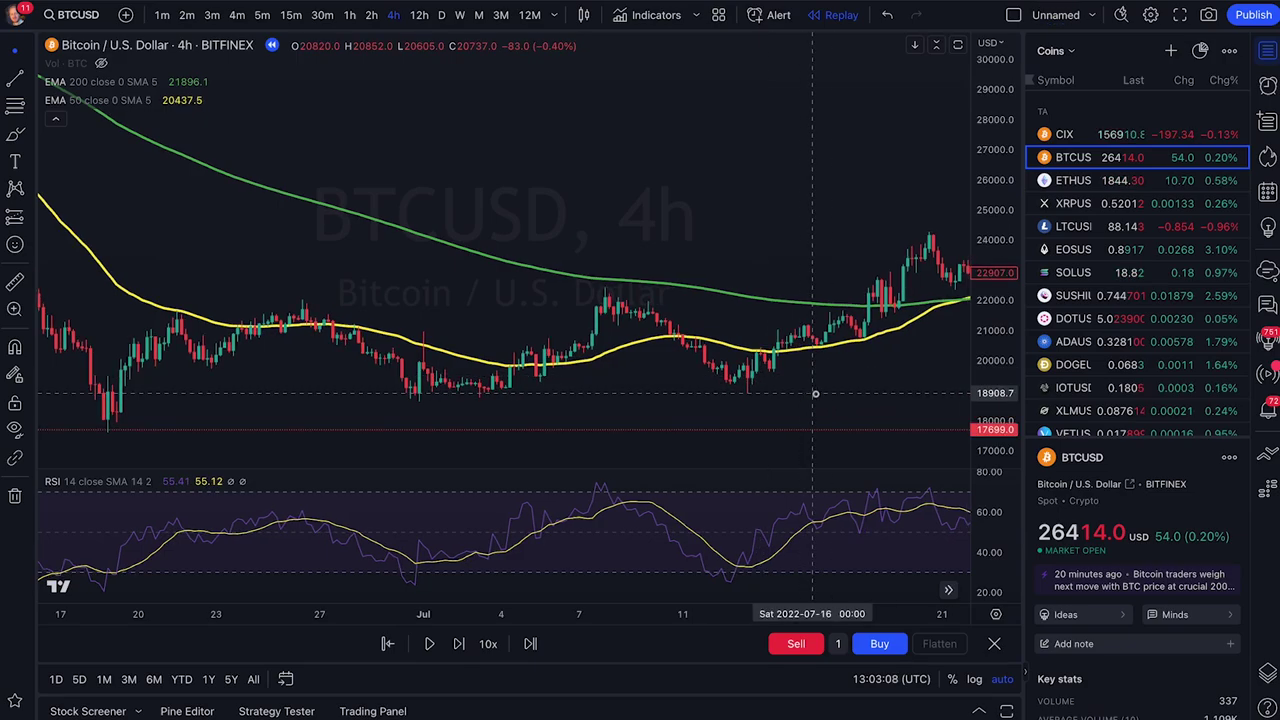
pyautogui.hotkey('shift', 'Right')
pyautogui.hotkey('shift', 'Right')
pyautogui.hotkey('shift', 'Right')
pyautogui.hotkey('shift', 'Right')
pyautogui.hotkey('shift', 'Right')
pyautogui.hotkey('shift', 'Right')
pyautogui.hotkey('shift', 'Right')
pyautogui.hotkey('shift', 'Right')
pyautogui.hotkey('shift', 'Right')
pyautogui.hotkey('shift', 'Right')
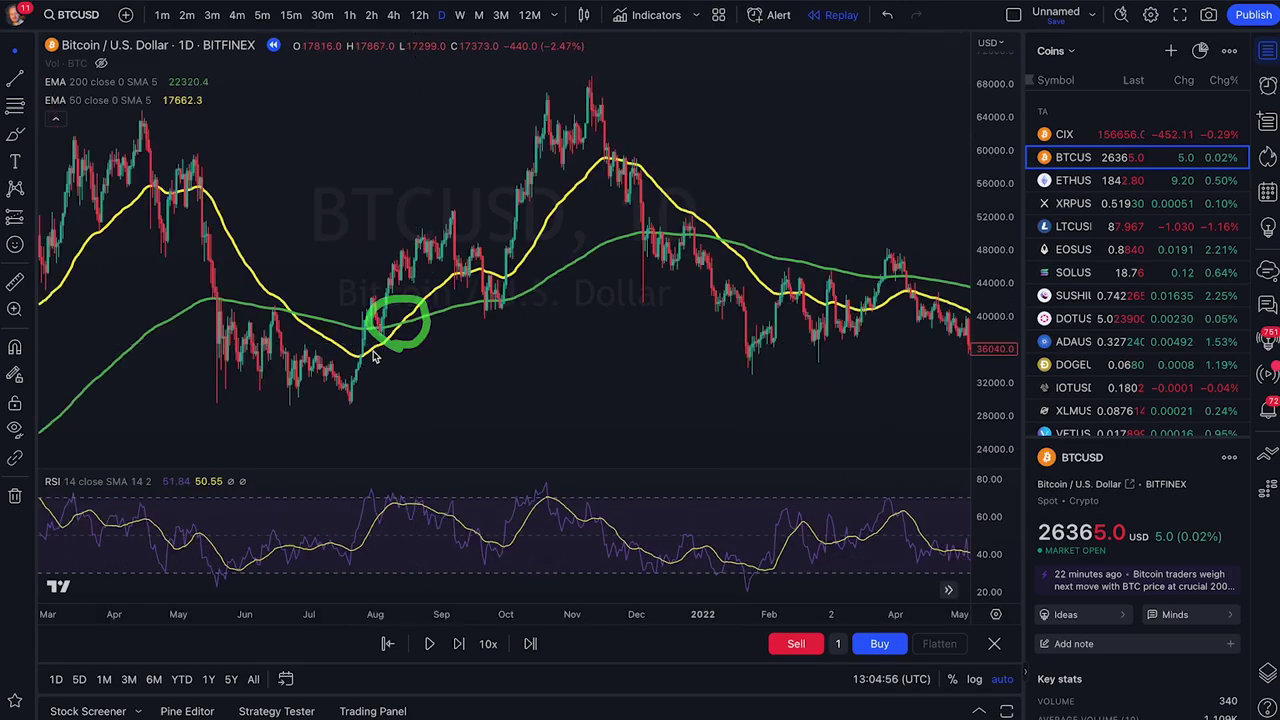
# Step: Examine the rally after the August 2021 golden cross and the January 2022 death cross on the daily EMAs
pyautogui.moveTo(362, 352)
pyautogui.mouseDown()
pyautogui.moveTo(408, 320)
pyautogui.moveTo(415, 340)
pyautogui.moveTo(420, 302)
pyautogui.moveTo(552, 160)
pyautogui.mouseUp()
pyautogui.moveTo(600, 310)
pyautogui.mouseDown()
pyautogui.moveTo(471, 337)
pyautogui.moveTo(346, 323)
pyautogui.mouseUp()
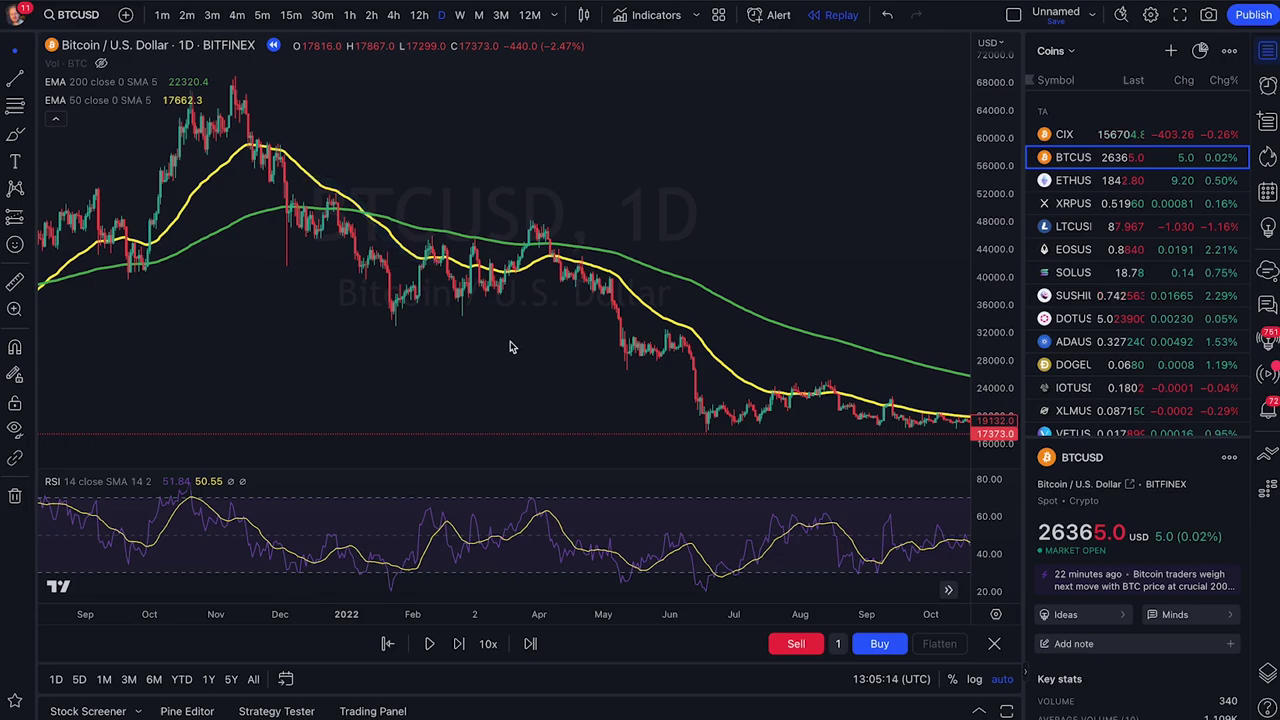
pyautogui.moveTo(358, 240); pyautogui.dragTo(402, 205)
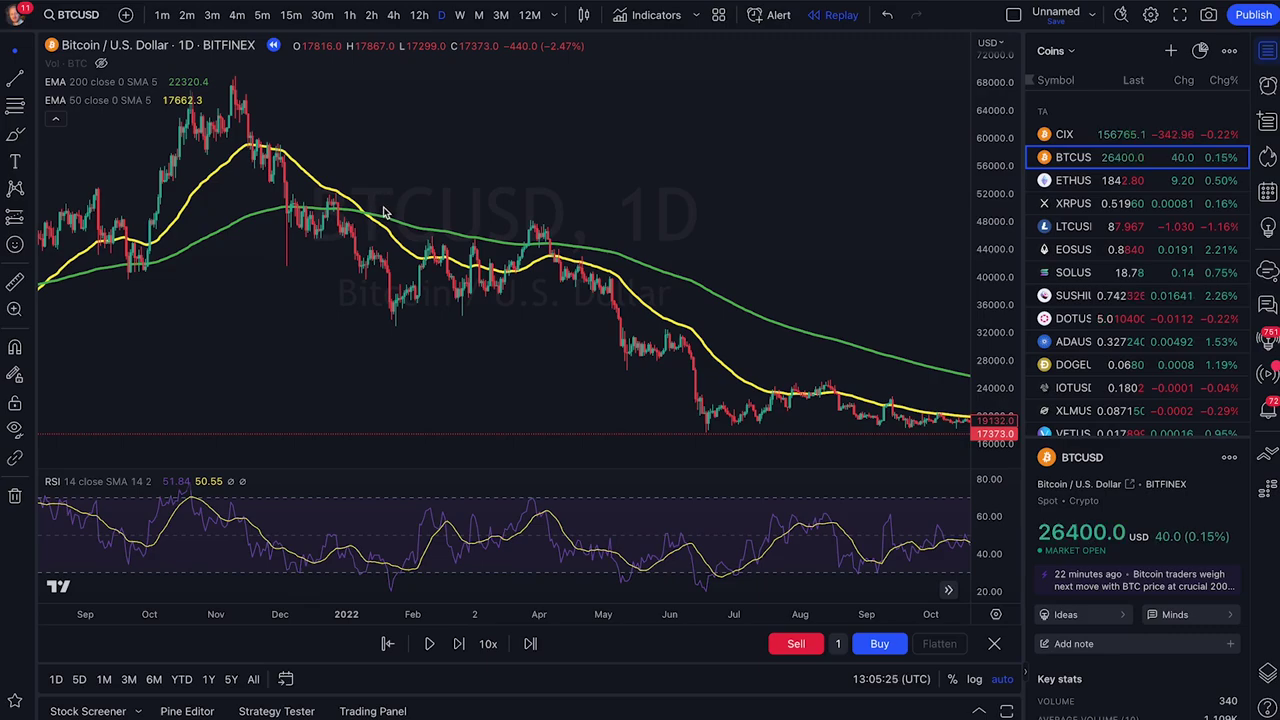
pyautogui.moveTo(383, 206); pyautogui.dragTo(388, 200)
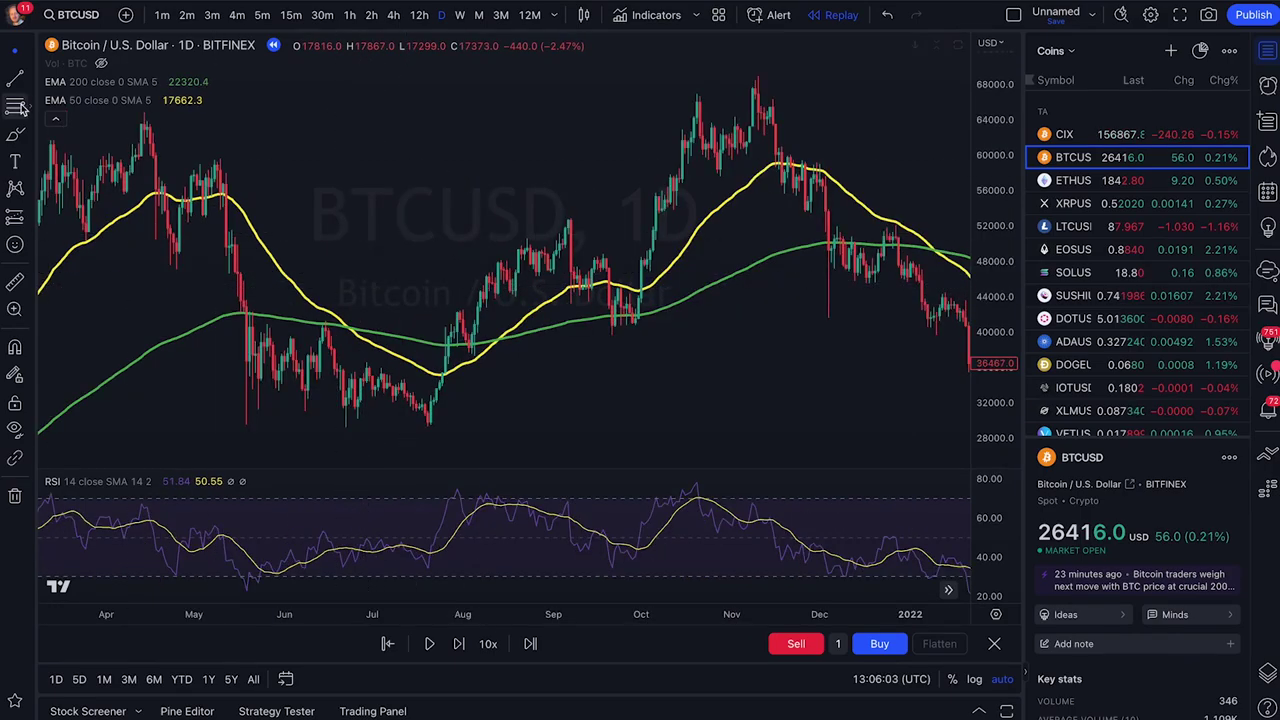
# Step: Draw horizontal lines from the 20 July 2021 low at 29767.5 and the late September 2021 low at about 41,000
pyautogui.click(20, 108)
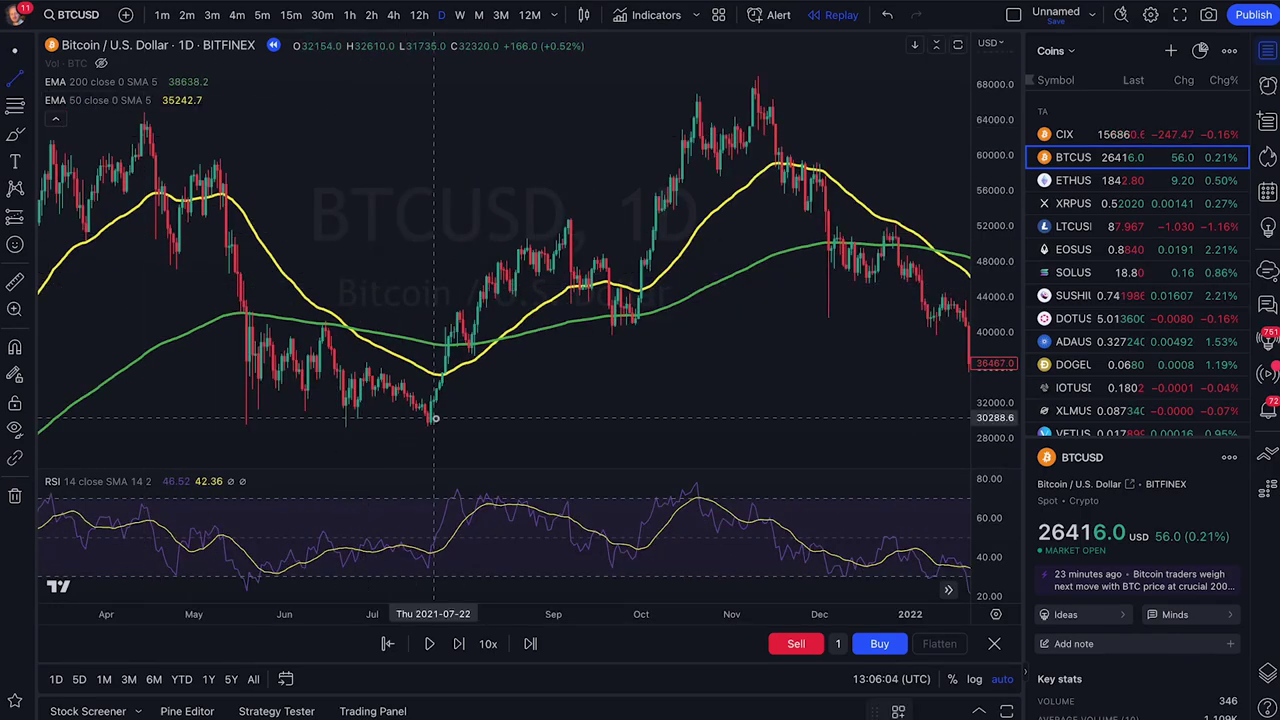
pyautogui.moveTo(429, 422); pyautogui.dragTo(749, 438)
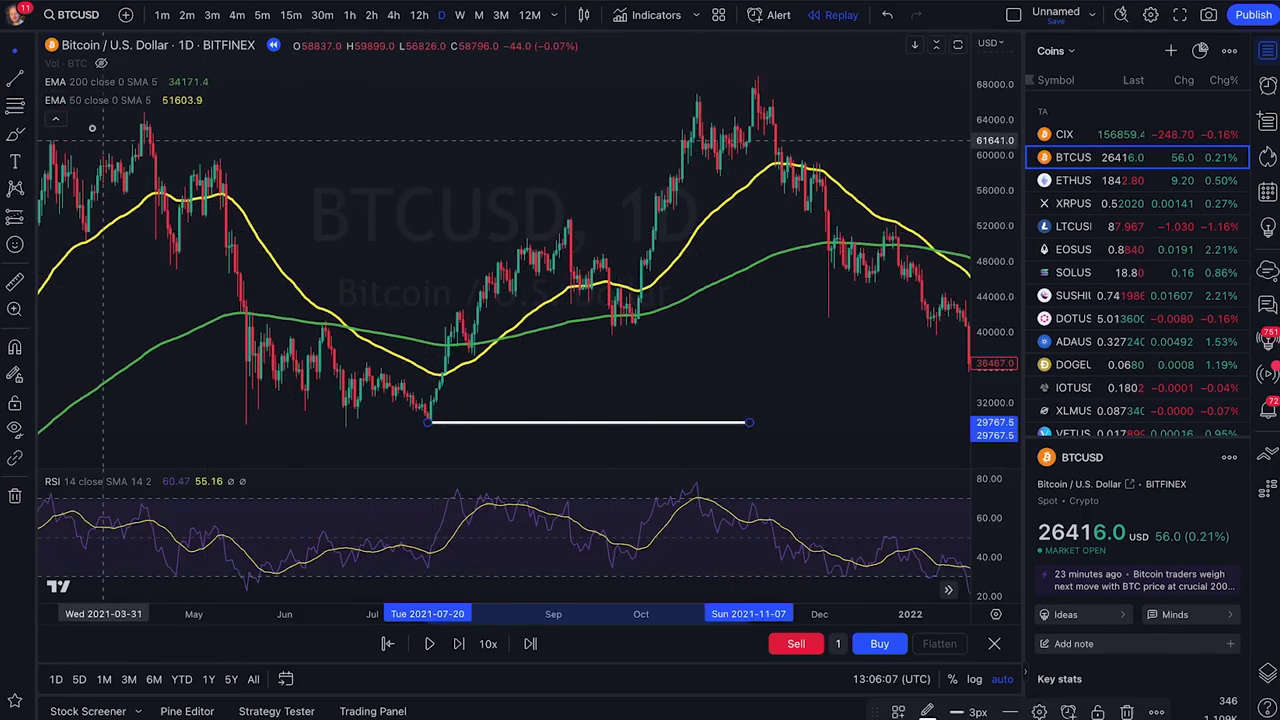
# Step: Remove all drawings and maximize the price pane on the May to December 2022 daily candles
pyautogui.rightClick(718, 356)
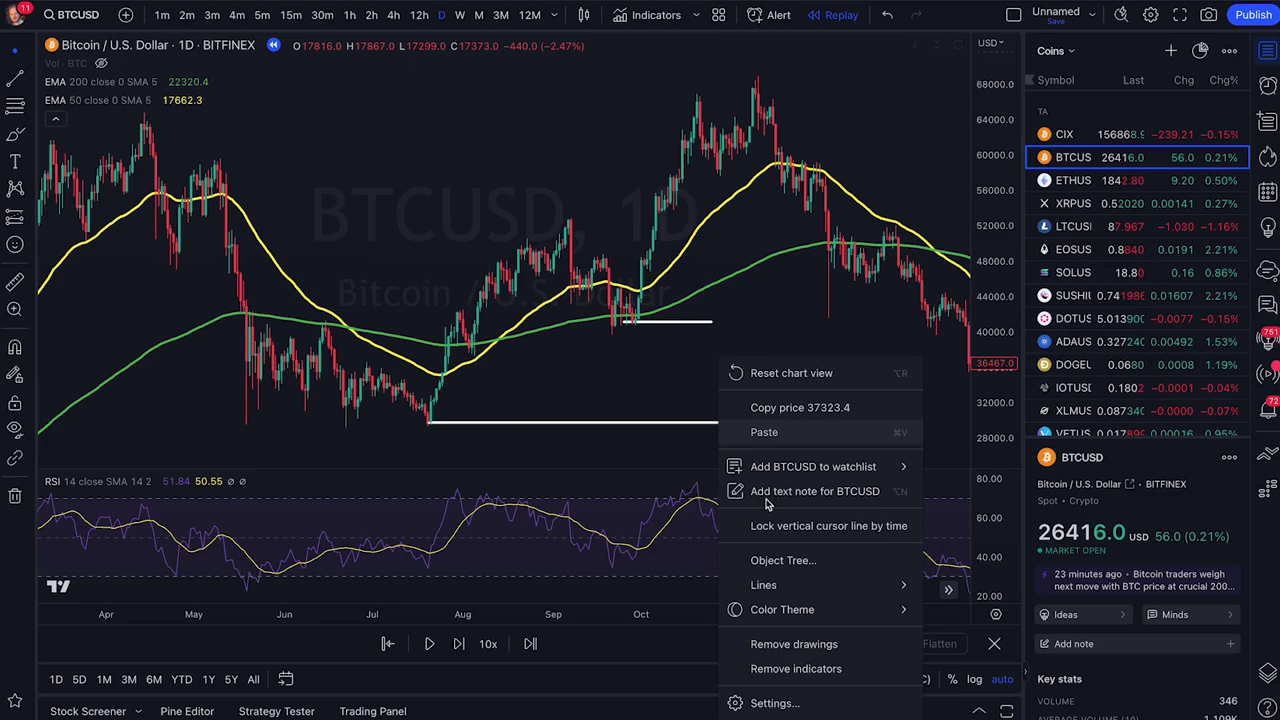
pyautogui.click(794, 644)
pyautogui.moveTo(805, 458); pyautogui.dragTo(323, 440)
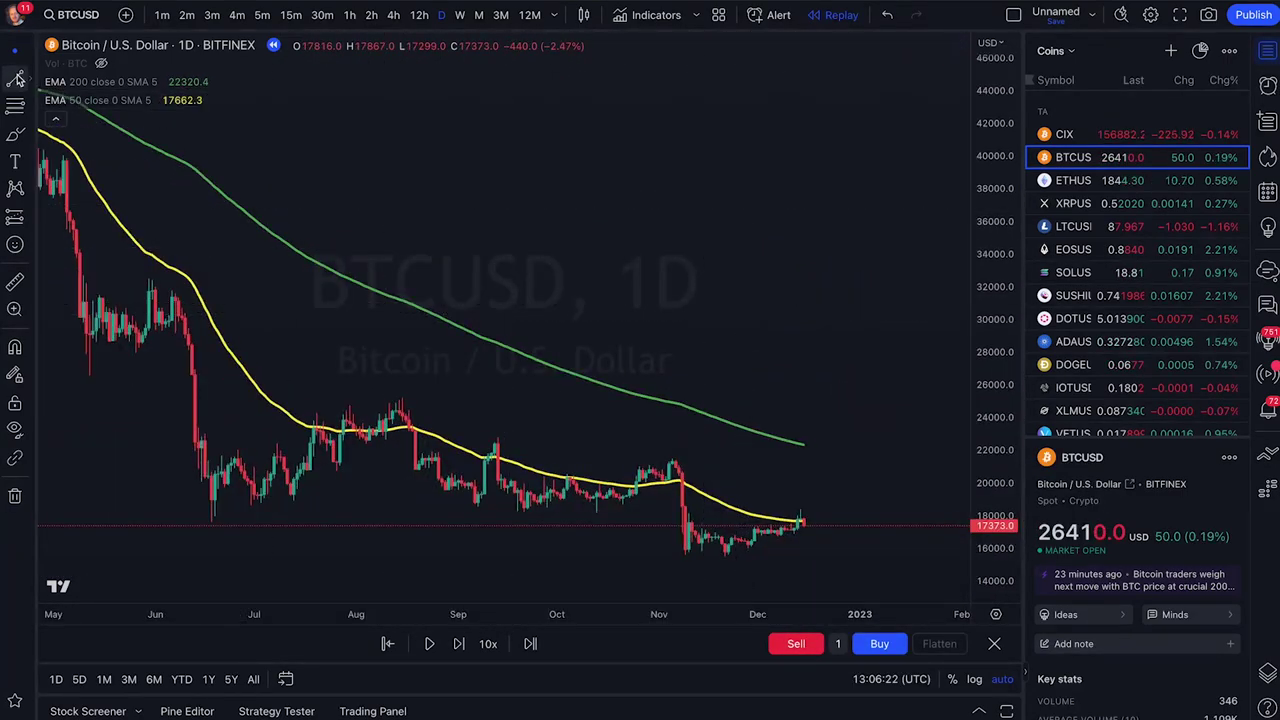
# Step: Draw a horizontal line at about 24,600 from the mid-August 2022 high to late December 2022
pyautogui.click(17, 78)
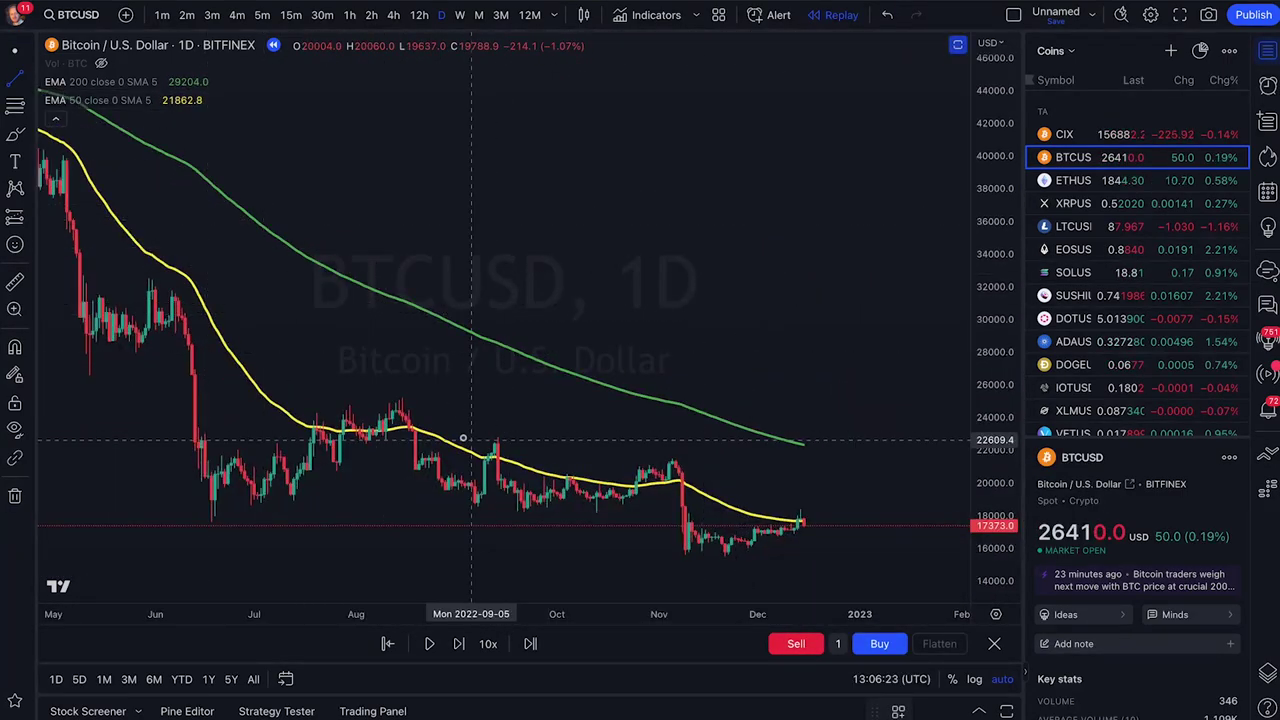
pyautogui.click(390, 407)
pyautogui.click(843, 407)
pyautogui.click(670, 457)
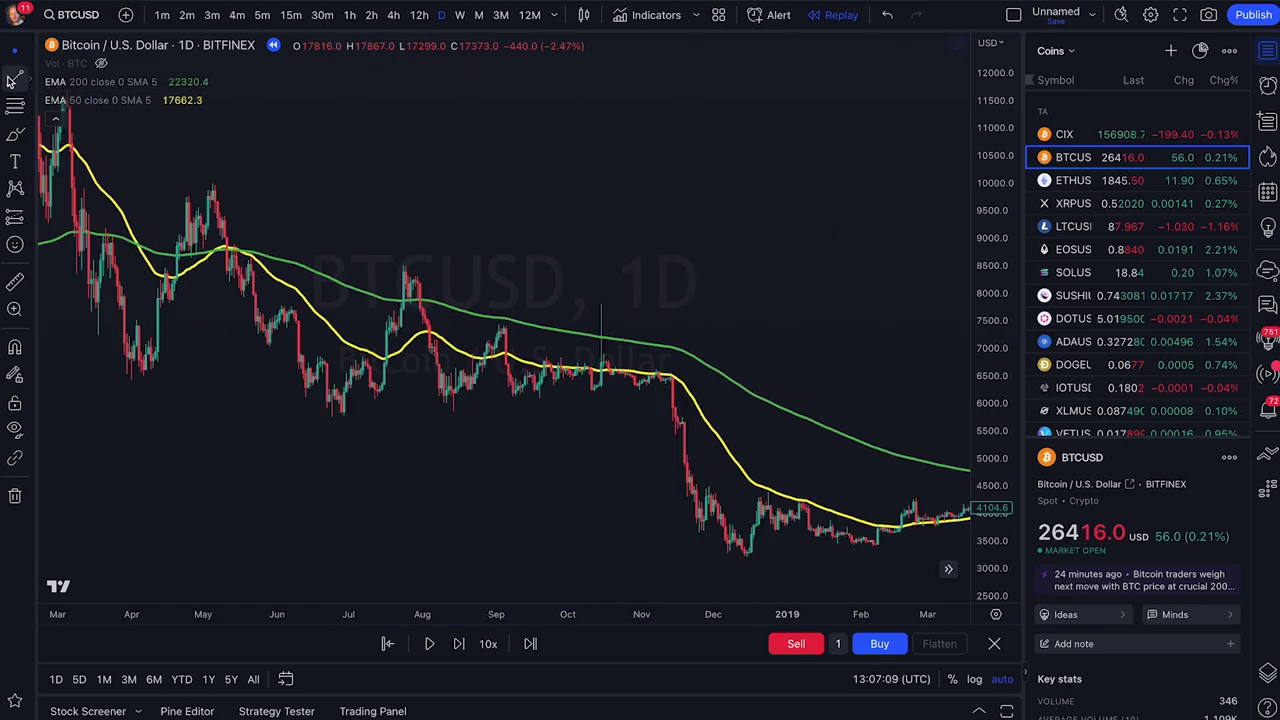
# Step: Sketch an ascending triangle with a flat top at about 11,200 and a rising line from 8705.1 on 25 July 2018 to 11 February 2019
pyautogui.click(15, 78)
pyautogui.click(398, 115)
pyautogui.click(885, 115)
pyautogui.click(15, 78)
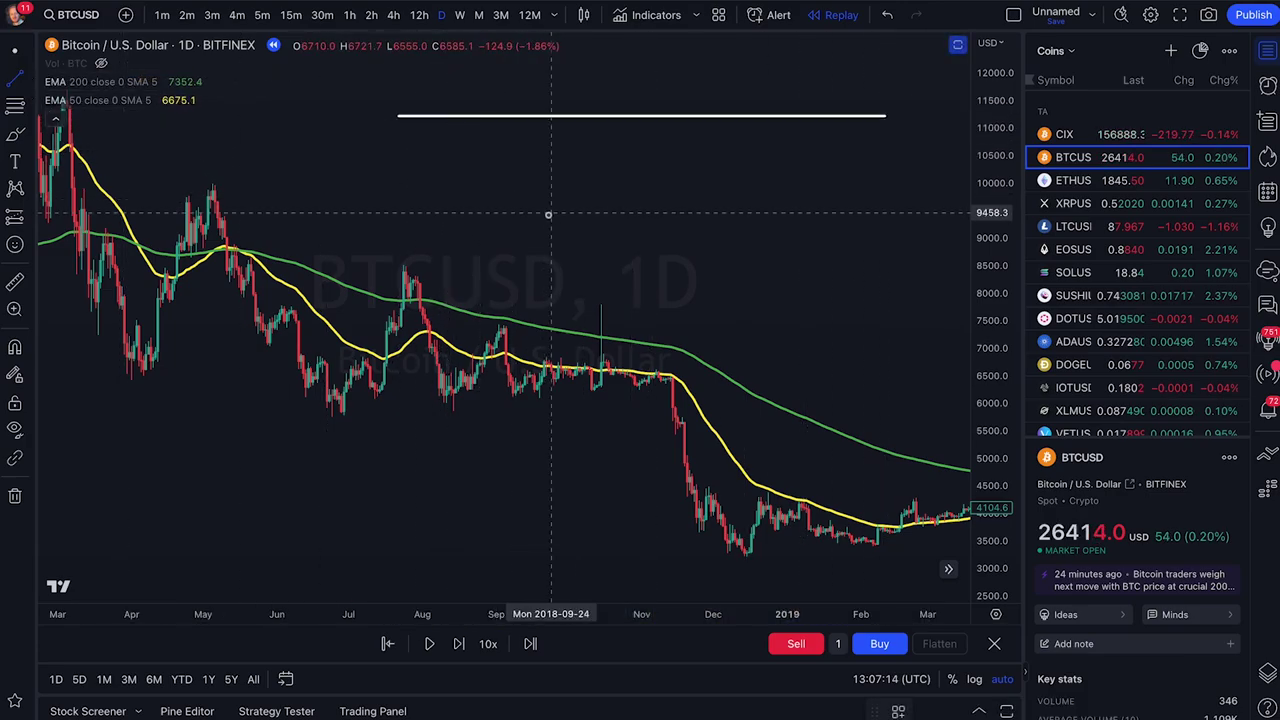
pyautogui.click(405, 253)
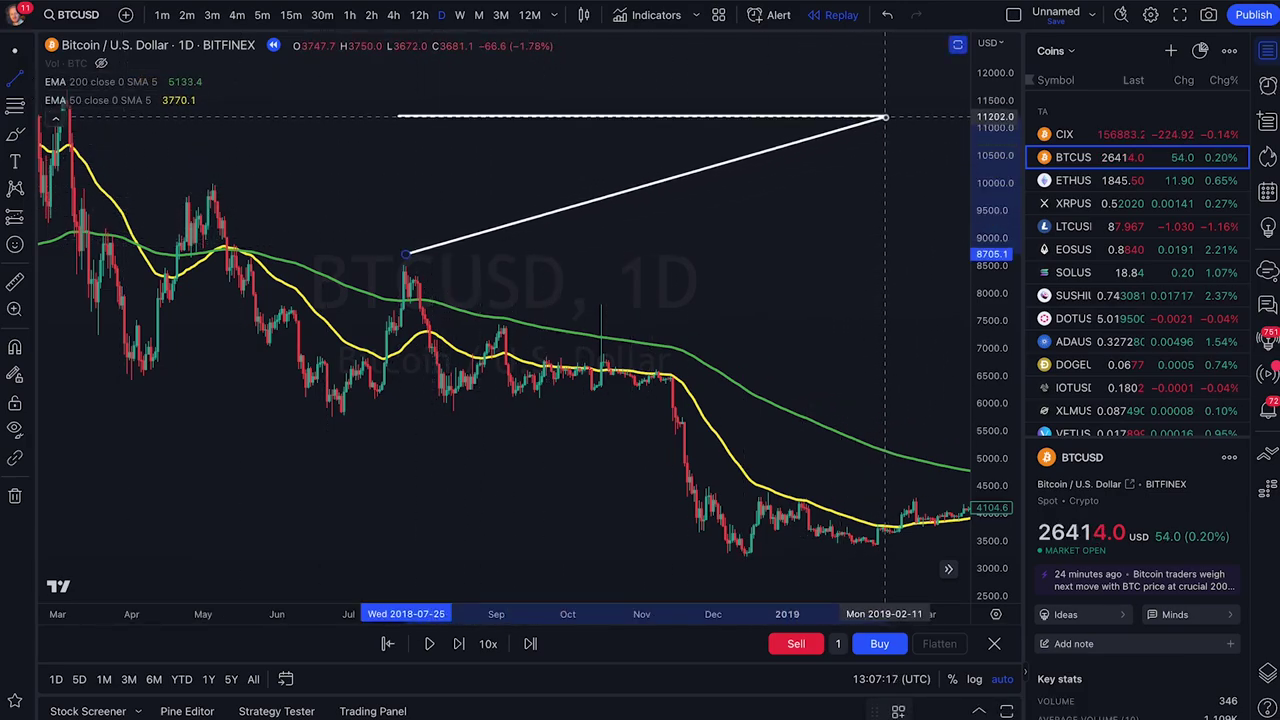
pyautogui.click(887, 117)
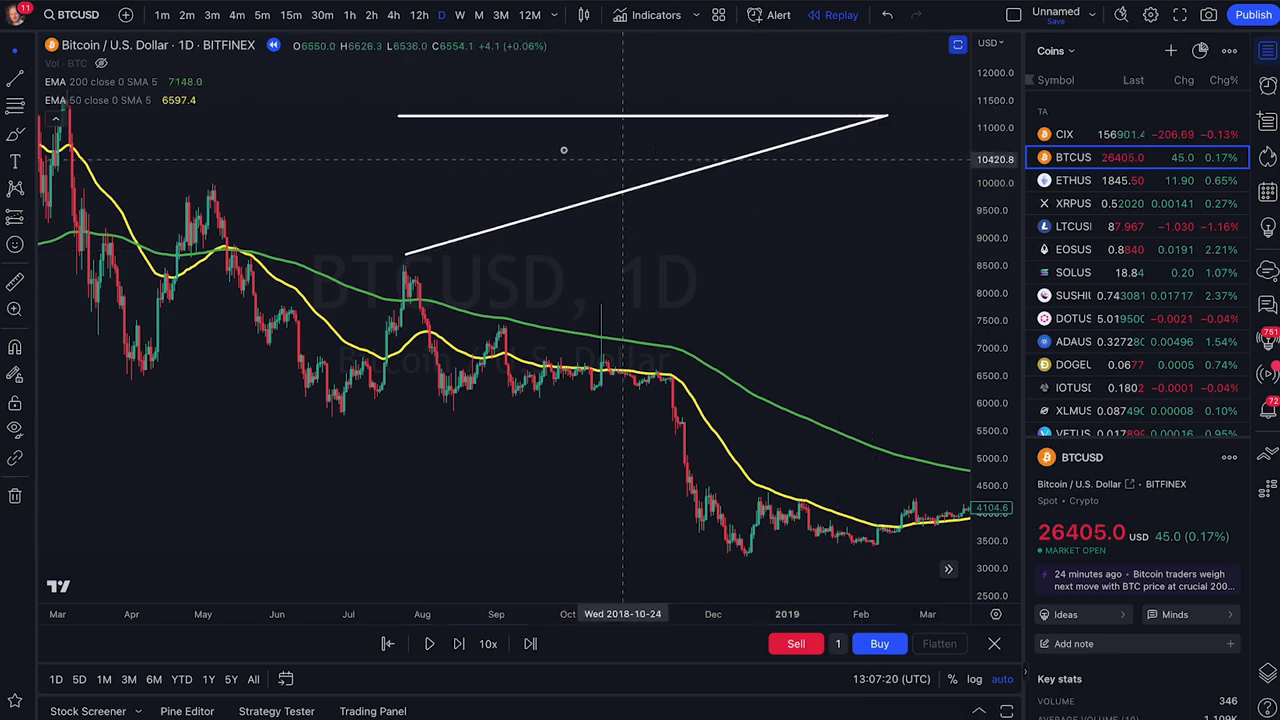
# Step: Trace the price path into and inside the ascending triangle and remove all drawings
pyautogui.moveTo(305, 392); pyautogui.dragTo(441, 214)
pyautogui.moveTo(645, 187); pyautogui.dragTo(718, 140)
pyautogui.rightClick(806, 190)
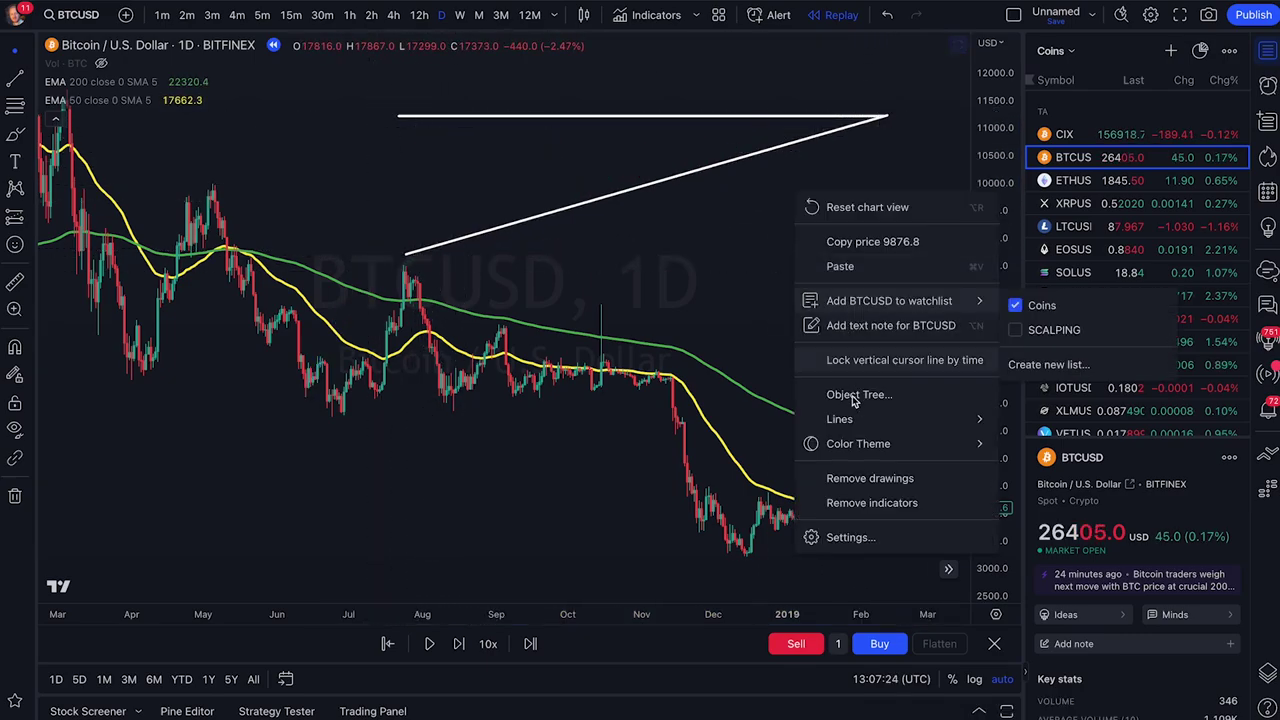
pyautogui.click(870, 478)
# Step: Sketch a descending triangle falling from 11969.2 in late August 2018 to a flat base at 9556.0 ending 11 January 2019, and trace its price path
pyautogui.click(13, 80)
pyautogui.click(489, 75)
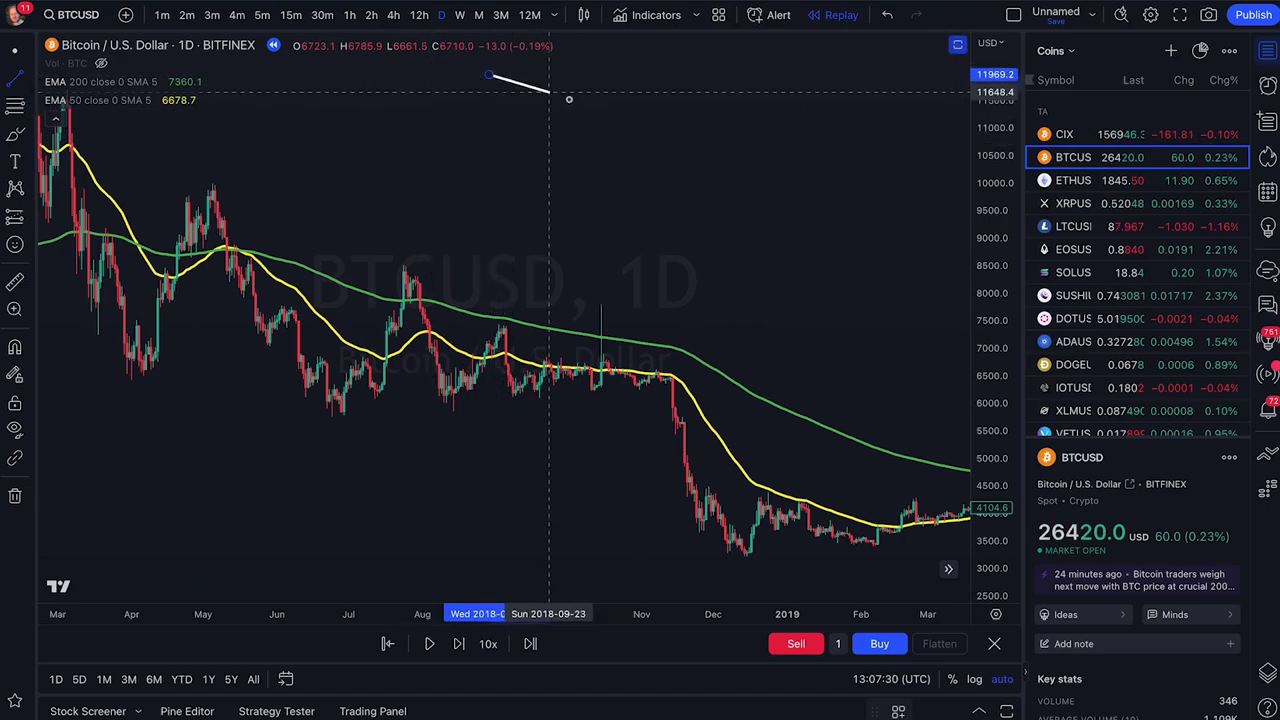
pyautogui.click(808, 206)
pyautogui.click(13, 78)
pyautogui.click(808, 206)
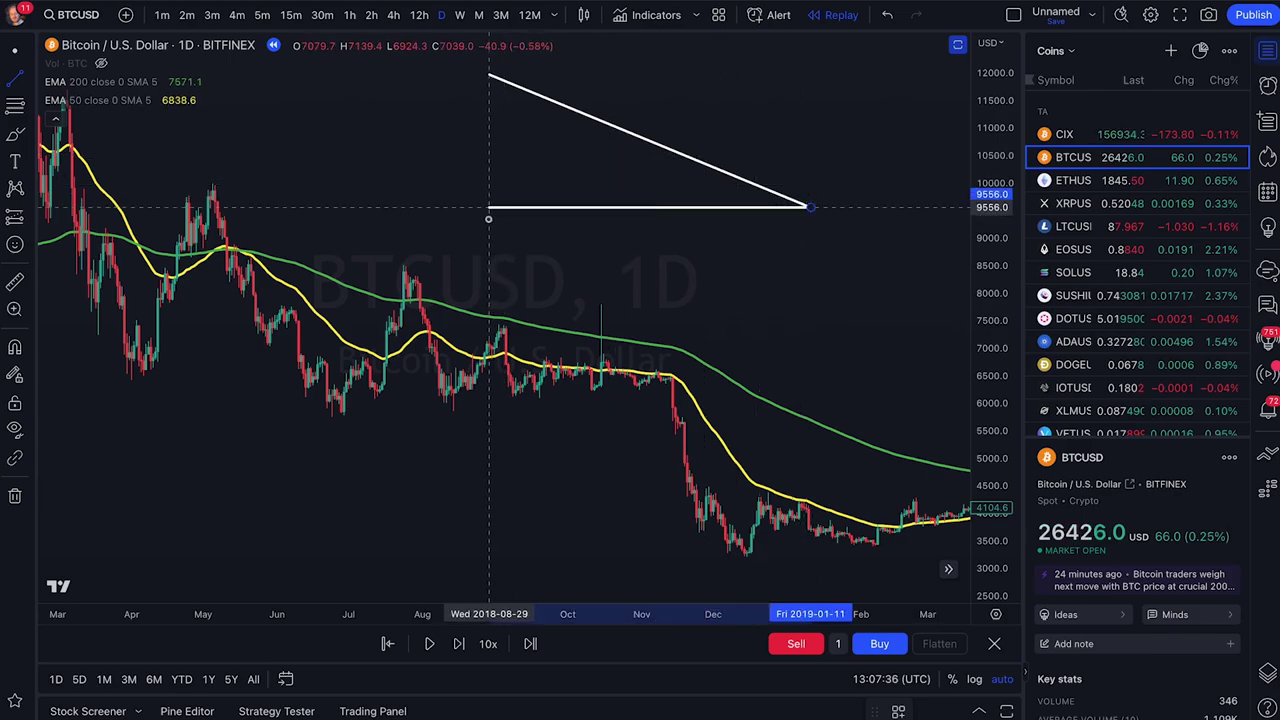
pyautogui.click(488, 208)
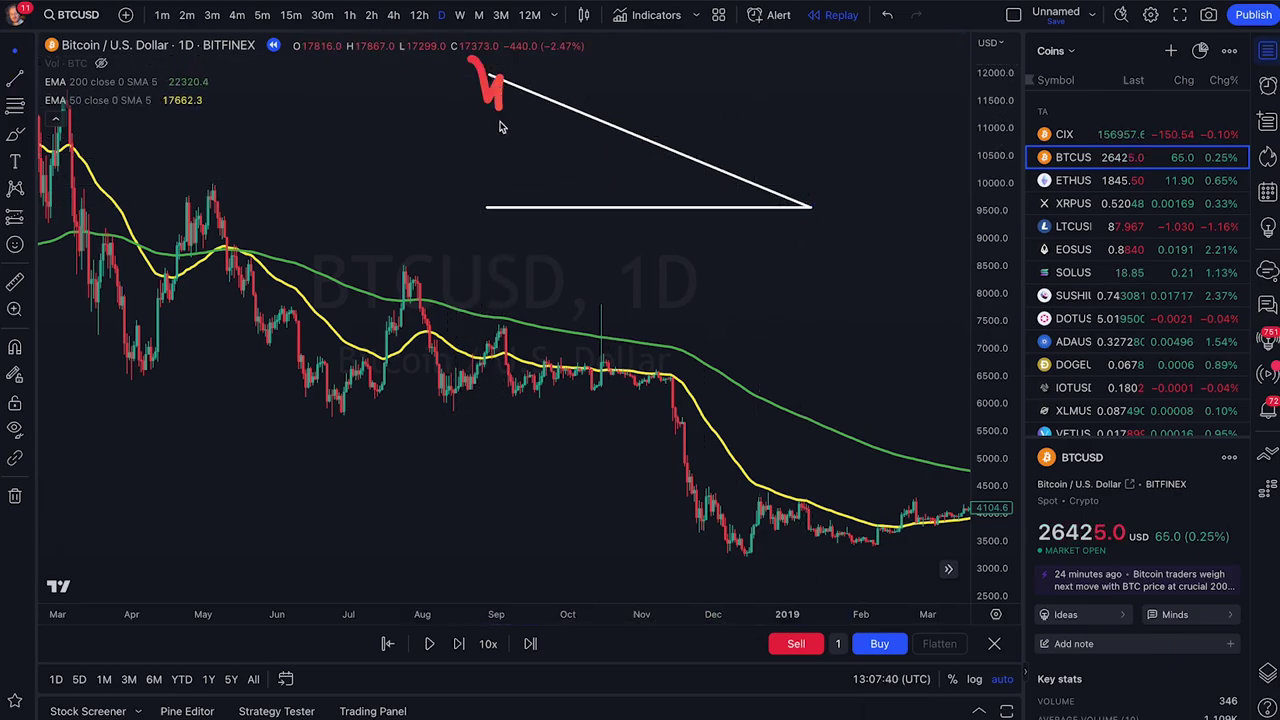
pyautogui.moveTo(555, 209)
pyautogui.mouseDown()
pyautogui.moveTo(777, 274)
pyautogui.moveTo(851, 211)
pyautogui.mouseUp()
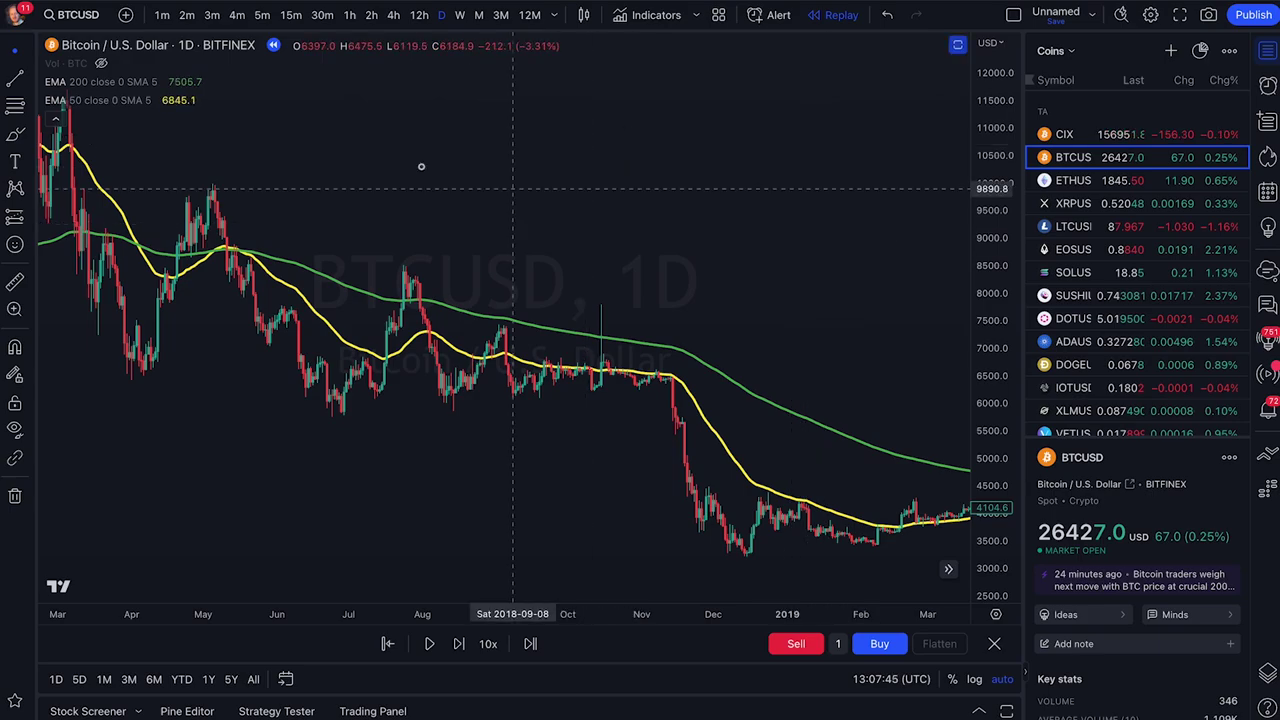
# Step: Outline the 2018 descending triangle with a falling line from 9890.8 on 5 May to 21 November and a flat base at 6096.6
pyautogui.click(215, 190)
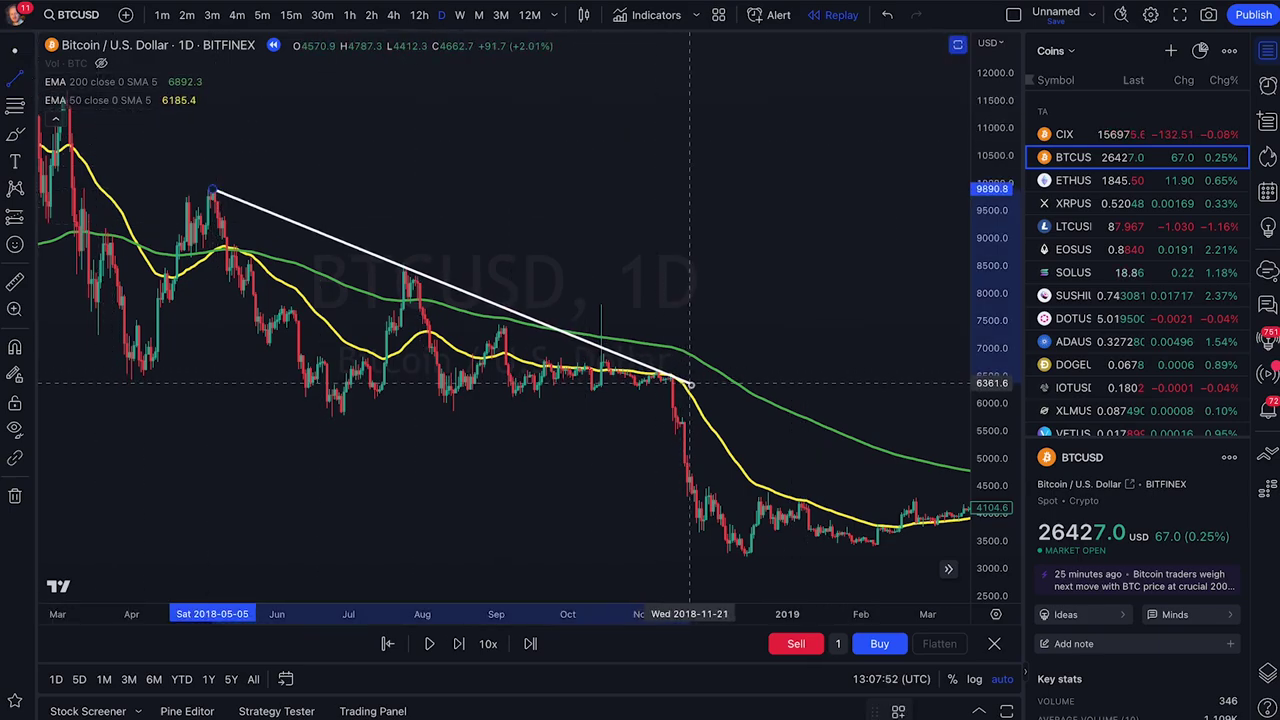
pyautogui.click(692, 383)
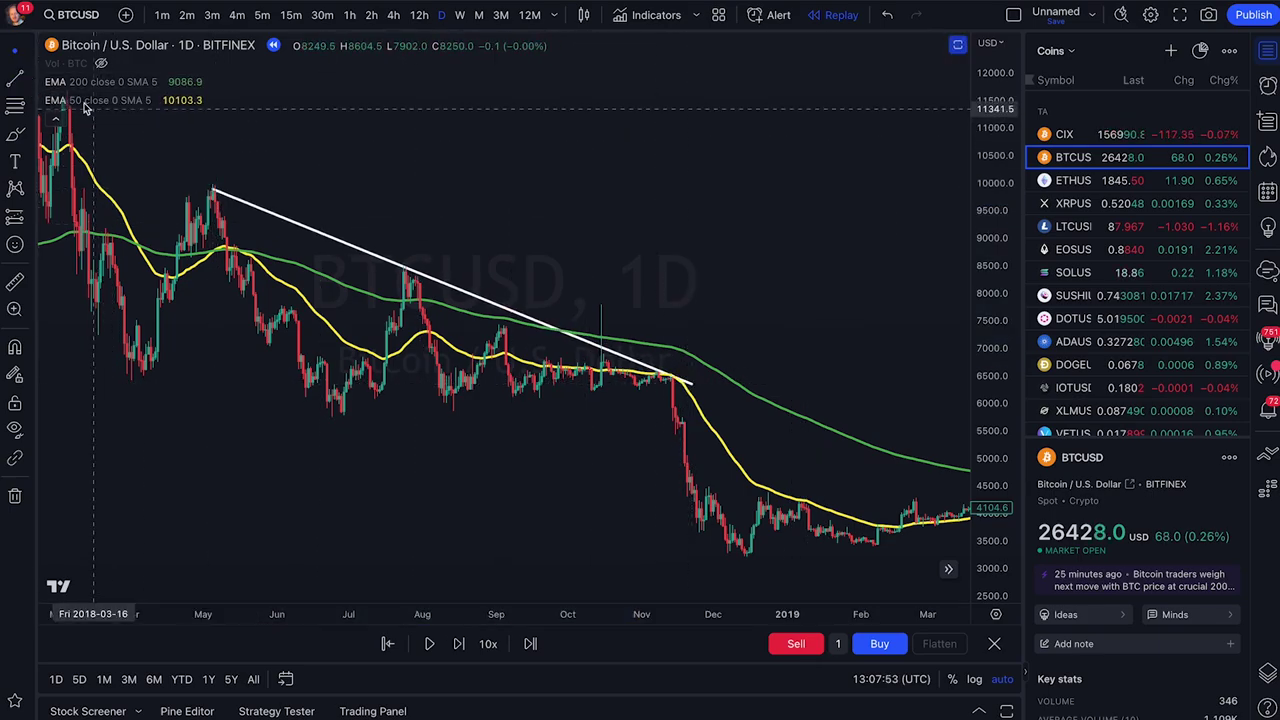
pyautogui.click(225, 398)
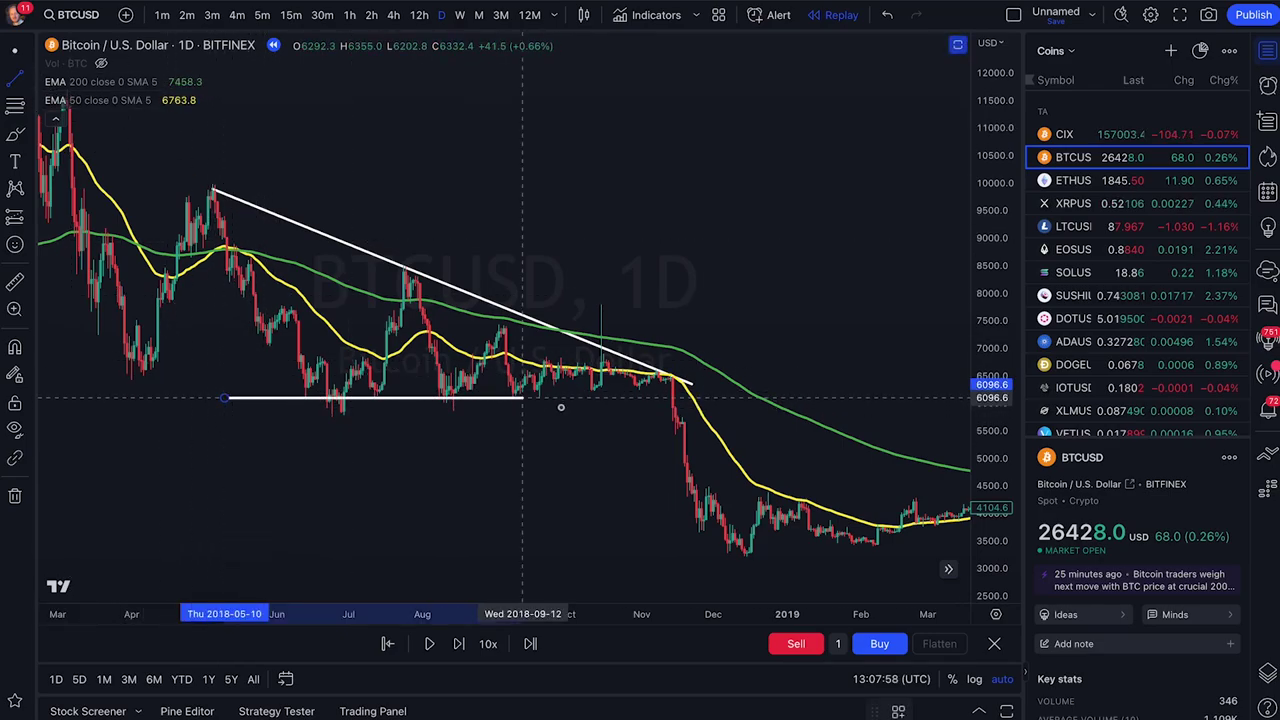
pyautogui.click(713, 398)
# Step: Trace the 2018 price swings between the descending triangle's lines and the November breakdown through its base
pyautogui.moveTo(66, 116); pyautogui.dragTo(146, 360)
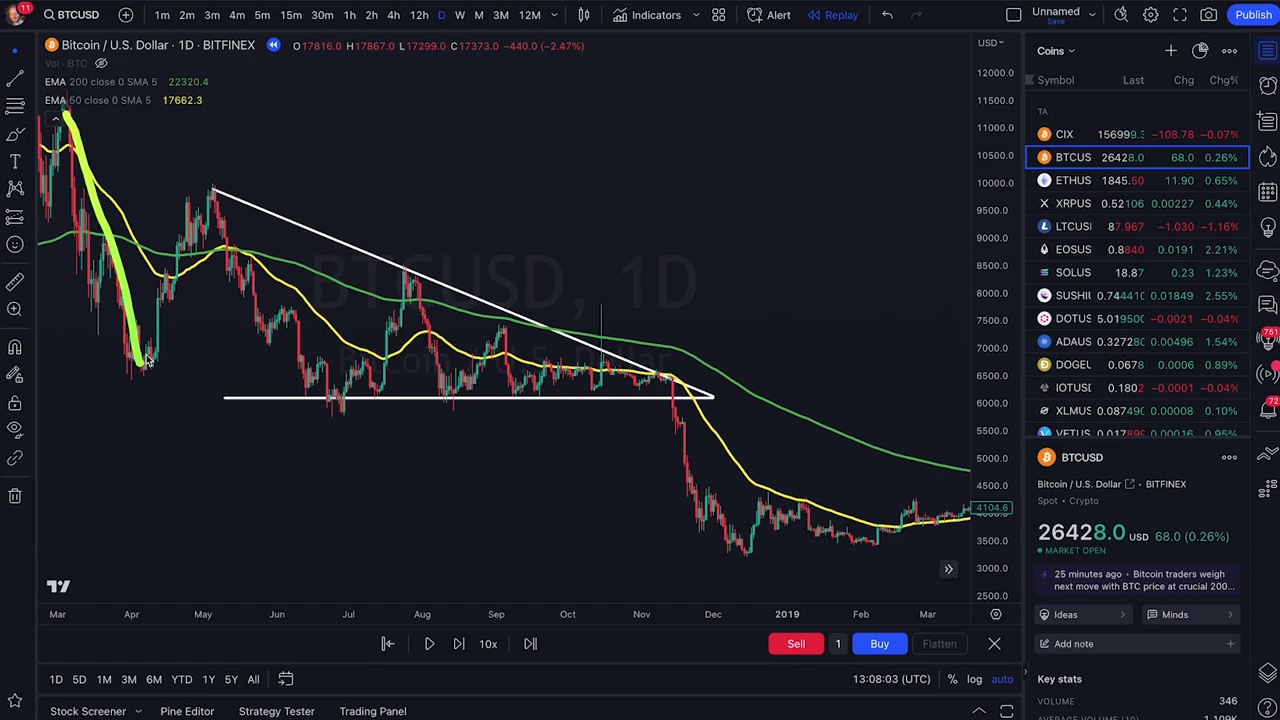
pyautogui.moveTo(217, 216); pyautogui.dragTo(421, 281)
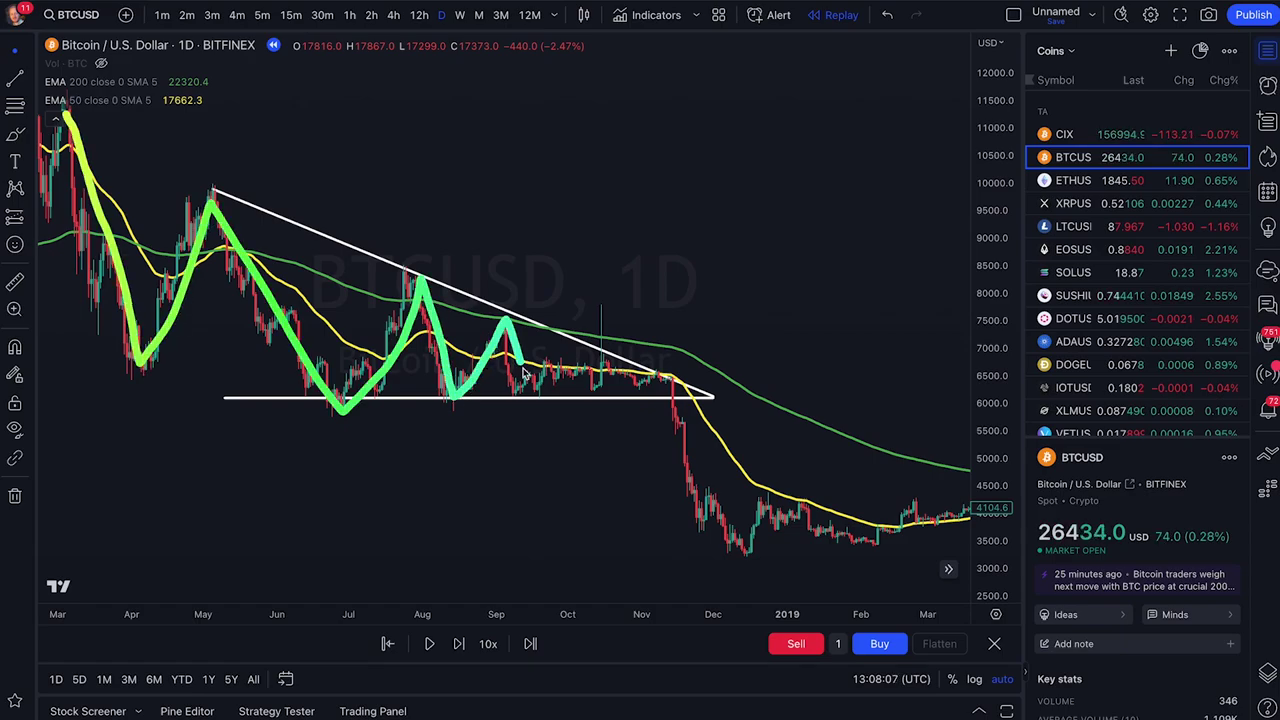
pyautogui.moveTo(256, 400)
pyautogui.mouseDown()
pyautogui.moveTo(648, 398)
pyautogui.moveTo(708, 497)
pyautogui.mouseUp()
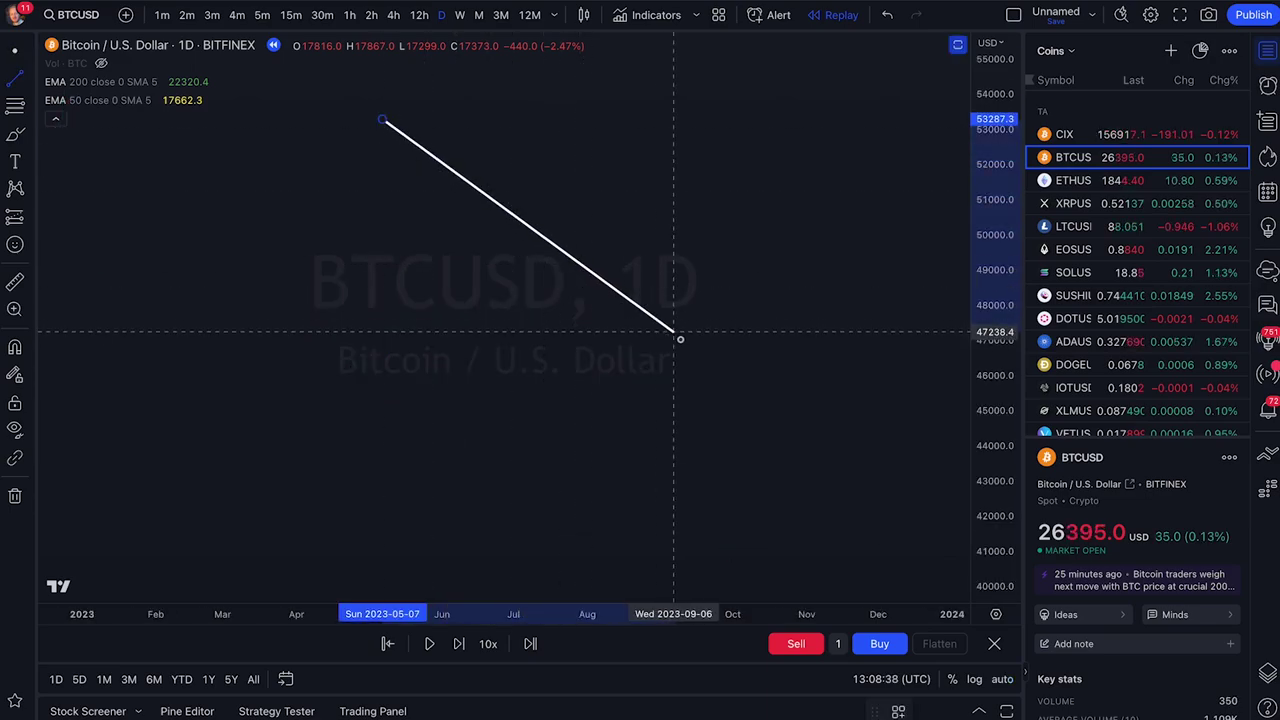
# Step: Sketch a falling wedge whose upper line runs from 53287.3 on 7 May to 44748.9 on 25 October 2023, and remove the drawings
pyautogui.moveTo(680, 337); pyautogui.dragTo(789, 419)
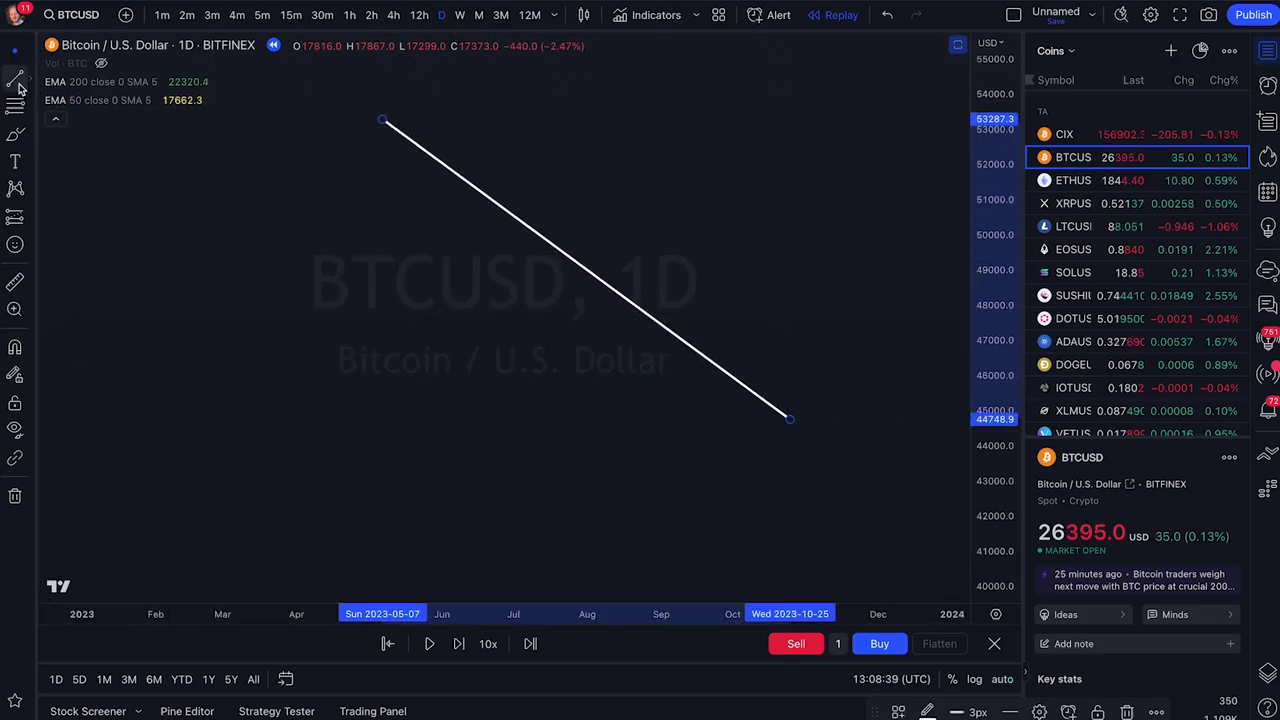
pyautogui.click(17, 82)
pyautogui.moveTo(374, 339); pyautogui.dragTo(792, 430)
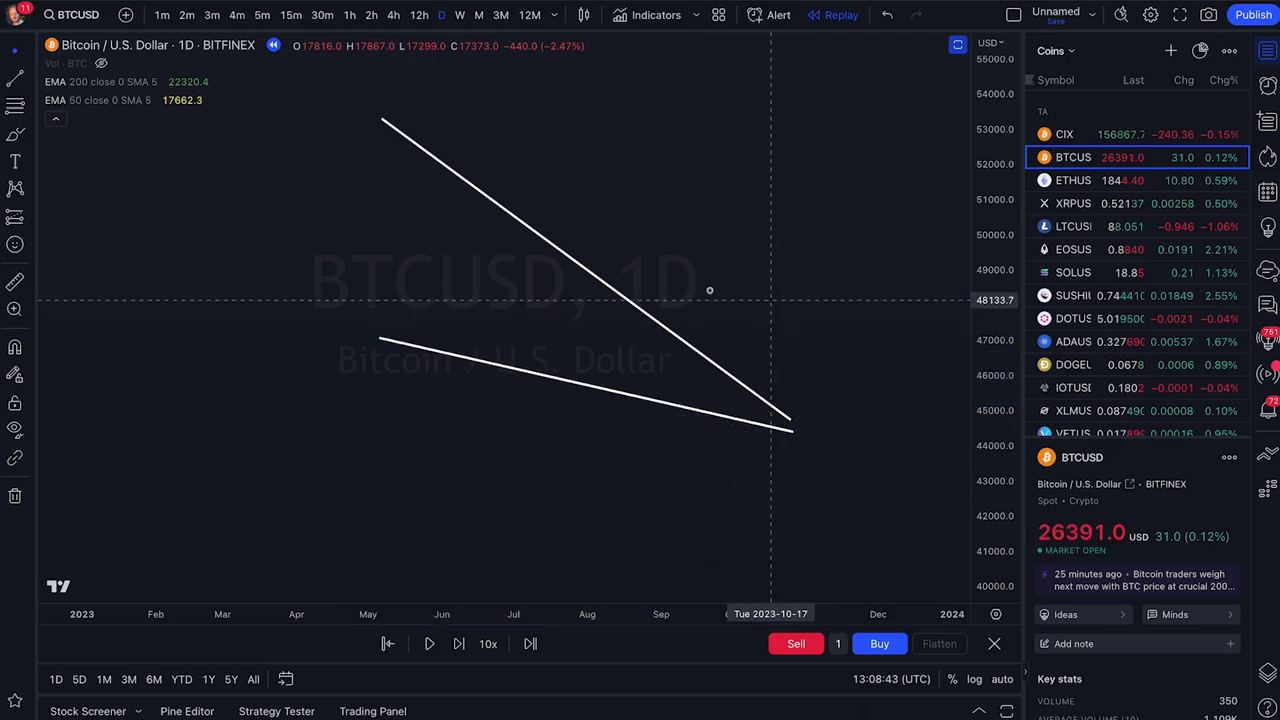
pyautogui.moveTo(382, 245)
pyautogui.mouseDown()
pyautogui.moveTo(577, 283)
pyautogui.moveTo(690, 395)
pyautogui.moveTo(860, 240)
pyautogui.mouseUp()
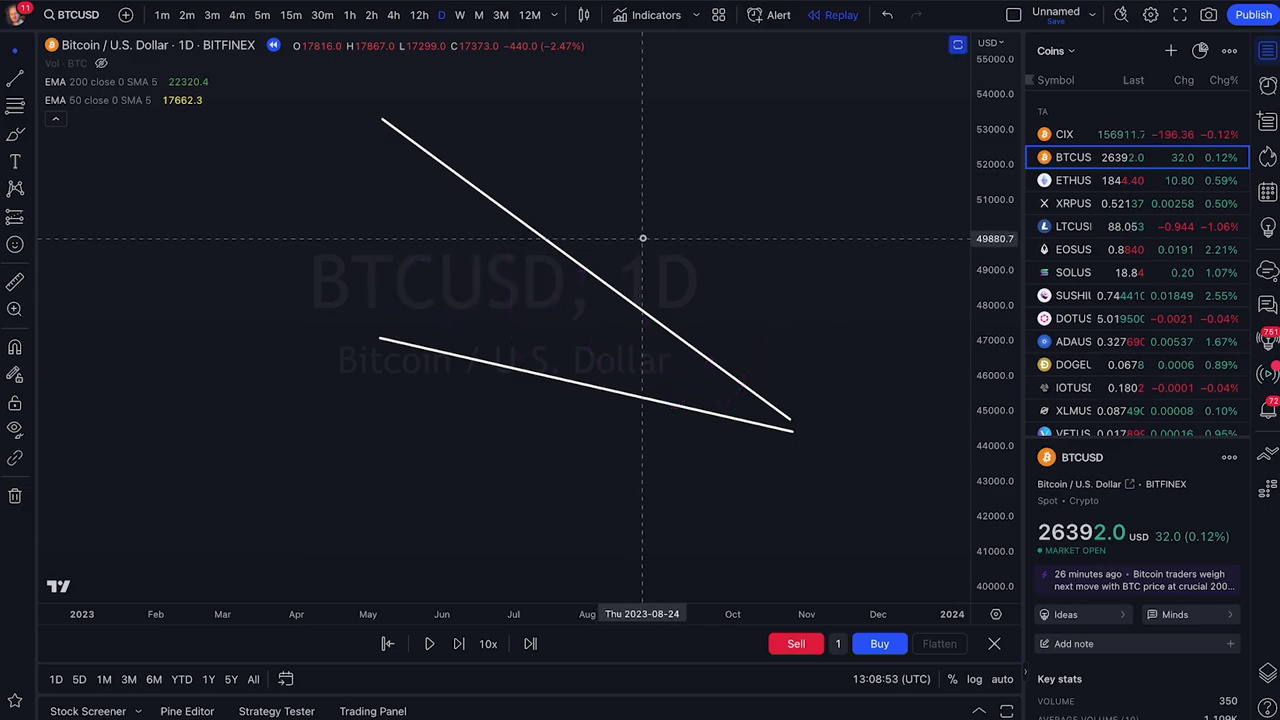
pyautogui.rightClick(660, 240)
pyautogui.click(718, 522)
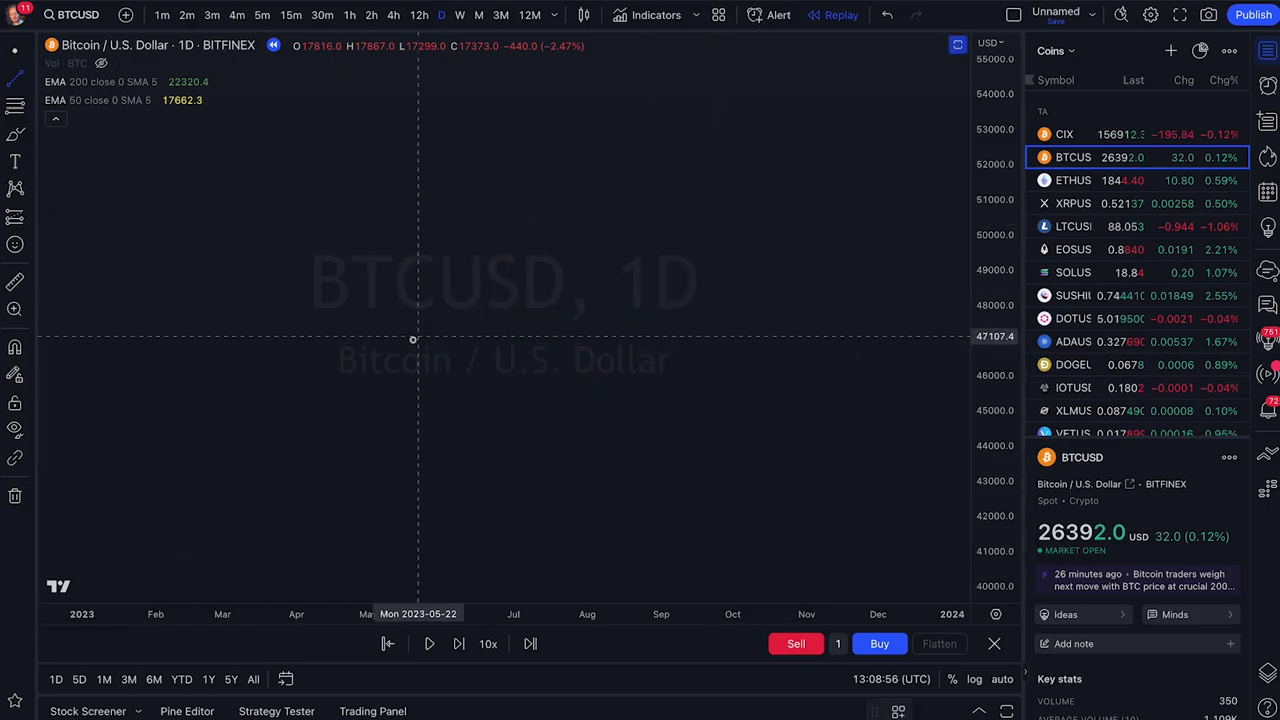
# Step: Sketch a rising wedge converging near 52200 in October 2023 and trace the price swings inside it and the breakdown through its lower line
pyautogui.hotkey('ctrl', 'z')
pyautogui.moveTo(466, 163); pyautogui.dragTo(523, 170)
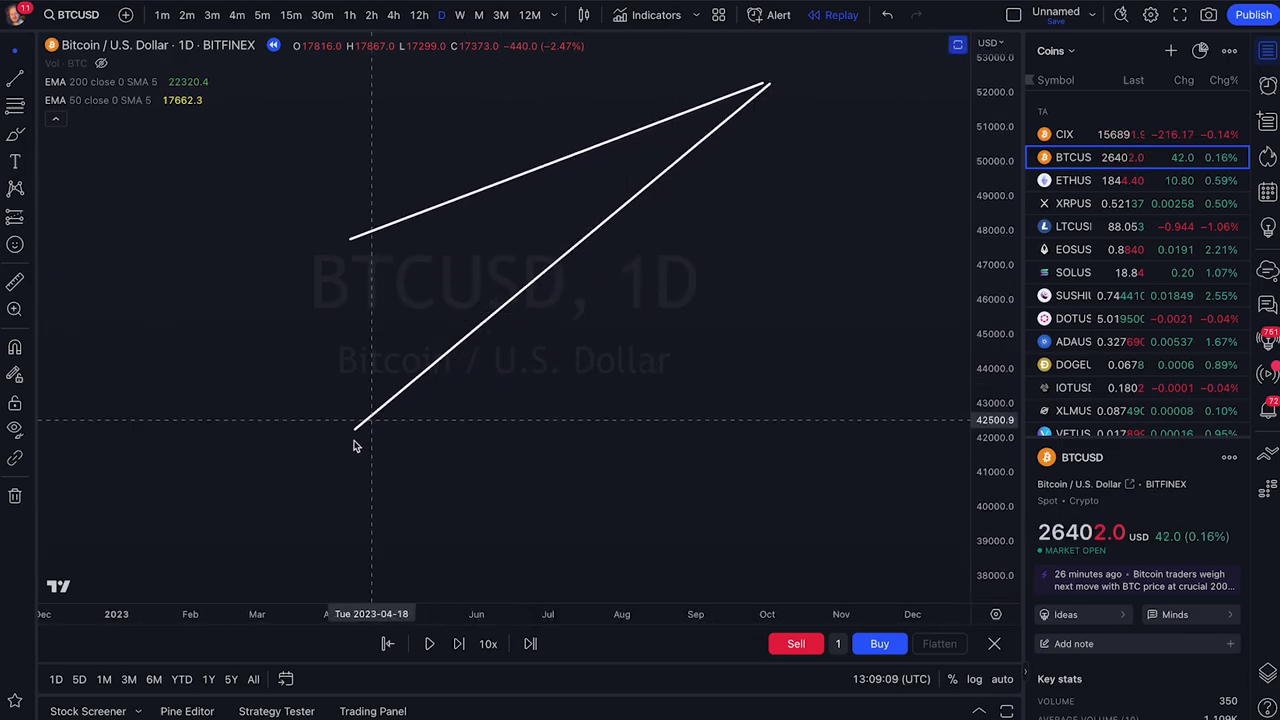
pyautogui.moveTo(205, 584); pyautogui.dragTo(237, 532)
pyautogui.moveTo(421, 315)
pyautogui.mouseDown()
pyautogui.moveTo(485, 293)
pyautogui.moveTo(680, 120)
pyautogui.moveTo(757, 360)
pyautogui.mouseUp()
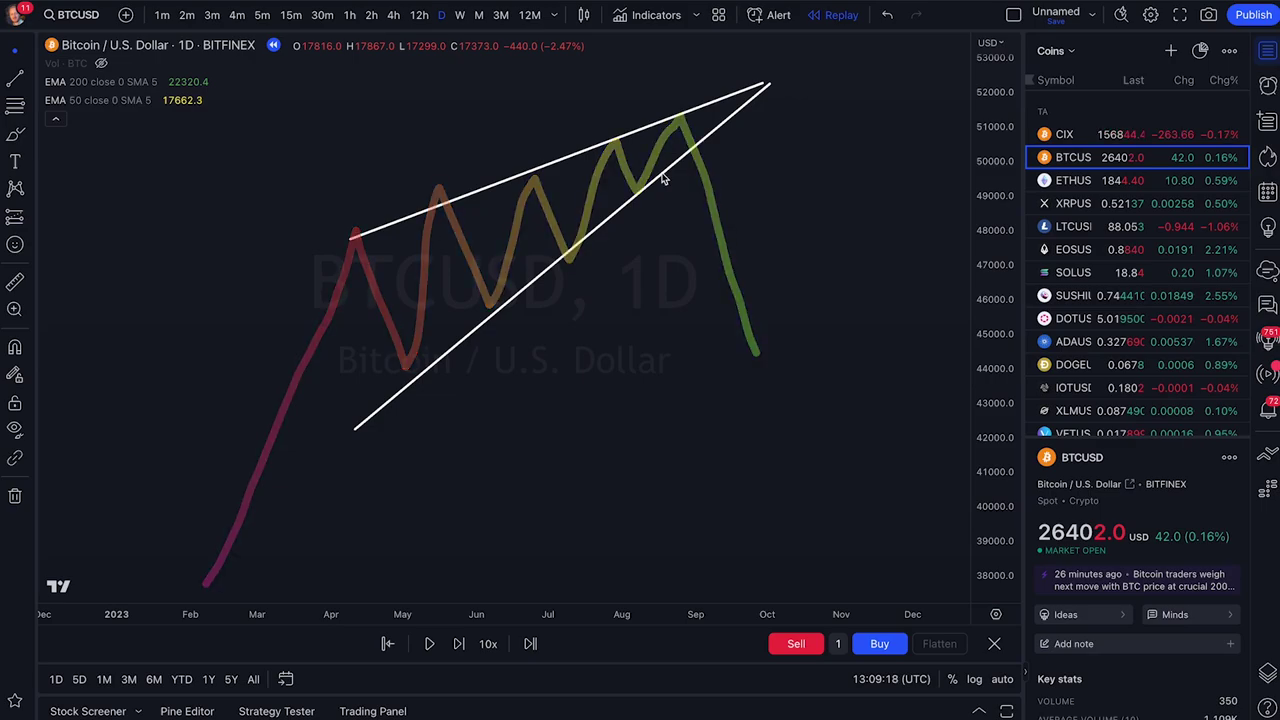
pyautogui.moveTo(680, 152); pyautogui.dragTo(748, 325)
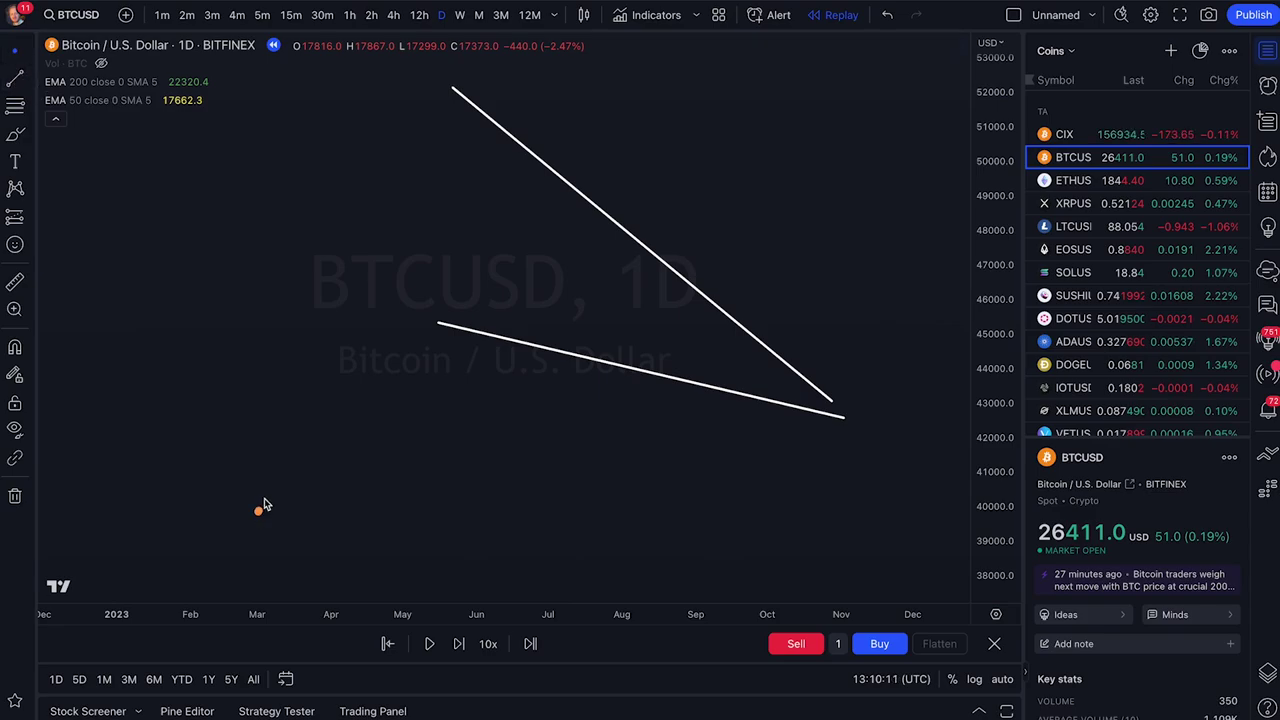
# Step: Trace two price paths through the falling wedge, one entering from a rally and one from a decline, both breaking out upward
pyautogui.moveTo(263, 505)
pyautogui.mouseDown()
pyautogui.moveTo(390, 246)
pyautogui.moveTo(535, 215)
pyautogui.mouseUp()
pyautogui.moveTo(618, 314); pyautogui.dragTo(857, 177)
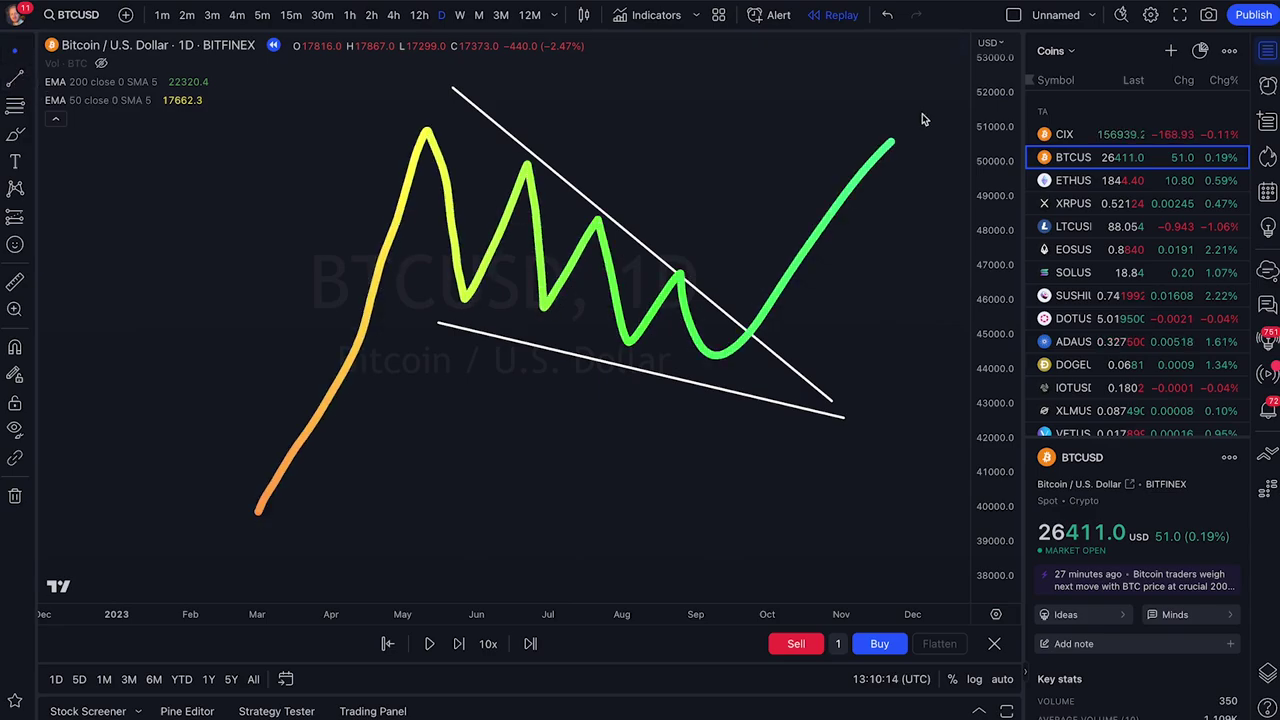
pyautogui.moveTo(416, 62)
pyautogui.mouseDown()
pyautogui.moveTo(466, 266)
pyautogui.moveTo(550, 316)
pyautogui.moveTo(891, 157)
pyautogui.mouseUp()
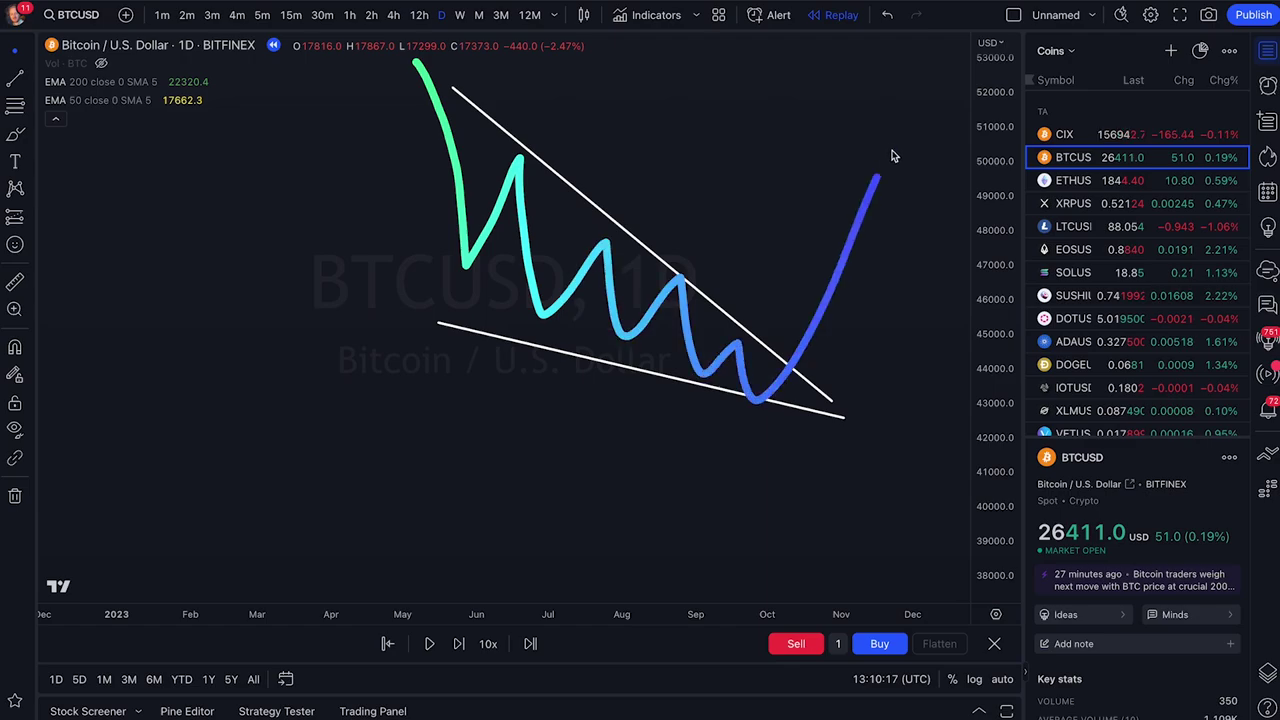
# Step: Draw an upward Fibonacci retracement from 40766.9 on 2 February 2023 to 52393.1, highlight its 0.618–0.65 zone, and delete it
pyautogui.click(249, 494)
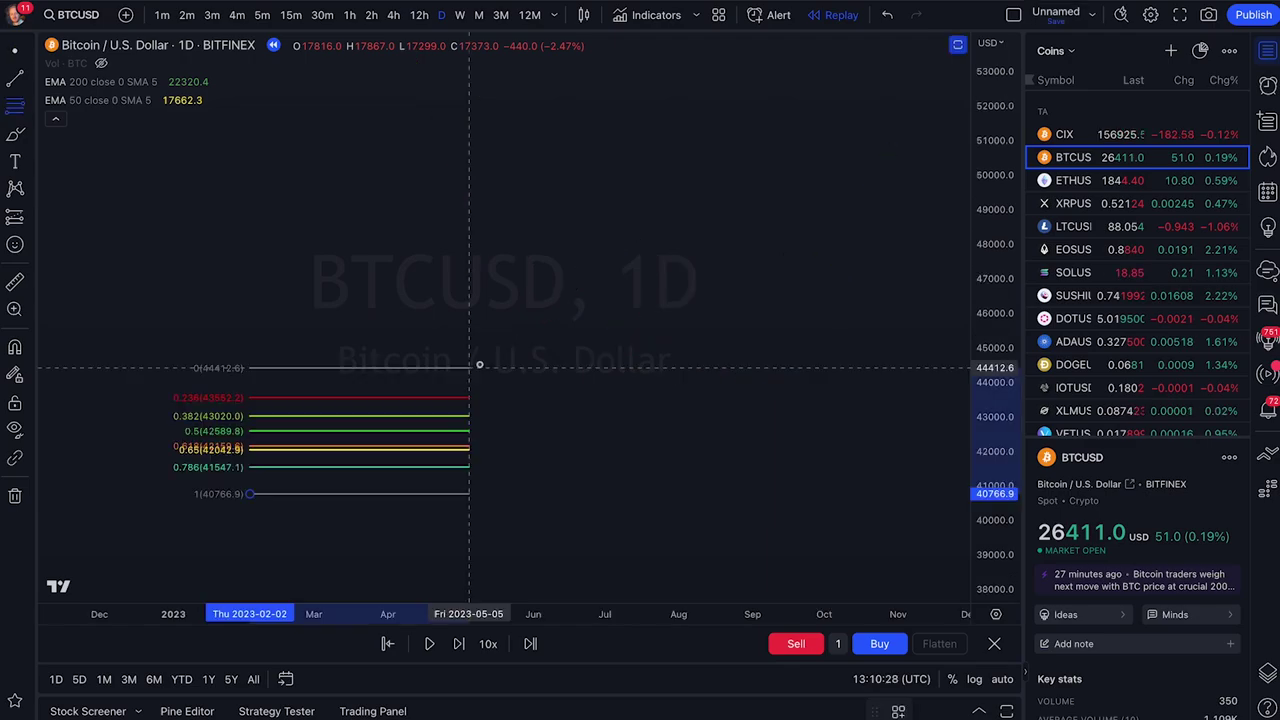
pyautogui.click(920, 93)
pyautogui.moveTo(948, 332)
pyautogui.mouseDown()
pyautogui.moveTo(423, 323)
pyautogui.moveTo(205, 354)
pyautogui.moveTo(808, 394)
pyautogui.mouseUp()
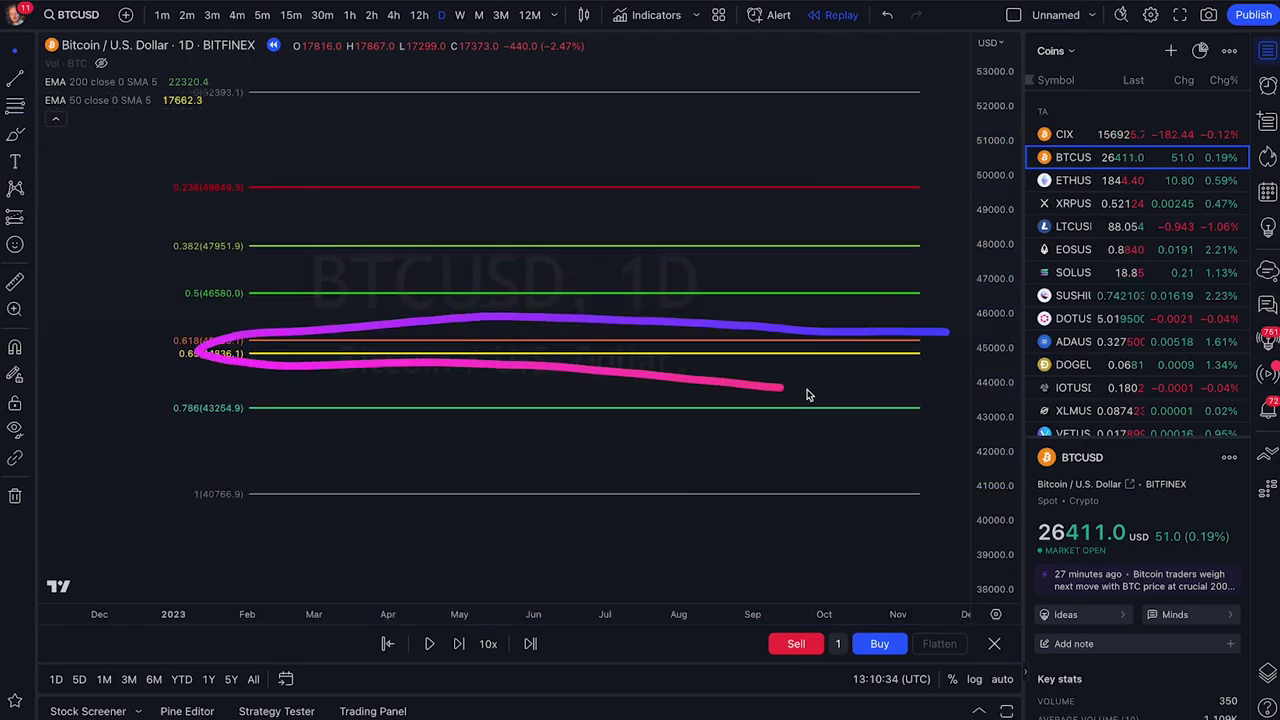
pyautogui.click(706, 341)
pyautogui.click(110, 595)
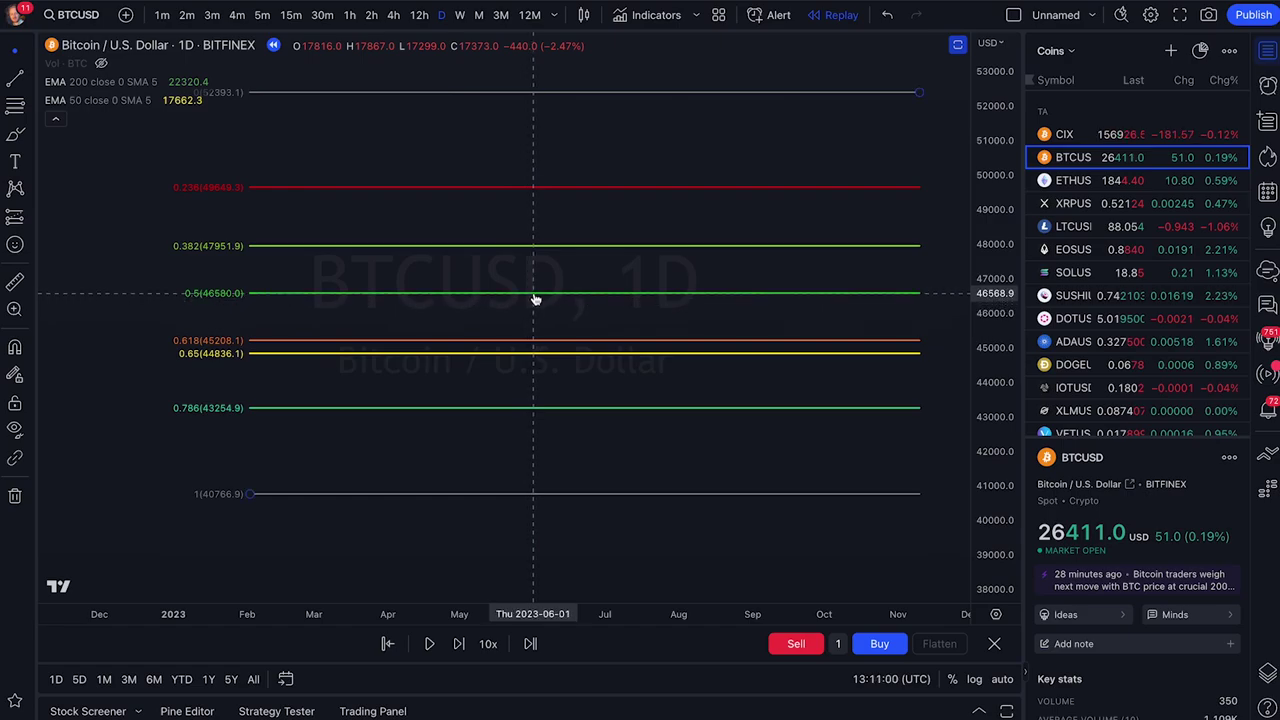
pyautogui.press('Delete')
# Step: Draw another upward Fibonacci retracement from 40766.9 on 17 January 2023 to about 51704 on 2 October, and delete it
pyautogui.hotkey('alt', 'f')
pyautogui.click(211, 494)
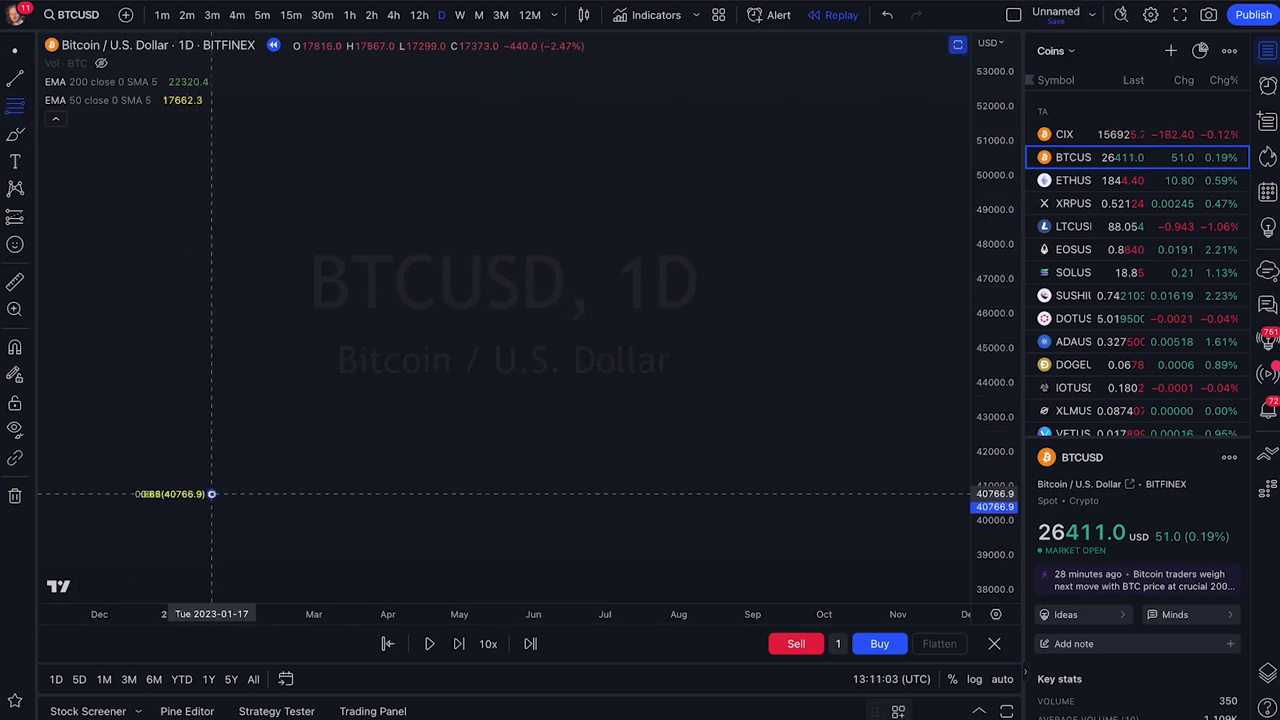
pyautogui.click(826, 117)
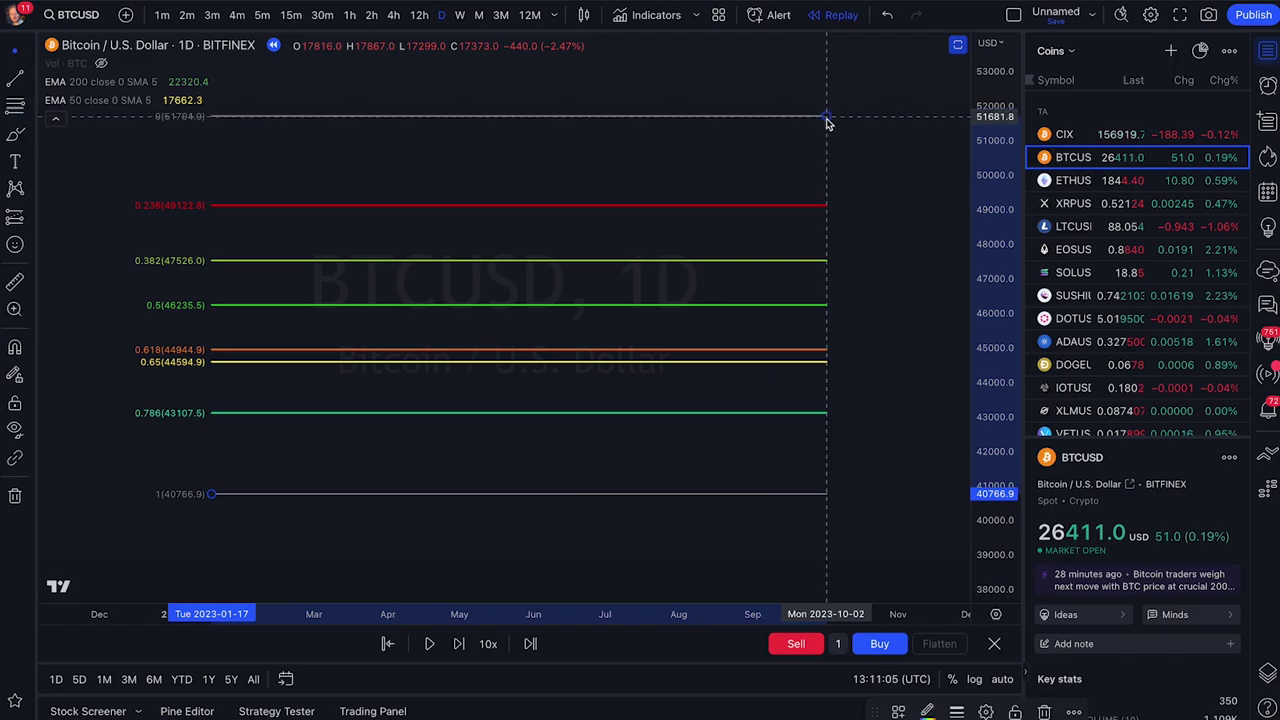
pyautogui.press('Delete')
# Step: Draw a downward Fibonacci retracement from 52170.8 to 38721.8 and trace price falling to the low and rebounding into the 0.618–0.65 zone
pyautogui.hotkey('alt', 'f')
pyautogui.click(297, 100)
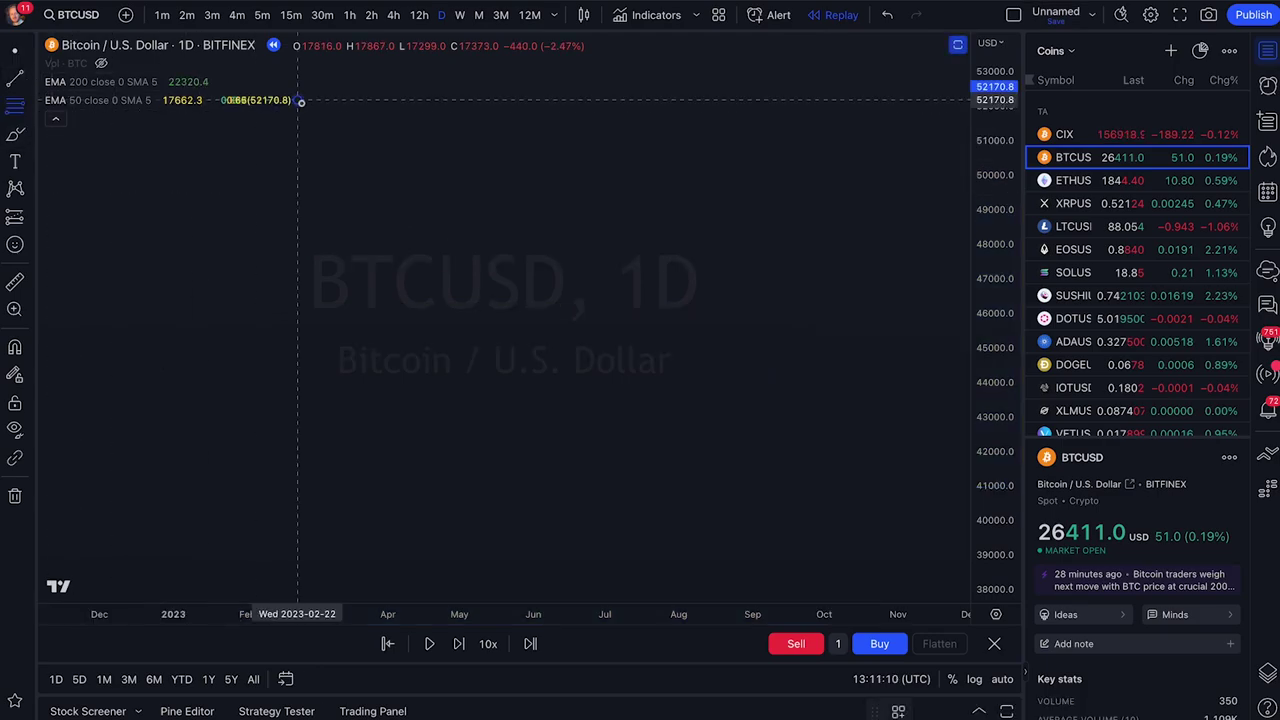
pyautogui.click(846, 565)
pyautogui.click(75, 150)
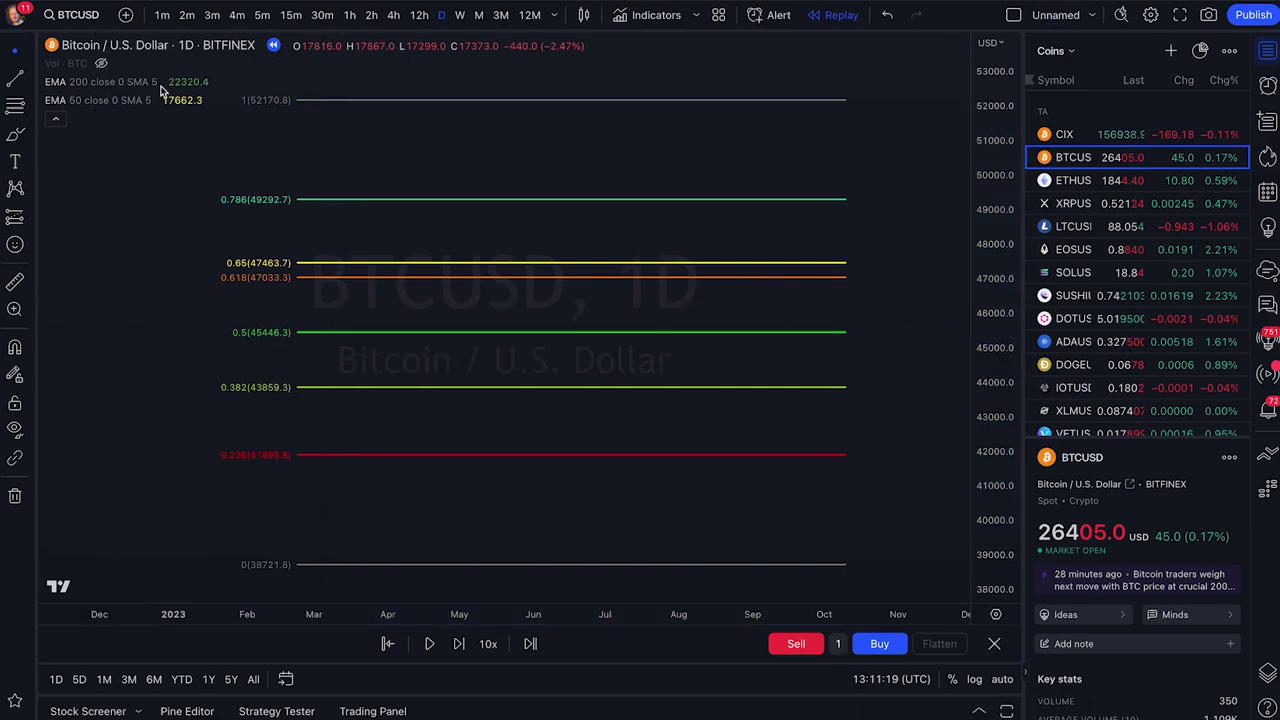
pyautogui.moveTo(210, 213); pyautogui.dragTo(364, 549)
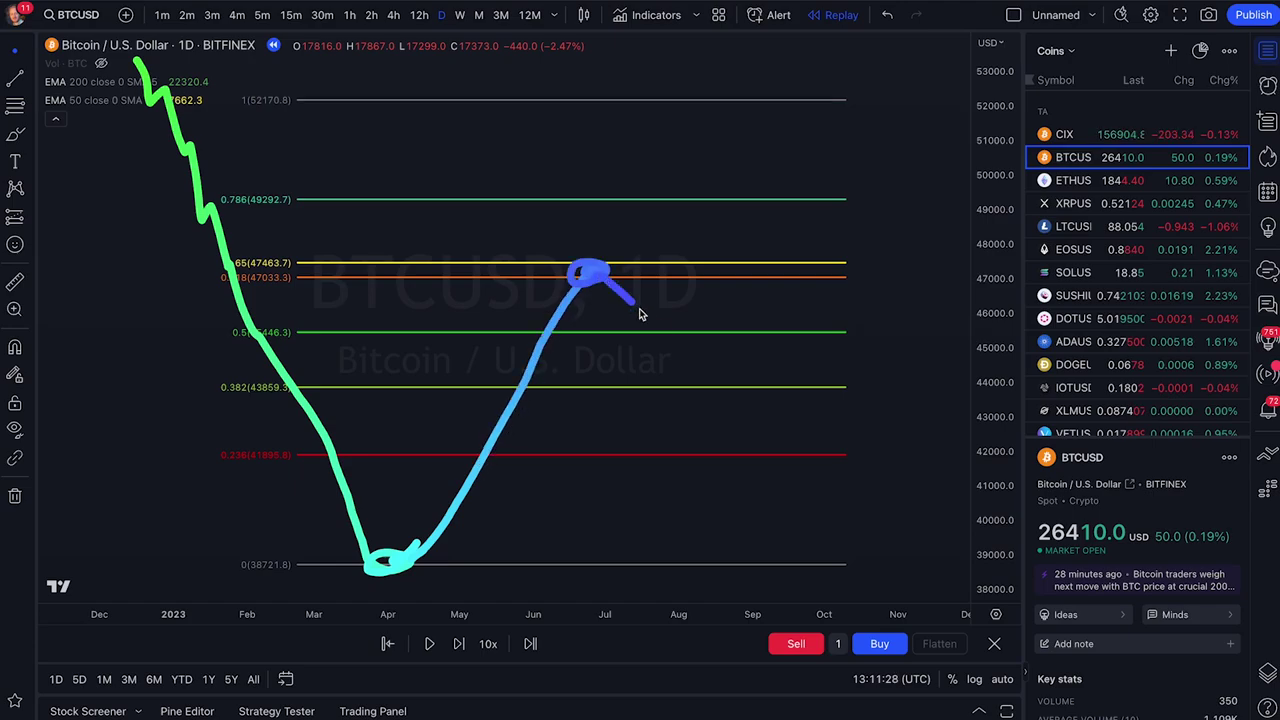
pyautogui.moveTo(620, 462)
pyautogui.mouseDown()
pyautogui.moveTo(829, 455)
pyautogui.moveTo(657, 451)
pyautogui.mouseUp()
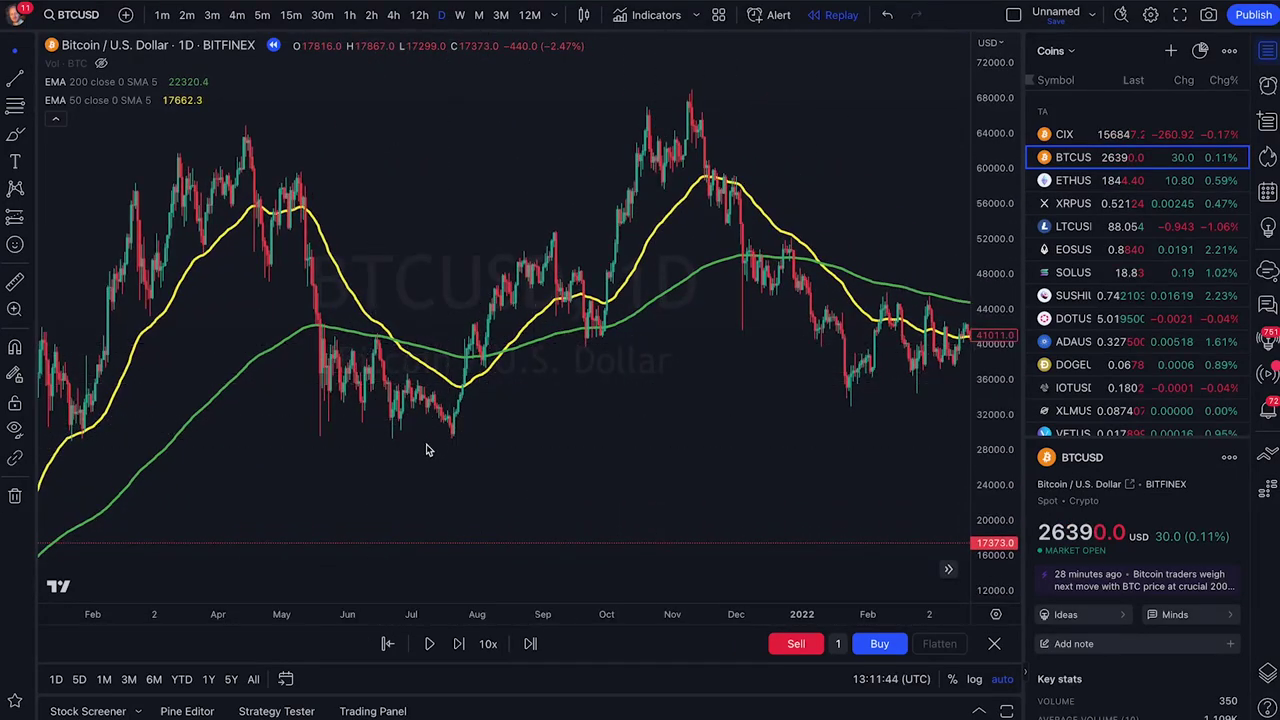
# Step: Draw a Fibonacci retracement from the July 2021 low at 29436.6 to the November 2021 high at 68722.3
pyautogui.click(32, 108)
pyautogui.click(112, 110)
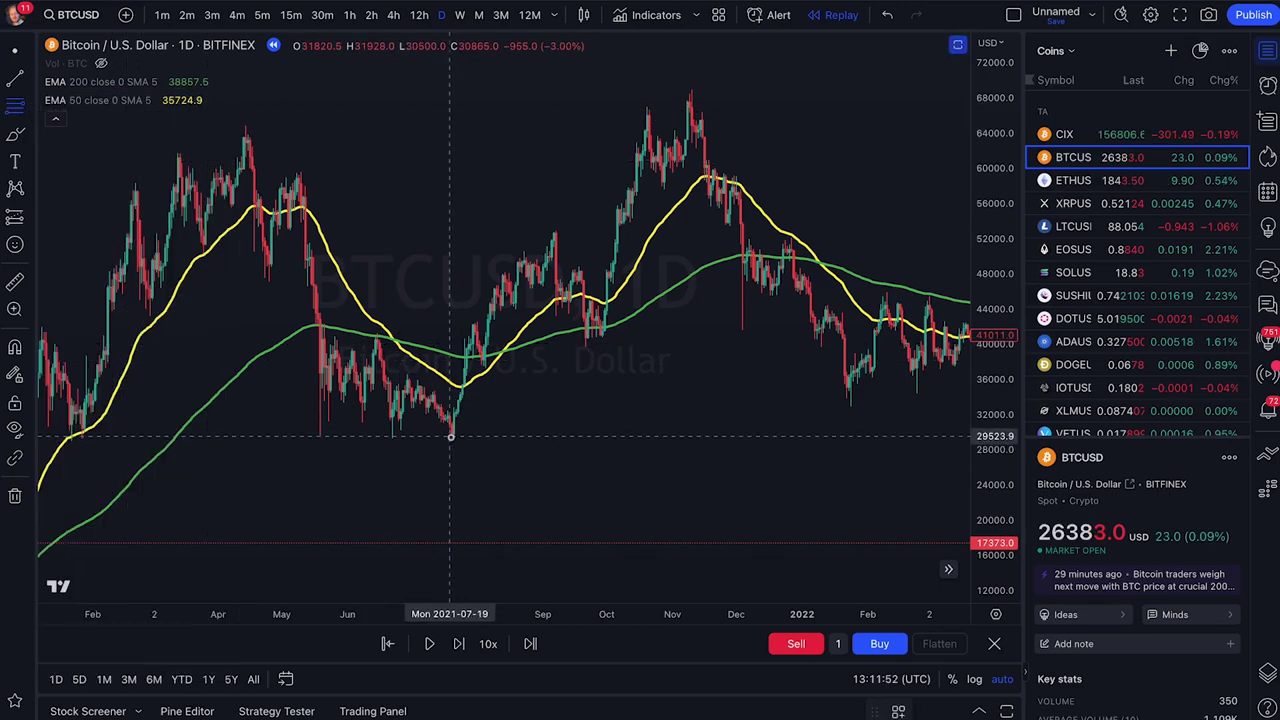
pyautogui.click(452, 437)
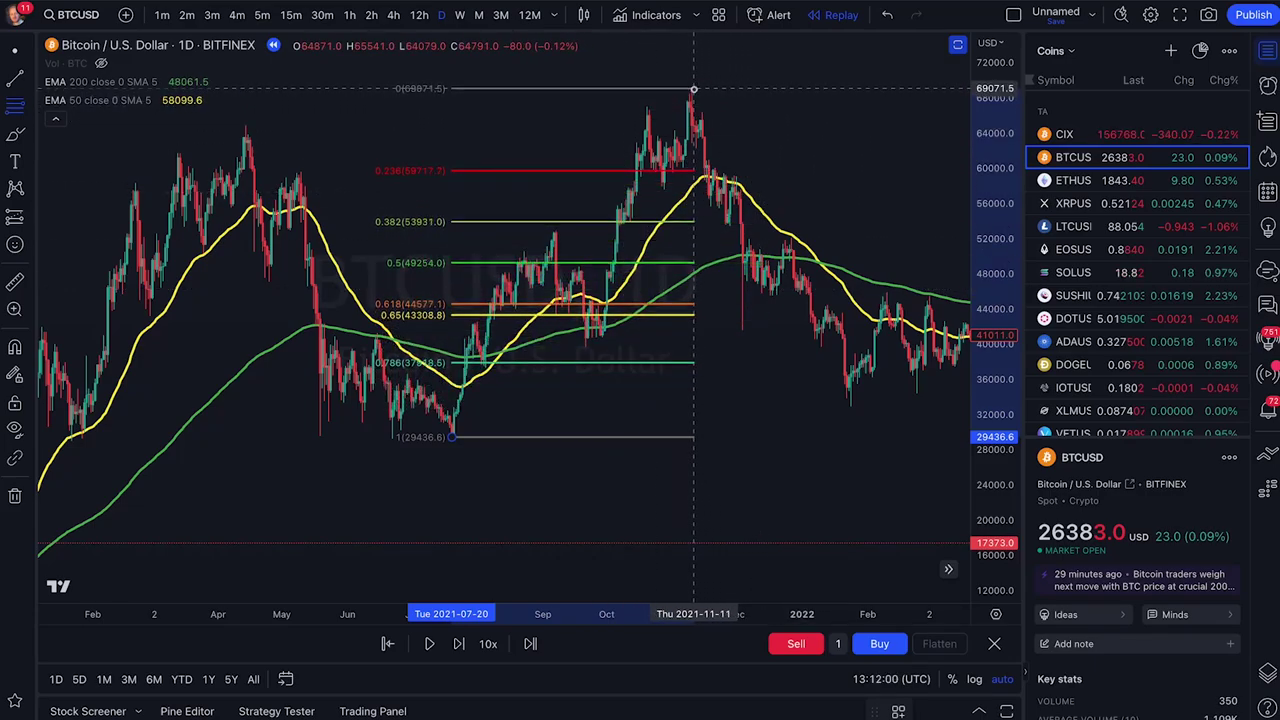
pyautogui.click(694, 89)
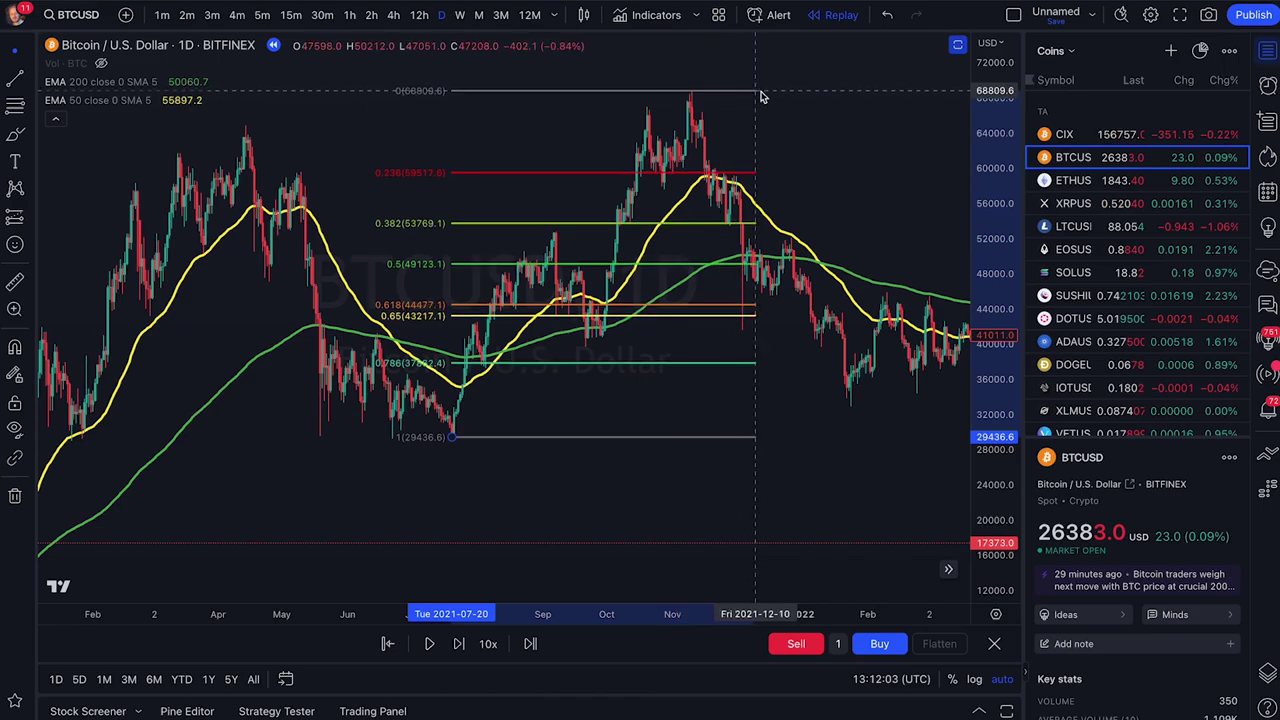
pyautogui.click(876, 107)
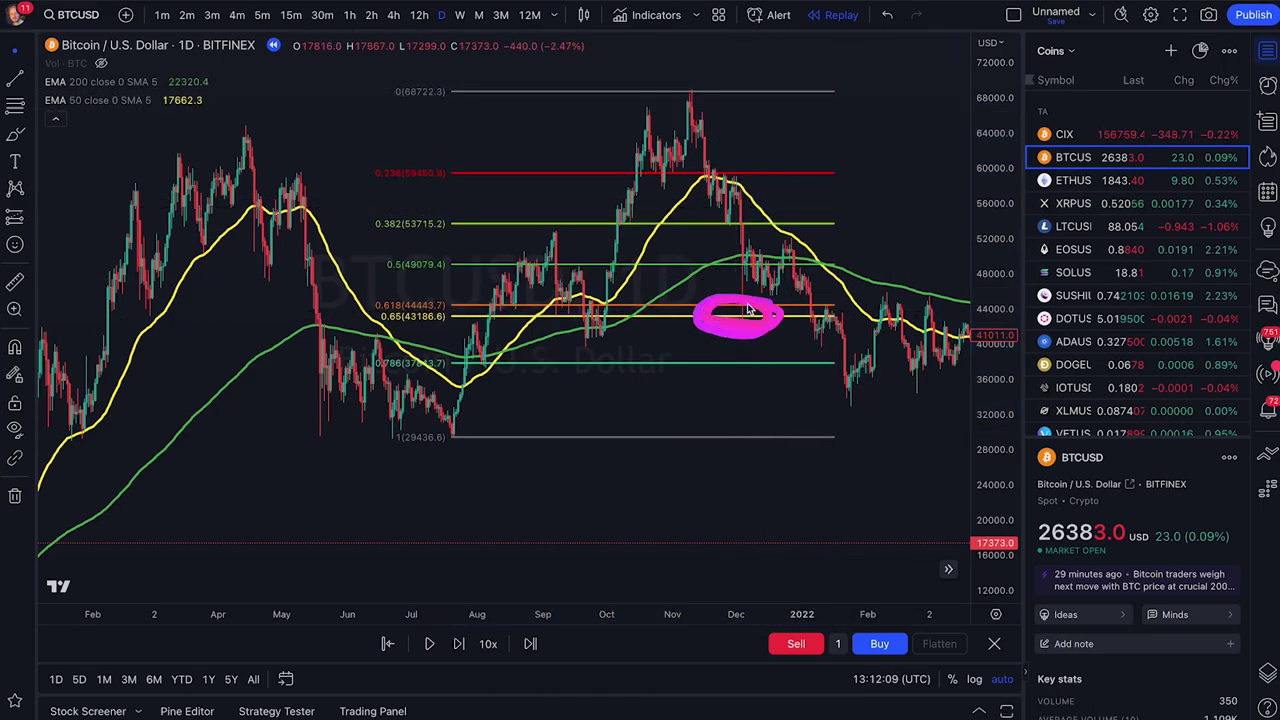
# Step: Trace an upward arrow along the rally from the July 2021 low to the November high, and delete the Fibonacci retracement
pyautogui.moveTo(455, 430)
pyautogui.mouseDown()
pyautogui.moveTo(700, 170)
pyautogui.moveTo(740, 98)
pyautogui.moveTo(752, 140)
pyautogui.mouseUp()
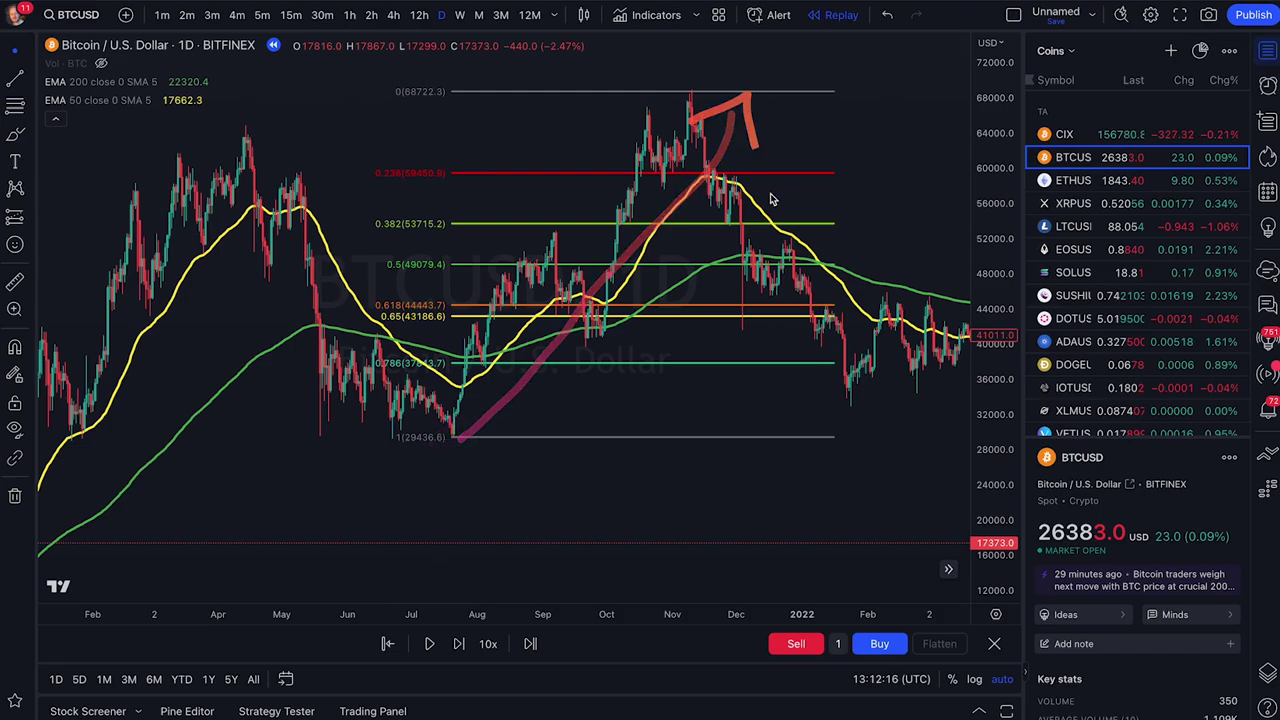
pyautogui.click(607, 445)
pyautogui.press('Delete')
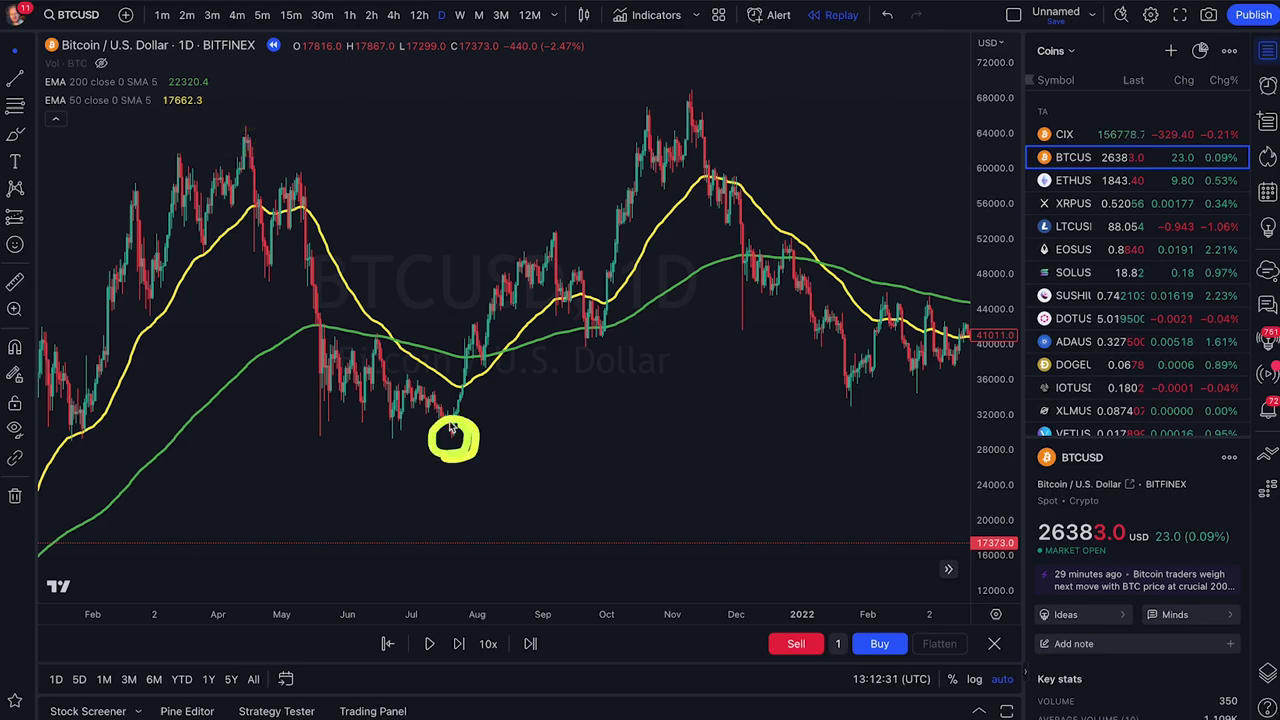
# Step: Draw a downward Fibonacci retracement from the April 2021 high at 64095.3 to the July 2021 low at about 29524
pyautogui.click(33, 110)
pyautogui.click(40, 109)
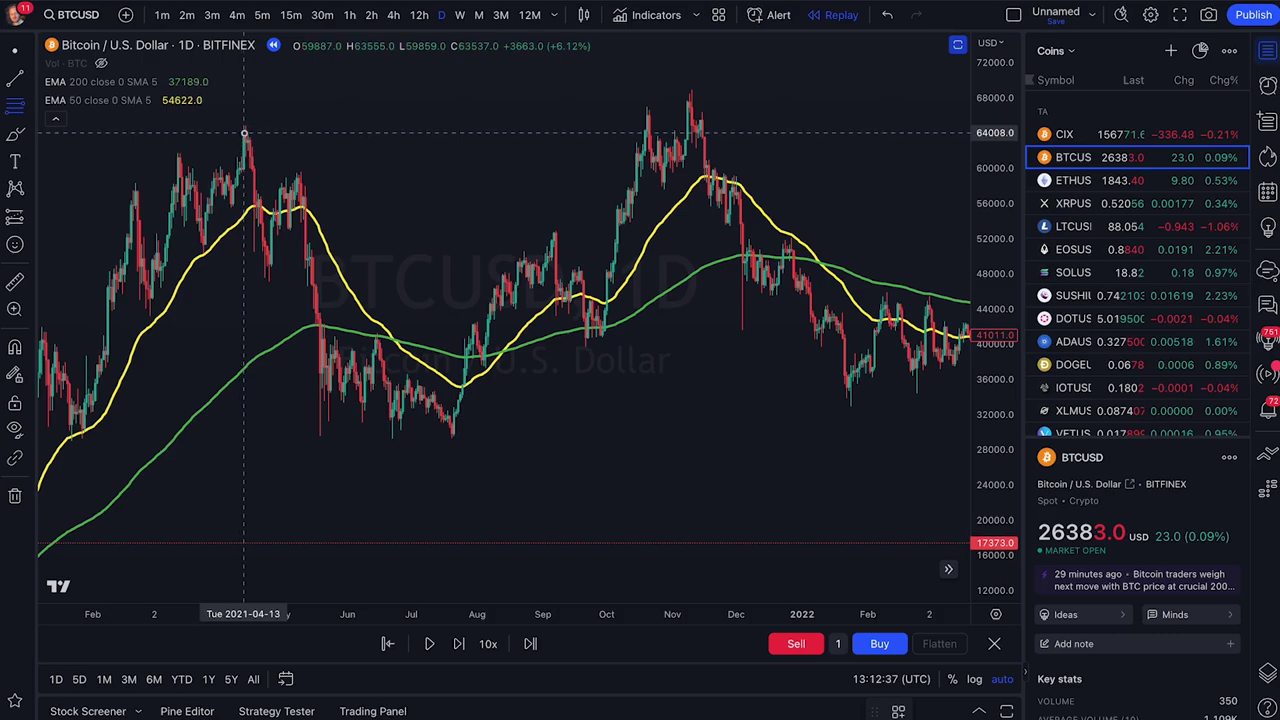
pyautogui.click(243, 133)
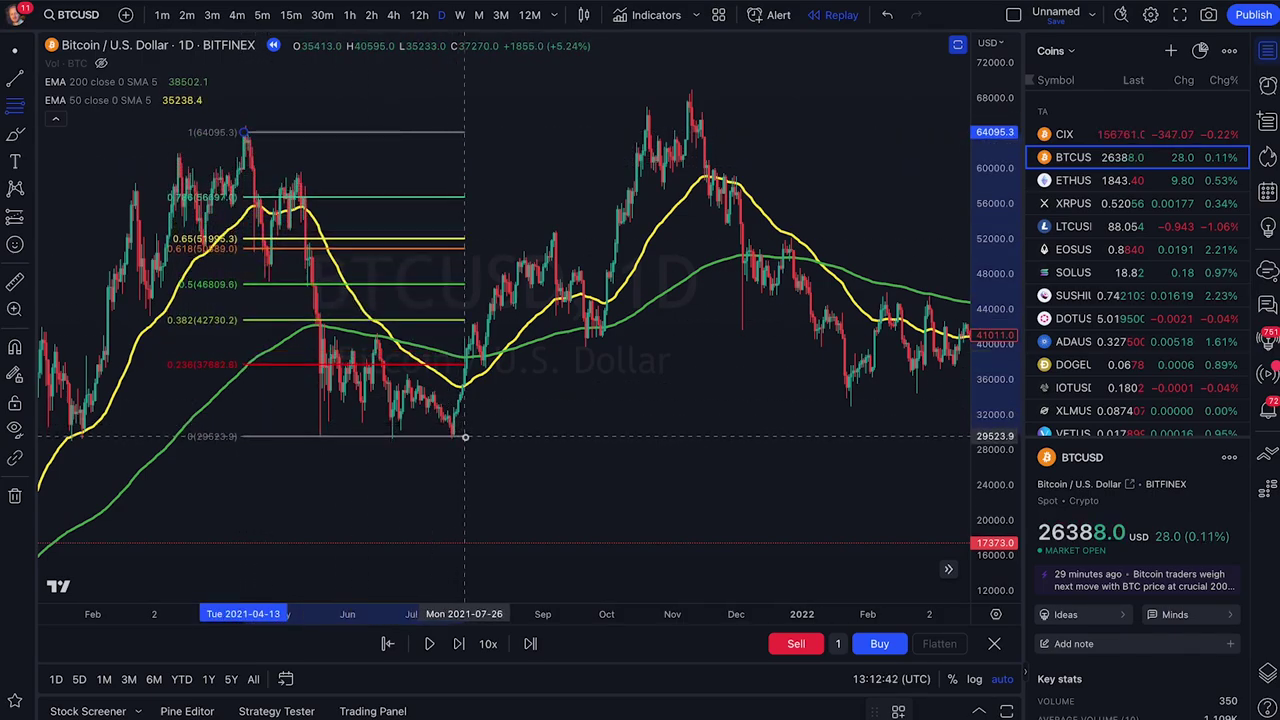
pyautogui.click(466, 438)
pyautogui.moveTo(468, 444); pyautogui.dragTo(603, 443)
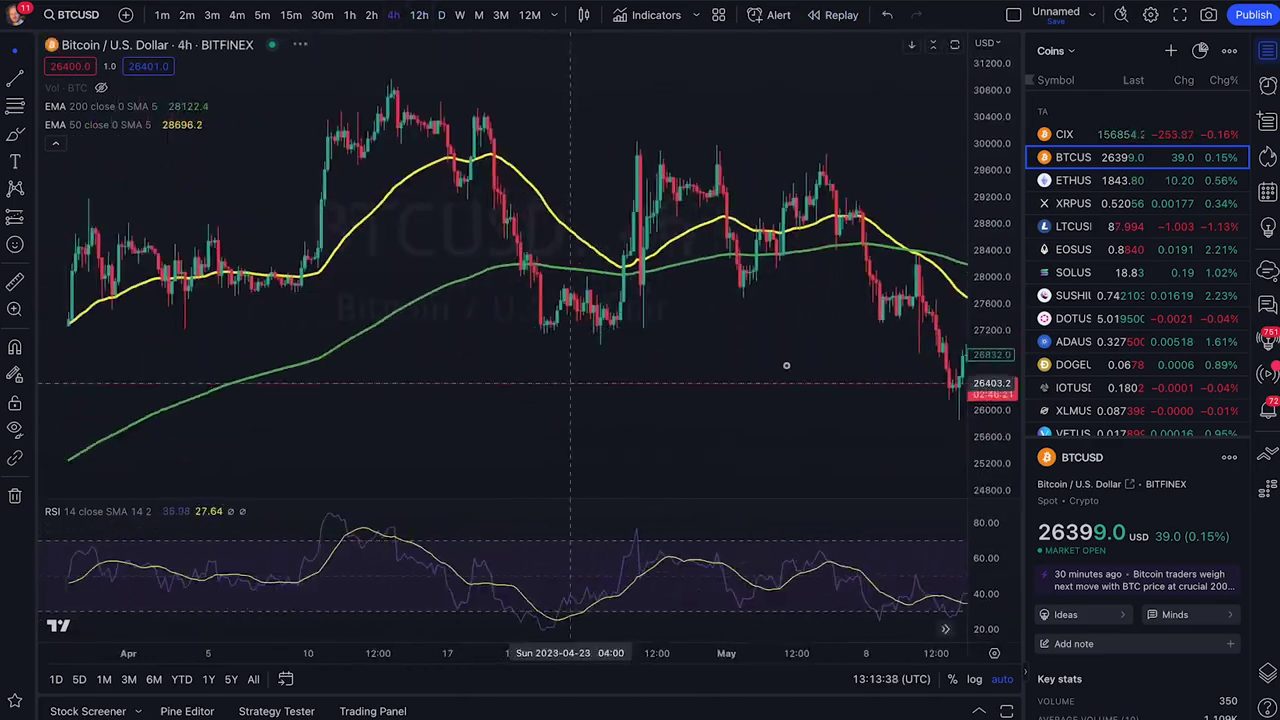
# Step: Draw a falling trend line across the RSI peaks on the 4h chart from 86.77 on 11 April 2023 to about 78 on 14 April
pyautogui.hscroll(-5, 786, 366)
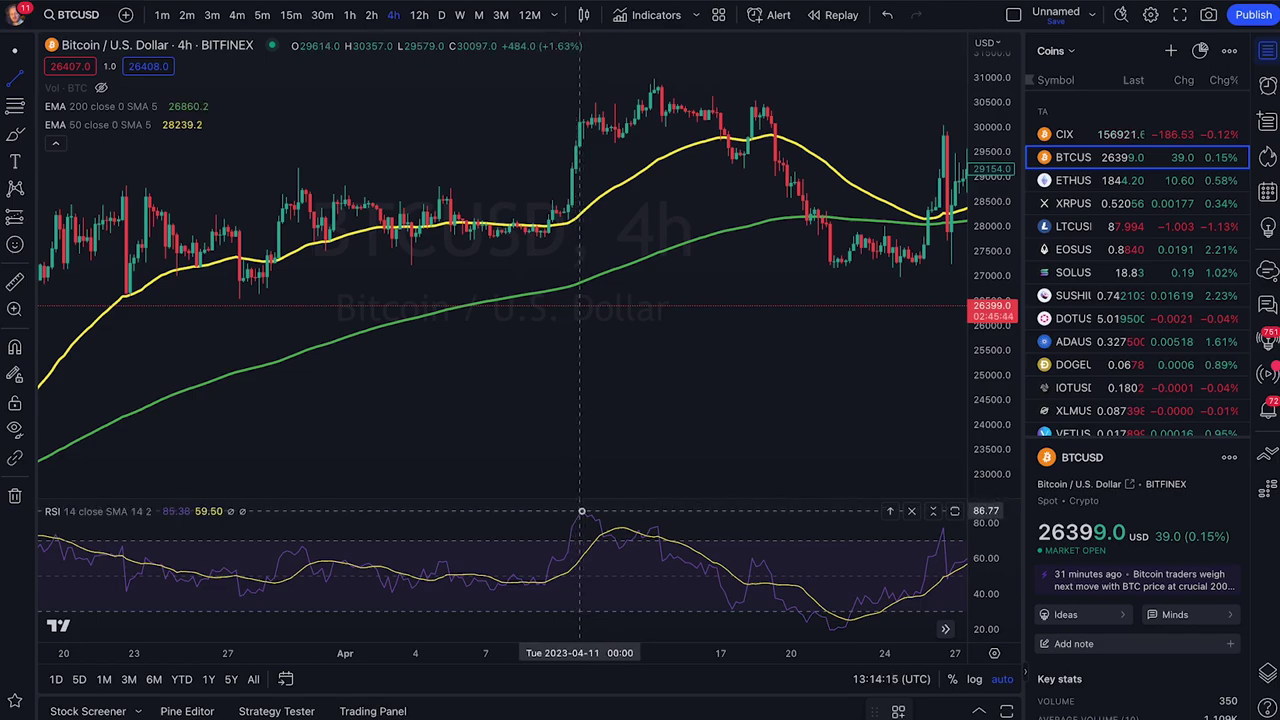
pyautogui.click(581, 511)
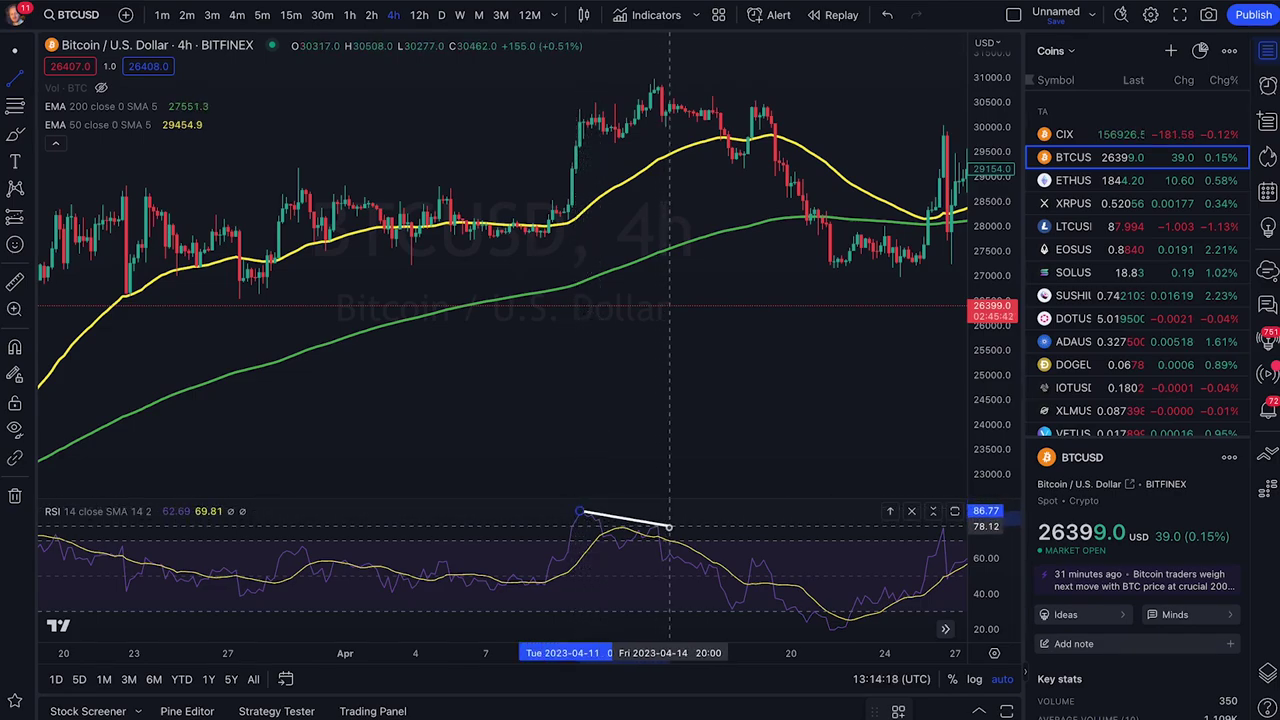
pyautogui.click(666, 529)
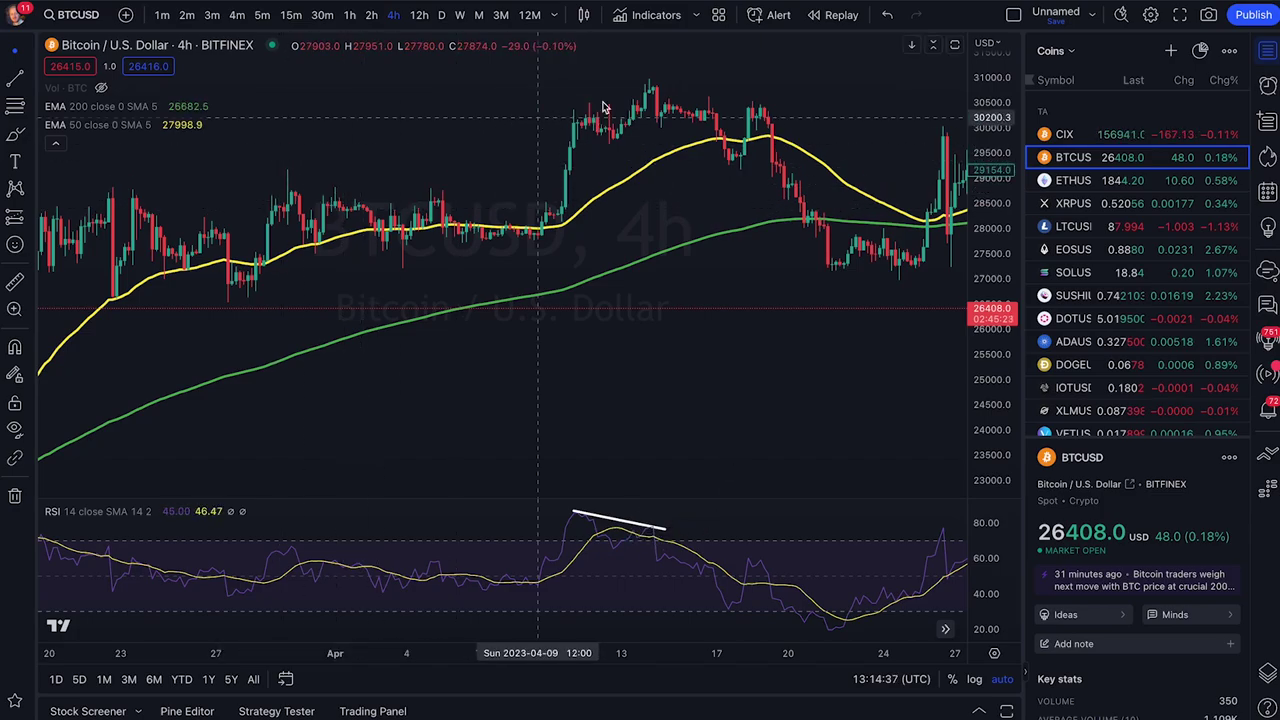
# Step: Circle the mid-April 2023 price peak and draw a rising trend line across the price highs from about 30200 to about 31000
pyautogui.moveTo(662, 71); pyautogui.dragTo(633, 74)
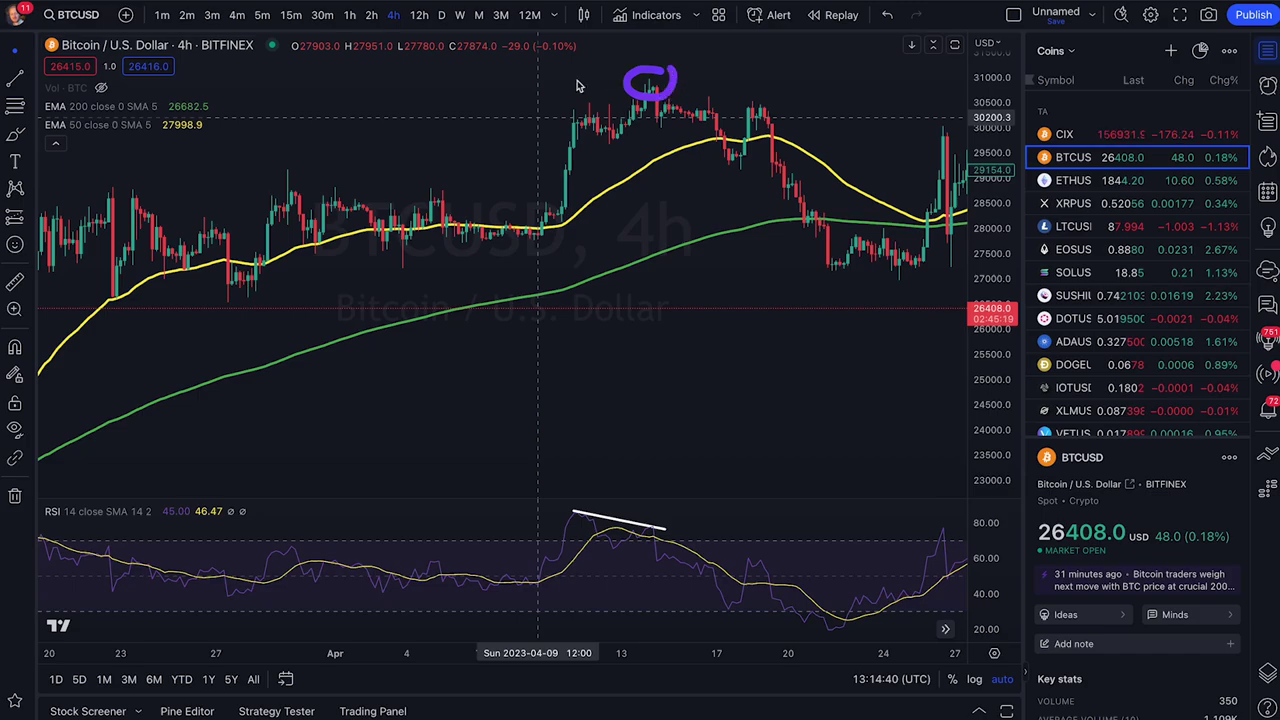
pyautogui.moveTo(573, 118); pyautogui.dragTo(675, 83)
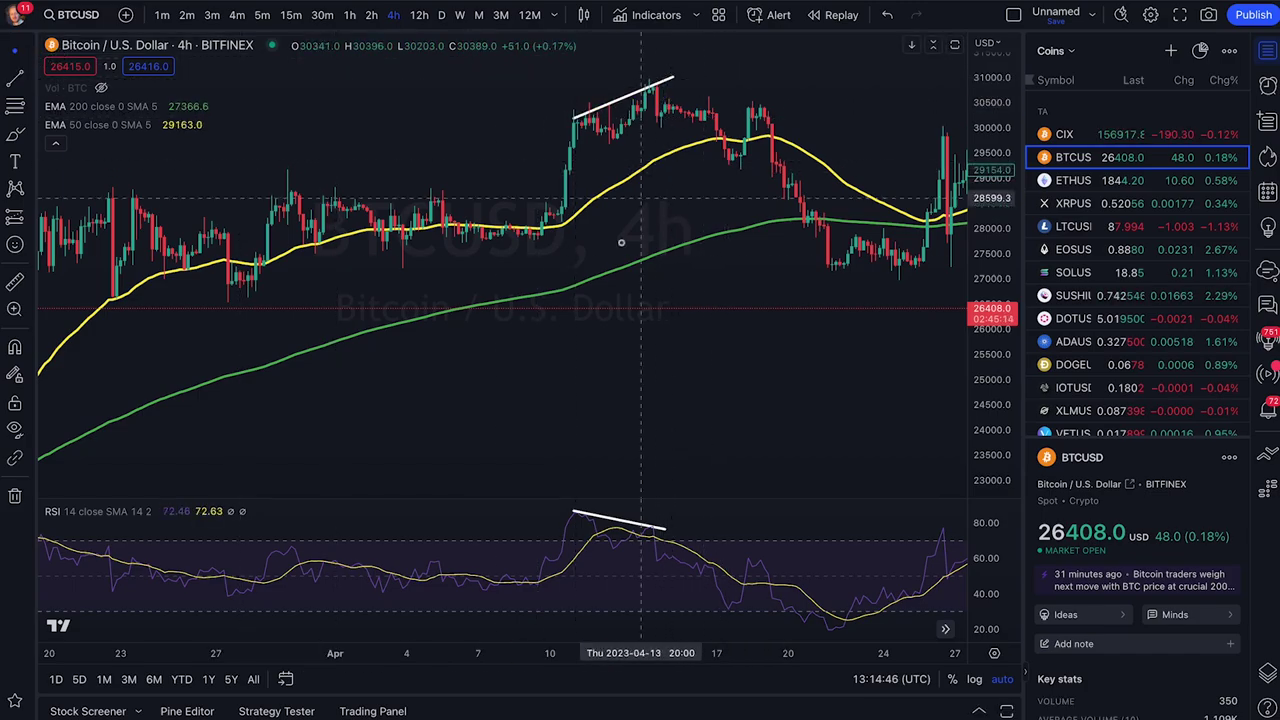
pyautogui.scroll(3, 662, 209)
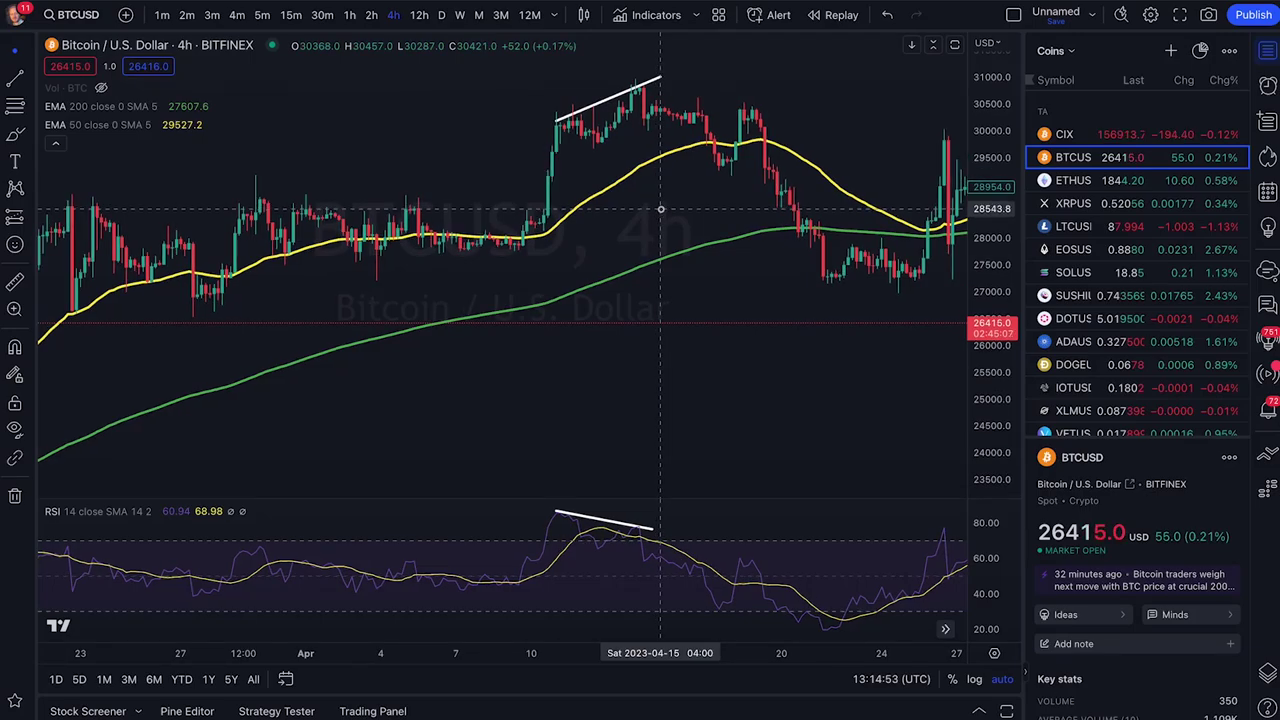
pyautogui.moveTo(661, 209); pyautogui.dragTo(654, 215)
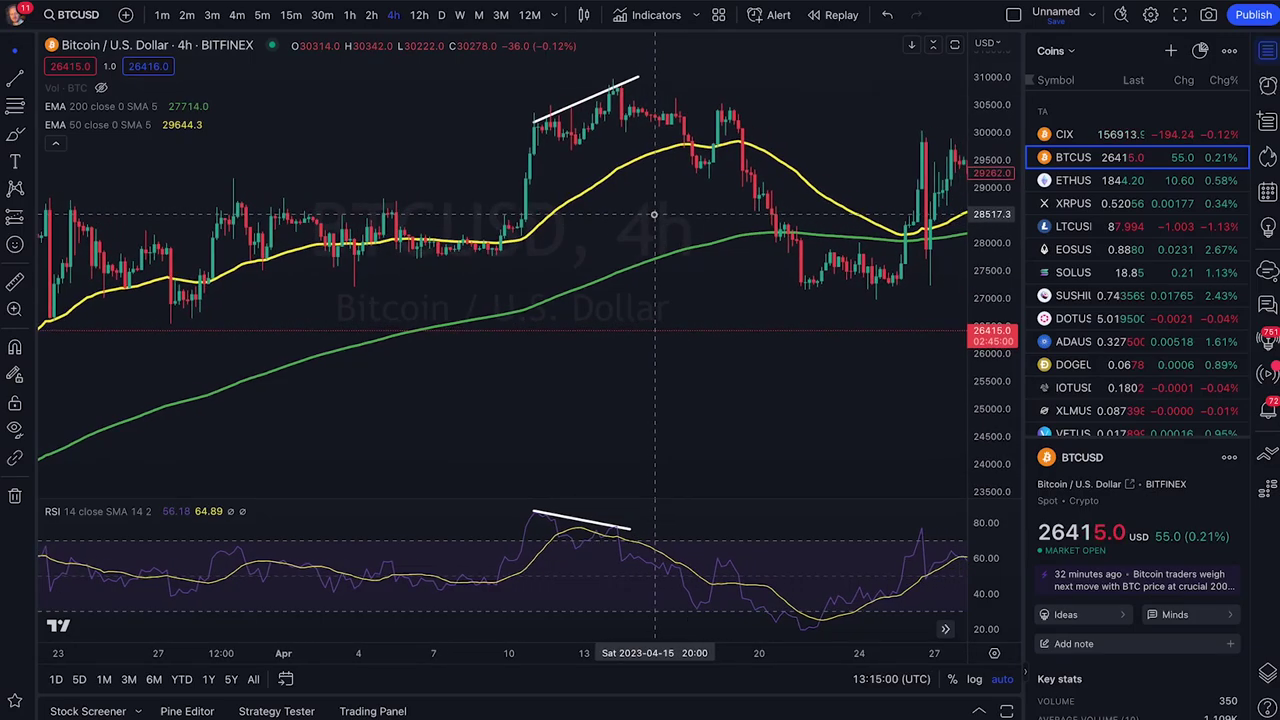